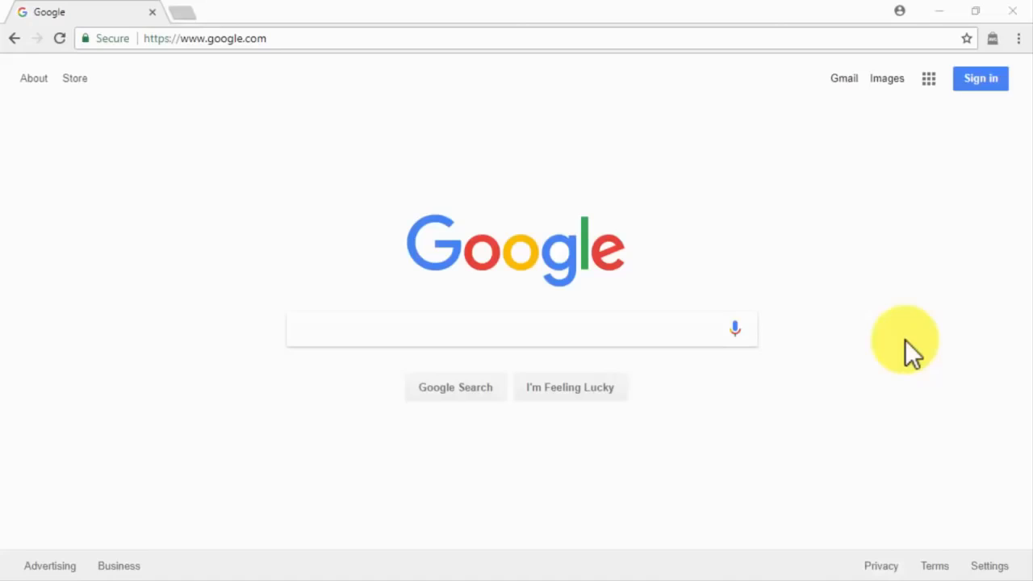
Go to the HostGator website and check a domain name's availability on the Domains page.
click(742, 38)
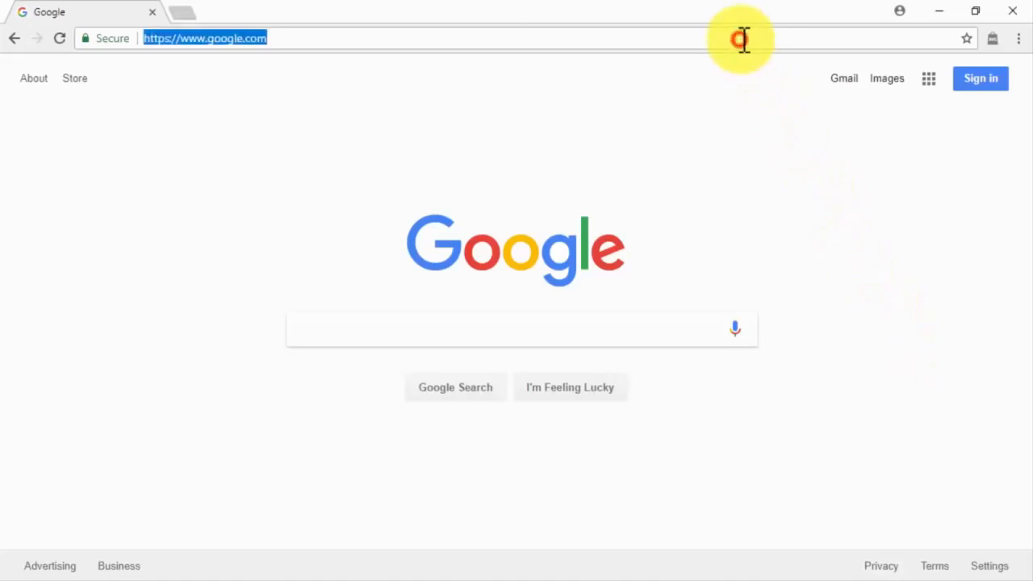
text(hostgator)
key(Return)
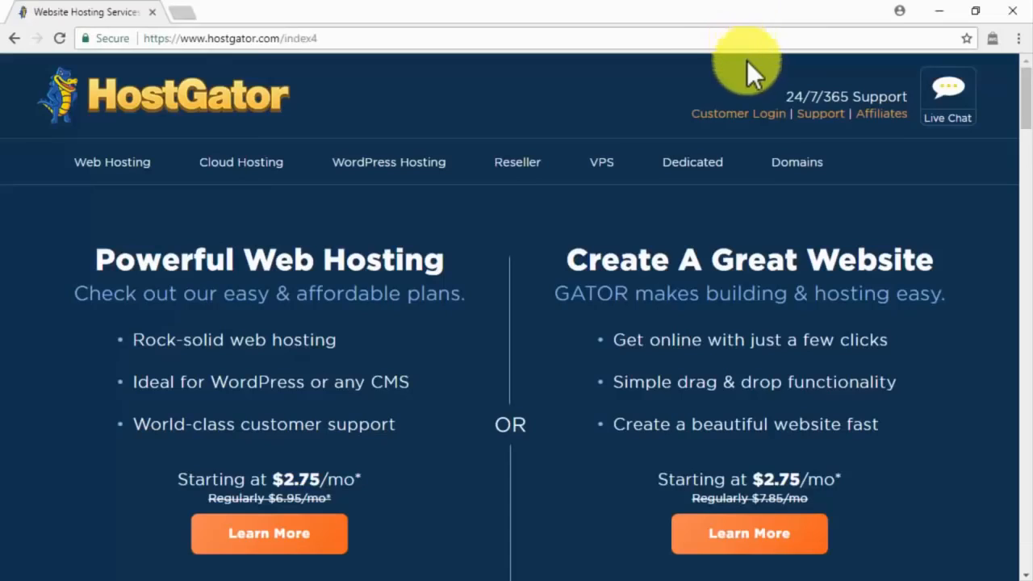
click(780, 164)
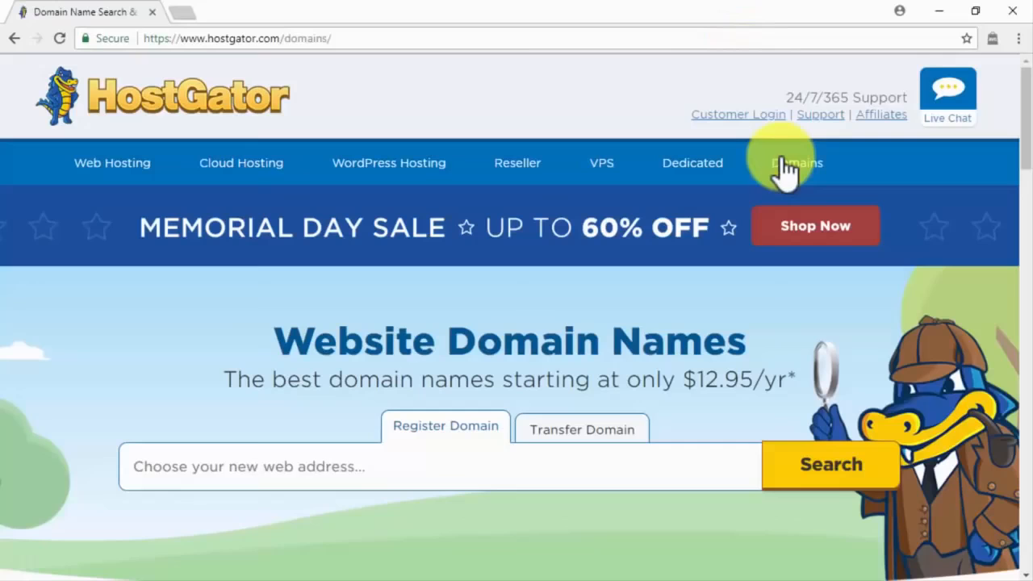
click(565, 466)
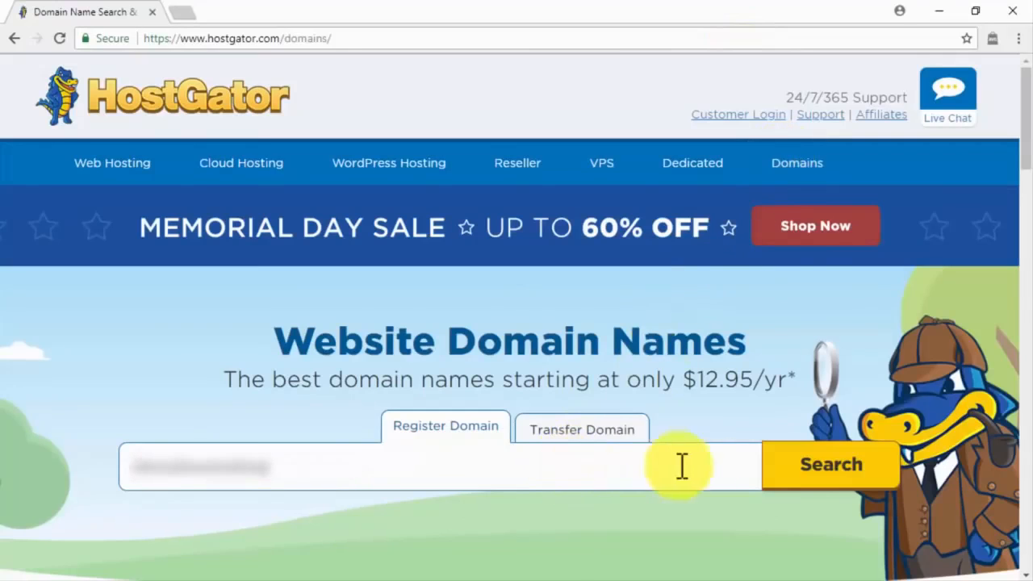
click(819, 473)
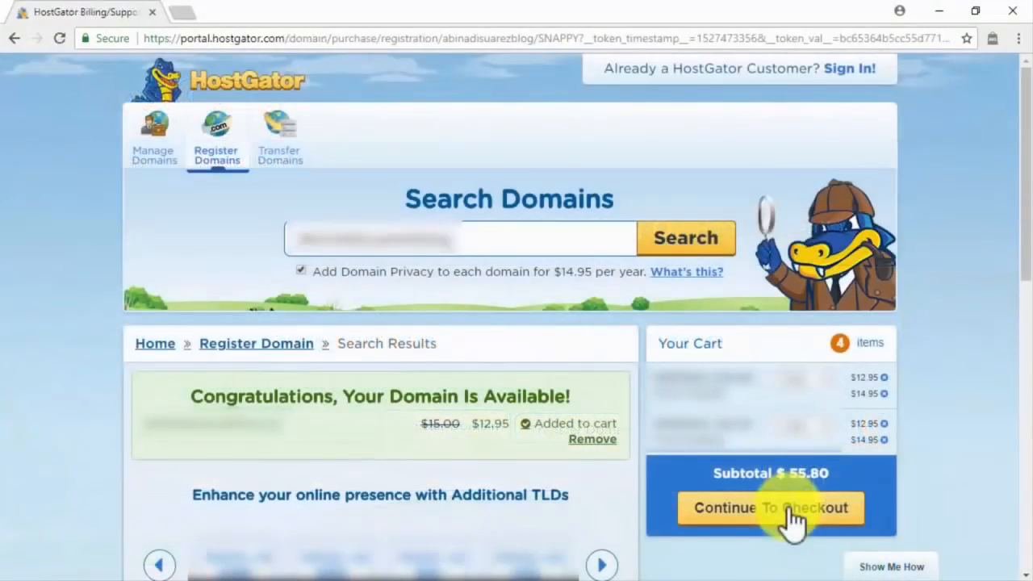
Return to the HostGator hosting homepage through the address bar.
click(445, 36)
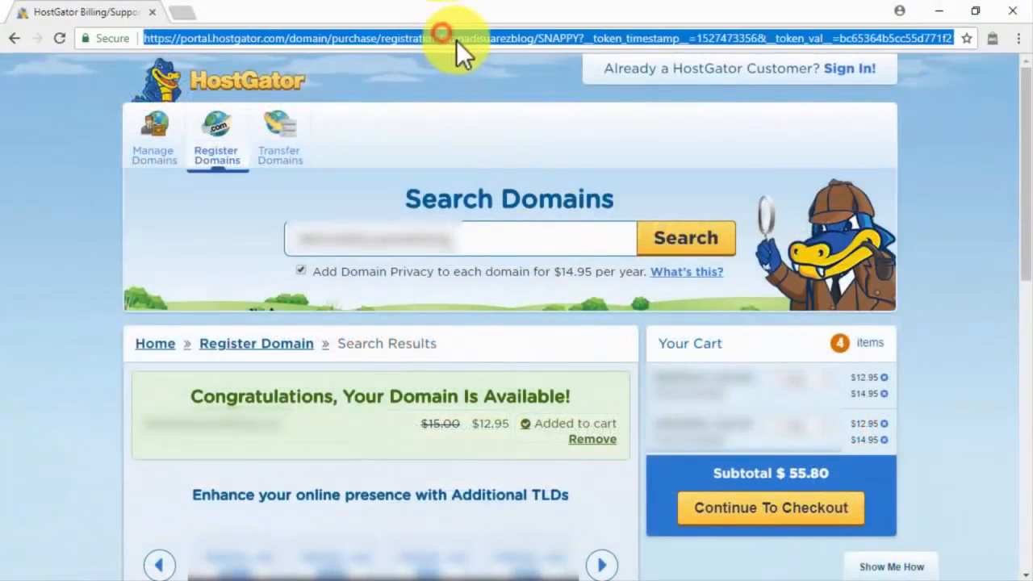
text(hostgator.com)
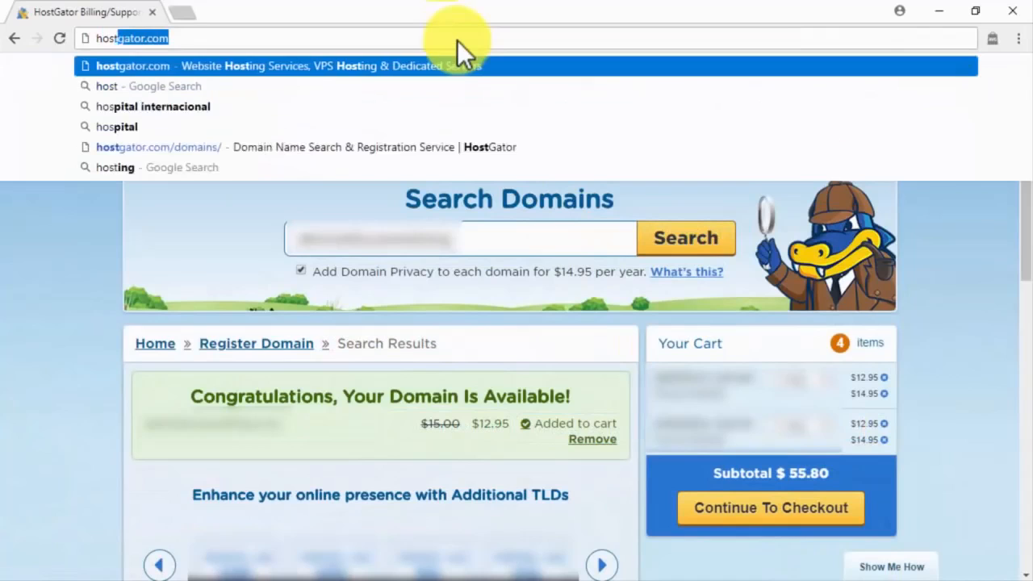
key(Return)
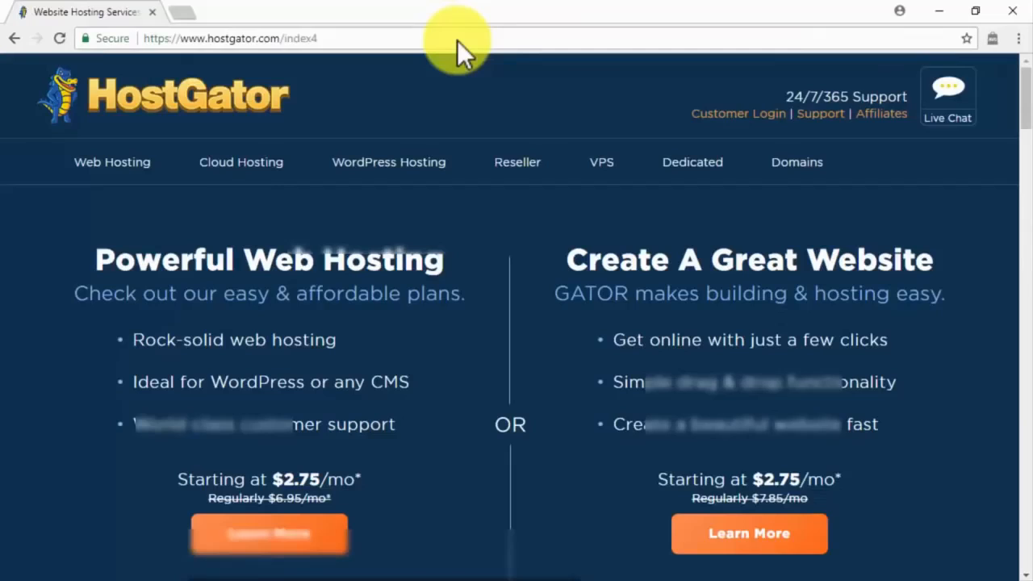
Start ordering the Business web hosting plan and review its order form ($258.14 for 36 months).
click(124, 163)
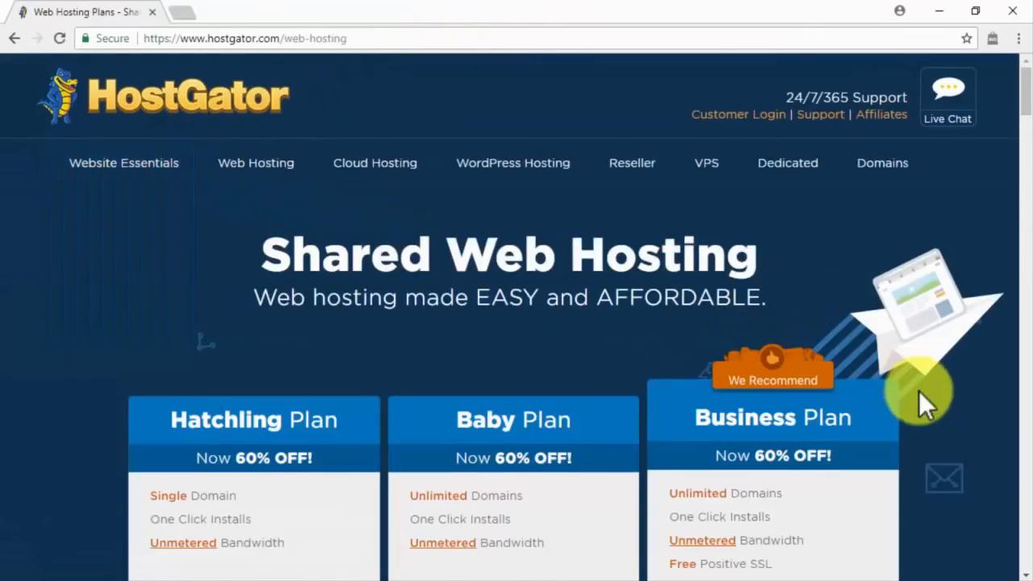
scroll(919, 390, down, 3)
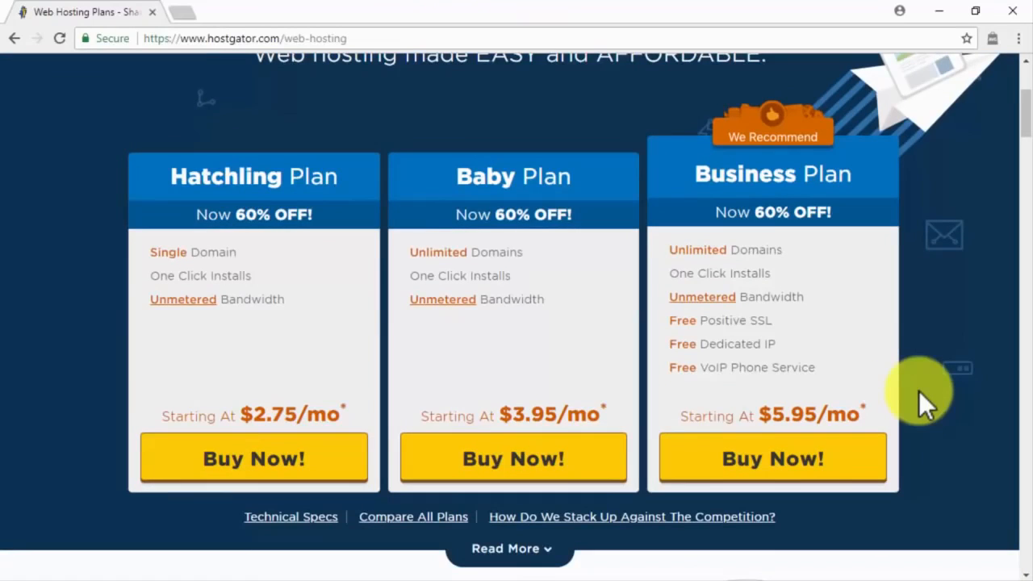
click(838, 462)
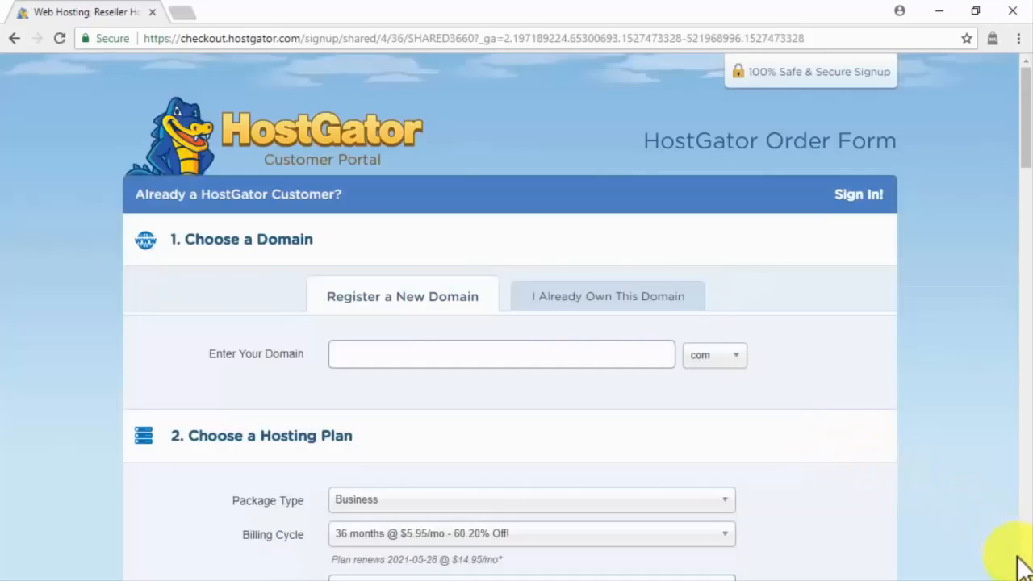
scroll(1026, 571, down, 10)
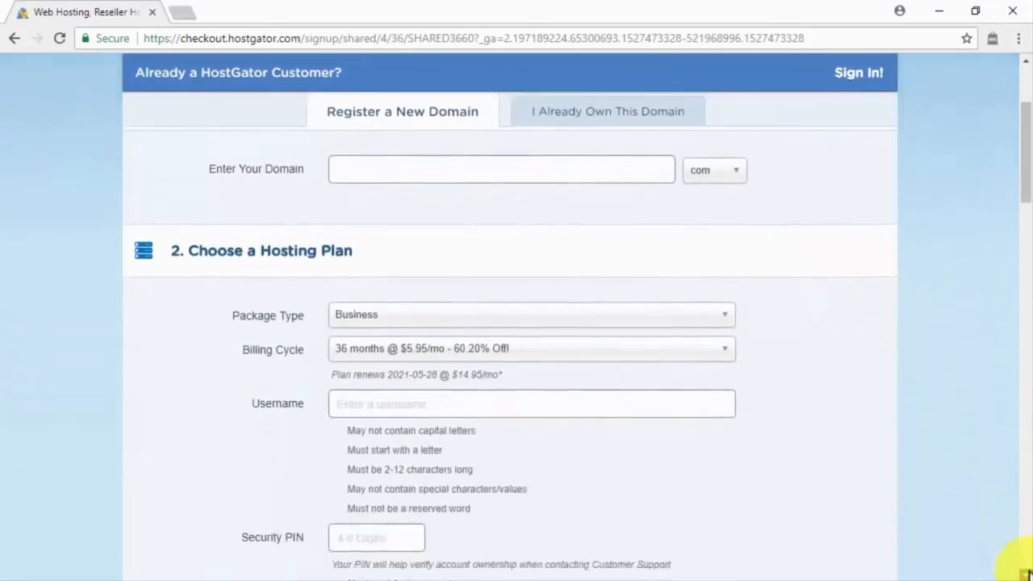
scroll(1026, 571, down, 15)
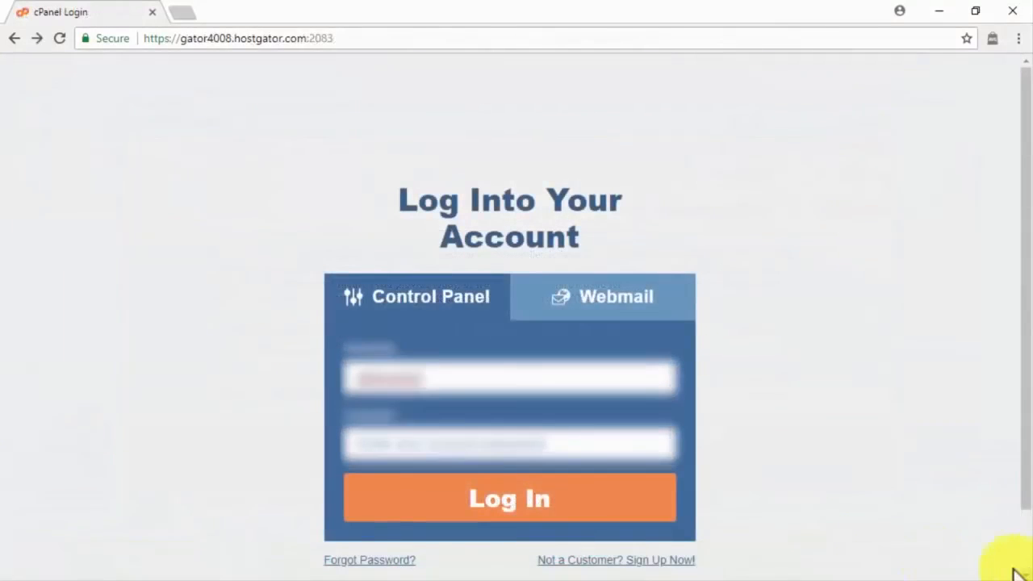
Log into cPanel with the account password.
click(628, 448)
key(ctrl+v)
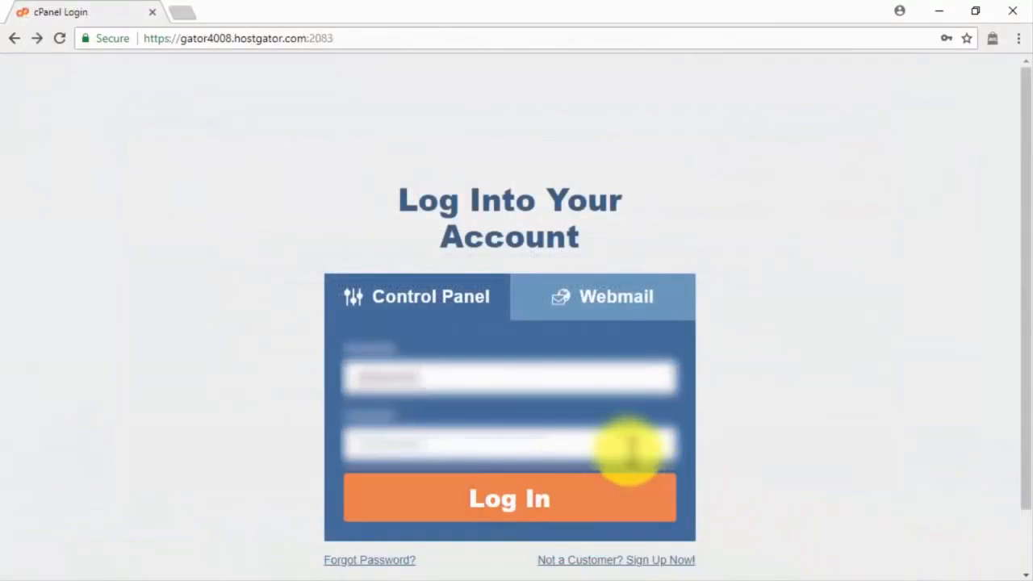
click(599, 510)
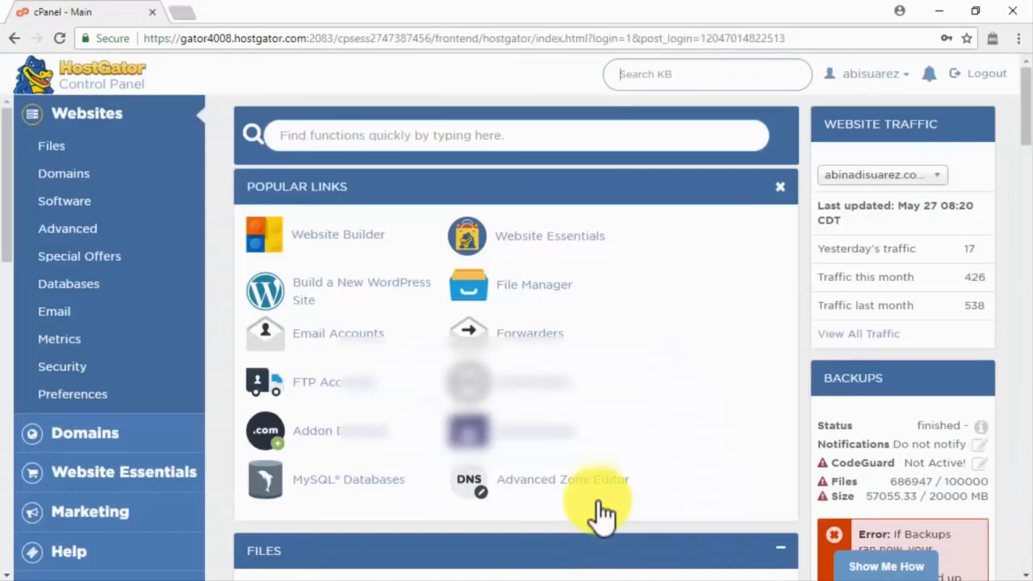
Build a new WordPress site, choosing the domain and install directory.
click(339, 288)
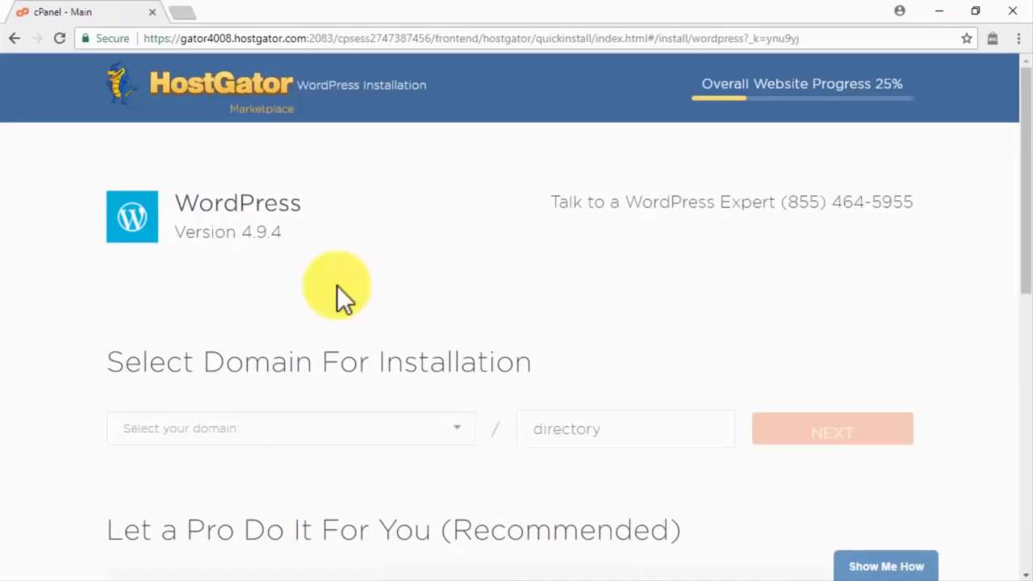
click(427, 443)
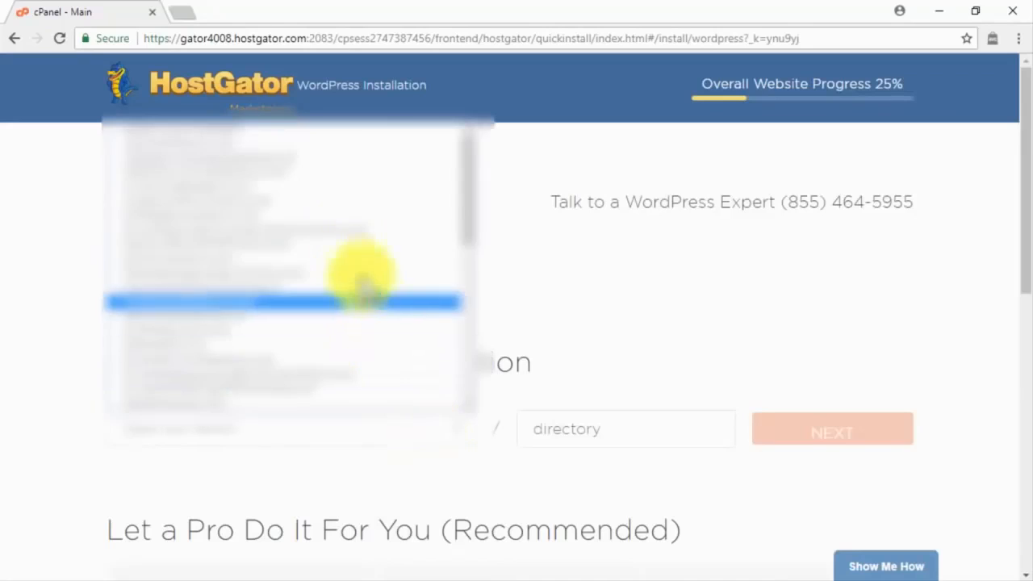
click(308, 158)
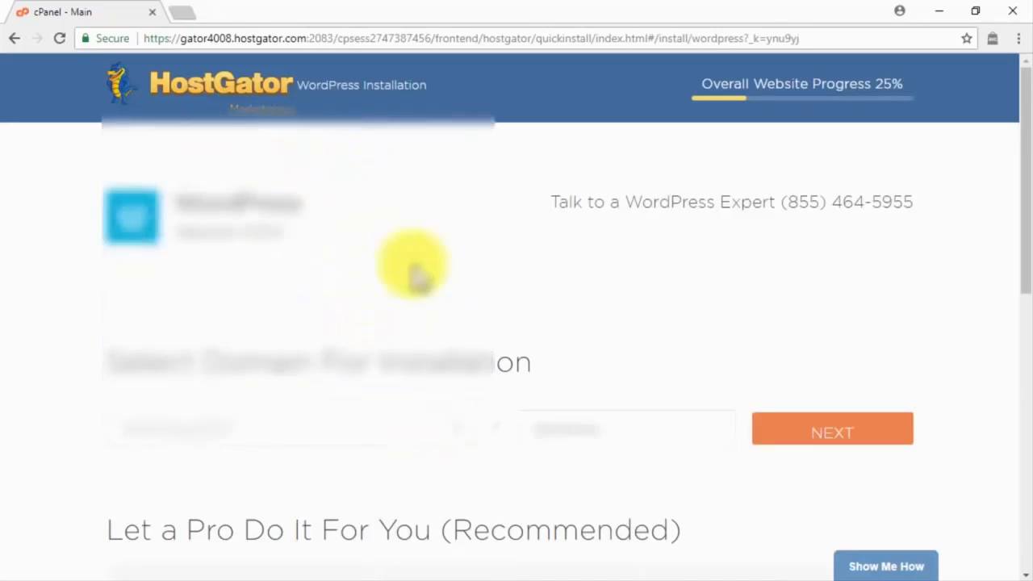
click(569, 409)
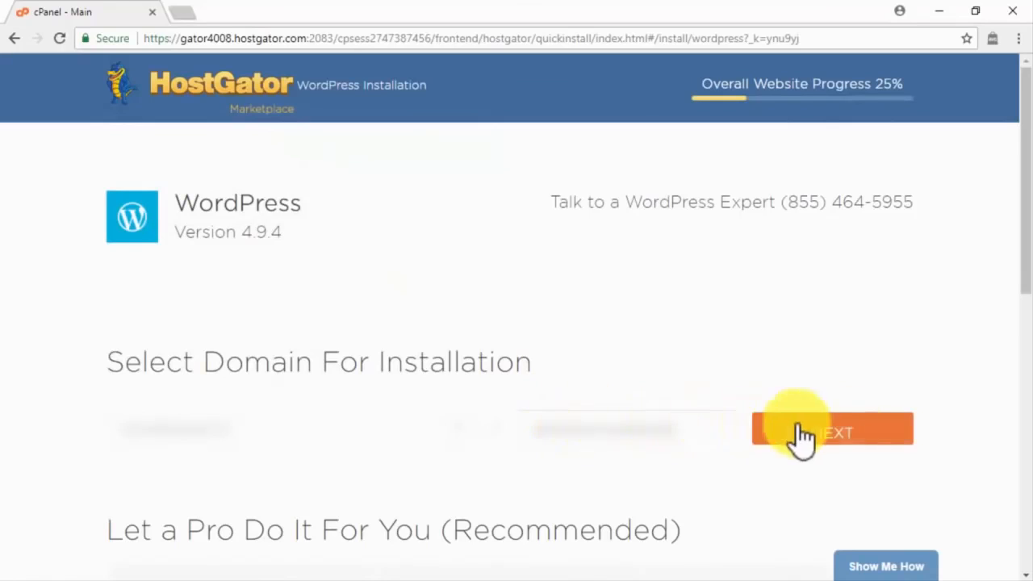
click(845, 426)
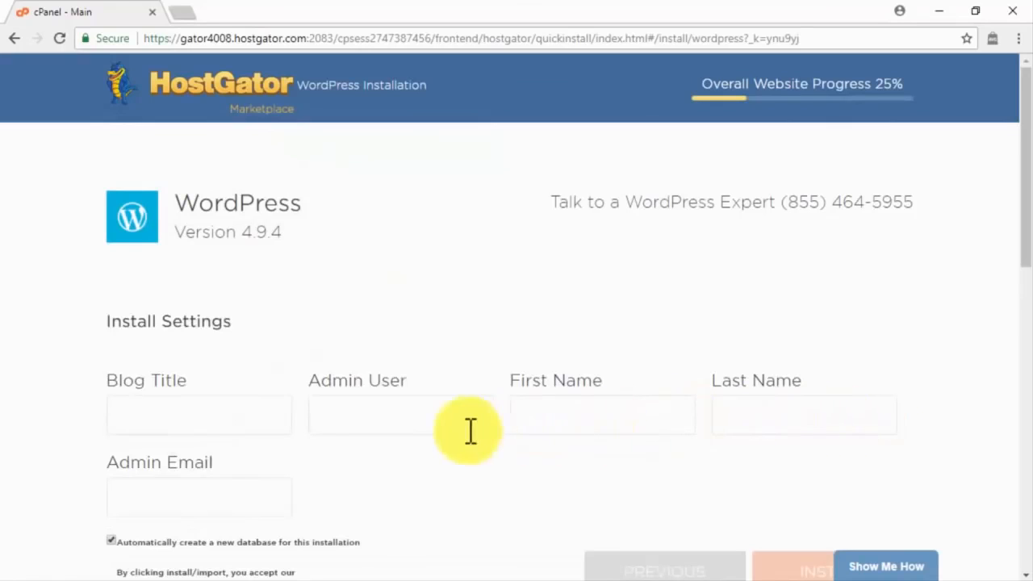
Fill in the blog title, admin username, first and last name, and admin e-mail.
click(265, 418)
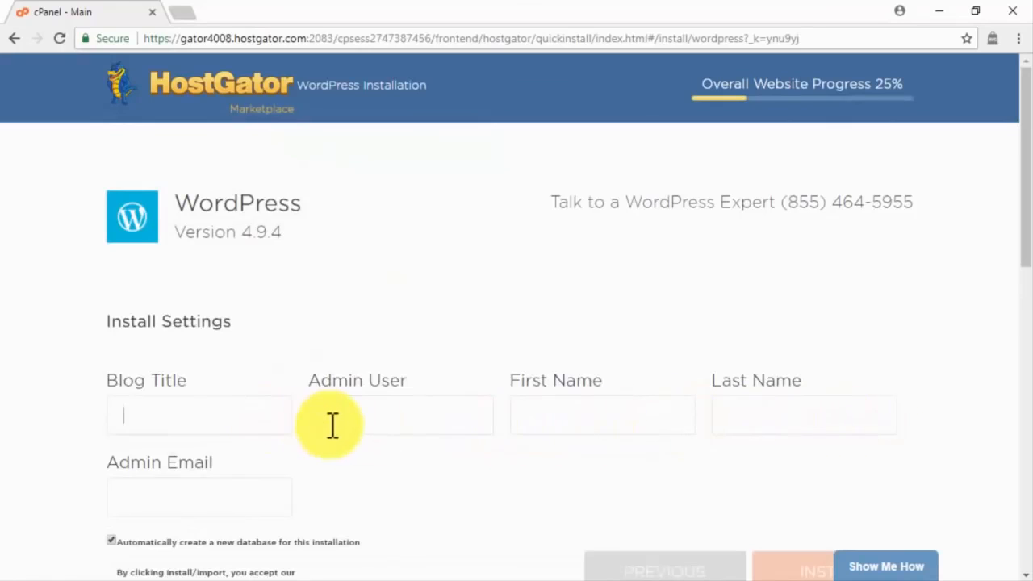
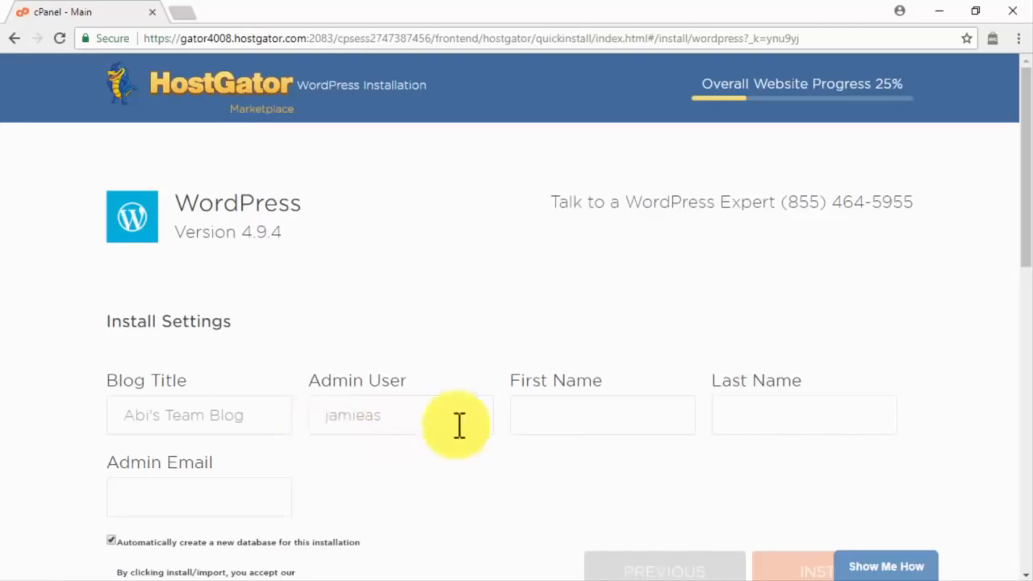
click(547, 412)
click(740, 407)
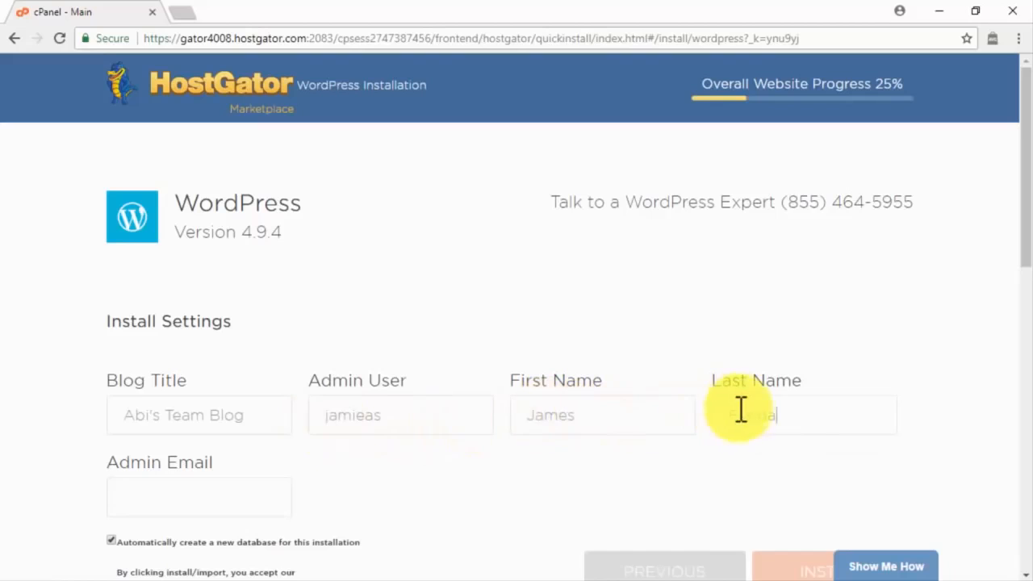
click(256, 500)
text(ja)
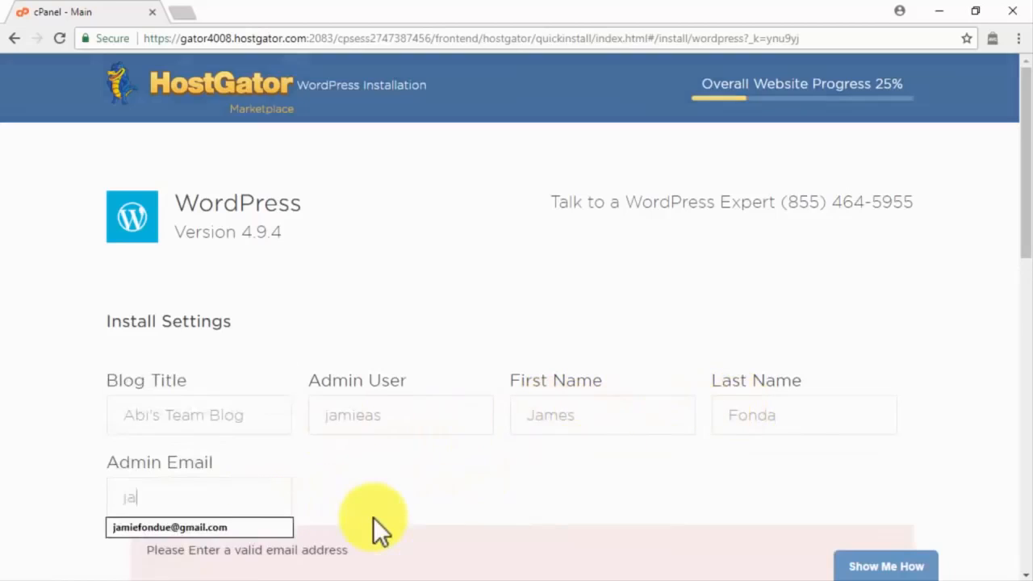
key(Down)
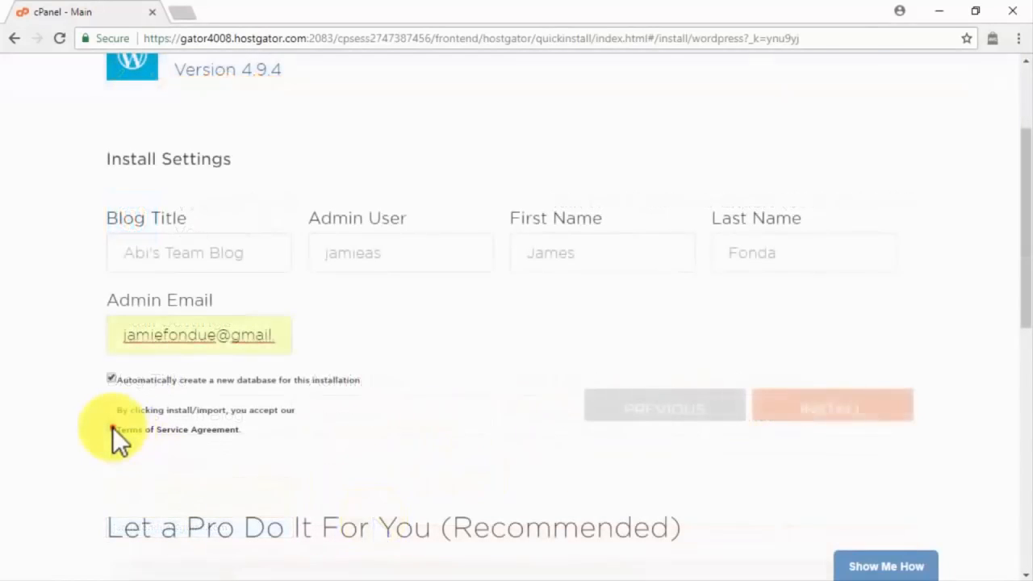
Accept the terms, install WordPress, and select the new admin login credentials.
click(112, 427)
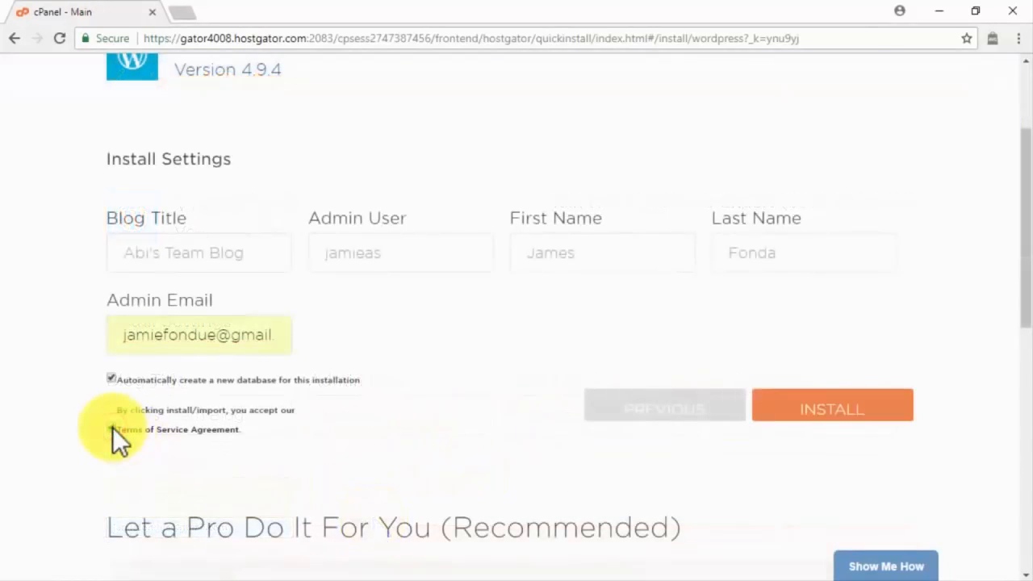
click(839, 416)
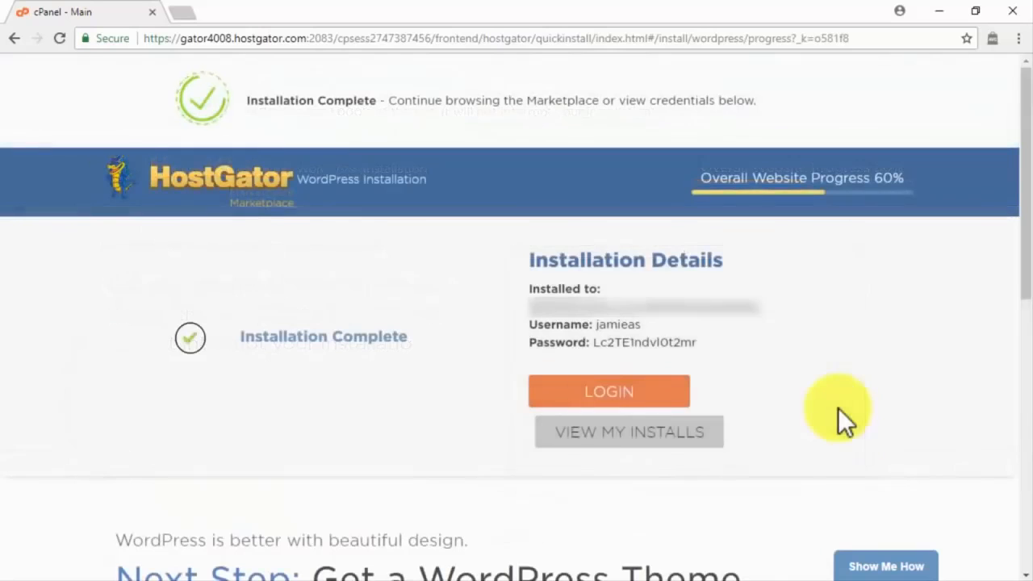
drag(698, 344, 507, 322)
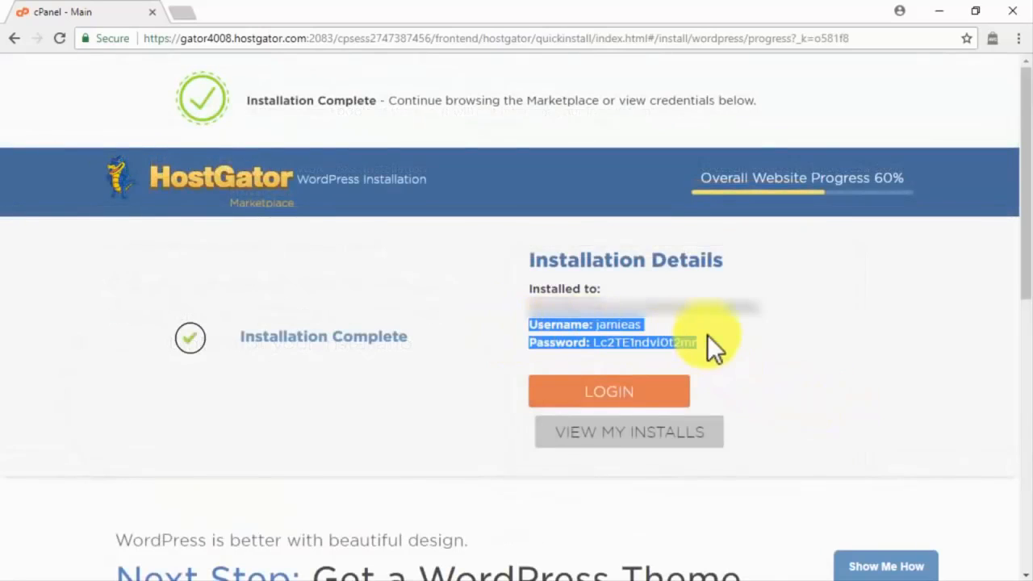
Log into the new WordPress admin with the admin username and password, with Remember Me checked.
click(635, 402)
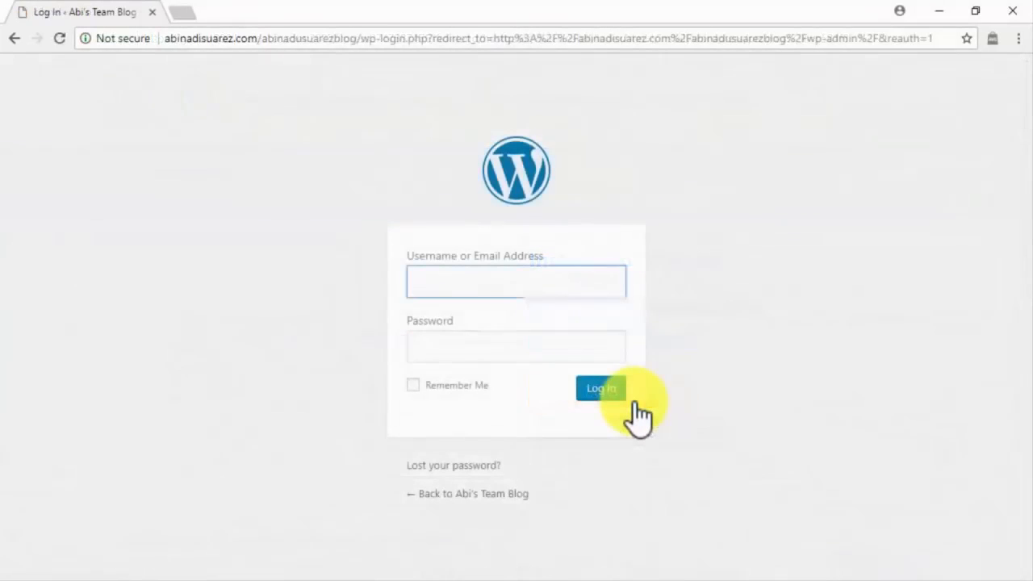
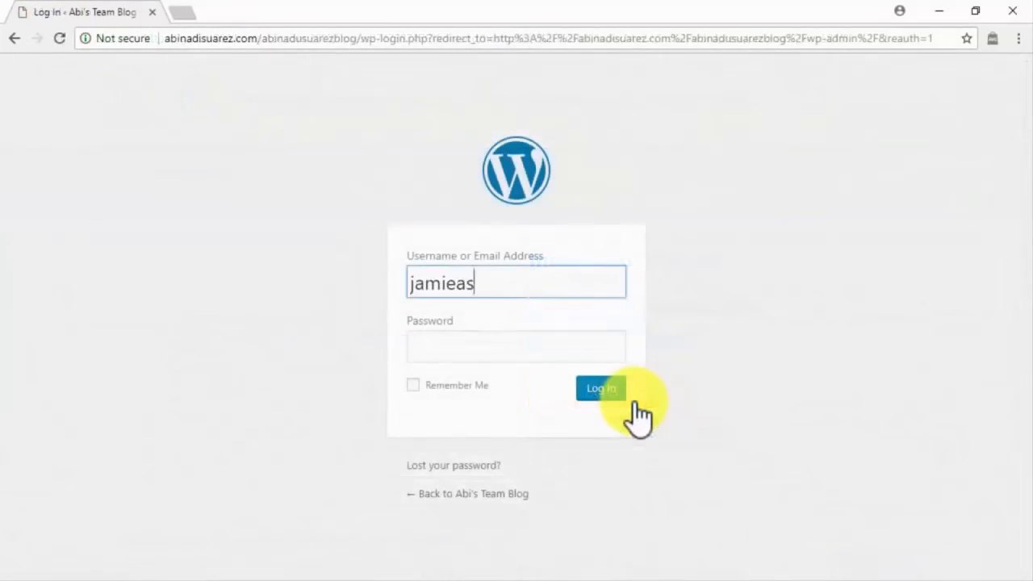
click(595, 351)
key(ctrl+v)
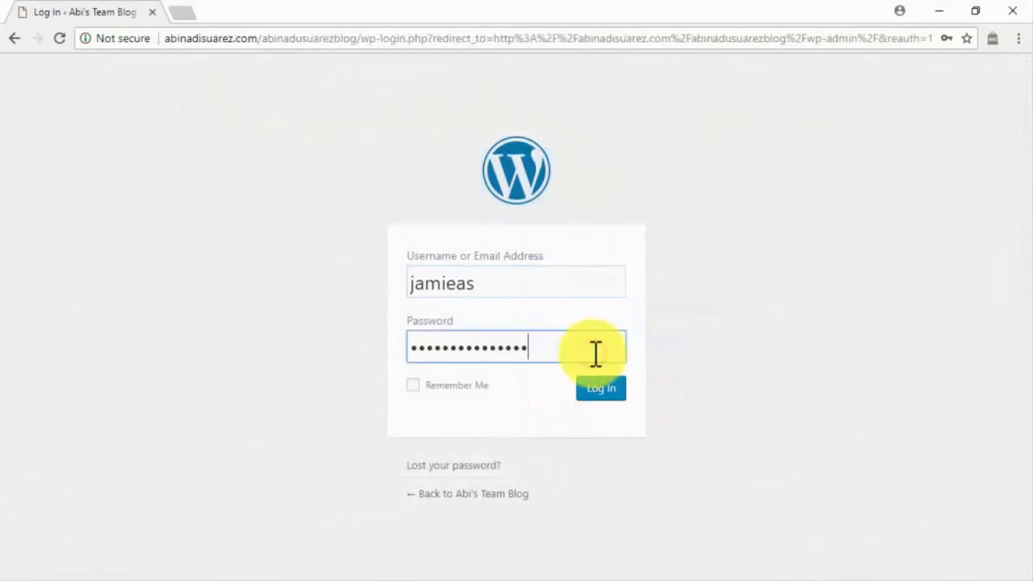
click(426, 385)
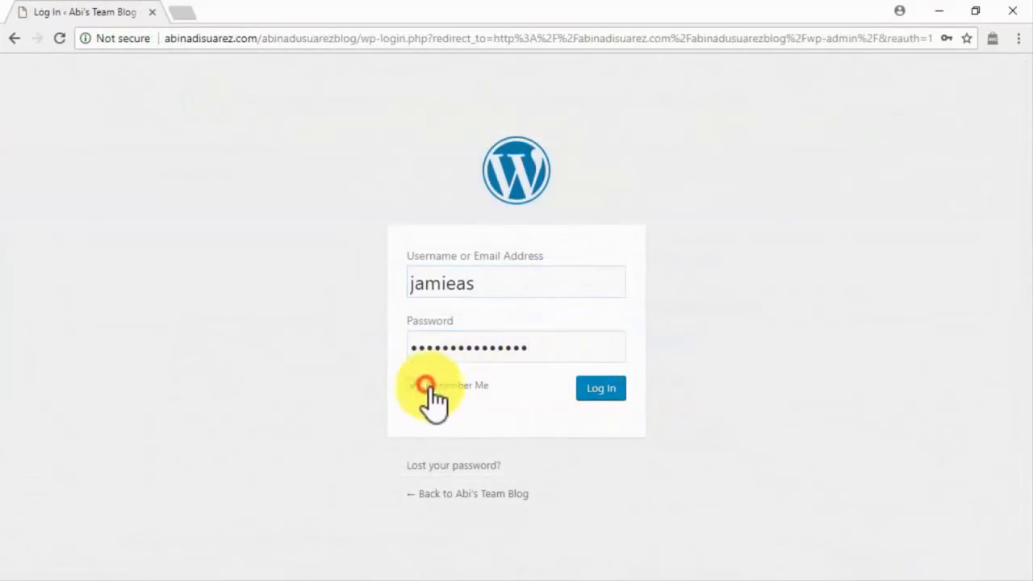
click(591, 389)
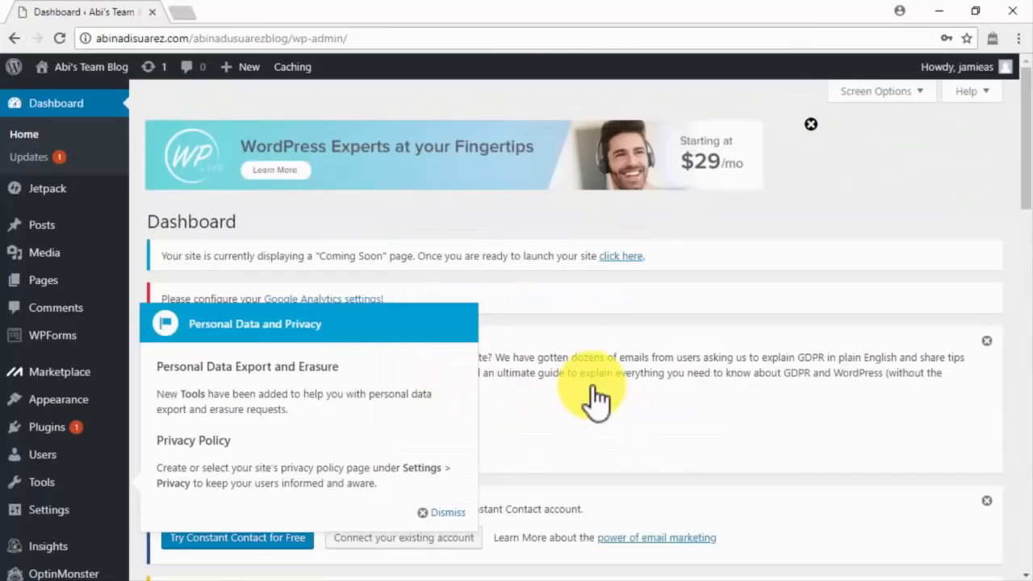
Dismiss the privacy notice and launch the site out of Coming Soon mode.
click(446, 512)
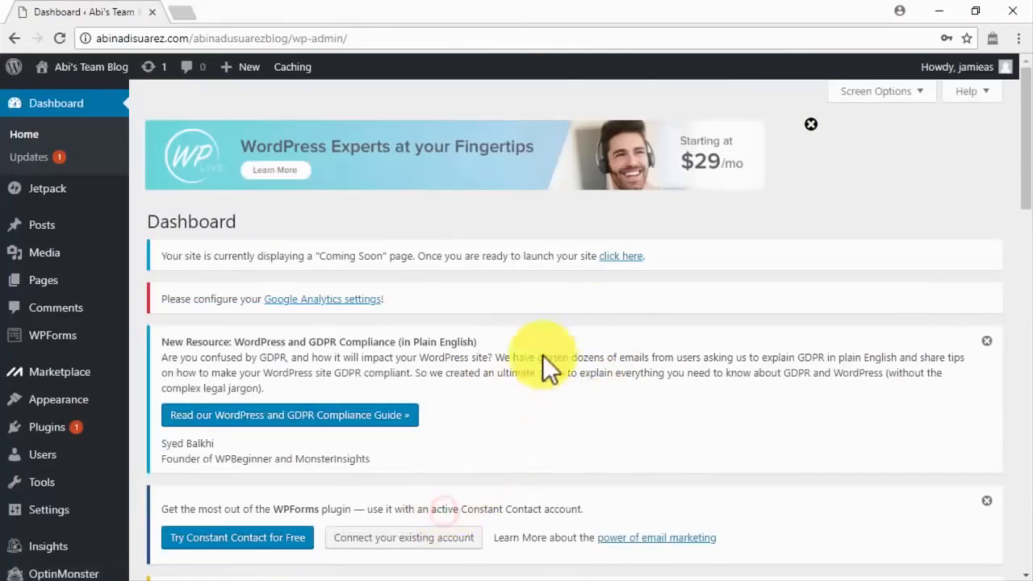
click(621, 256)
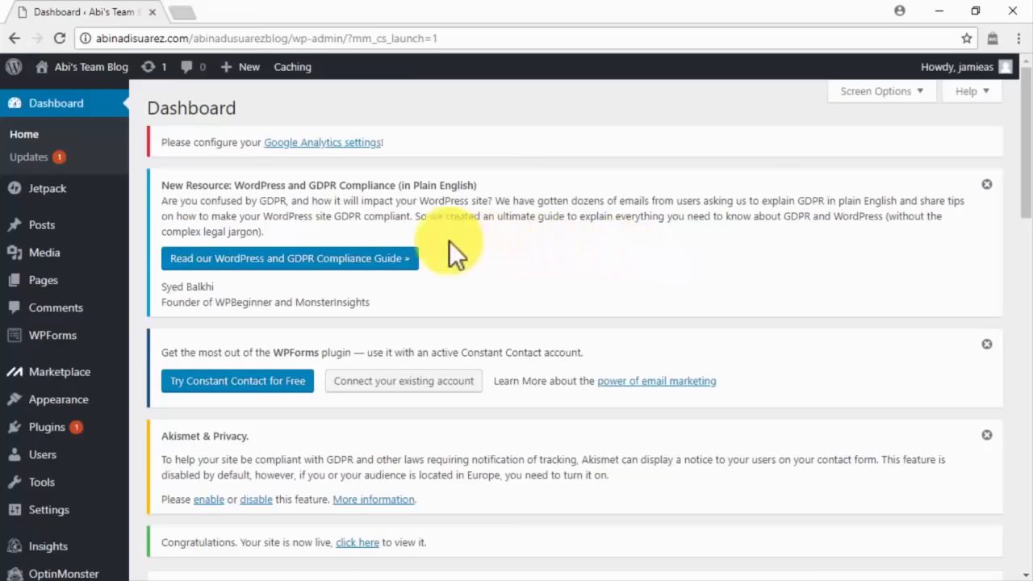
mouse_move(97, 281)
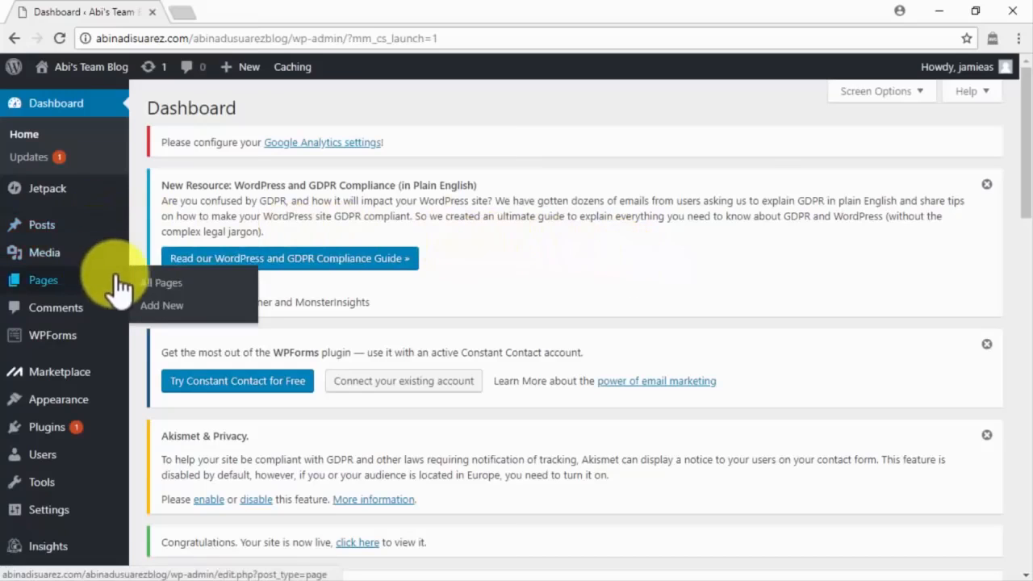
Publish a new About page with introductory text.
click(162, 307)
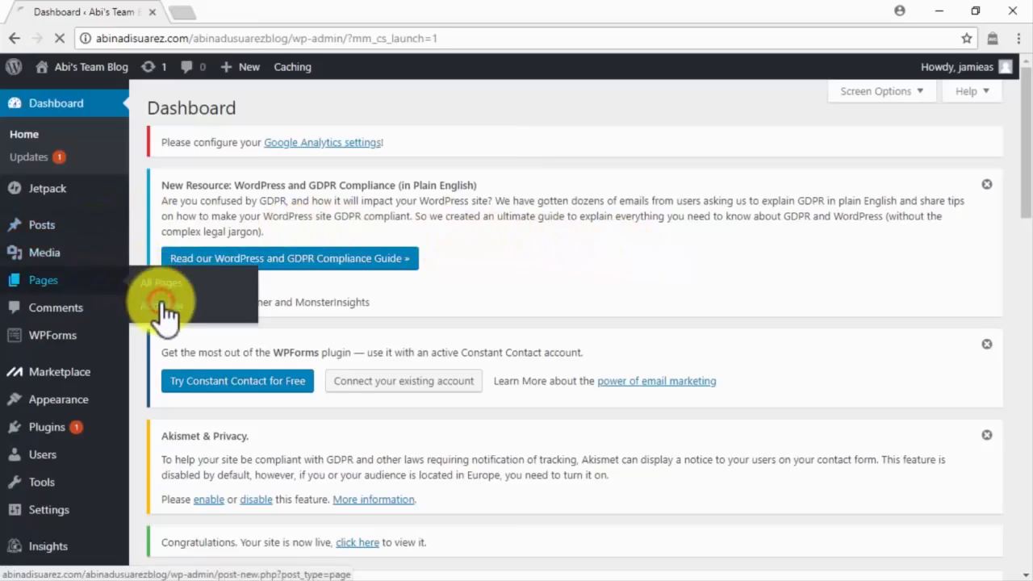
scroll(162, 307, down, 6)
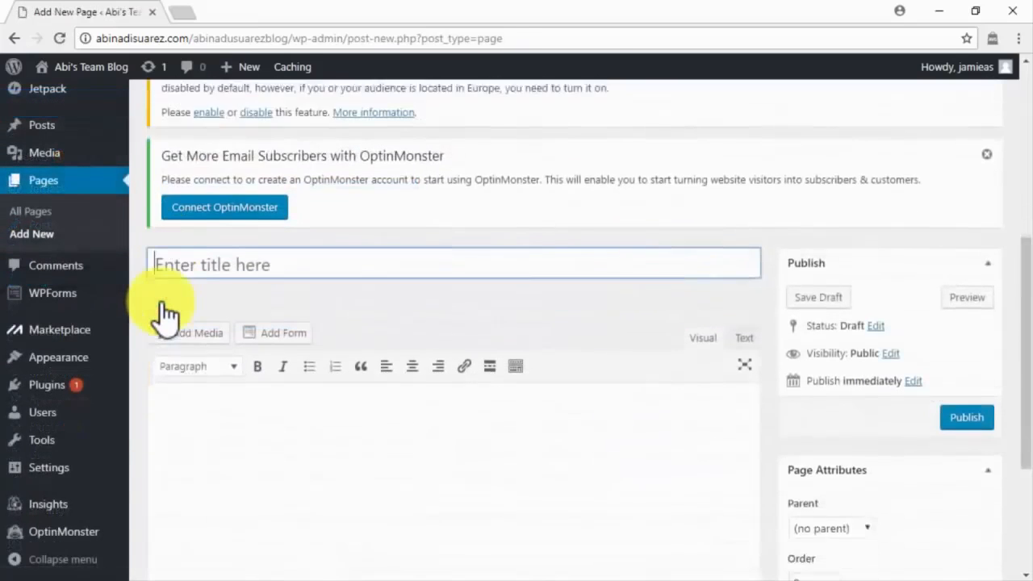
text(About)
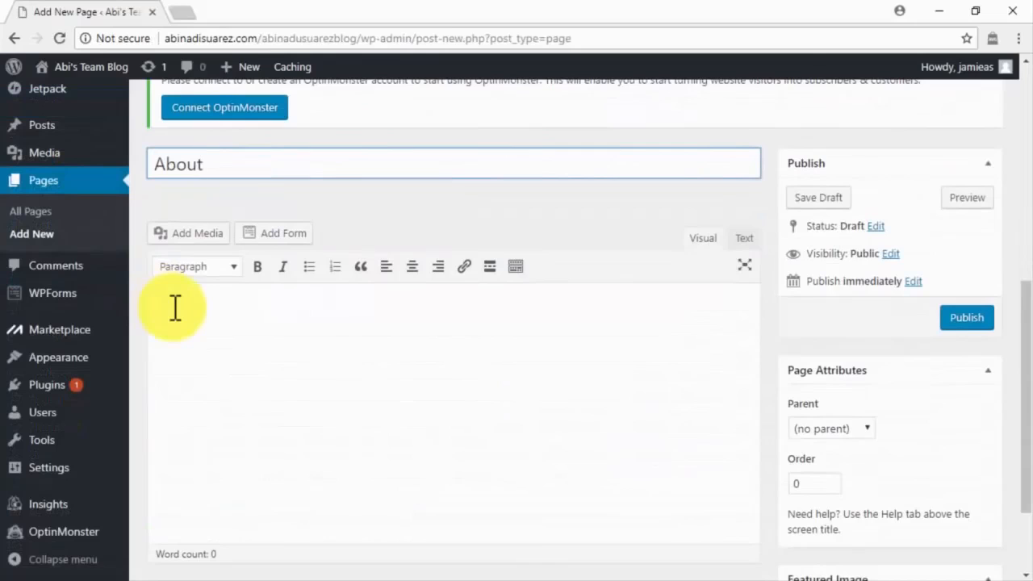
click(175, 306)
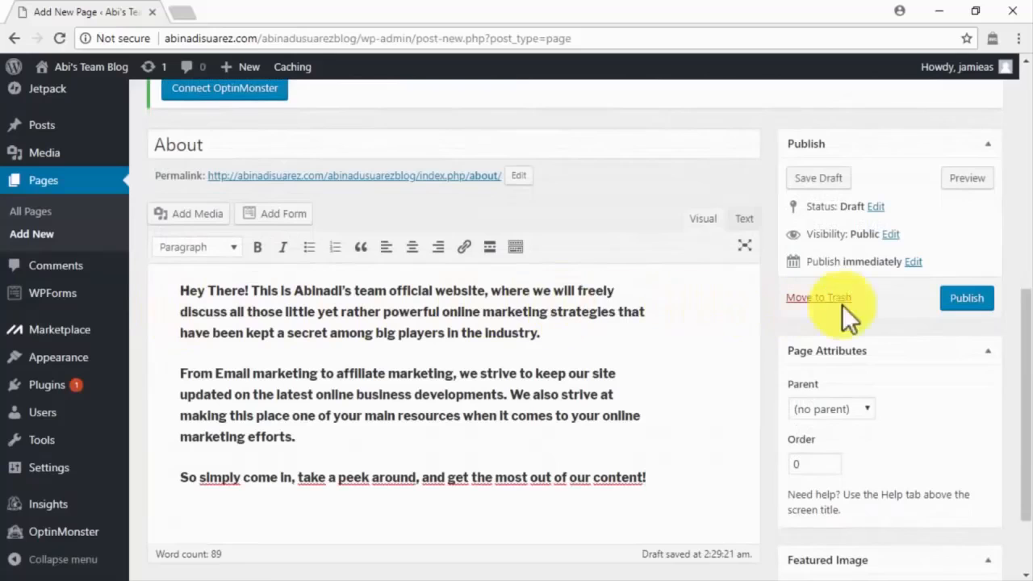
click(969, 305)
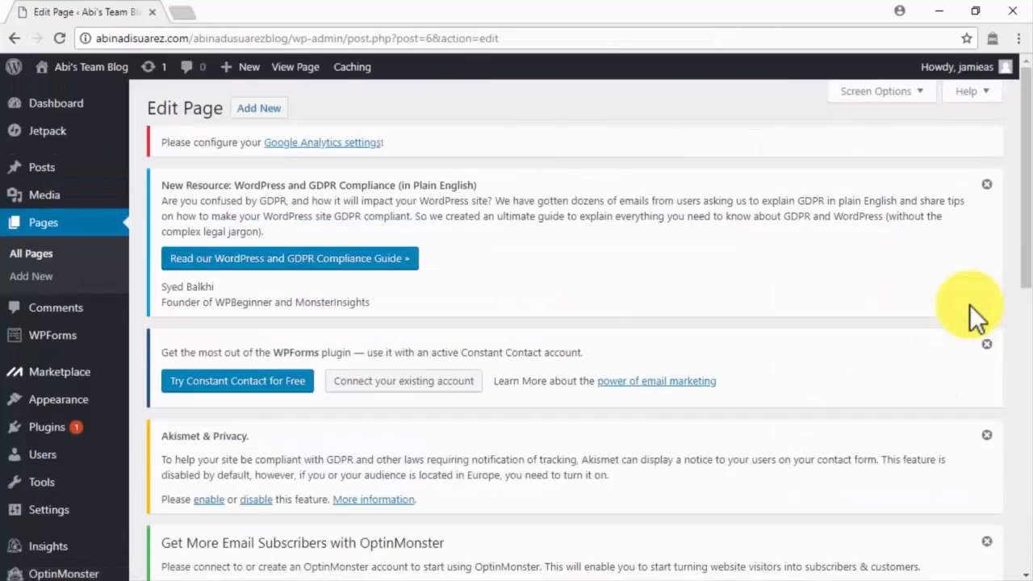
Publish a Contact page with pasted contact text and an embedded Simple Contact Form.
click(62, 278)
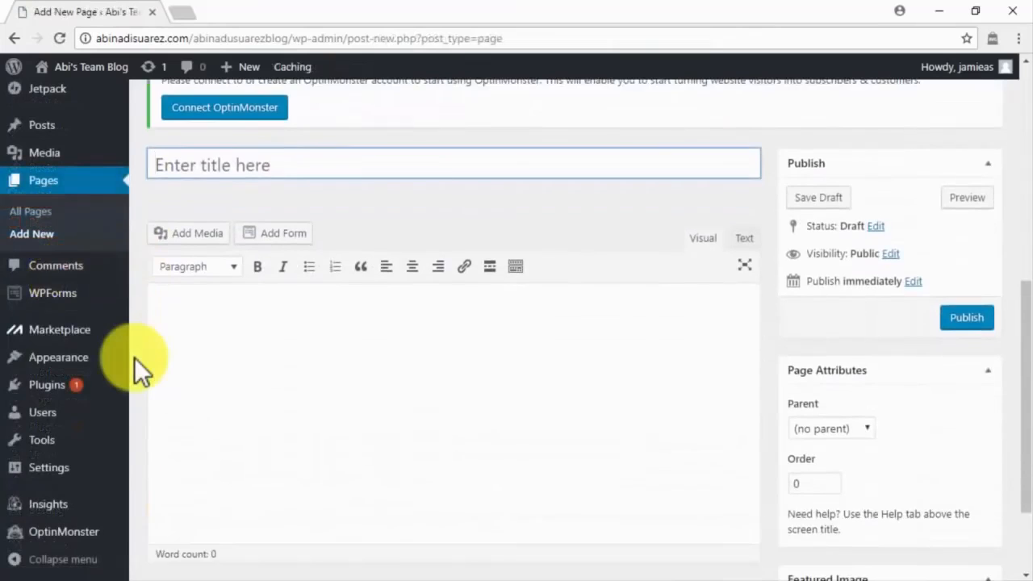
text(Contact)
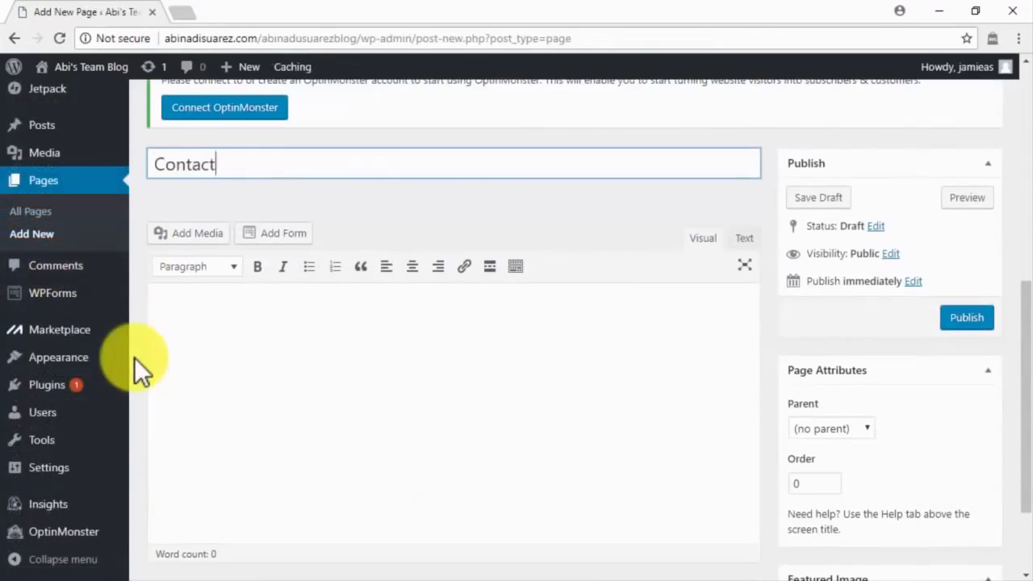
click(181, 350)
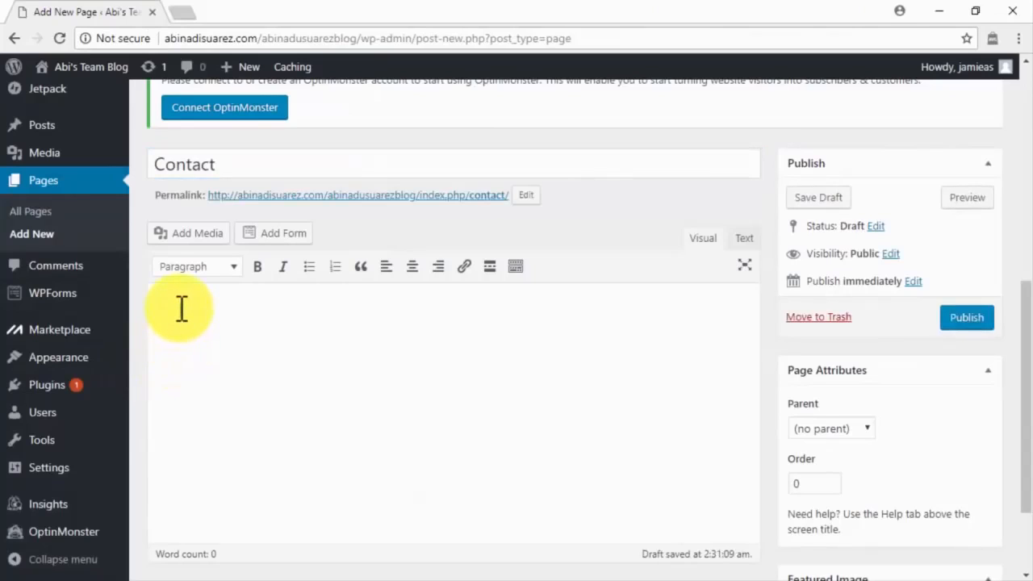
key(ctrl+v)
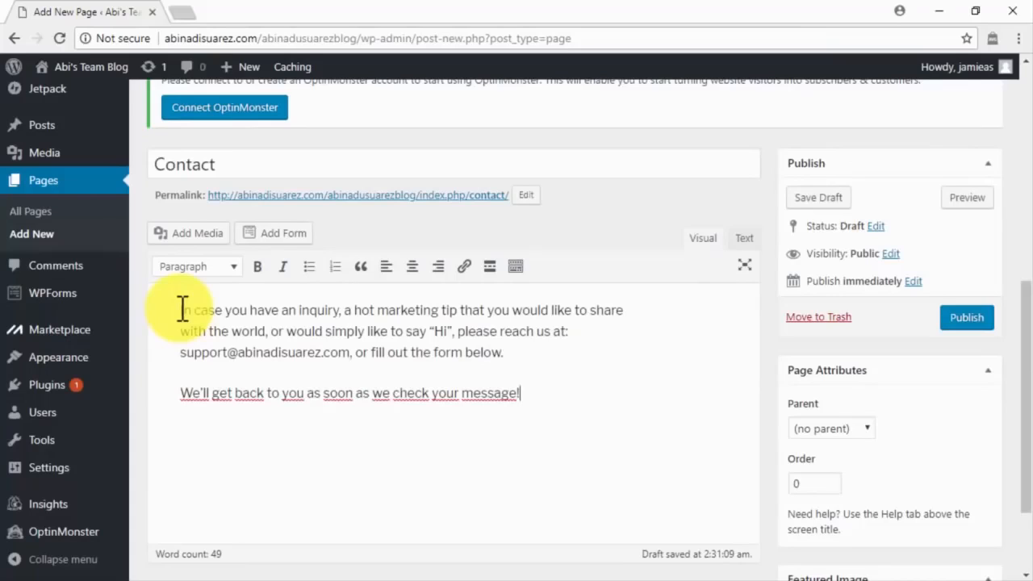
click(277, 238)
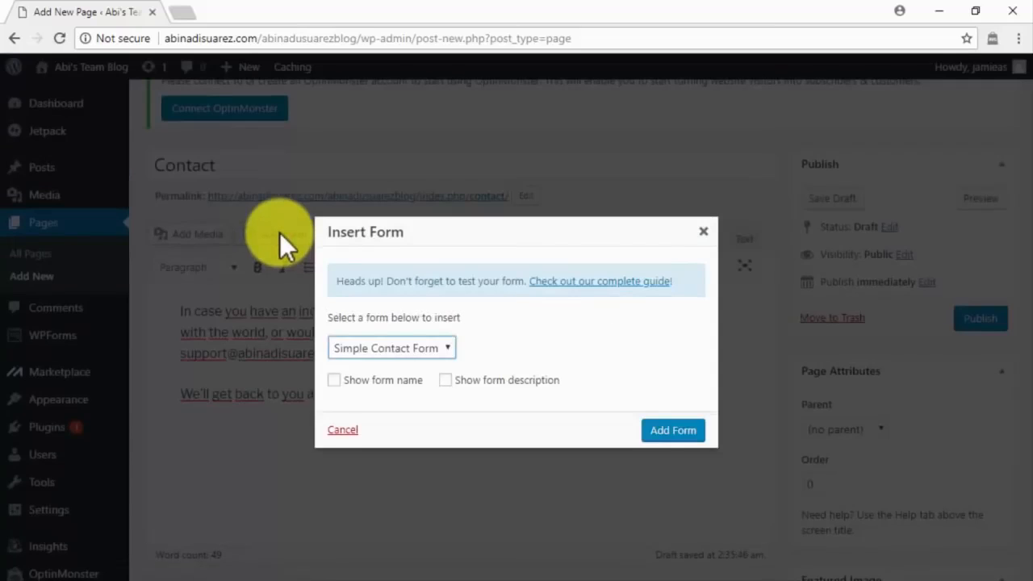
click(670, 431)
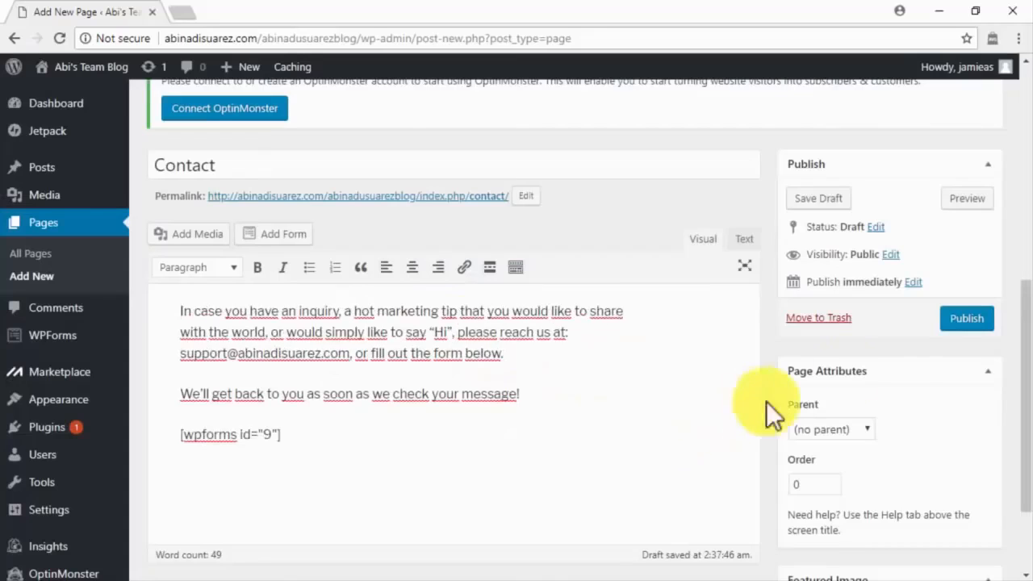
click(961, 321)
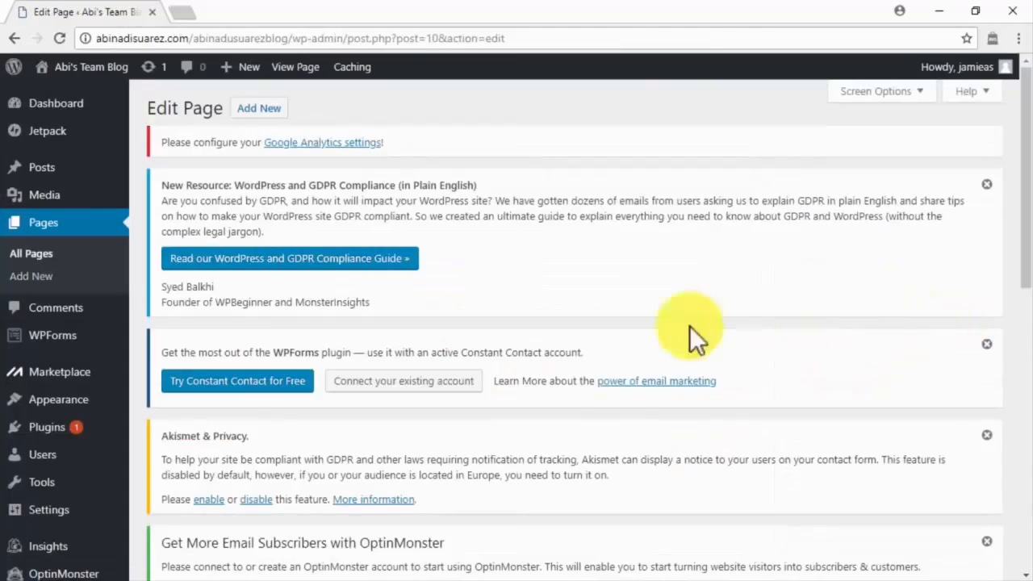
Create a Privacy Policy page and paste in the visitor privacy and log files text.
click(75, 282)
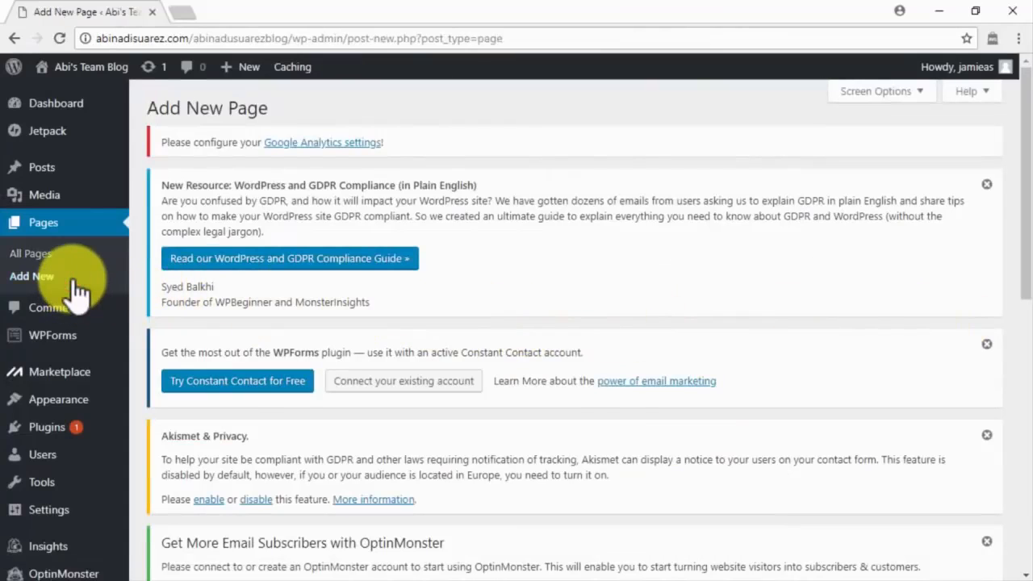
scroll(131, 357, down, 3)
mouse_move(132, 359)
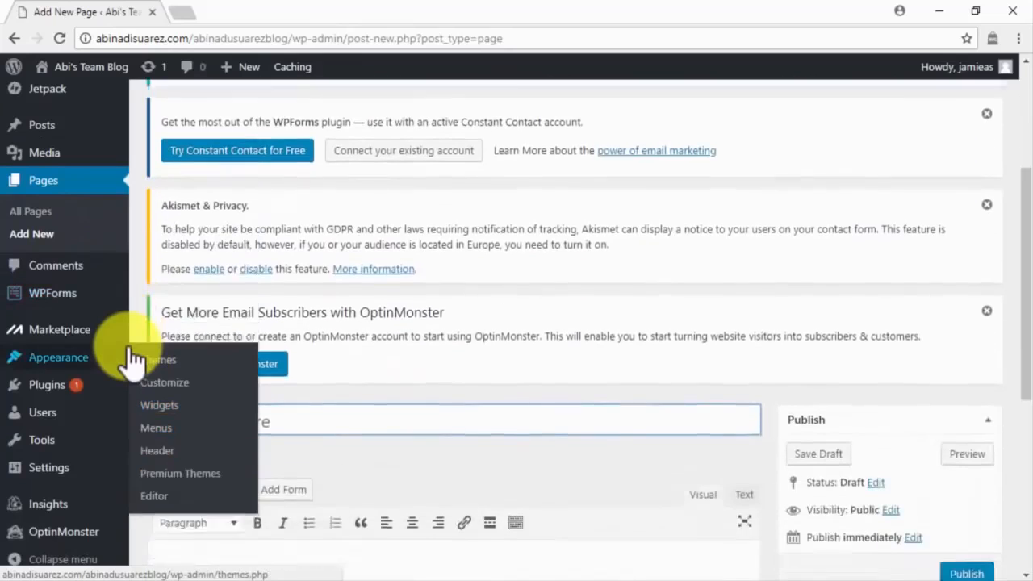
scroll(132, 361, down, 1)
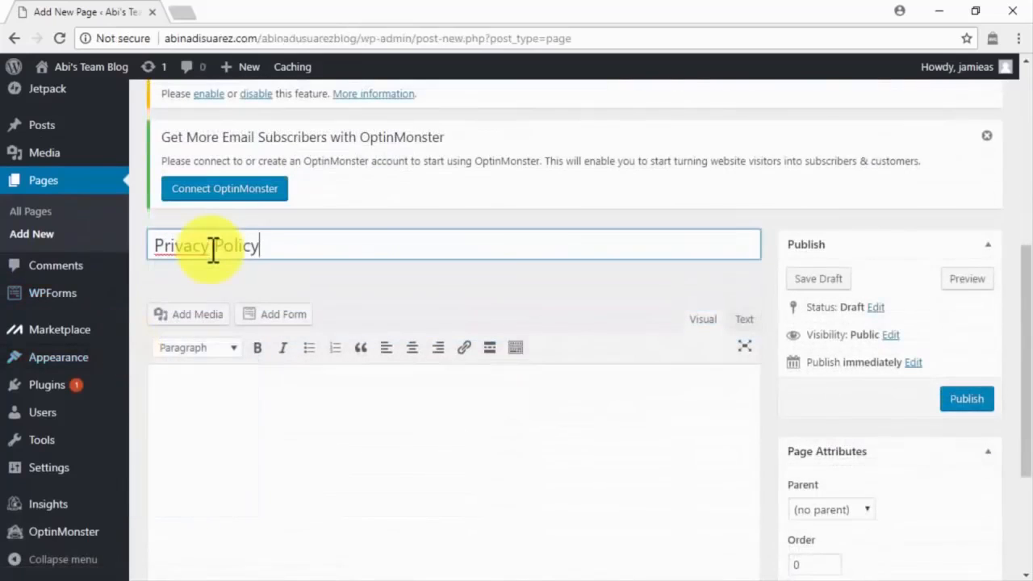
scroll(201, 393, down, 1)
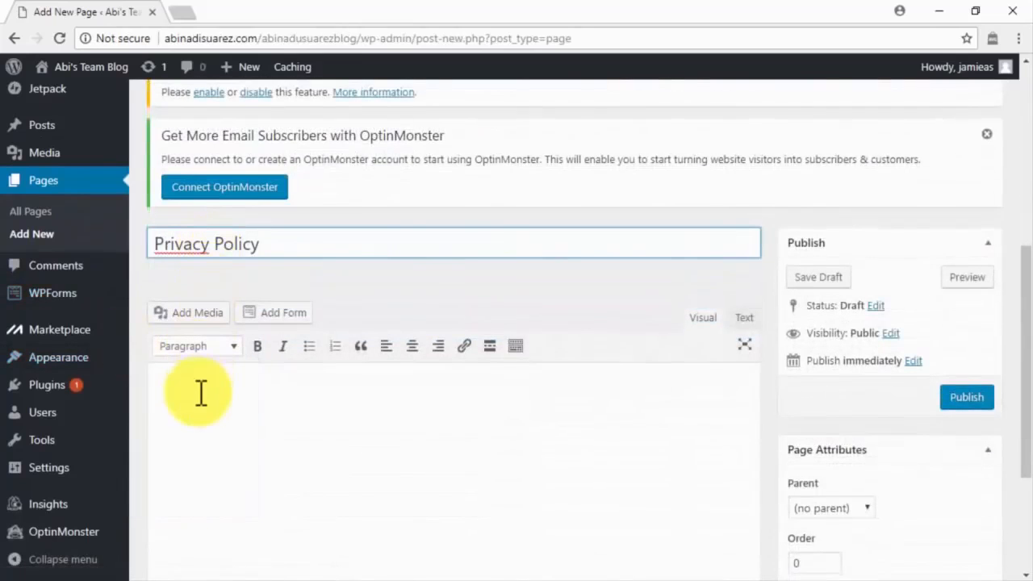
click(203, 315)
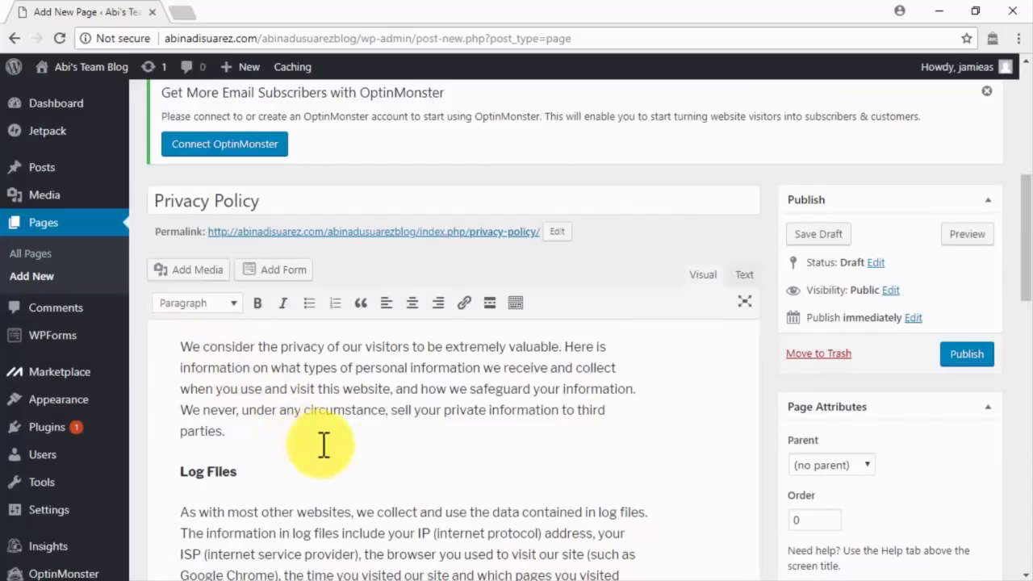
Review the policy text on log files, cookies, DART cookies and opting out, then publish the page.
scroll(682, 468, down, 2)
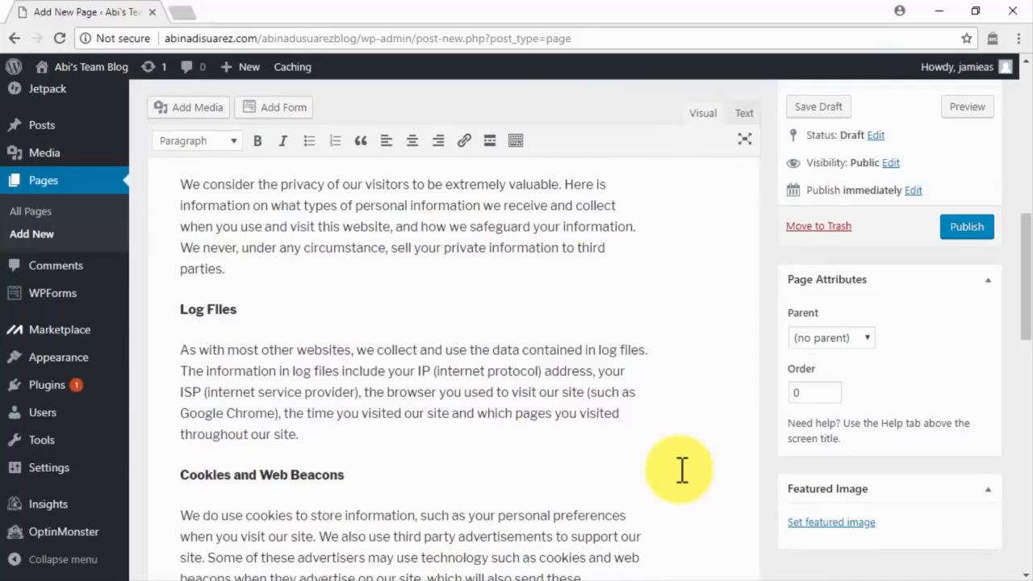
scroll(682, 470, down, 5)
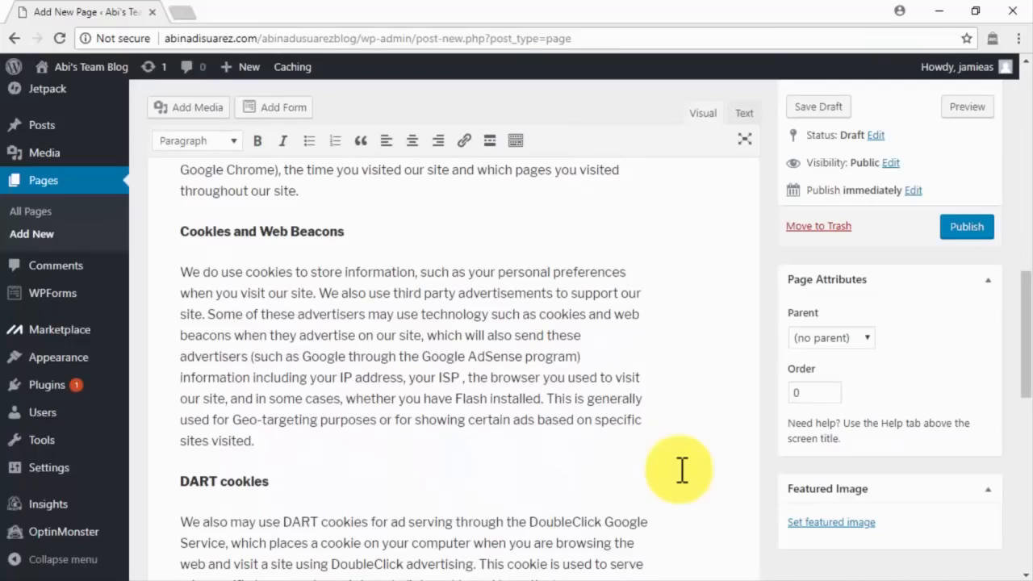
scroll(682, 470, down, 2)
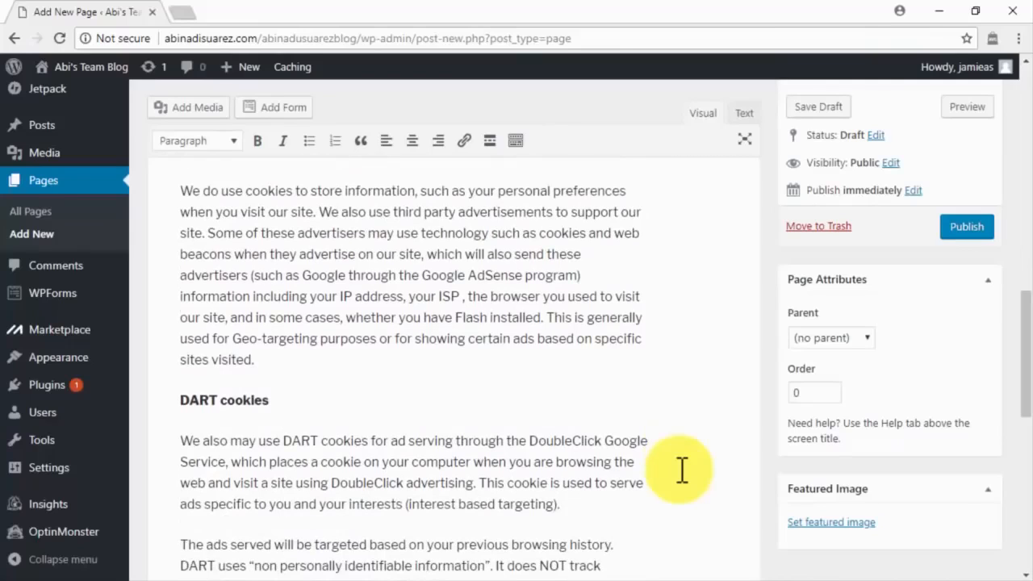
scroll(682, 470, down, 6)
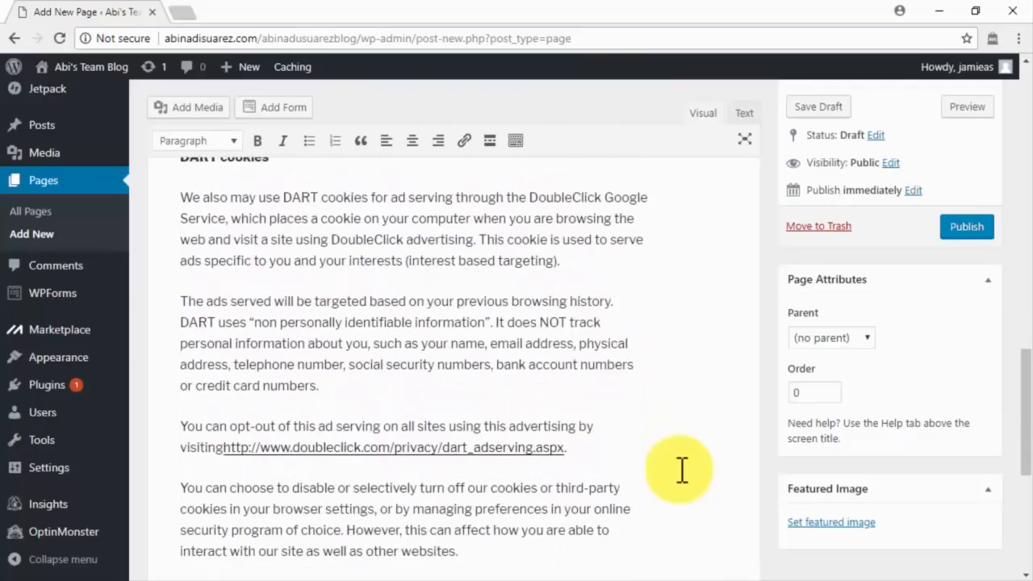
scroll(682, 470, down, 6)
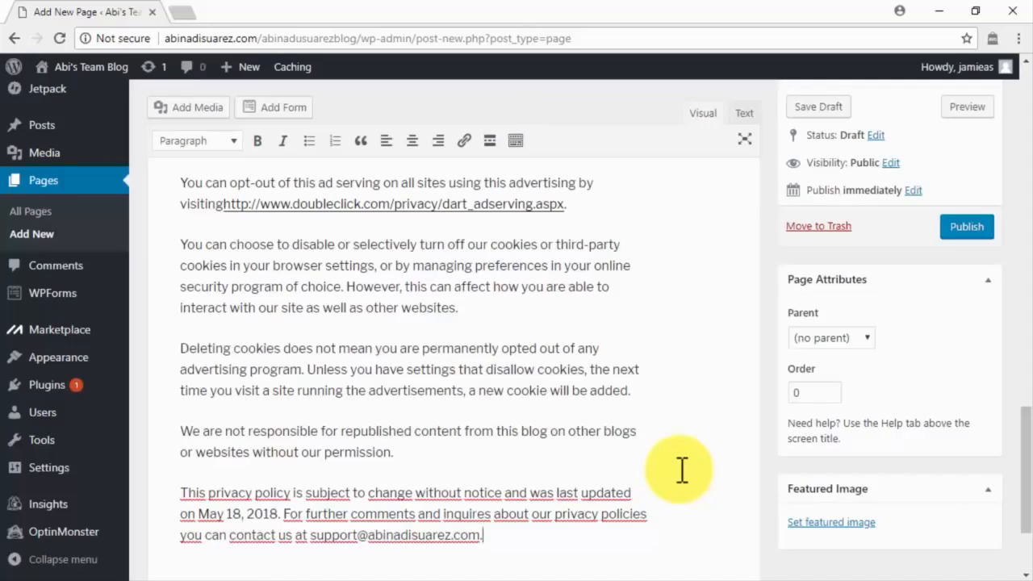
click(946, 229)
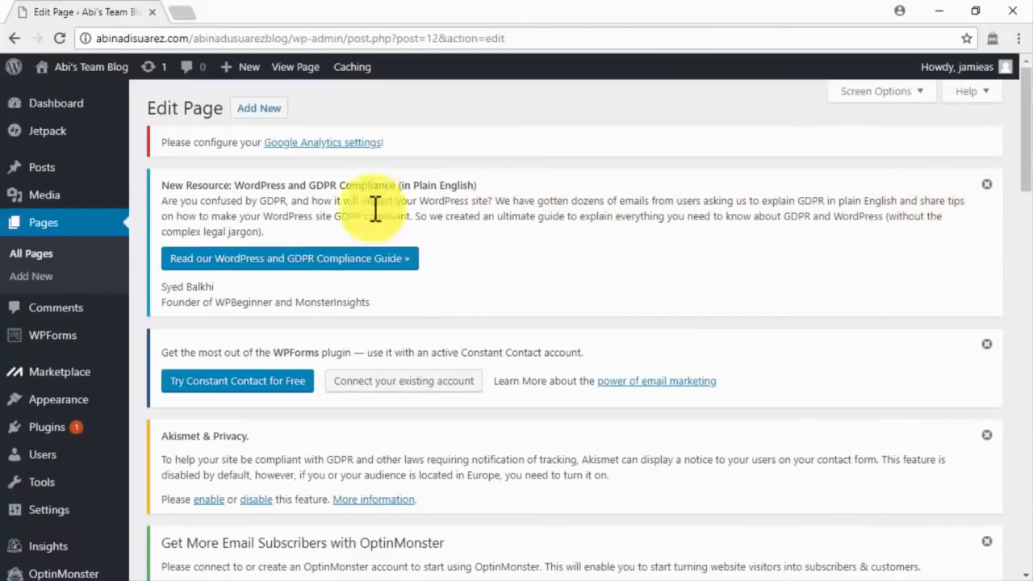
Write a new post titled 'Viral Marketing Content. How Does It Work?' with its full article body.
mouse_move(70, 183)
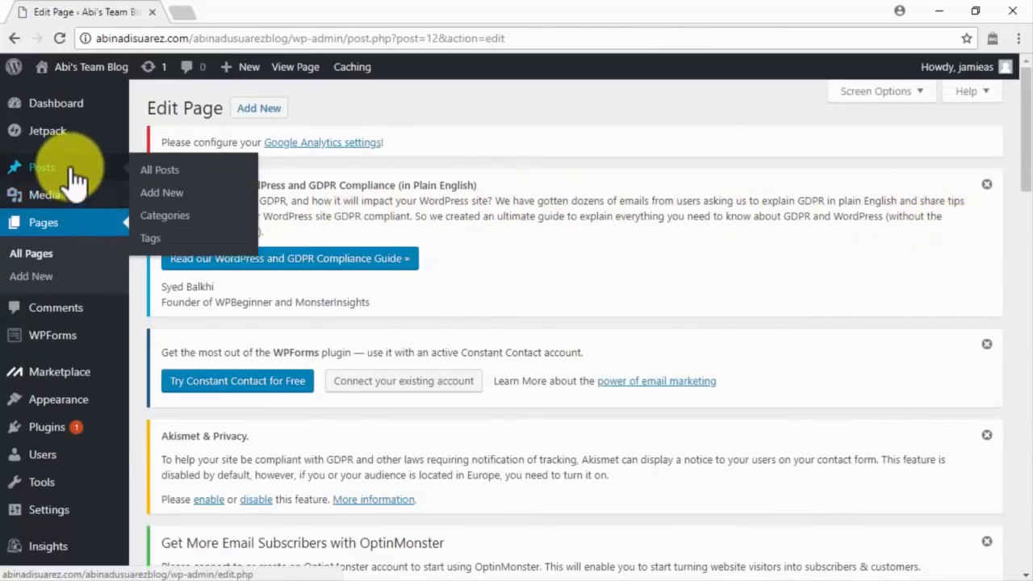
click(161, 192)
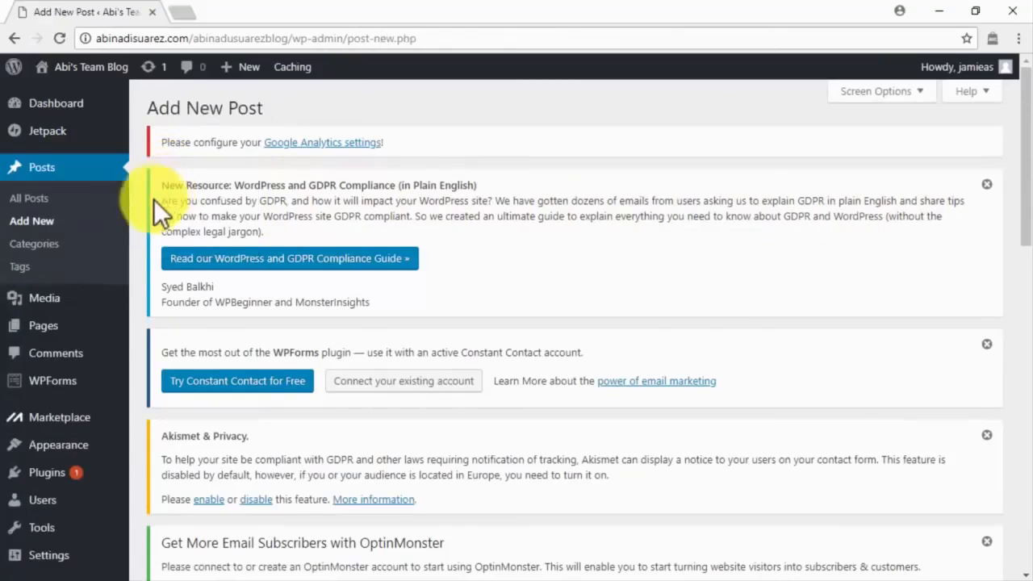
scroll(136, 232, down, 5)
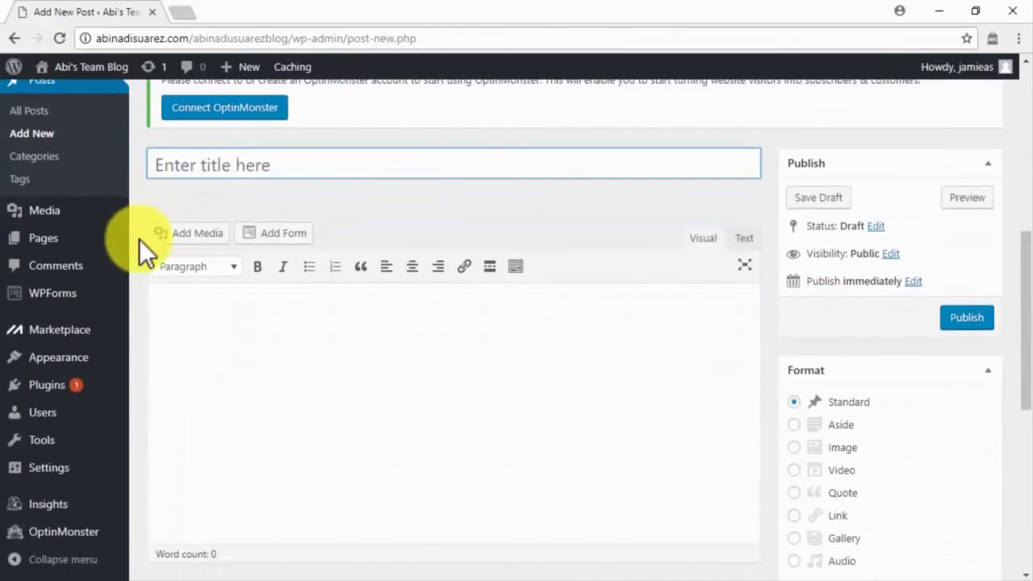
click(184, 307)
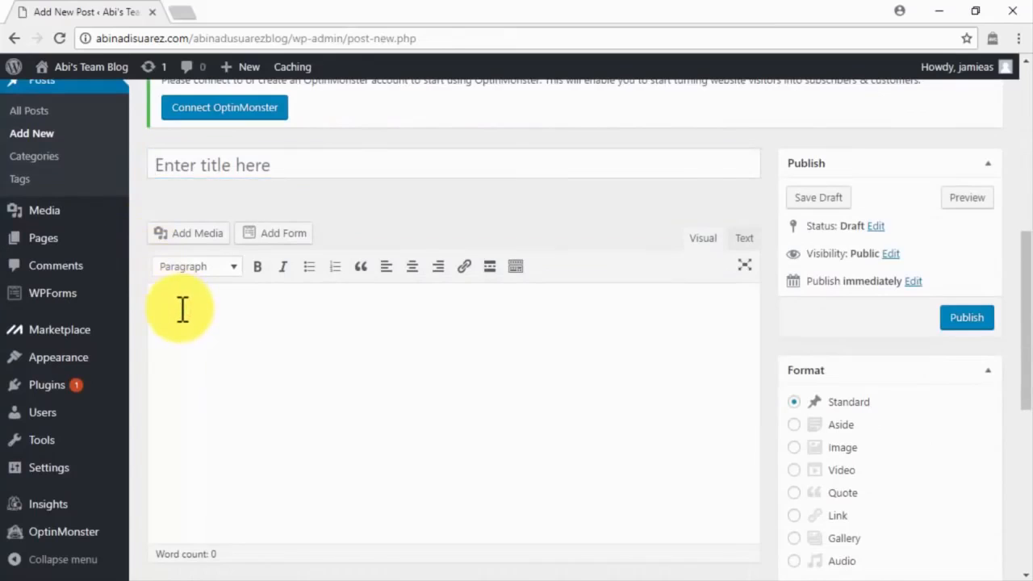
click(284, 166)
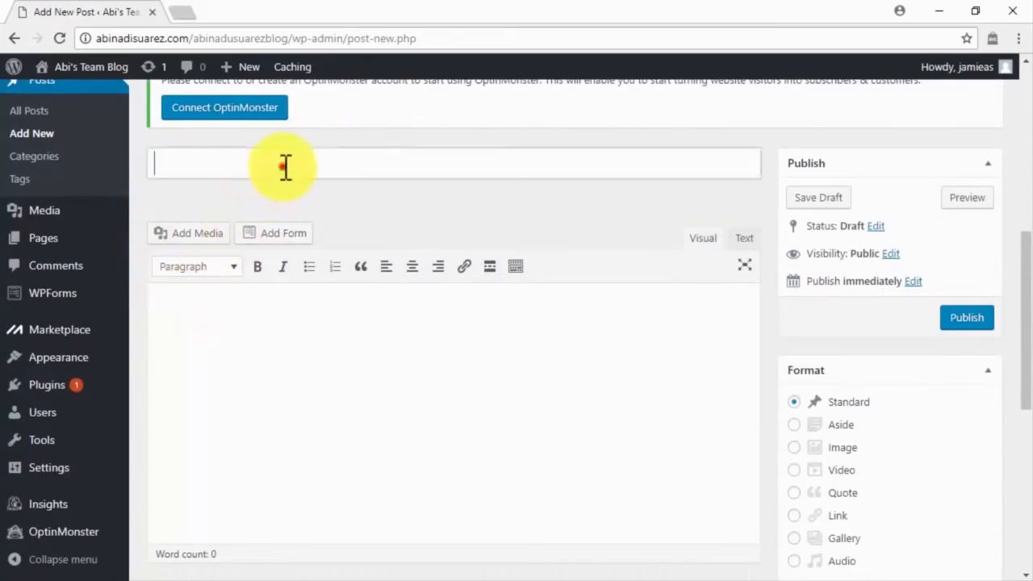
text(Viral Marketing Content. How Does It Work?)
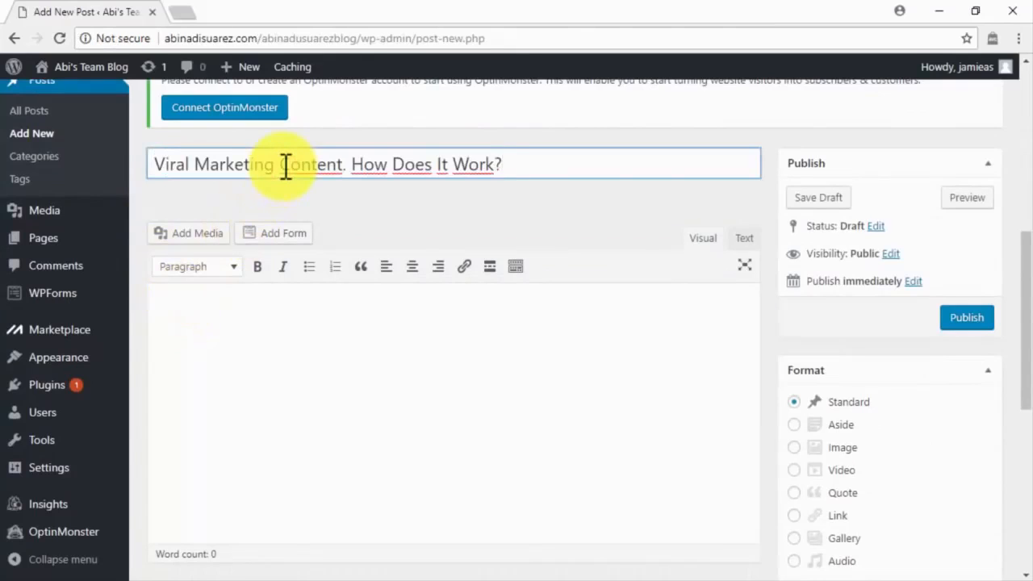
click(243, 313)
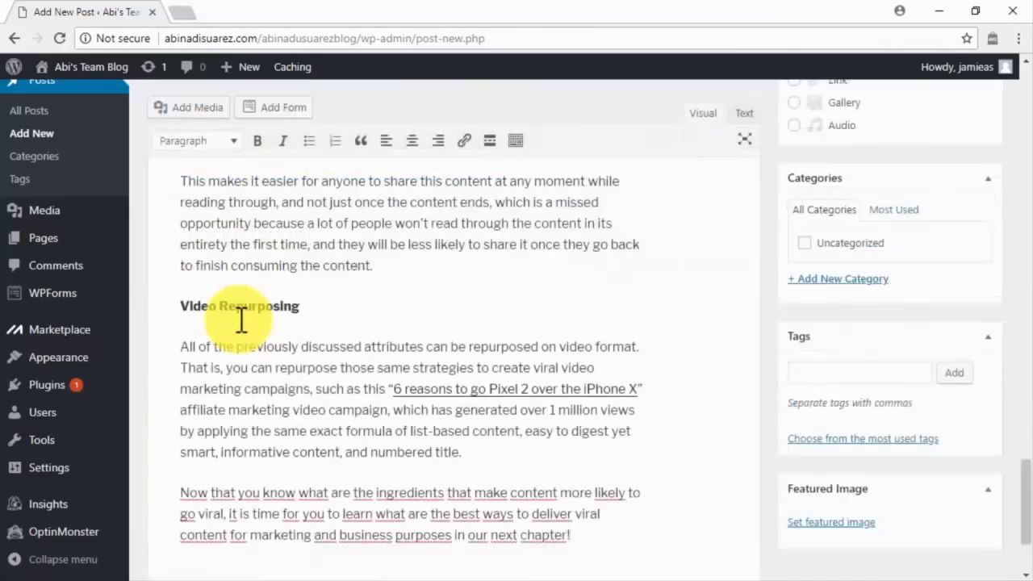
scroll(241, 320, down, 2)
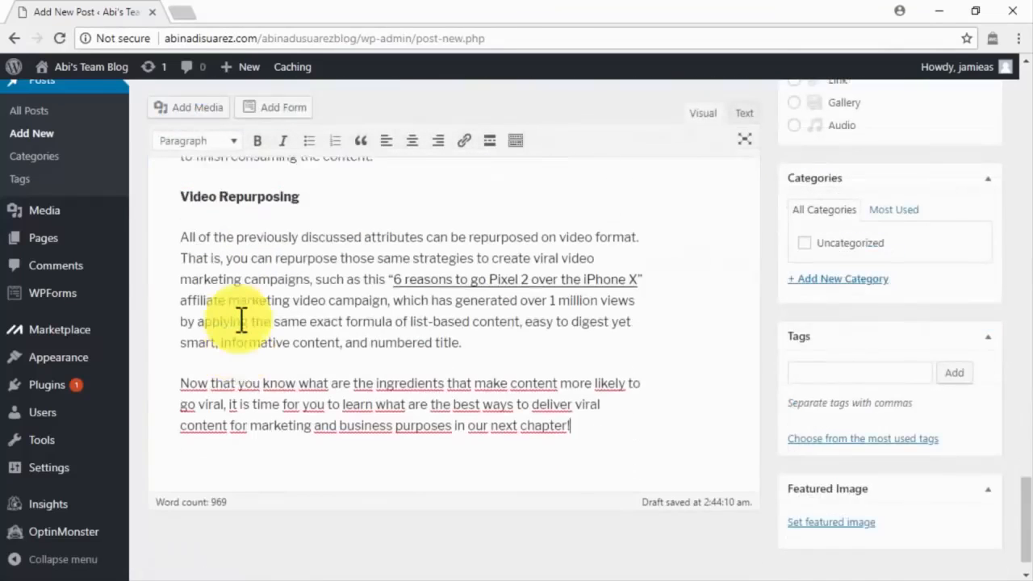
scroll(241, 320, up, 15)
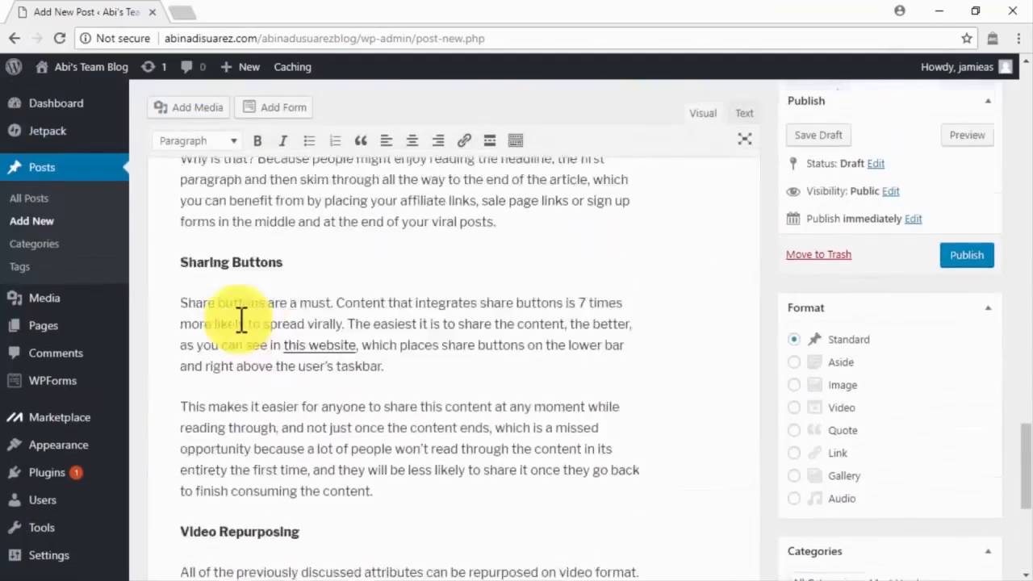
scroll(241, 320, up, 5)
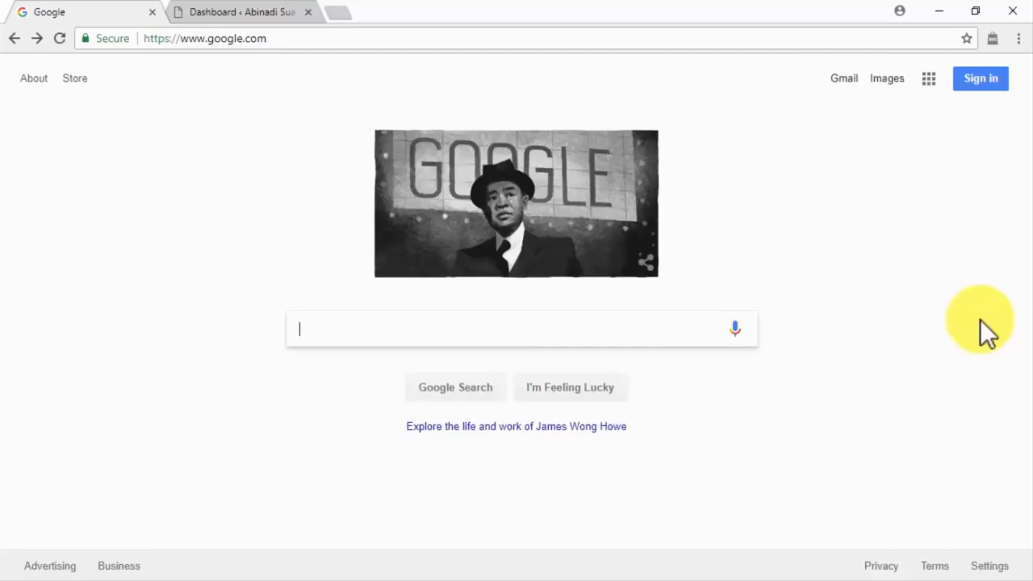
Sign in to the Google account with its password.
click(977, 81)
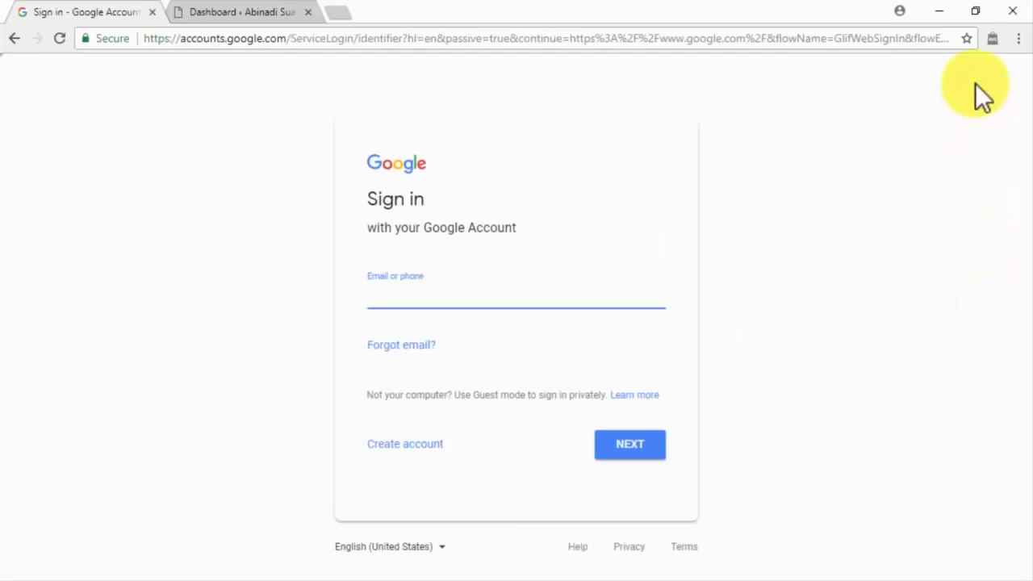
click(434, 450)
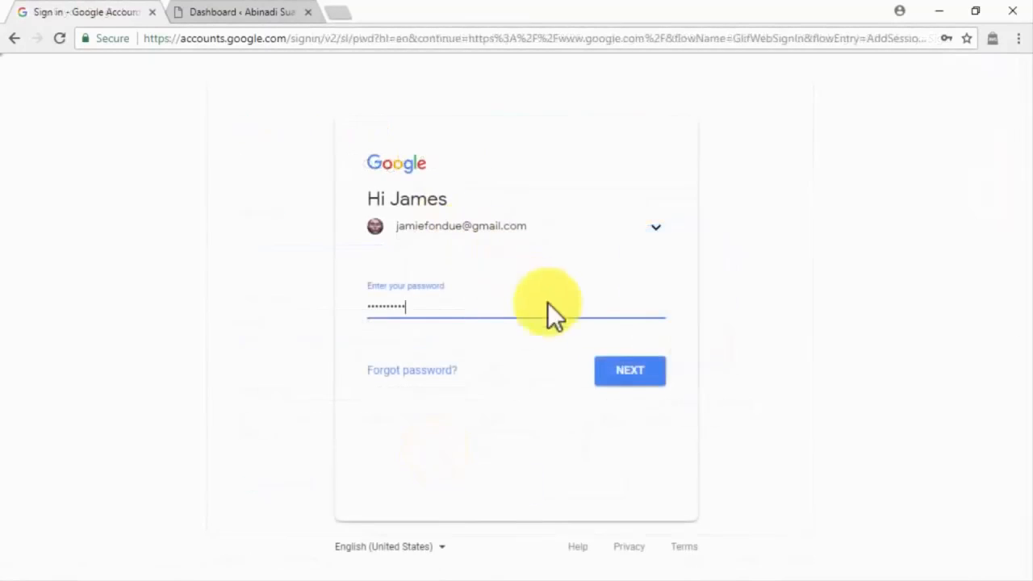
click(615, 370)
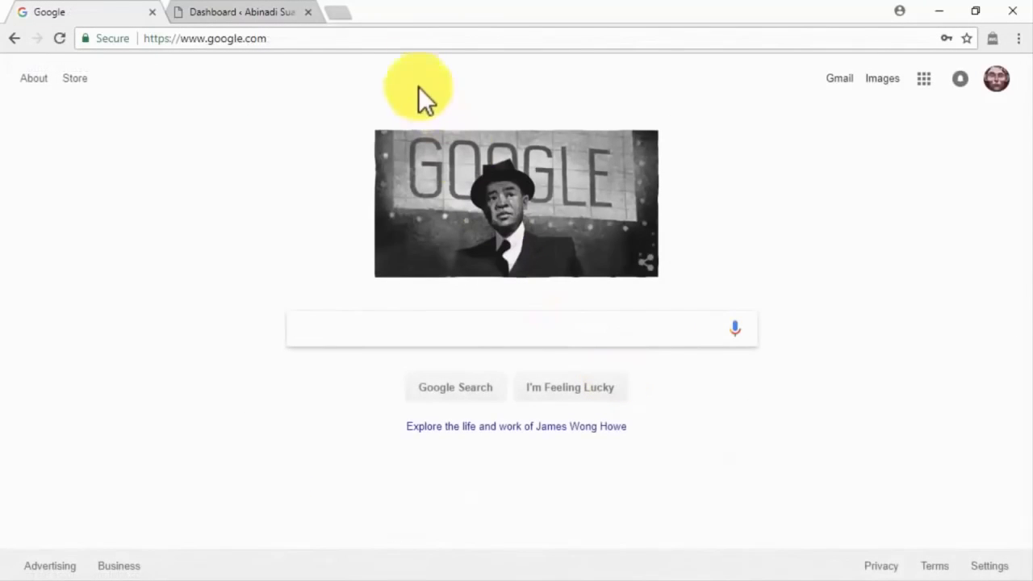
Go to the Google AdSense home page at google.com/adsense.
click(395, 42)
text(https://www.google.com/adsense/)
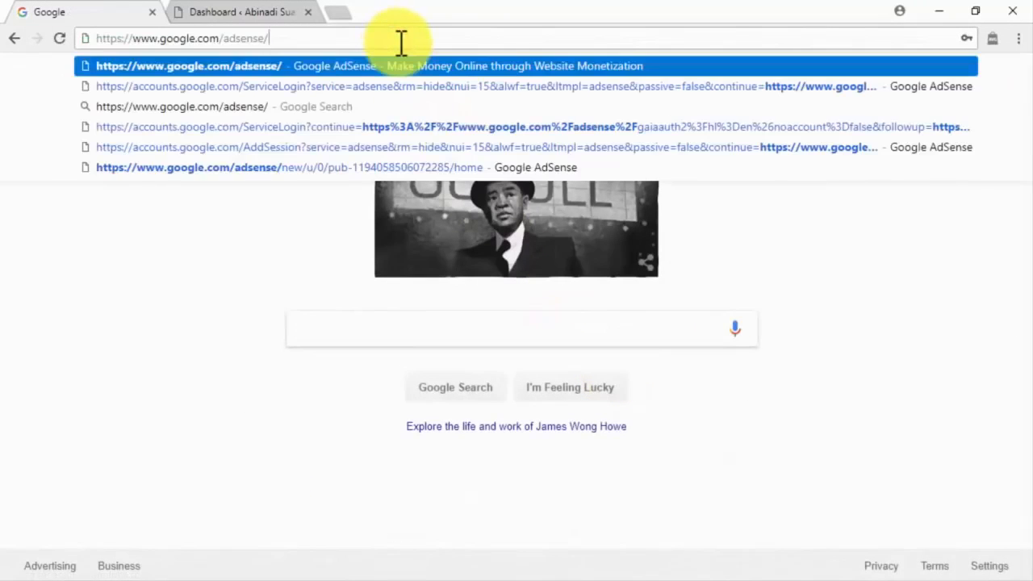
key(Return)
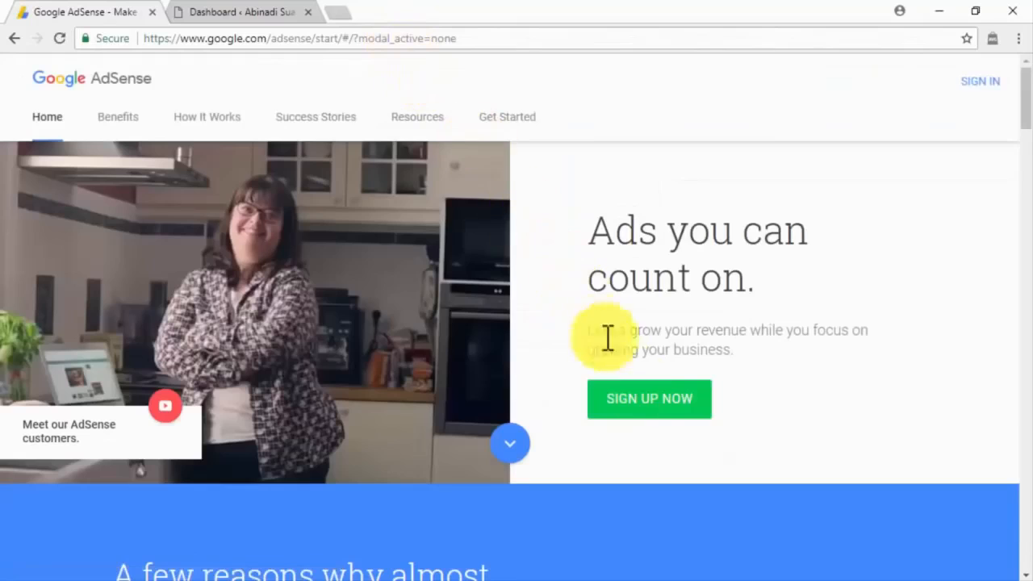
Begin AdSense sign-up with diabetescaremadeeasy.com as the site URL and the suggested account e-mail.
click(644, 399)
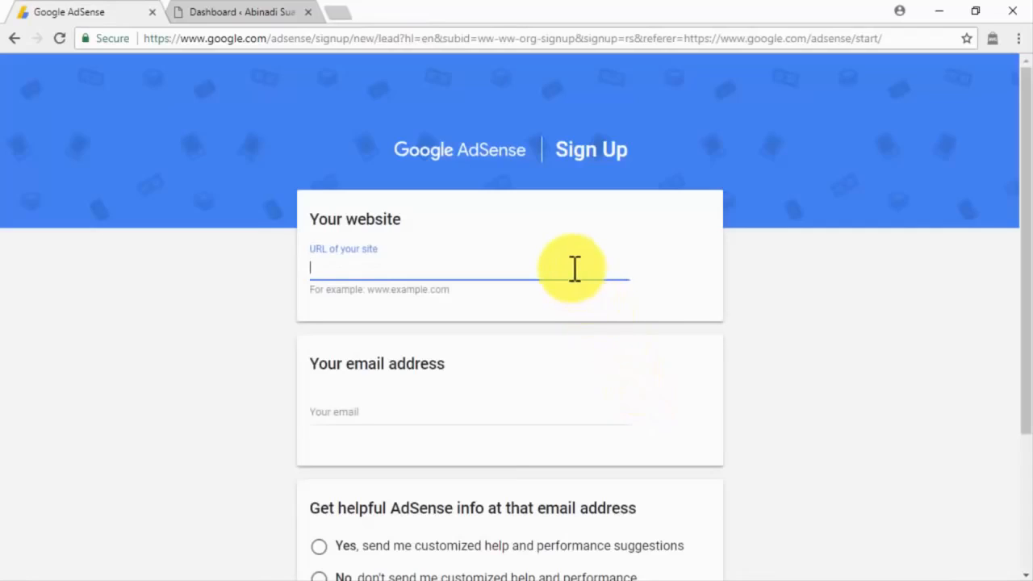
text(diabetescaremadeeasy.com)
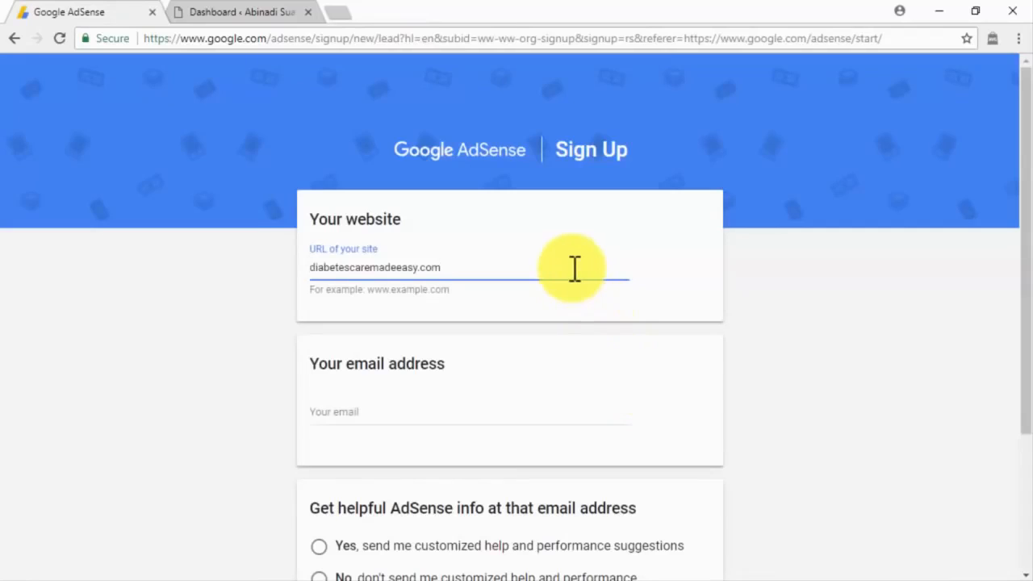
click(457, 418)
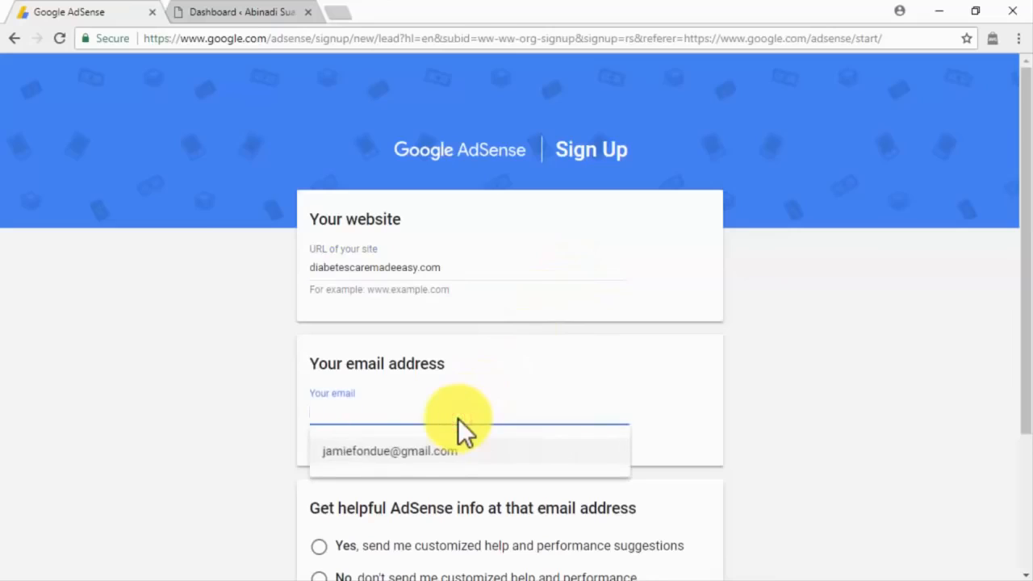
click(442, 456)
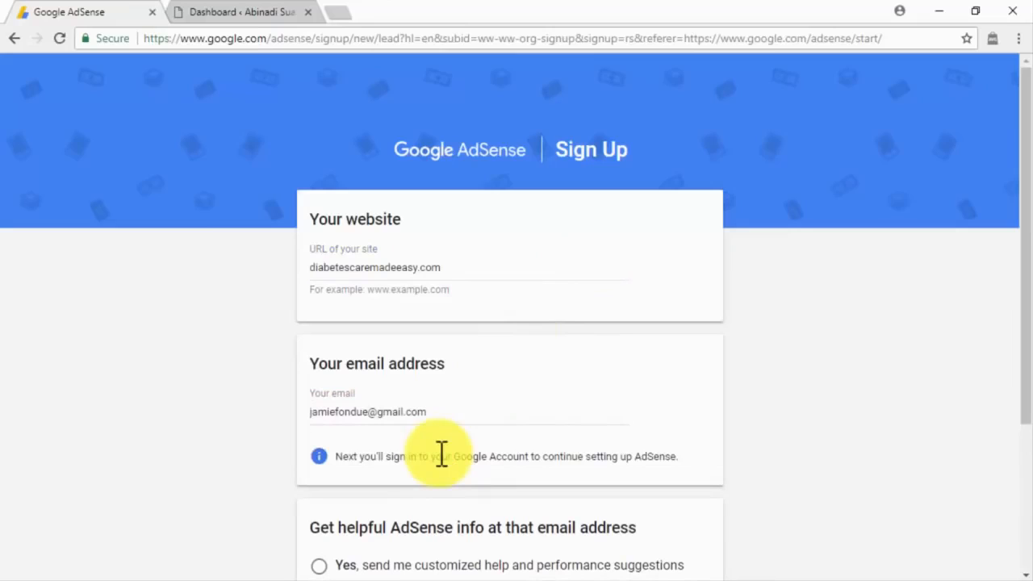
scroll(729, 456, down, 3)
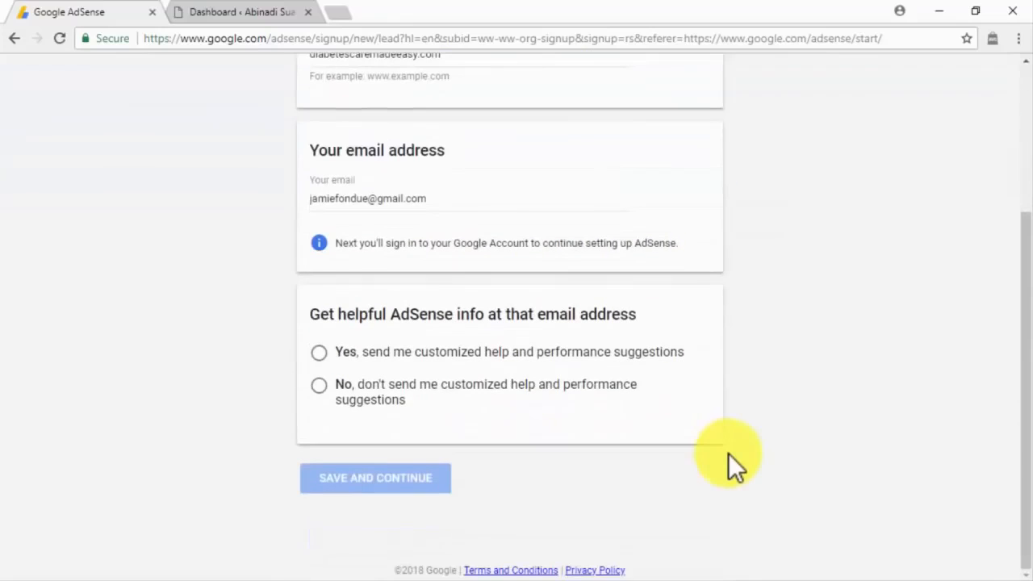
Opt in to AdSense performance suggestions and save the sign-up details.
click(676, 355)
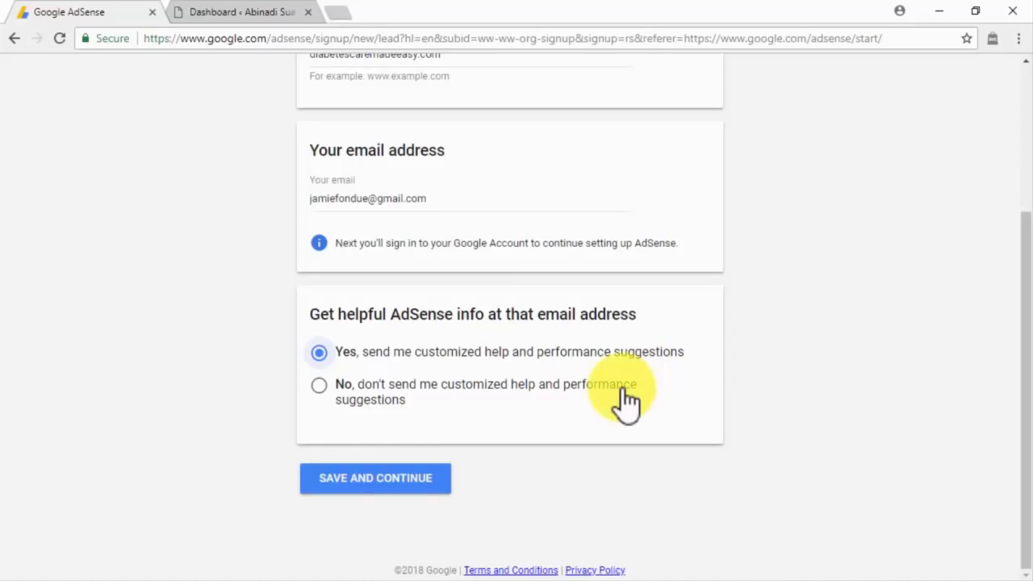
click(439, 482)
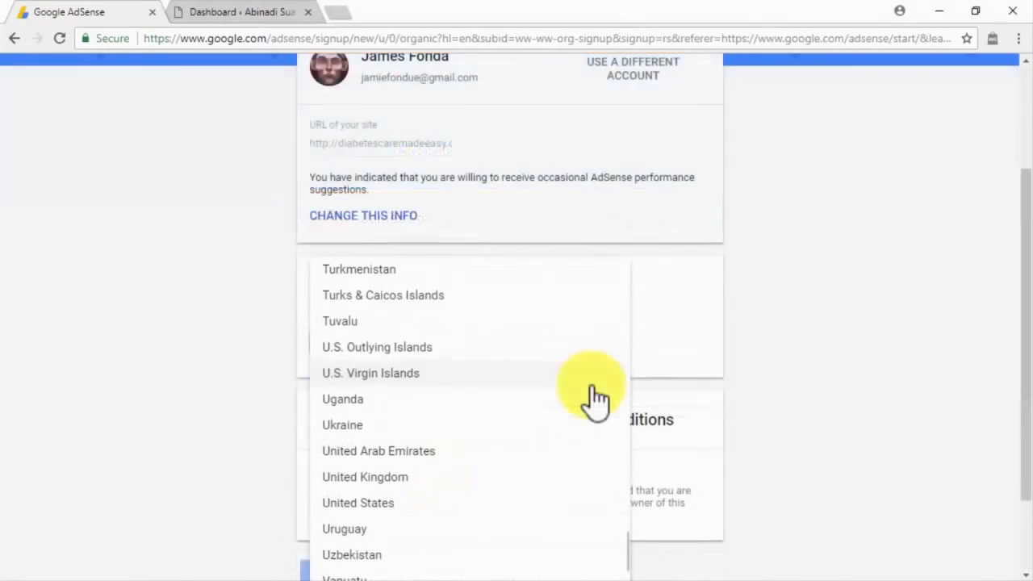
scroll(596, 397, down, 2)
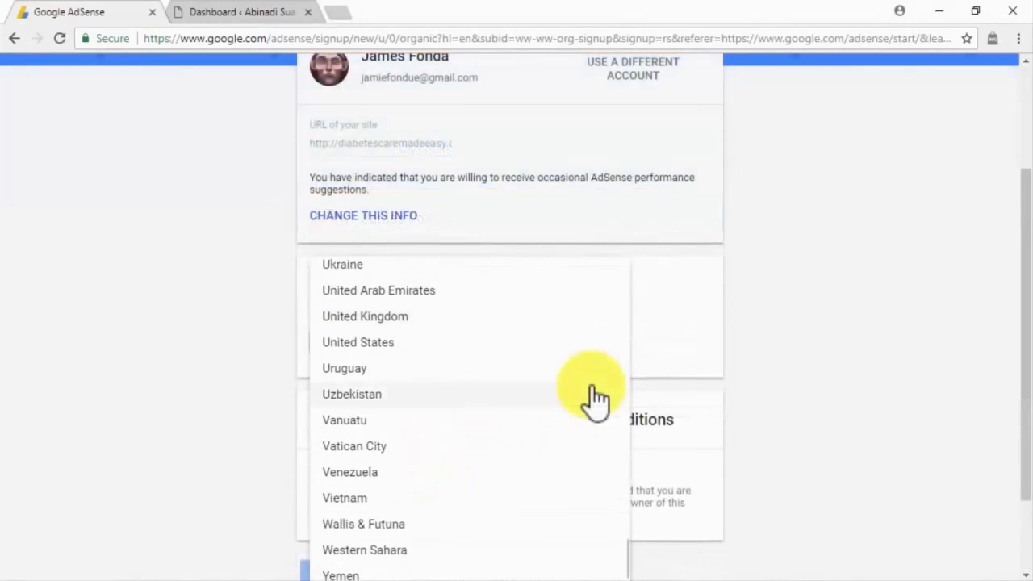
Choose United States as the country, accept the terms, and create the account.
click(590, 351)
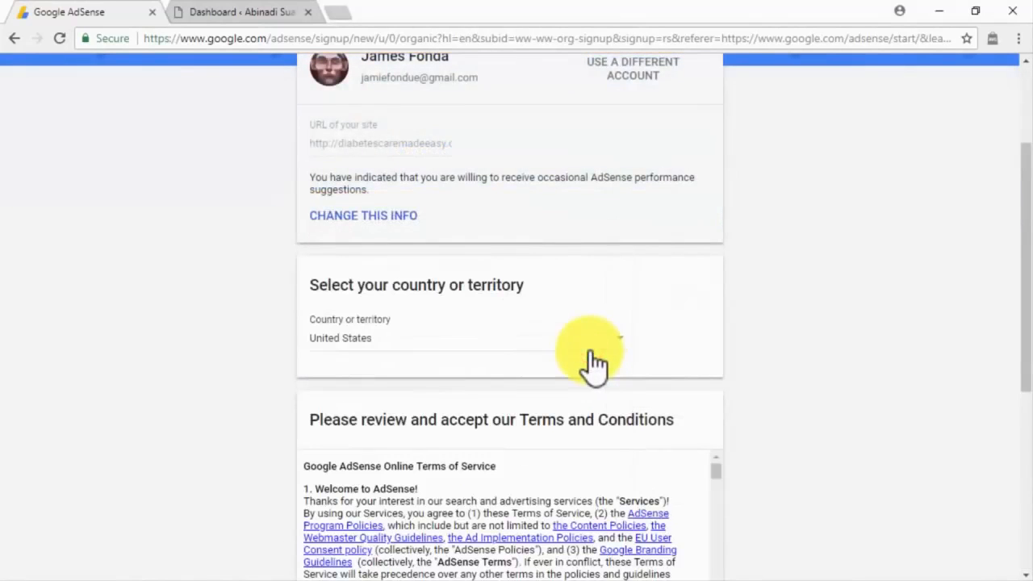
scroll(763, 436, down, 4)
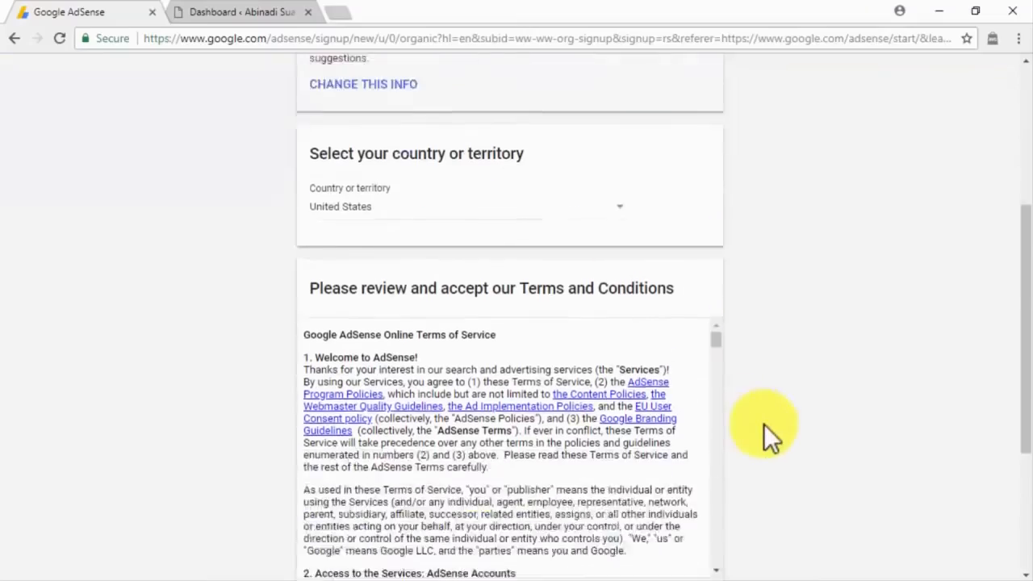
drag(713, 145, 719, 369)
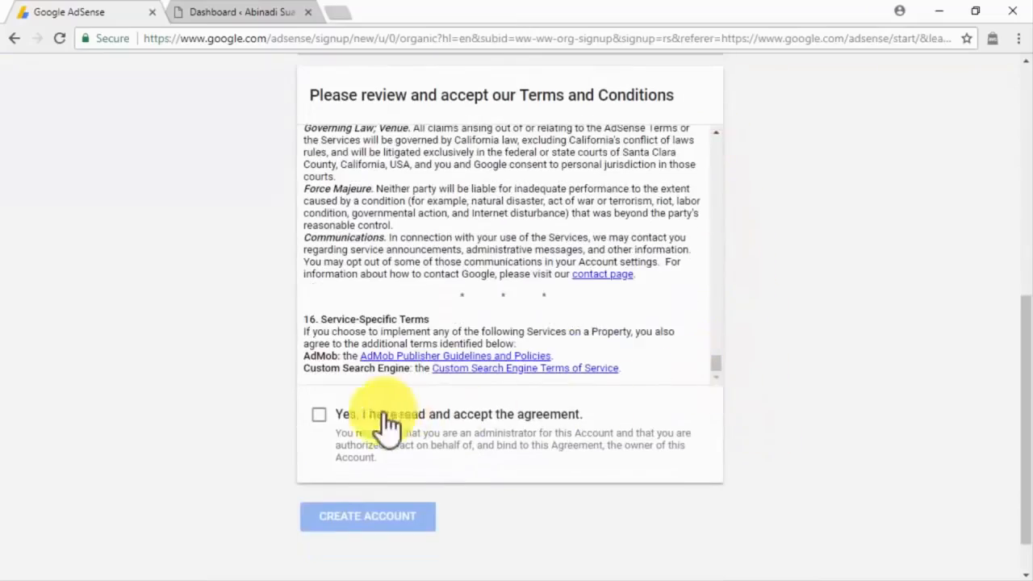
click(320, 414)
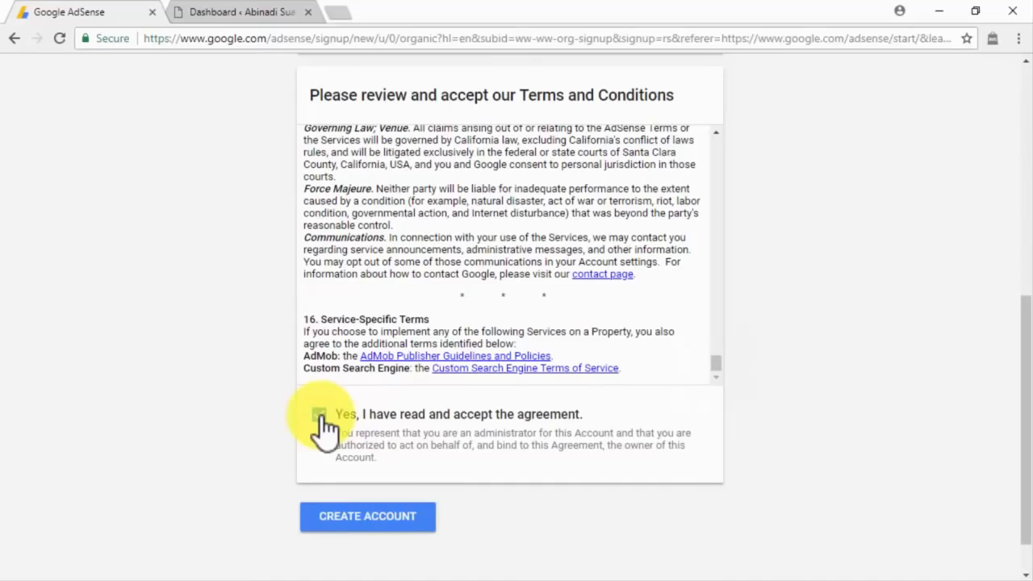
click(413, 515)
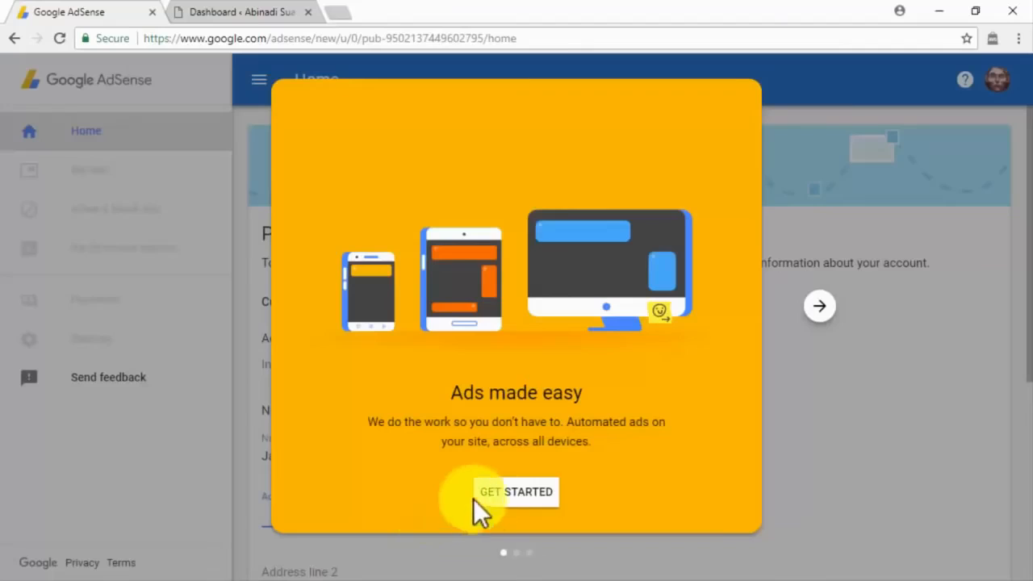
Enter the payment street address, Florida as state, and the ZIP code, then submit.
click(498, 496)
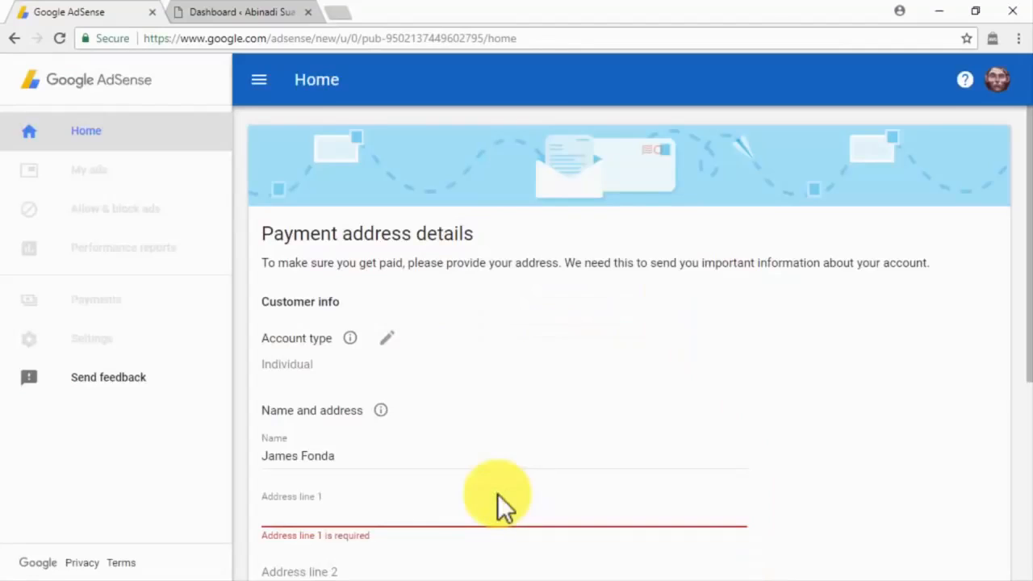
click(280, 506)
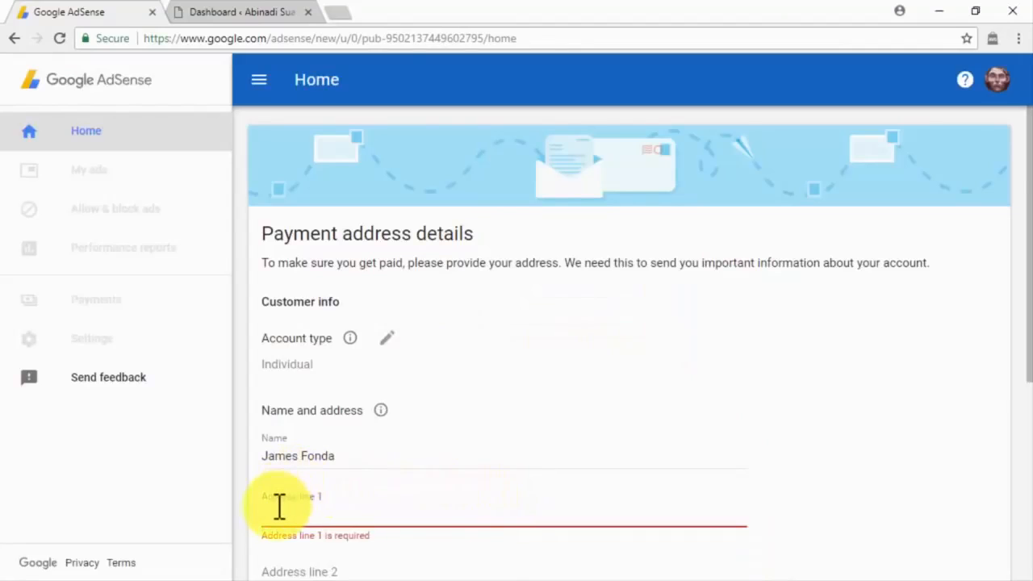
scroll(267, 524, down, 3)
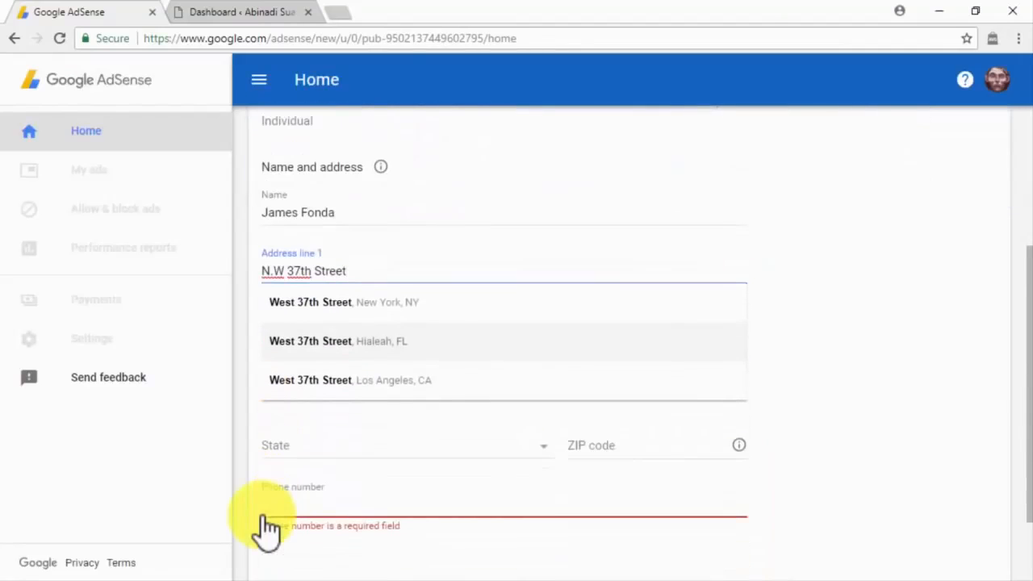
click(303, 453)
scroll(311, 456, down, 4)
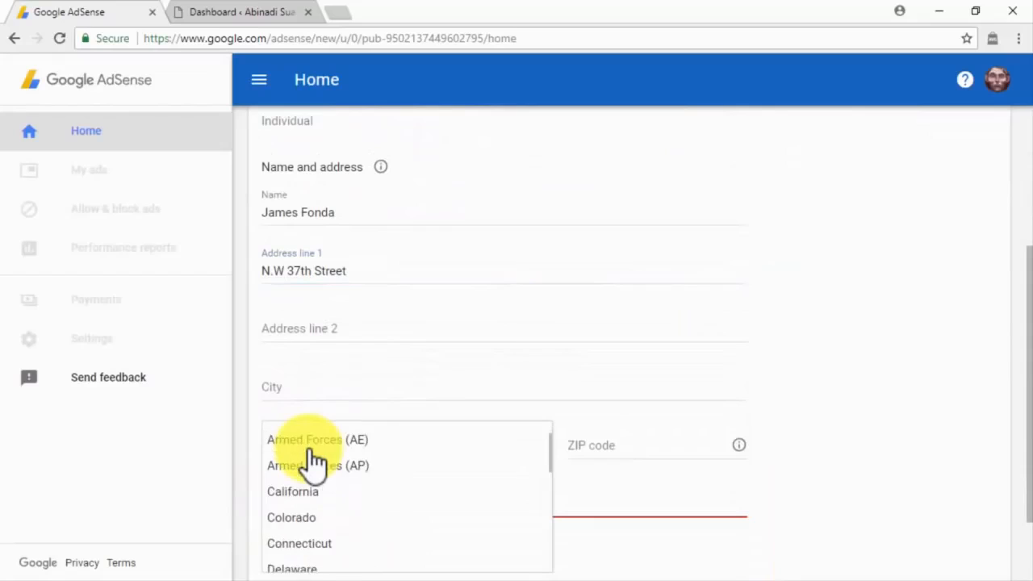
click(311, 457)
click(599, 449)
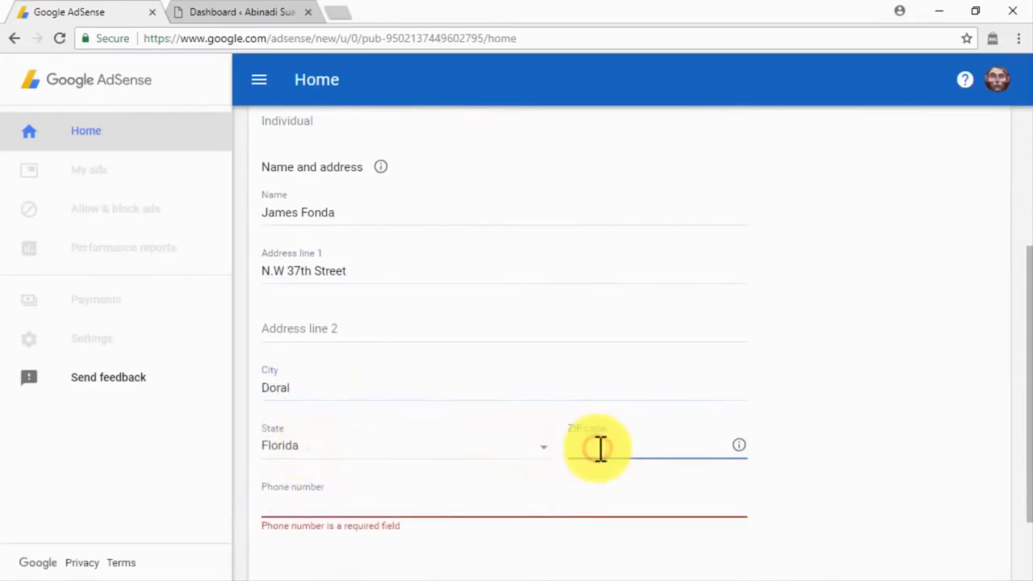
text(33195)
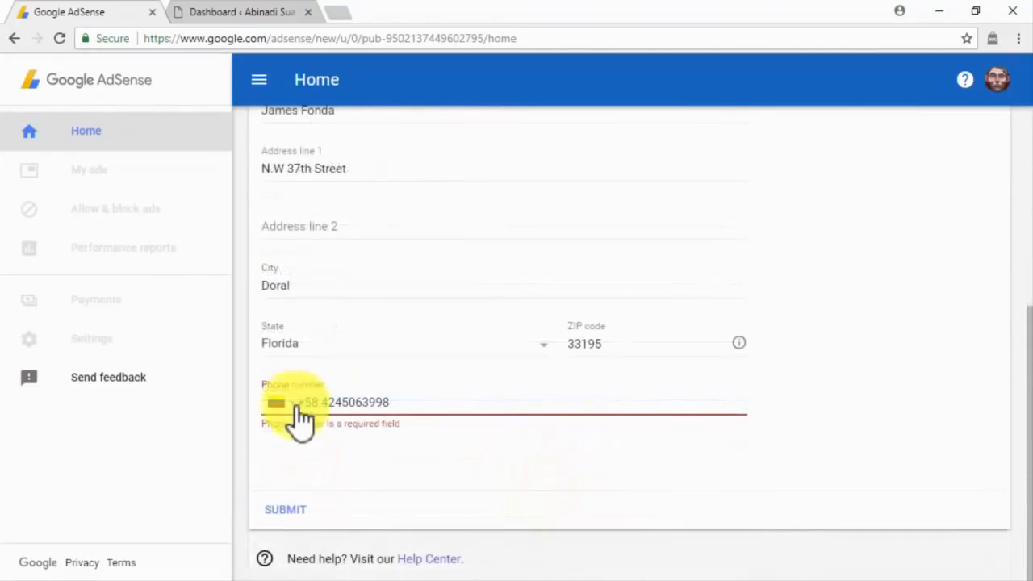
click(298, 516)
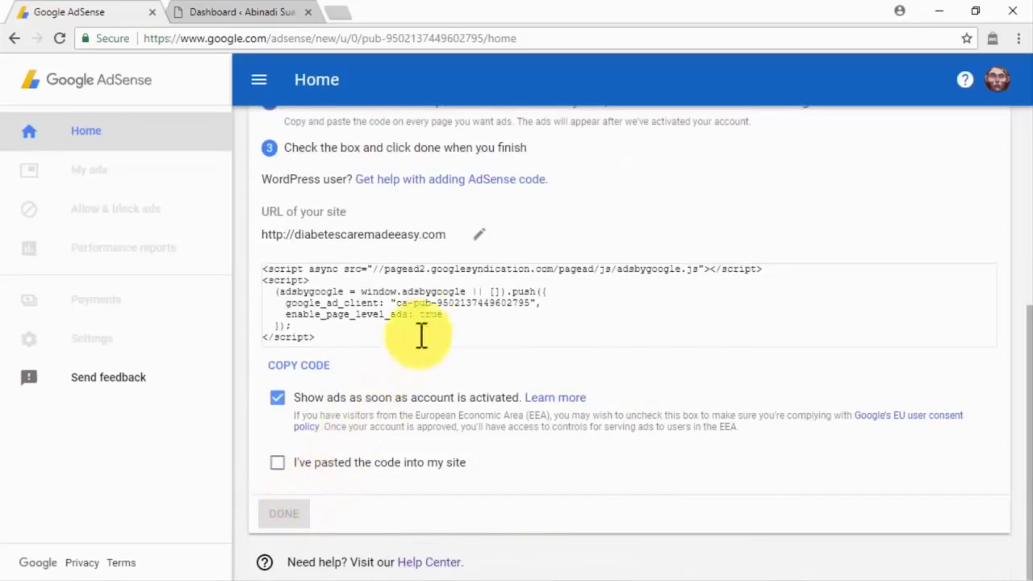
Change the connected site URL to the blog's address, save, and copy the auto-ads code.
click(481, 242)
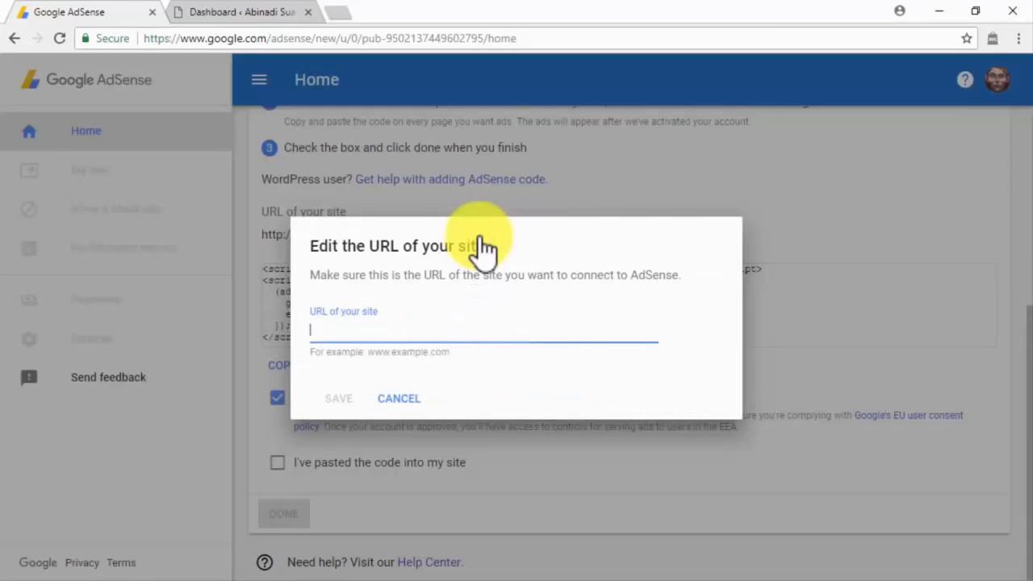
key(ctrl+v)
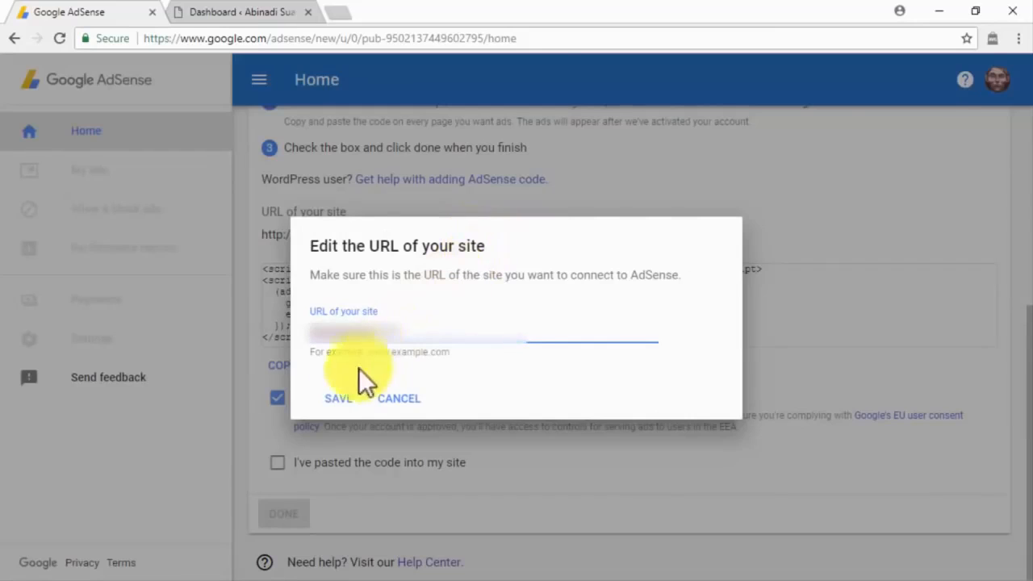
click(345, 398)
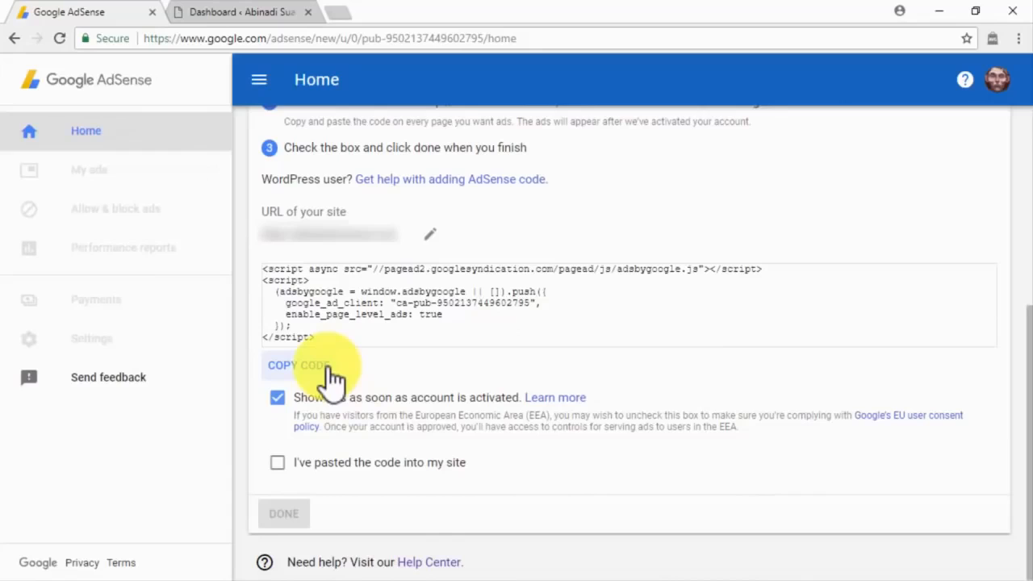
click(331, 367)
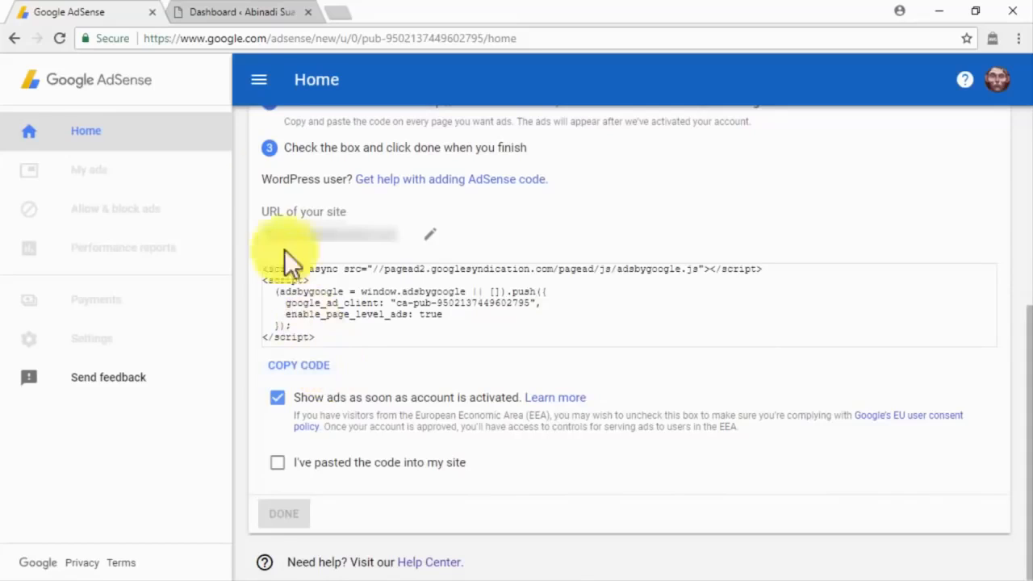
In WordPress, open the theme's header.php in the theme file editor.
click(226, 13)
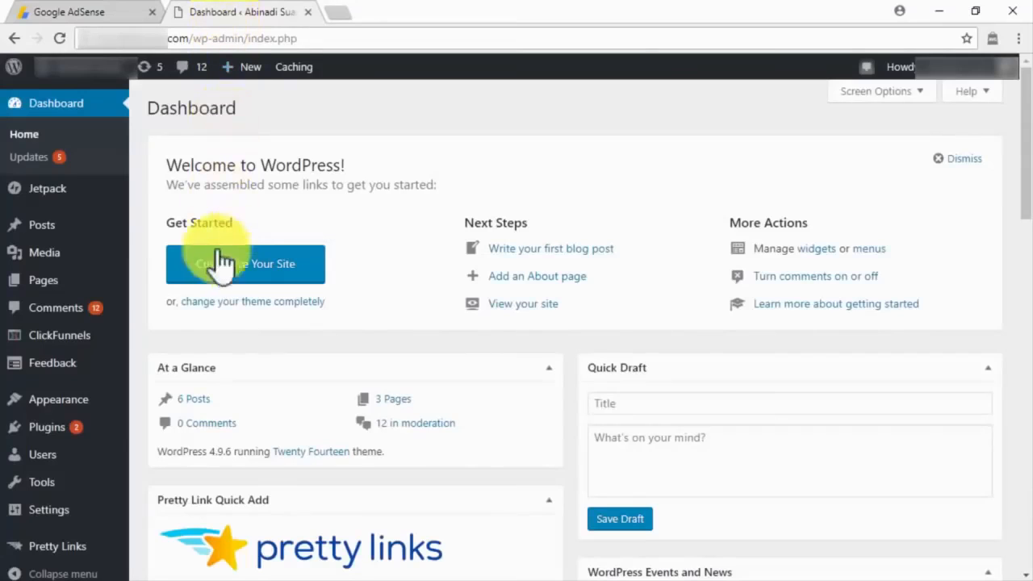
mouse_move(117, 407)
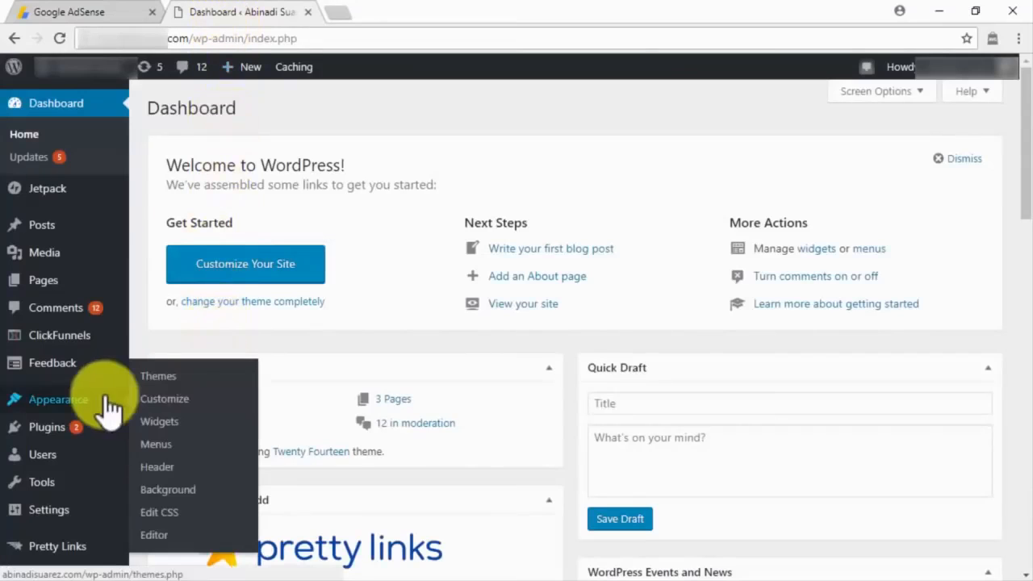
click(163, 532)
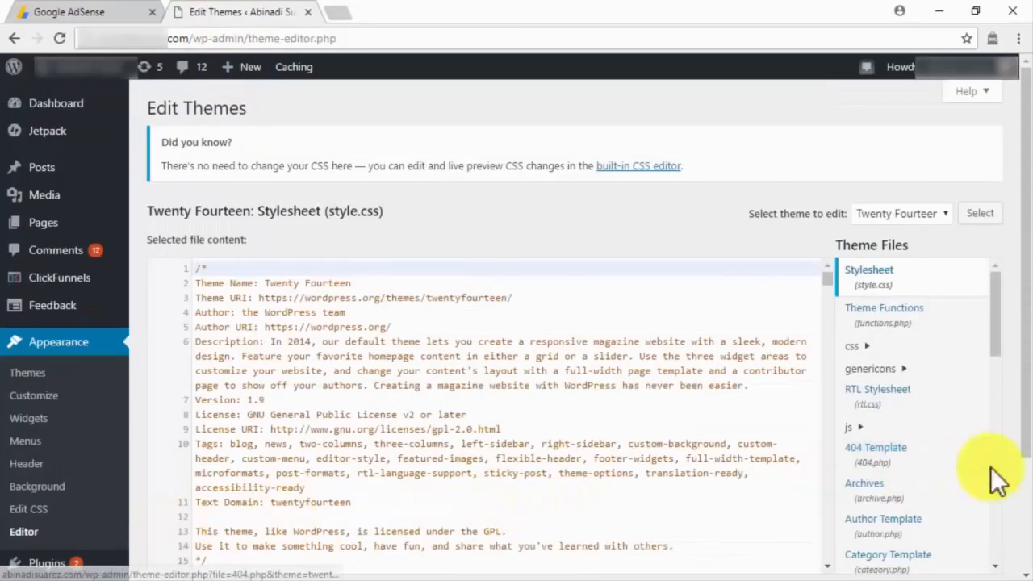
scroll(994, 475, down, 10)
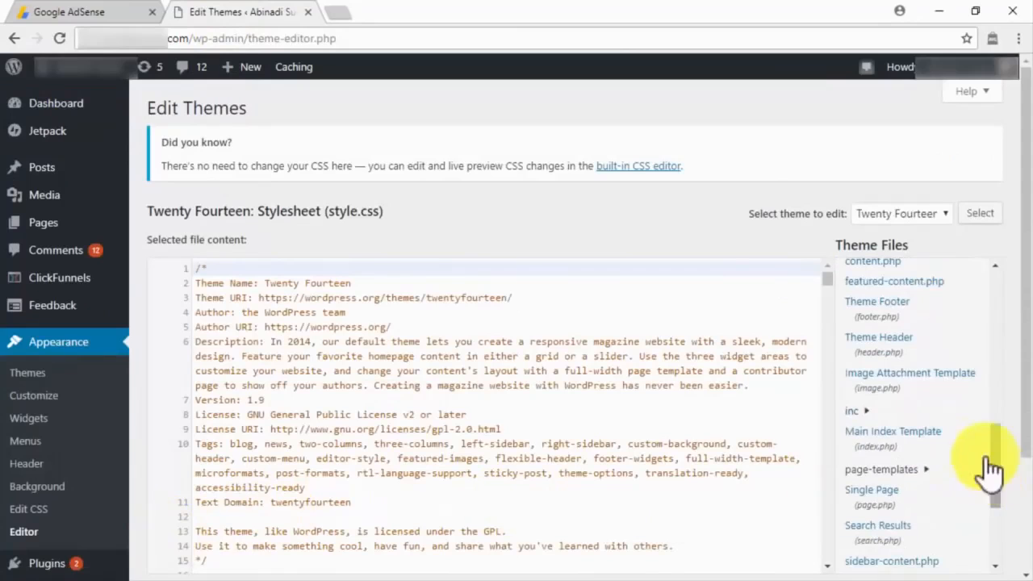
click(908, 343)
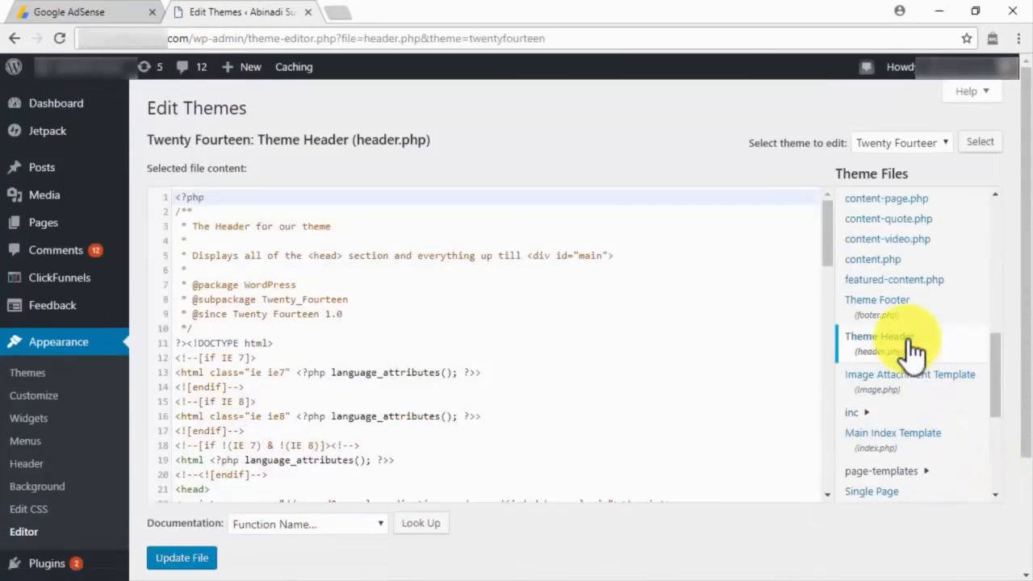
Paste the AdSense script on a new line below <head> and update header.php.
click(230, 484)
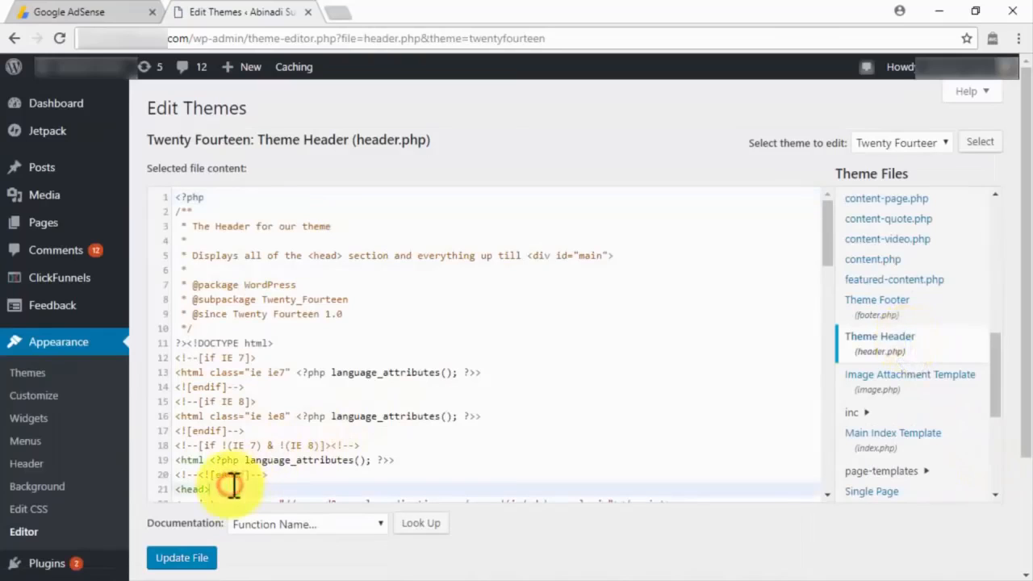
key(Return)
key(ctrl+v)
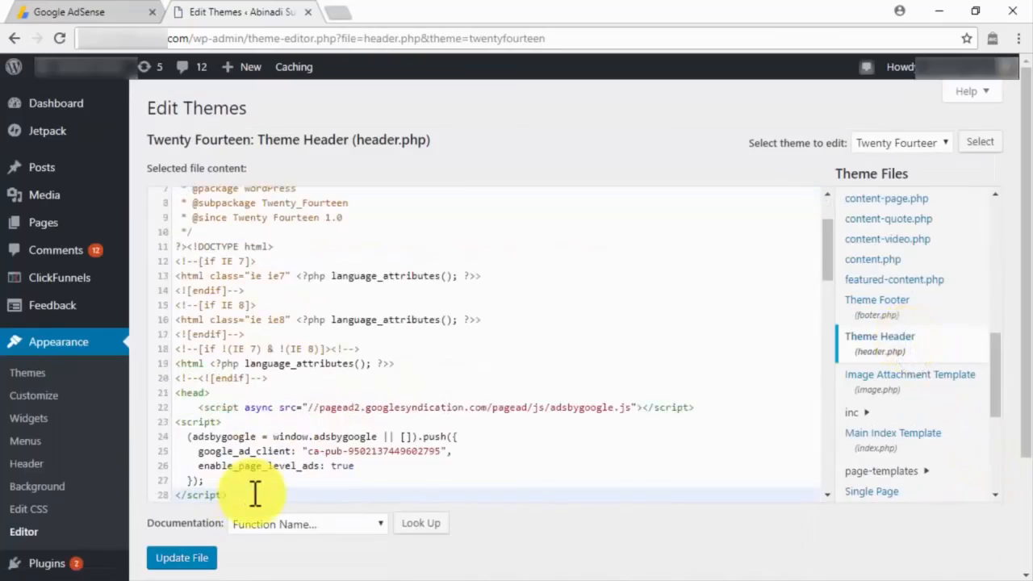
click(206, 557)
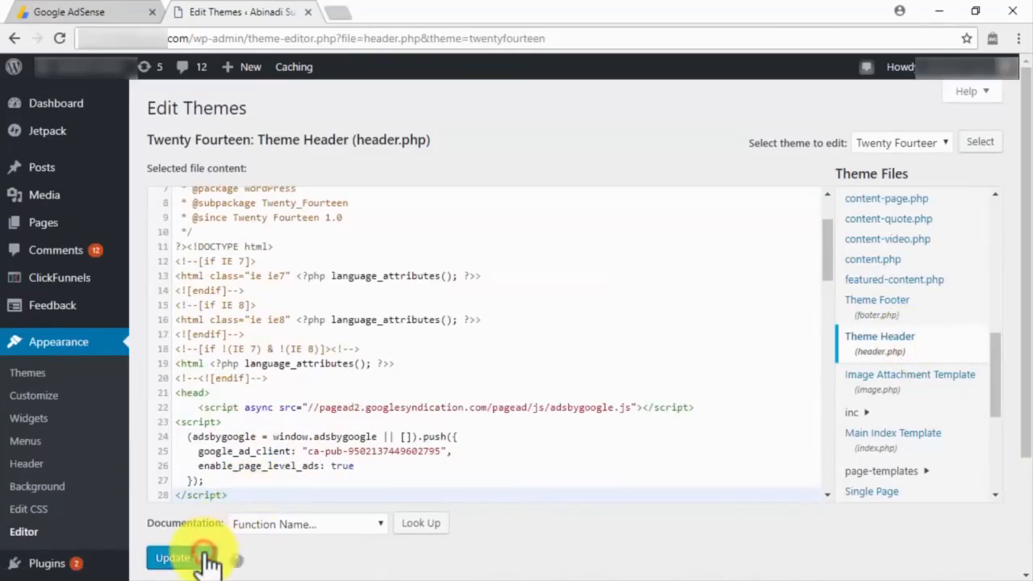
click(103, 11)
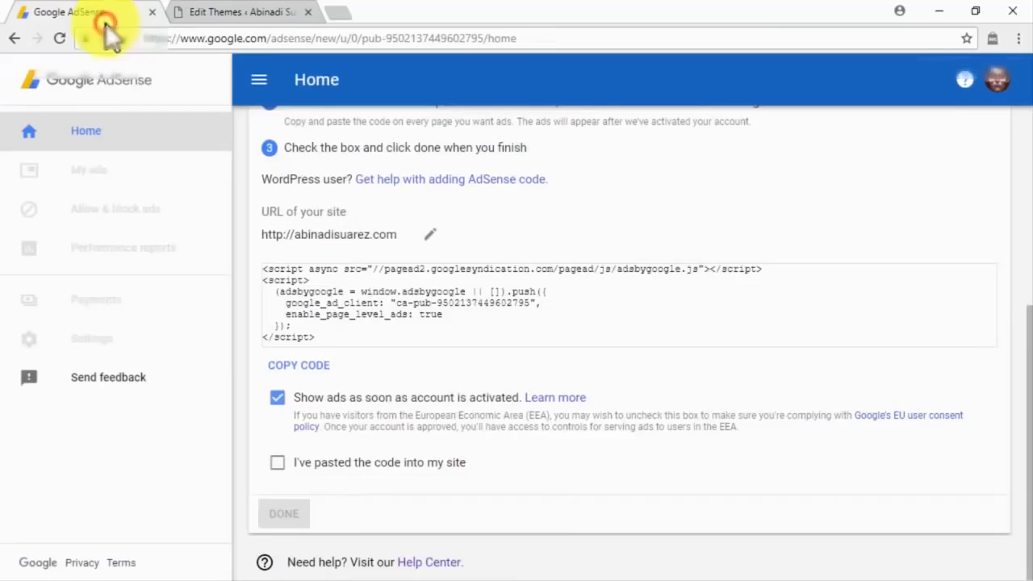
Confirm the code is pasted into the site and finish the AdSense code setup.
click(277, 462)
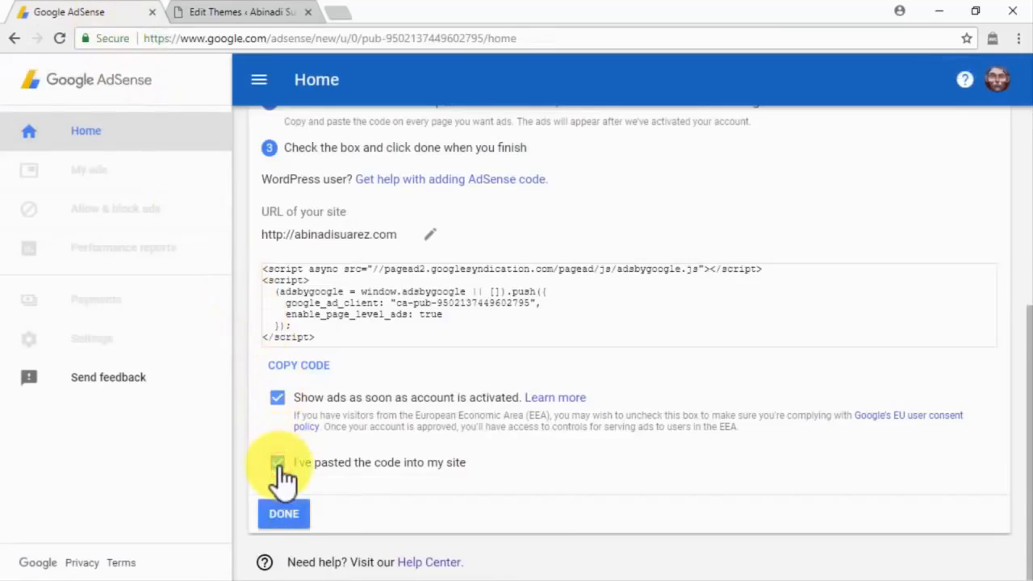
click(297, 514)
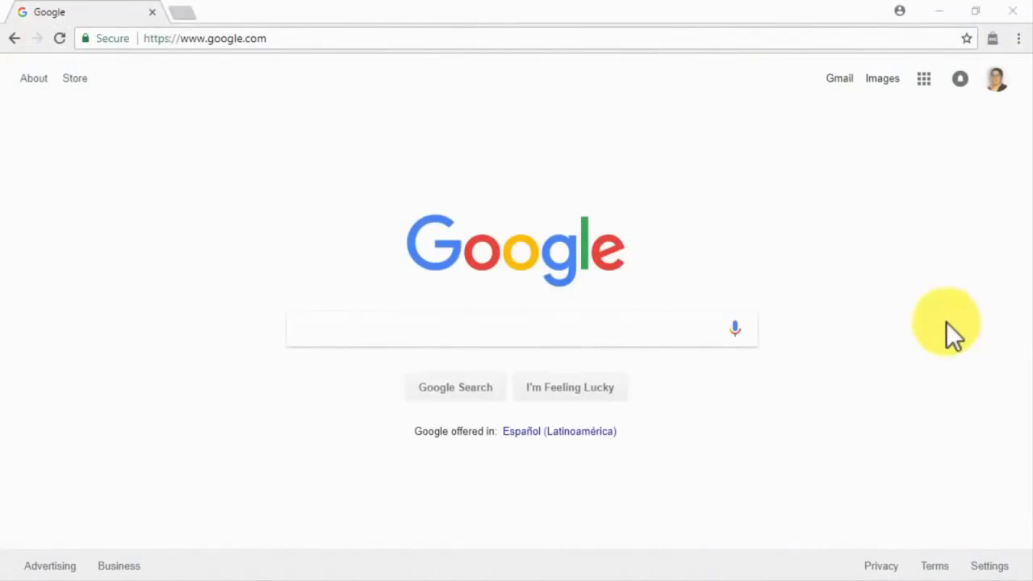
Search Google for 'adsense' and open the Google AdSense result.
click(685, 328)
text(adsense)
key(Return)
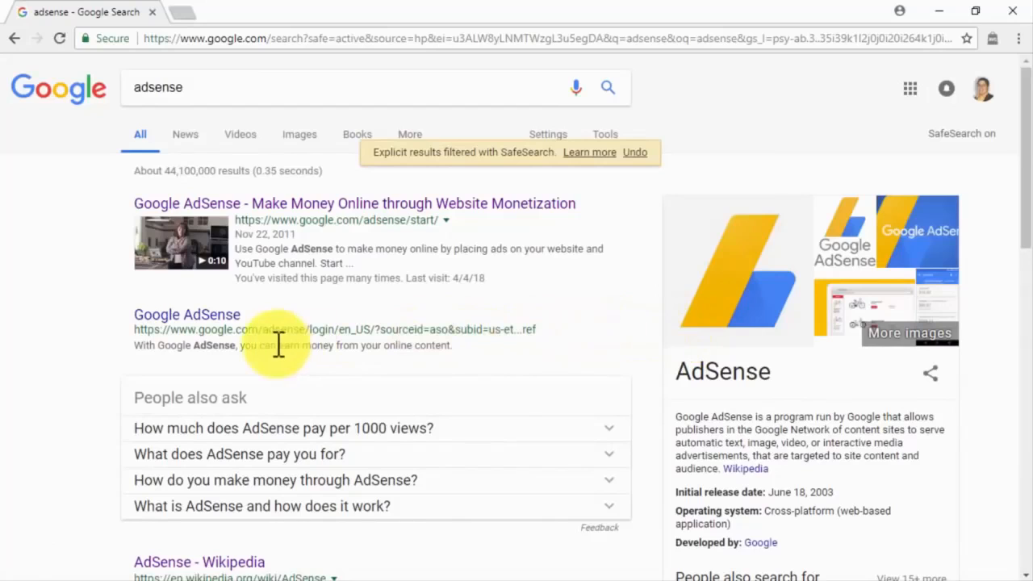
click(235, 312)
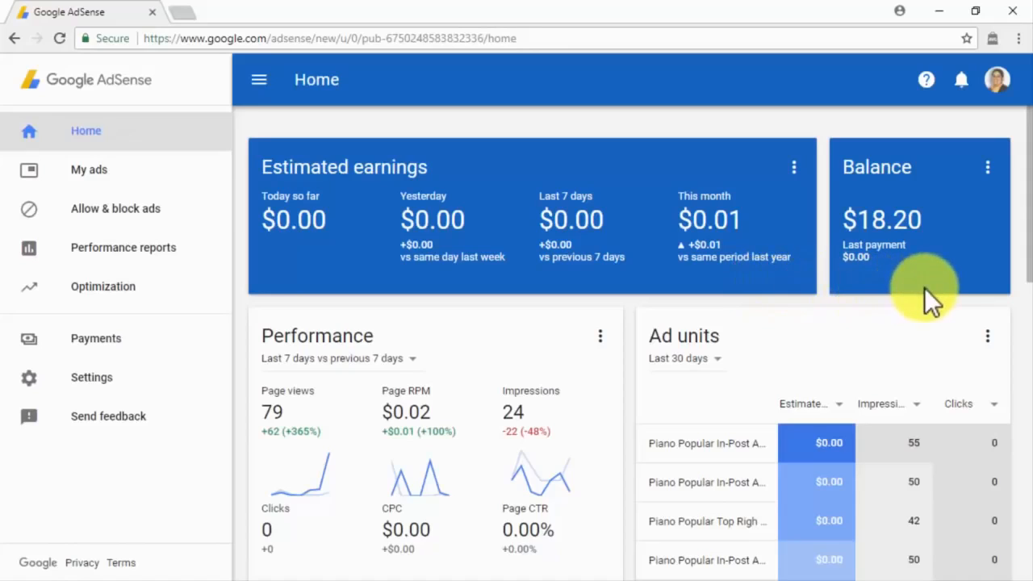
Review the Home dashboard, toggle the sidebar, and go to My ads' Auto ads page.
scroll(926, 289, down, 2)
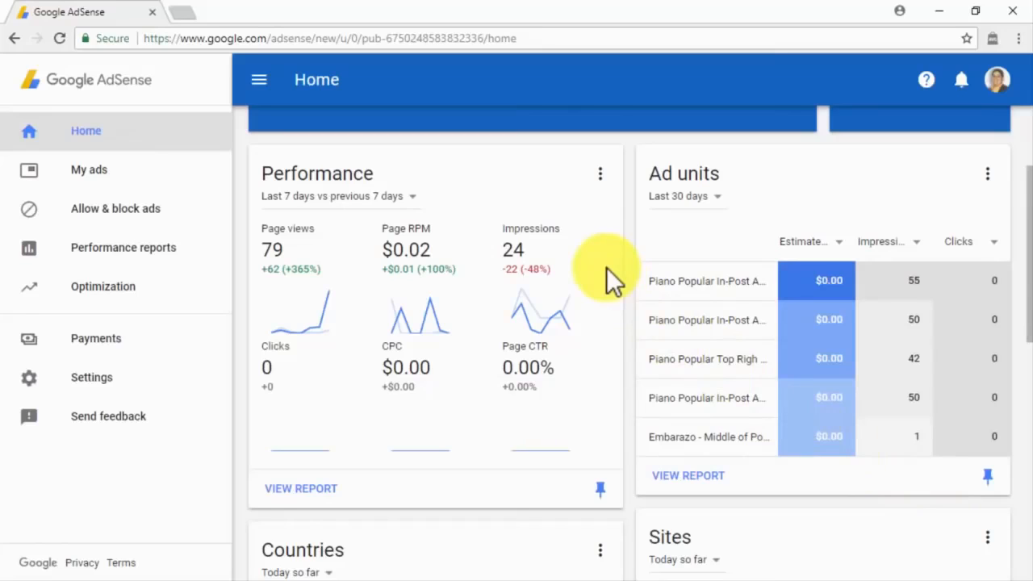
scroll(607, 267, down, 4)
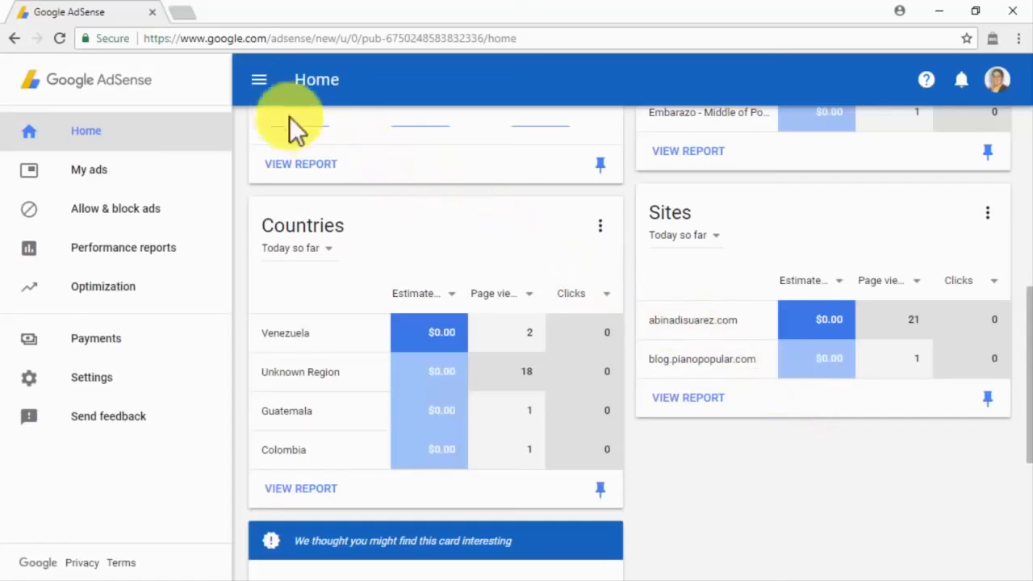
click(255, 81)
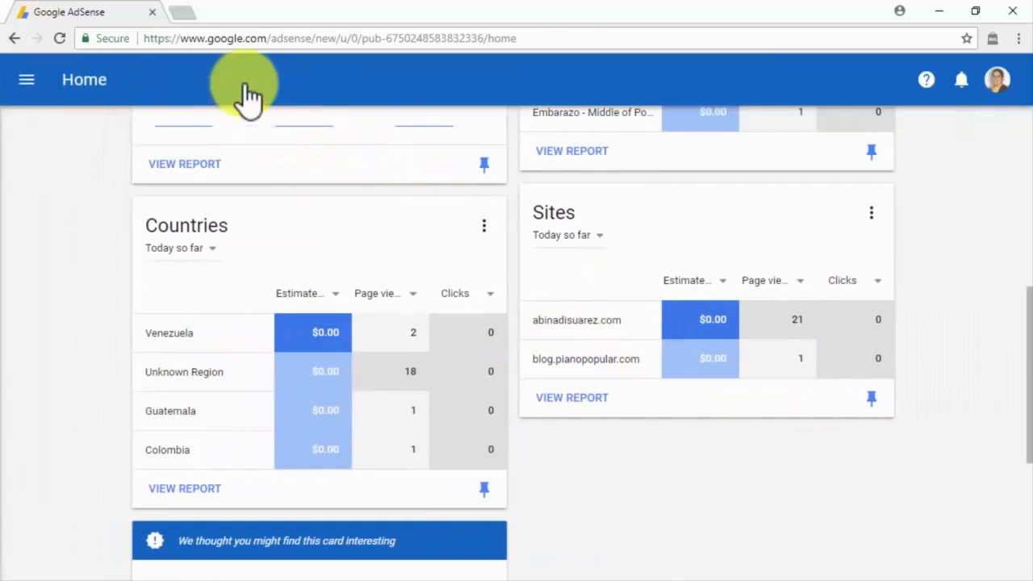
click(26, 81)
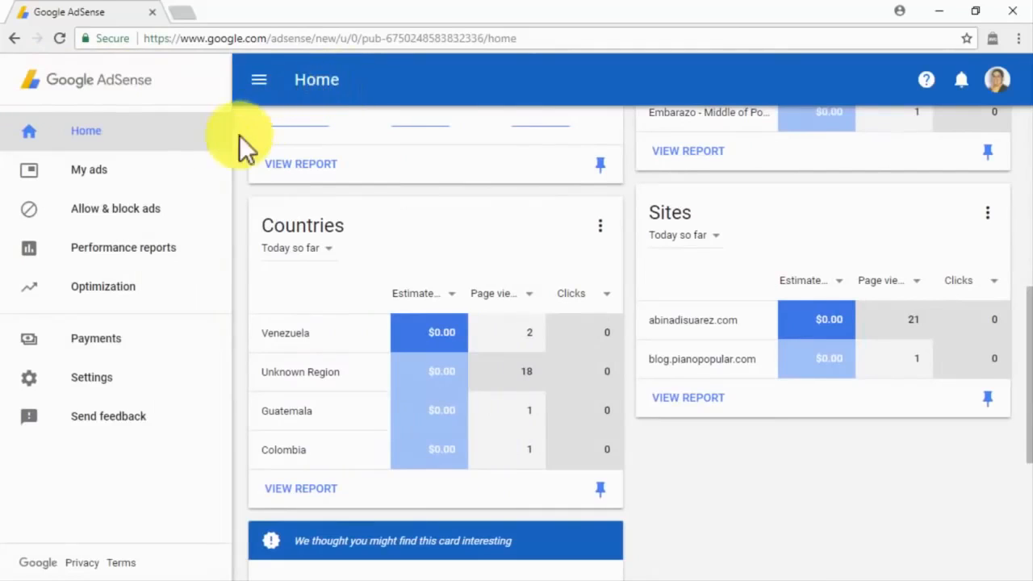
click(184, 172)
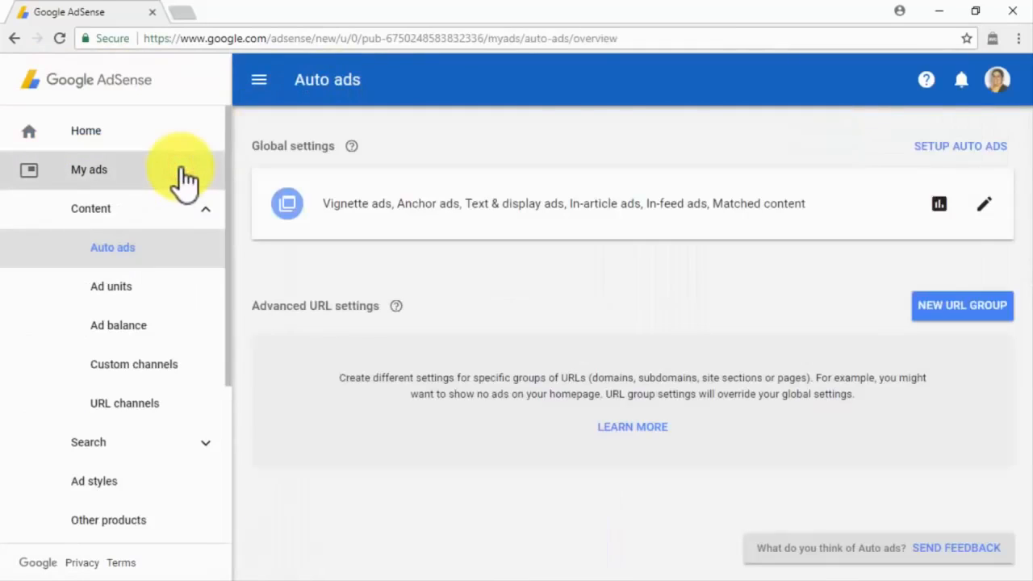
Toggle the Content group and view, then close, the auto-ads setup code.
click(191, 220)
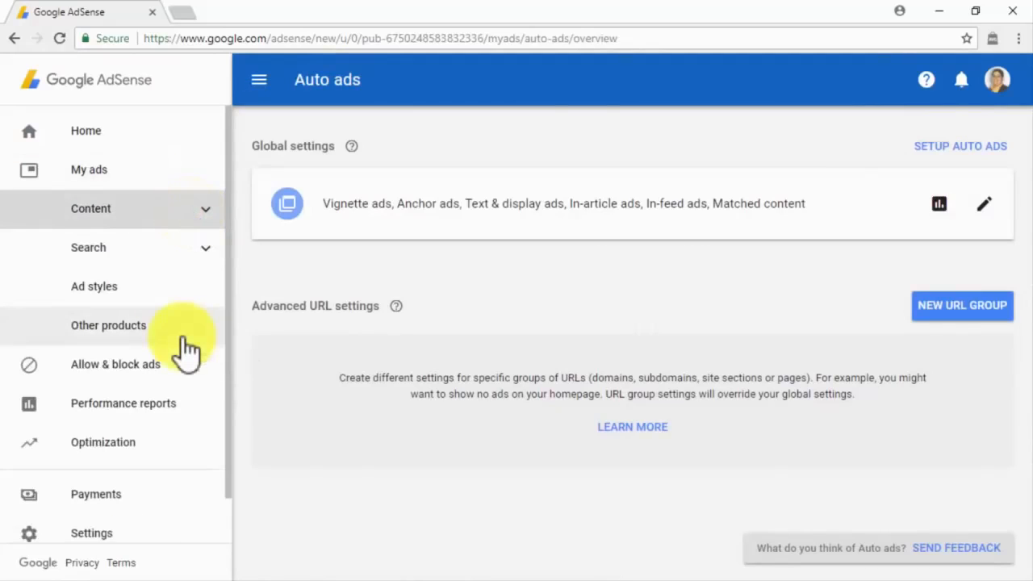
click(188, 221)
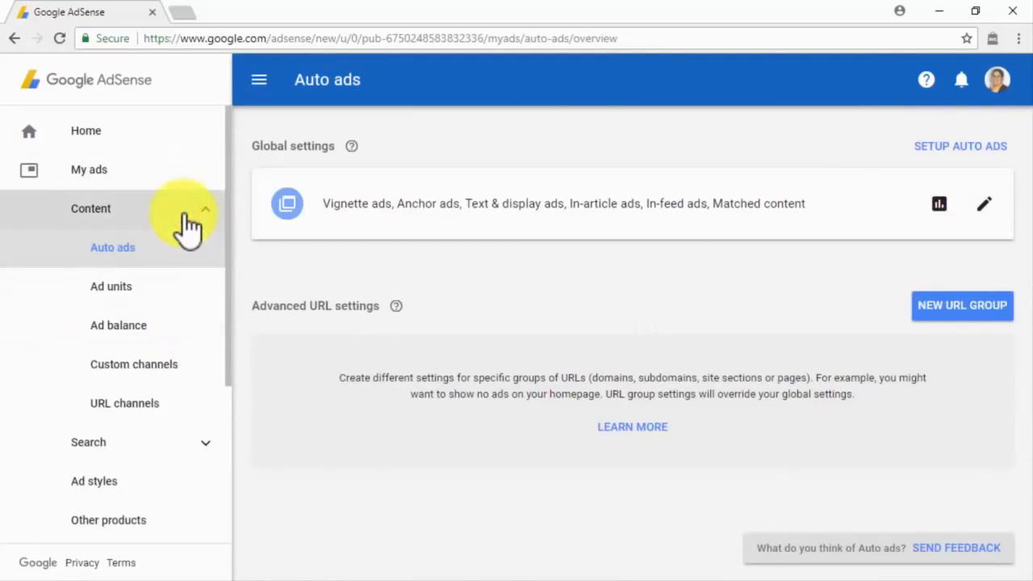
click(187, 248)
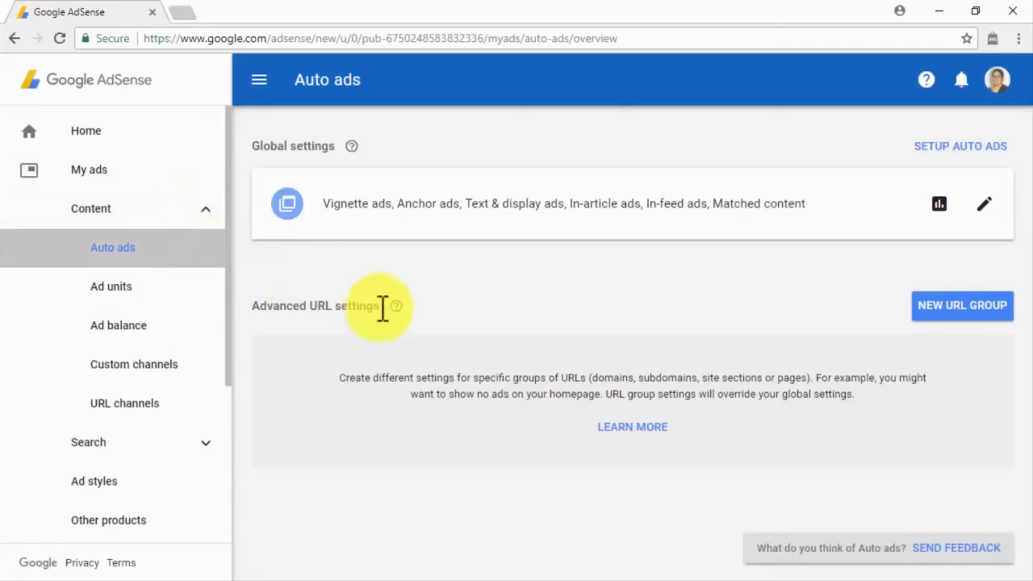
click(960, 147)
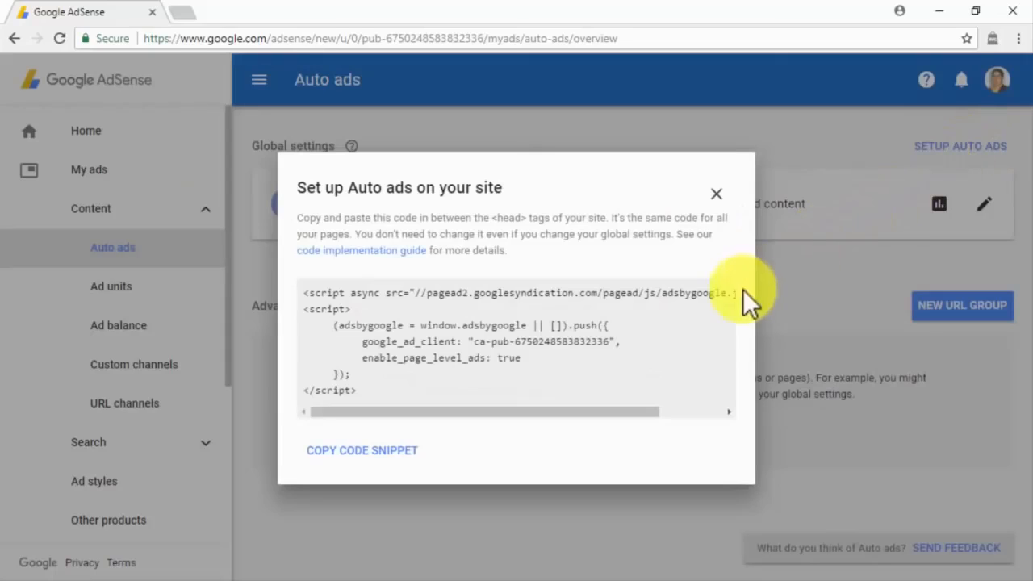
click(716, 194)
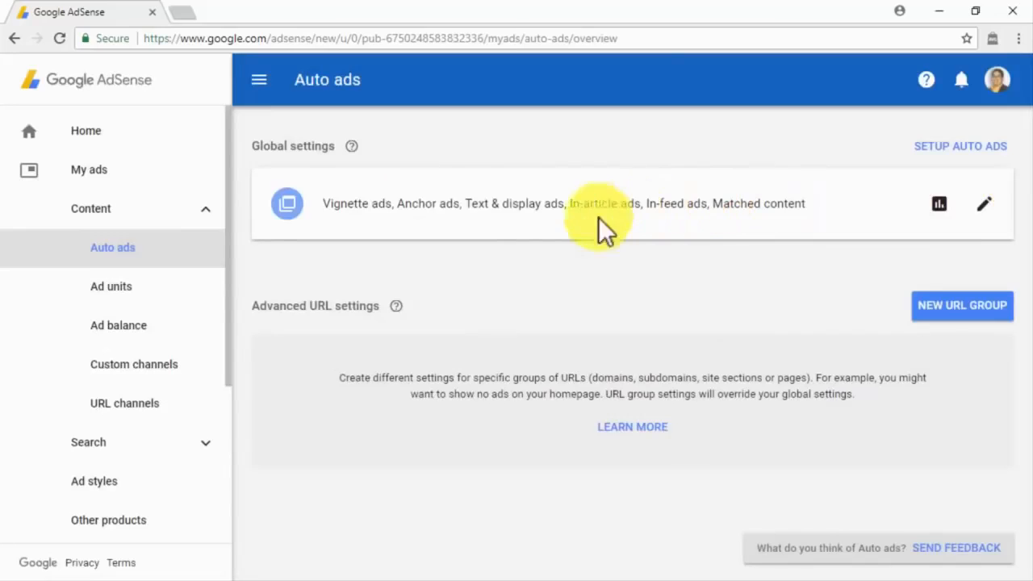
Browse Ad units, Ad balance and Custom channels, opening and cancelling a new channel form.
click(171, 297)
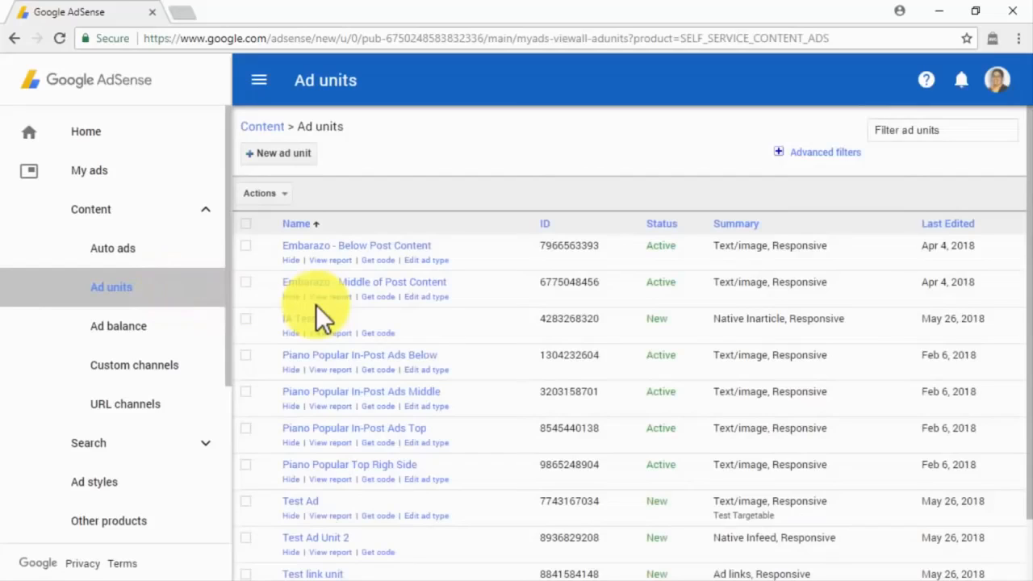
click(194, 336)
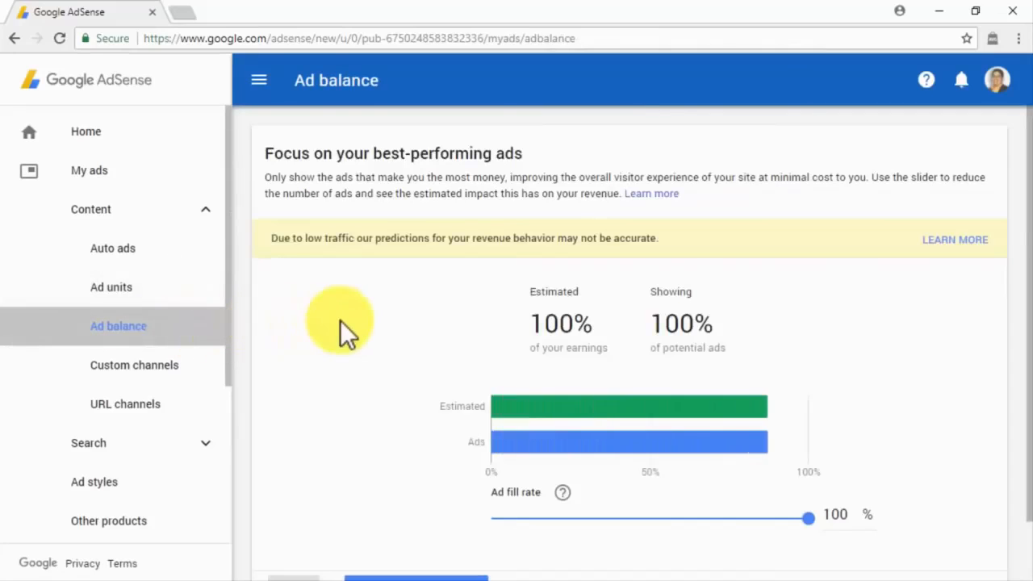
scroll(340, 321, down, 1)
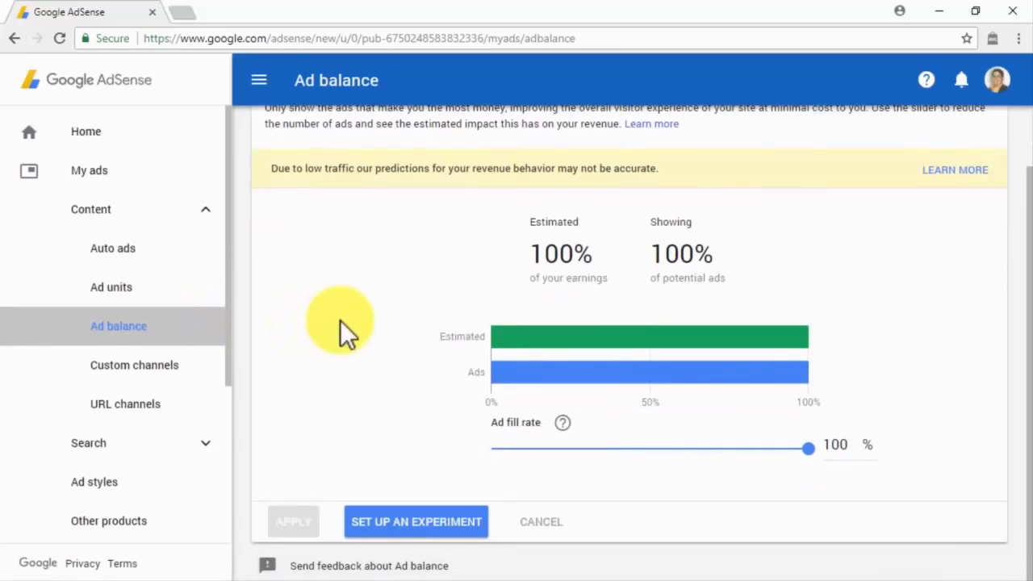
click(204, 365)
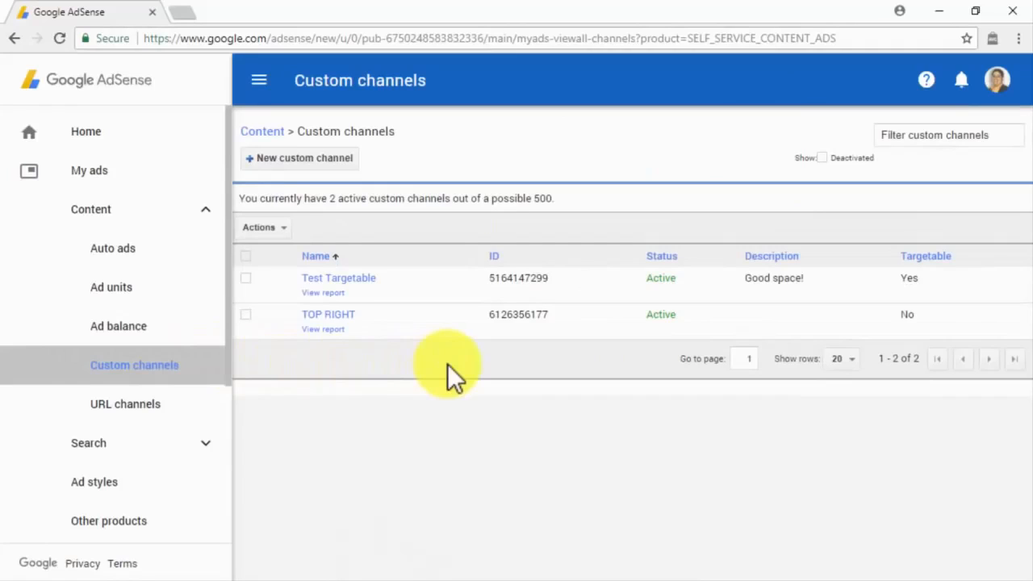
click(345, 171)
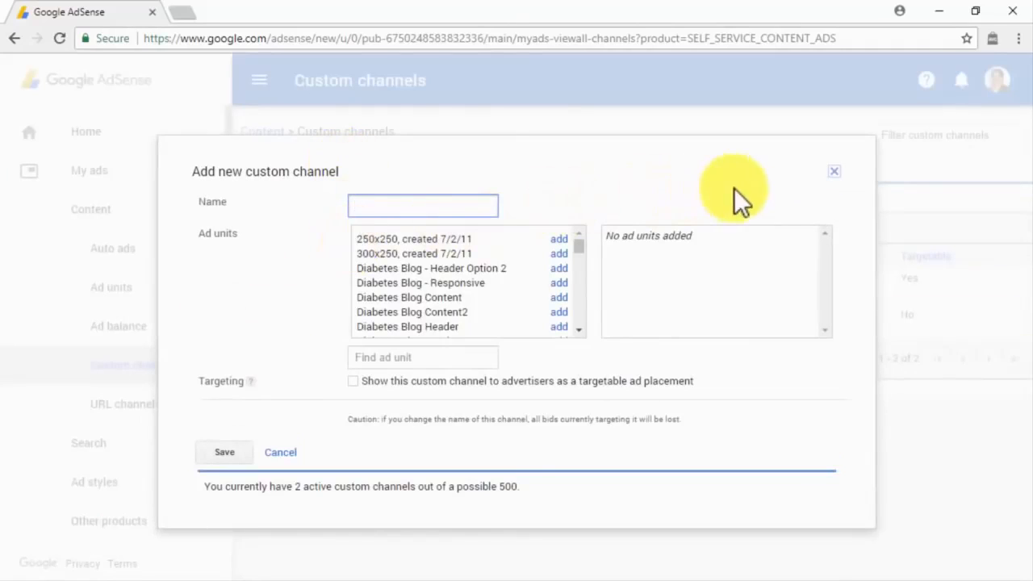
click(835, 172)
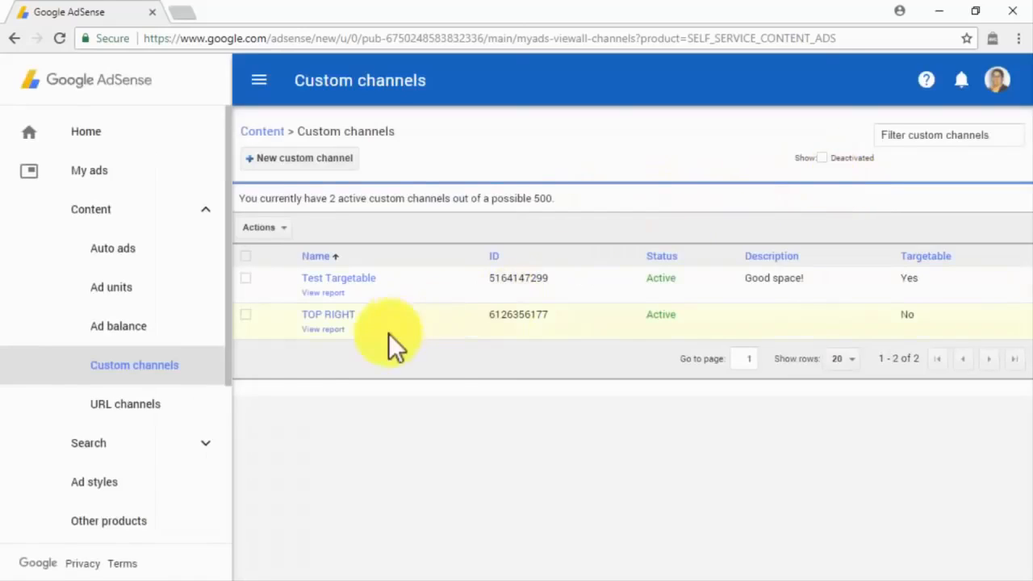
click(207, 407)
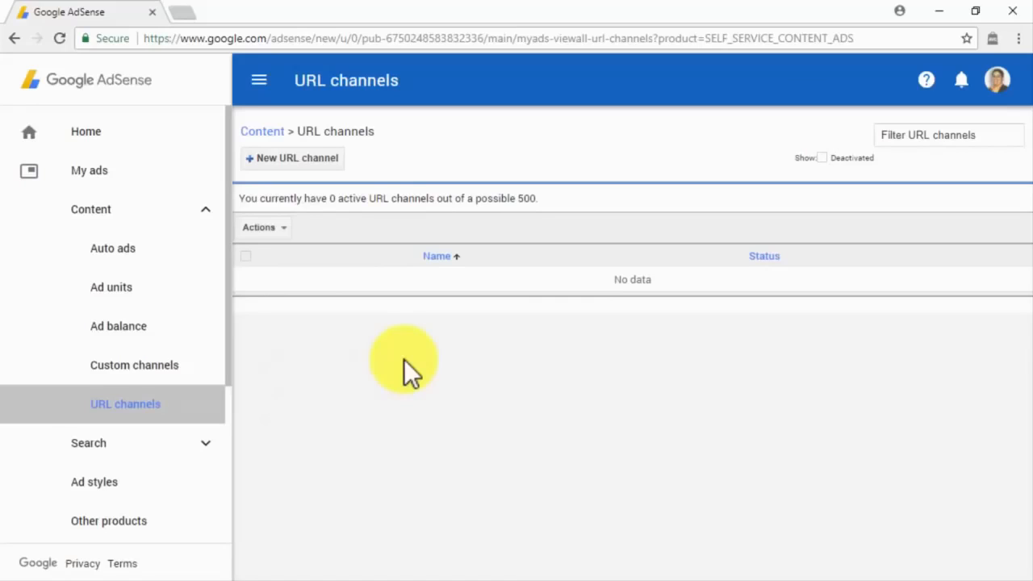
Paste two site domains into a new URL channel form, then close it without adding.
click(308, 156)
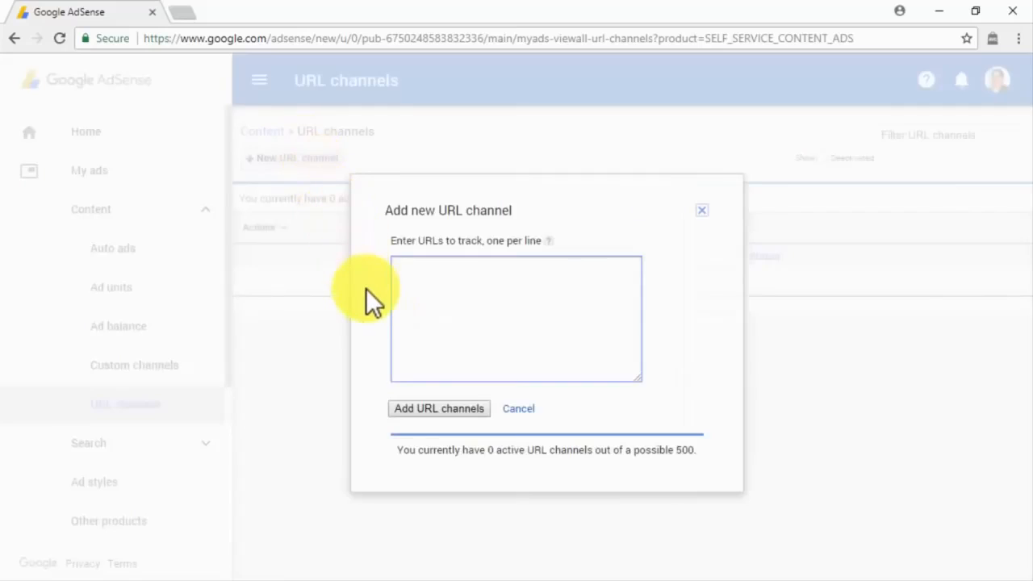
text(abinadisuarez.com)
key(Return)
text(diabetescaremadeeasy.com)
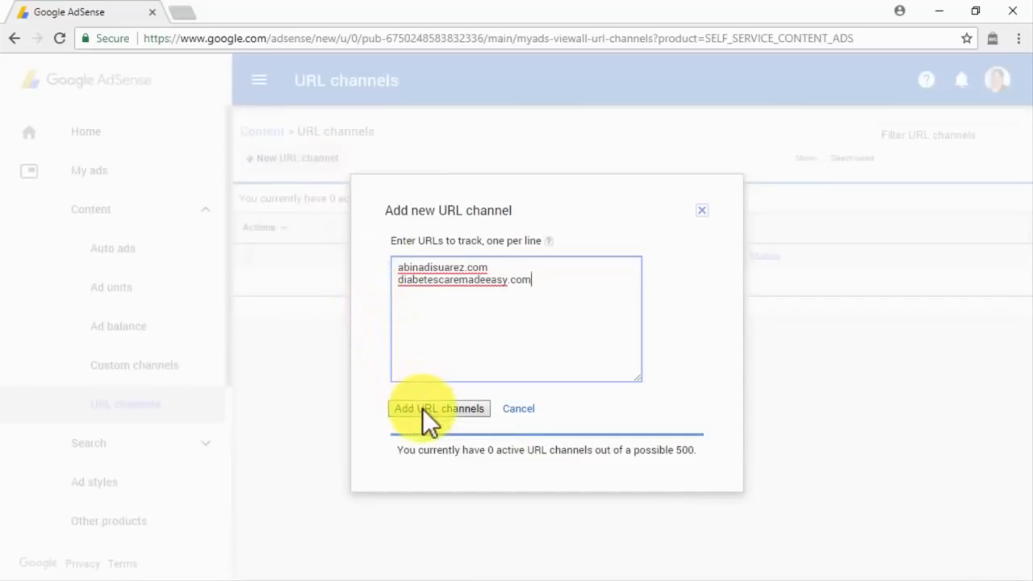
click(702, 211)
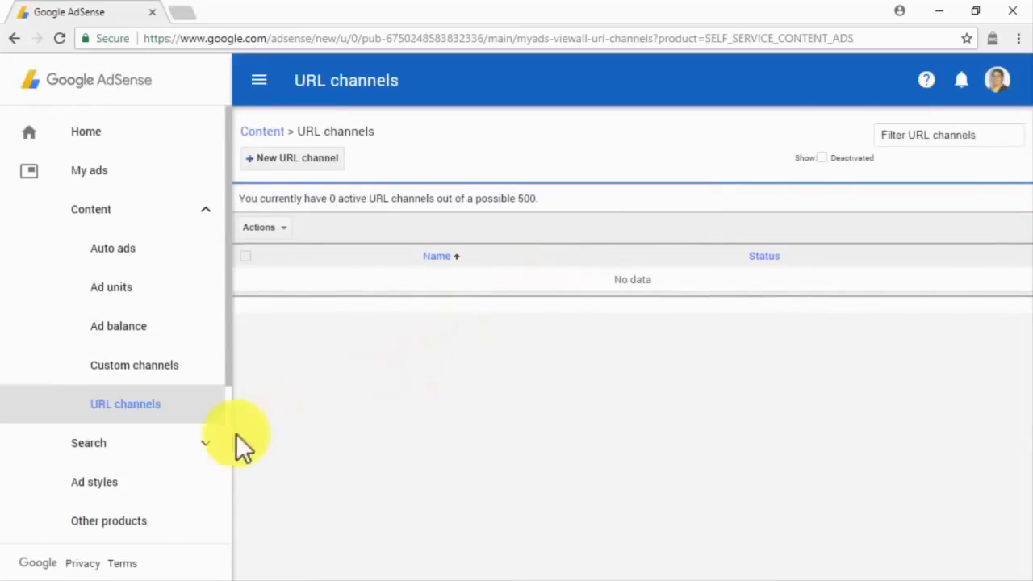
Visit Ad styles, starting and cancelling a new ad style, then Other products and Allow & block ads.
click(131, 482)
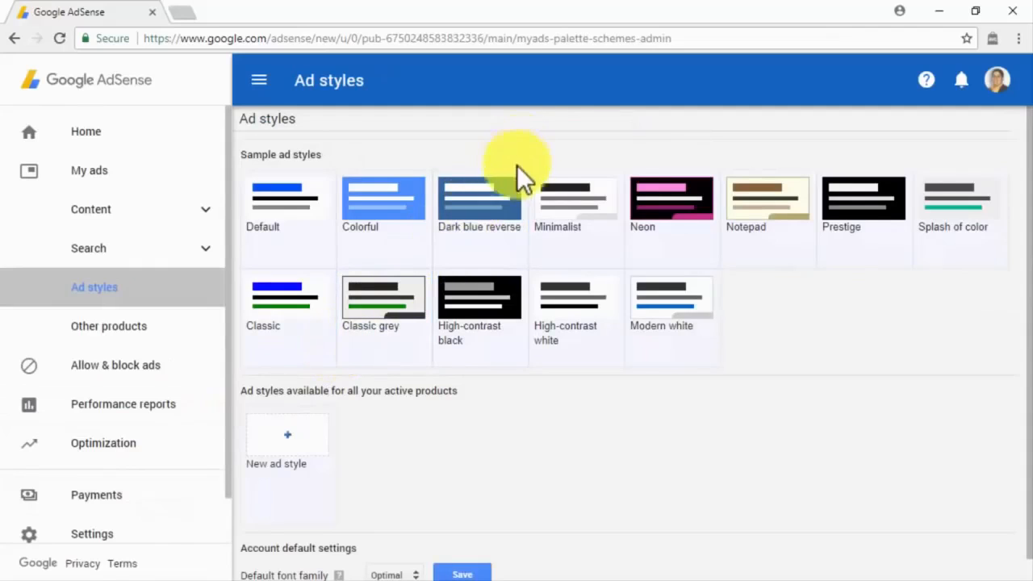
click(549, 196)
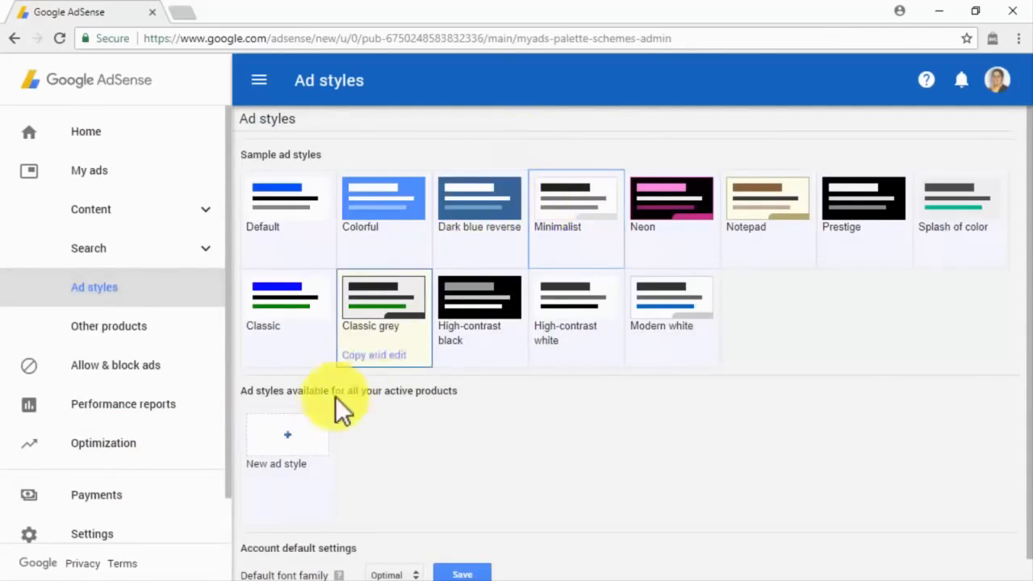
click(308, 432)
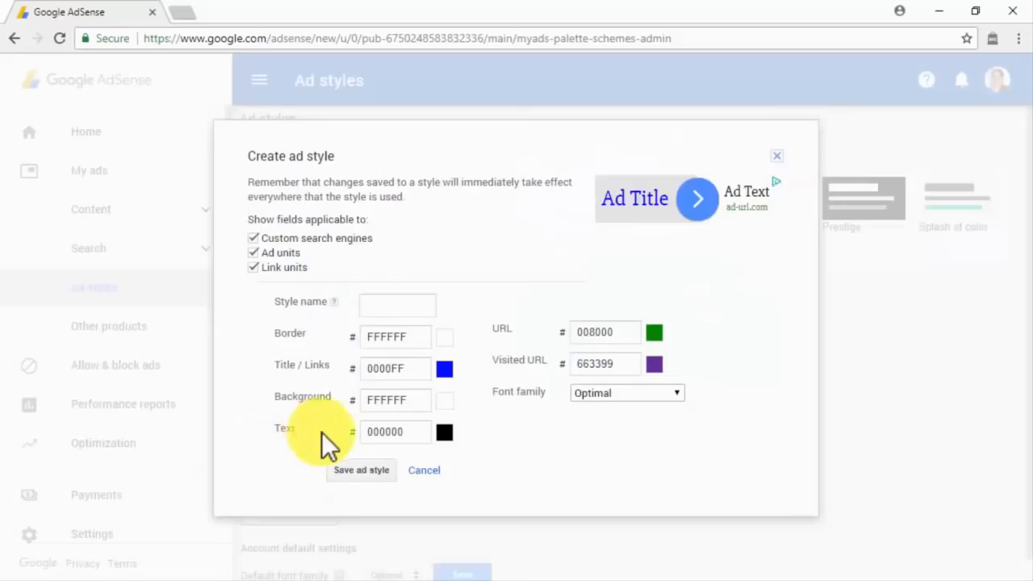
click(409, 470)
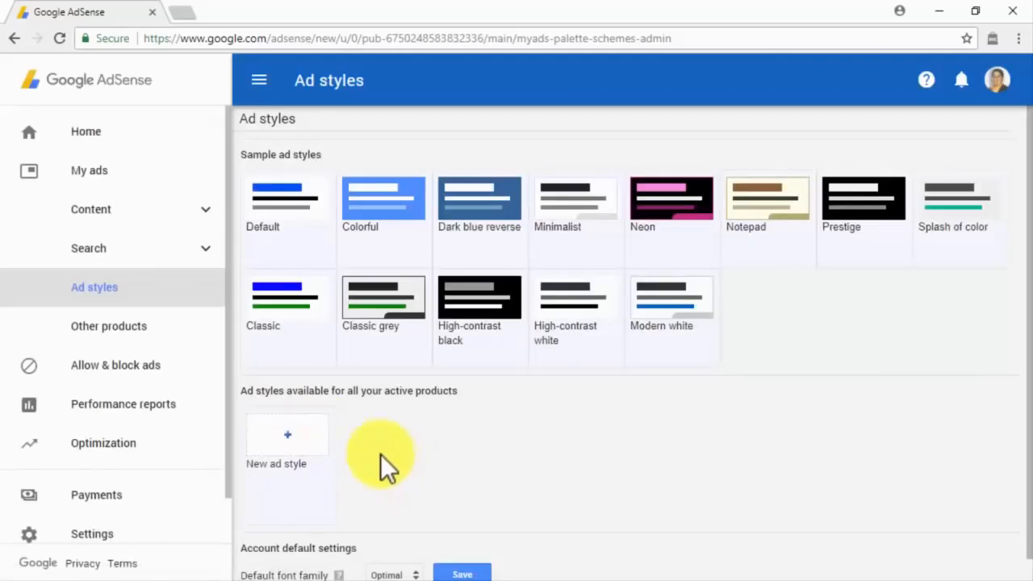
click(170, 332)
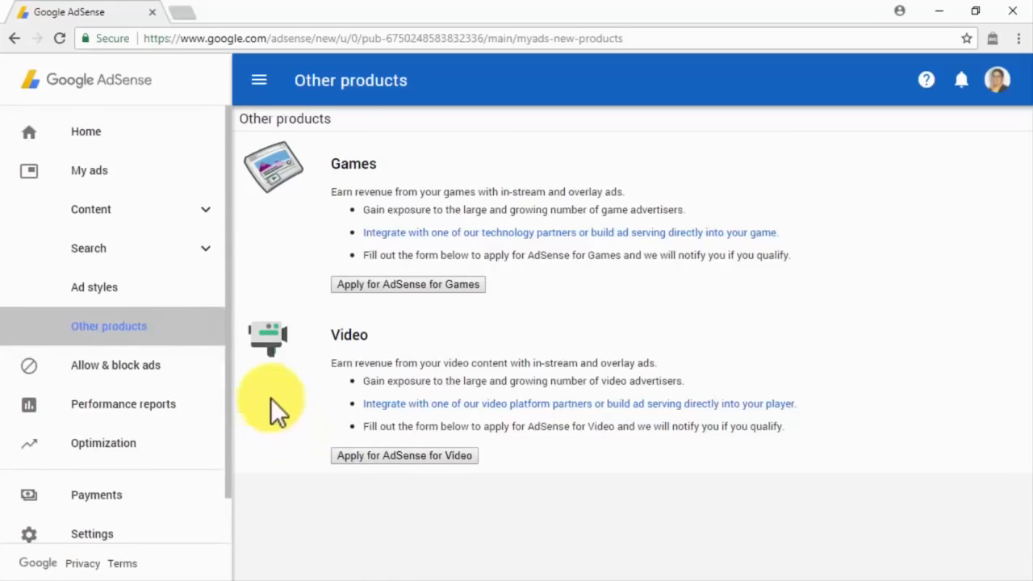
click(216, 363)
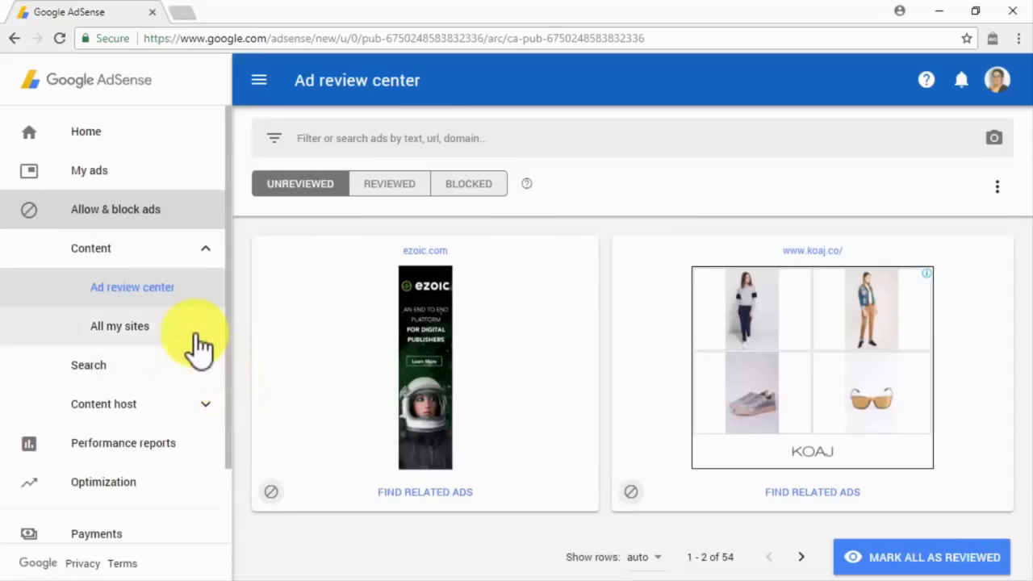
Check the Reviewed and Blocked ads tabs, then go to the All my sites block controls.
click(183, 292)
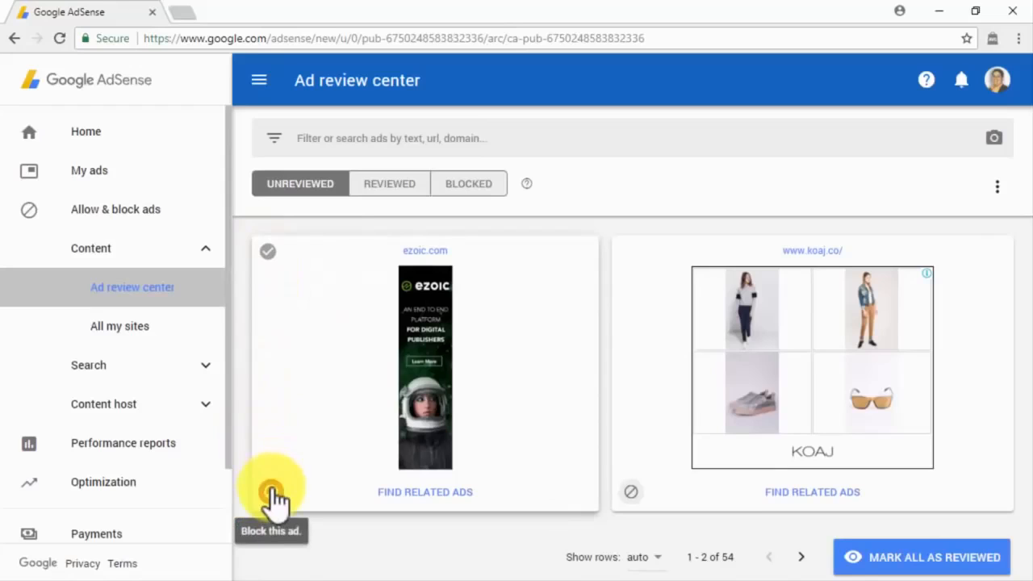
click(413, 191)
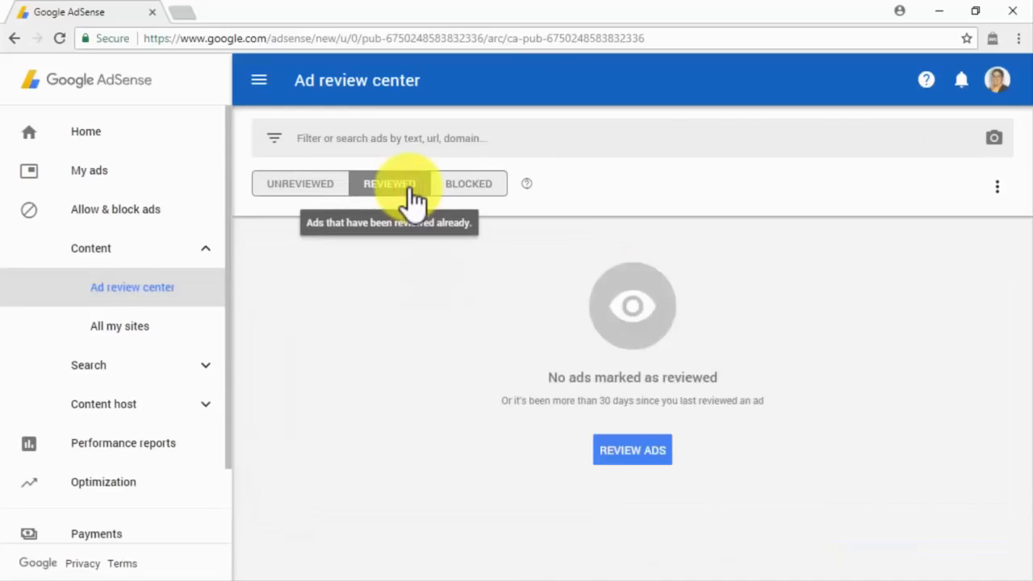
click(461, 189)
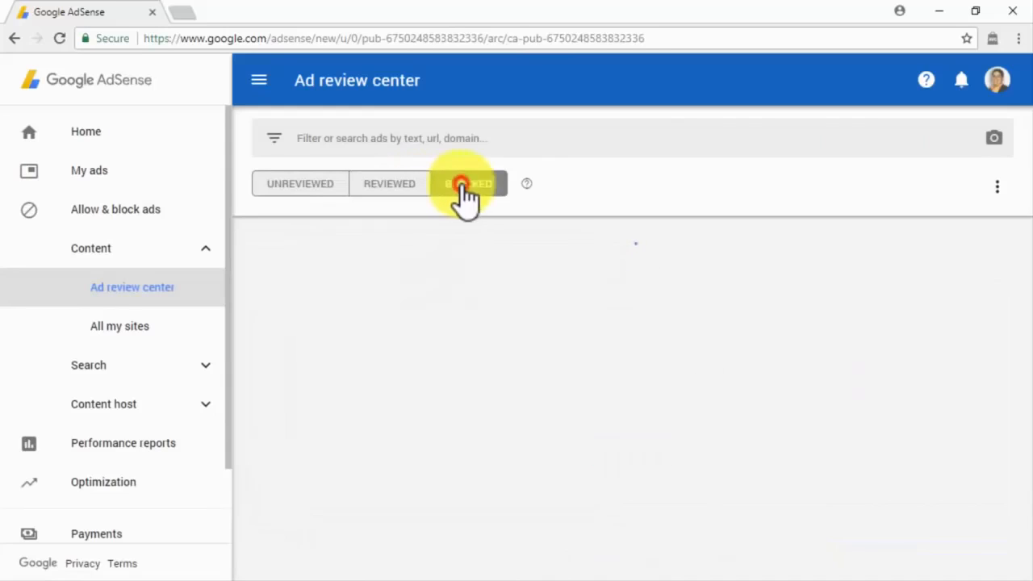
click(177, 333)
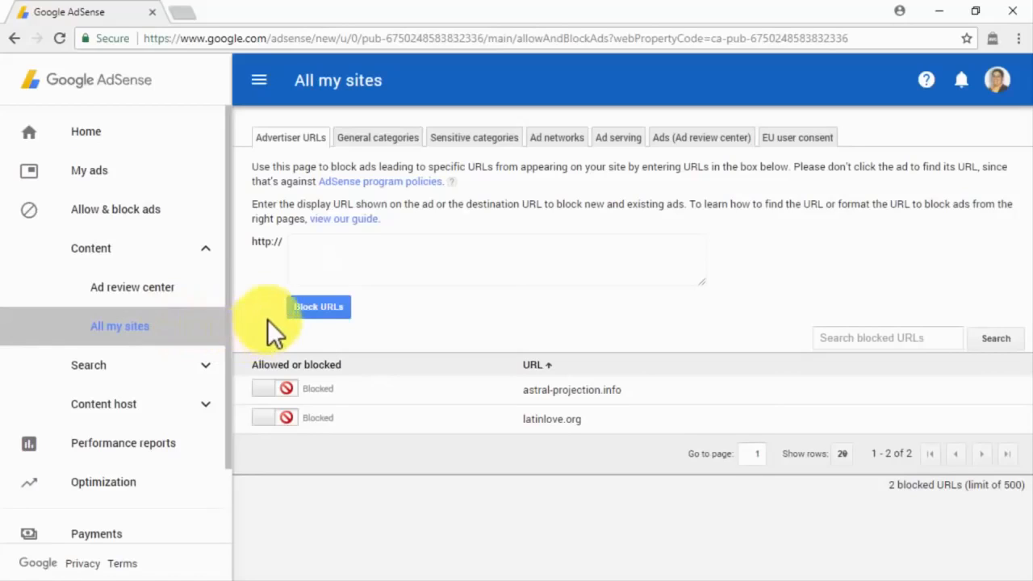
Browse the All my sites tabs from General categories through EU user consent, then open Performance reports.
click(336, 258)
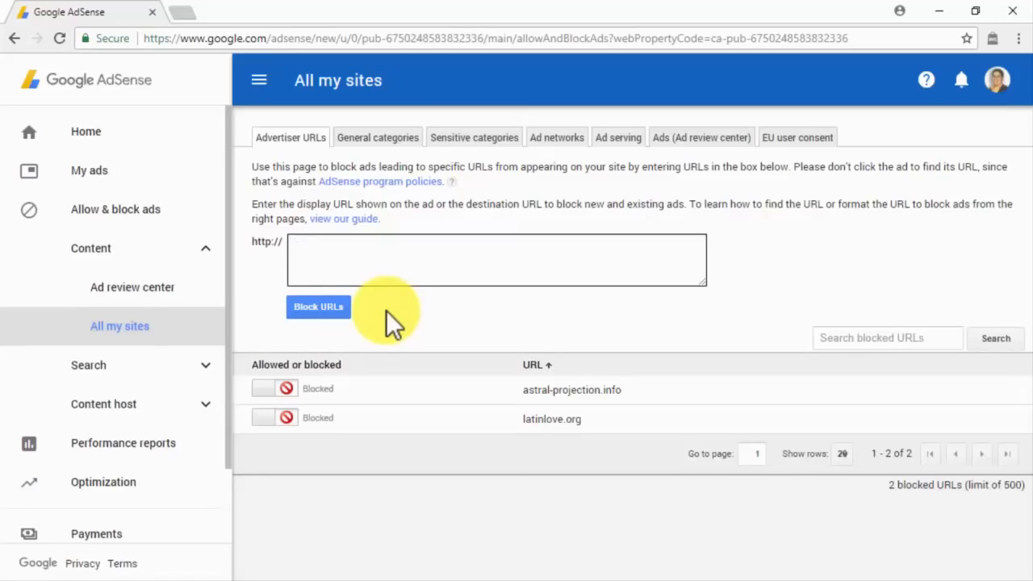
click(373, 141)
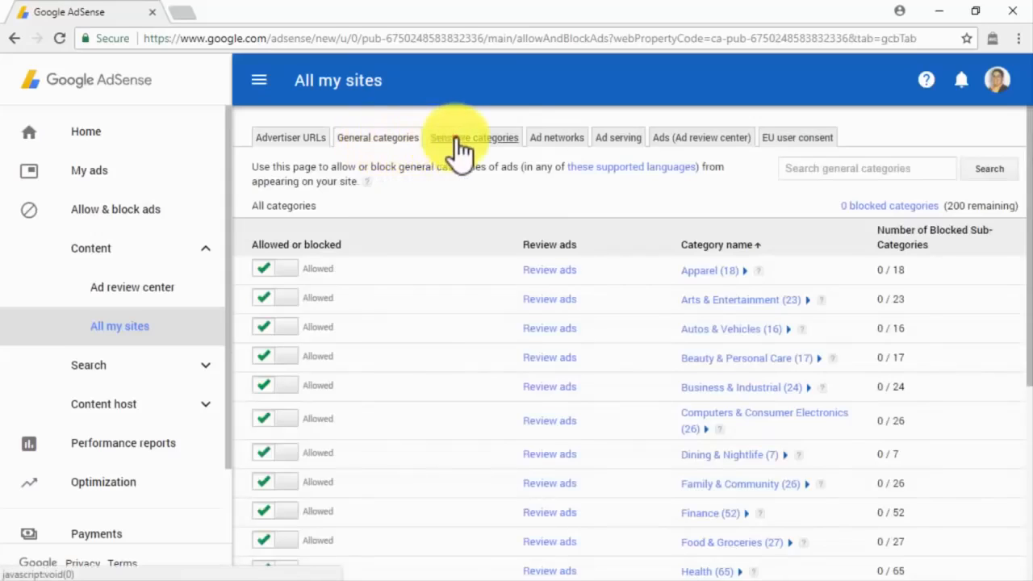
click(461, 144)
click(541, 142)
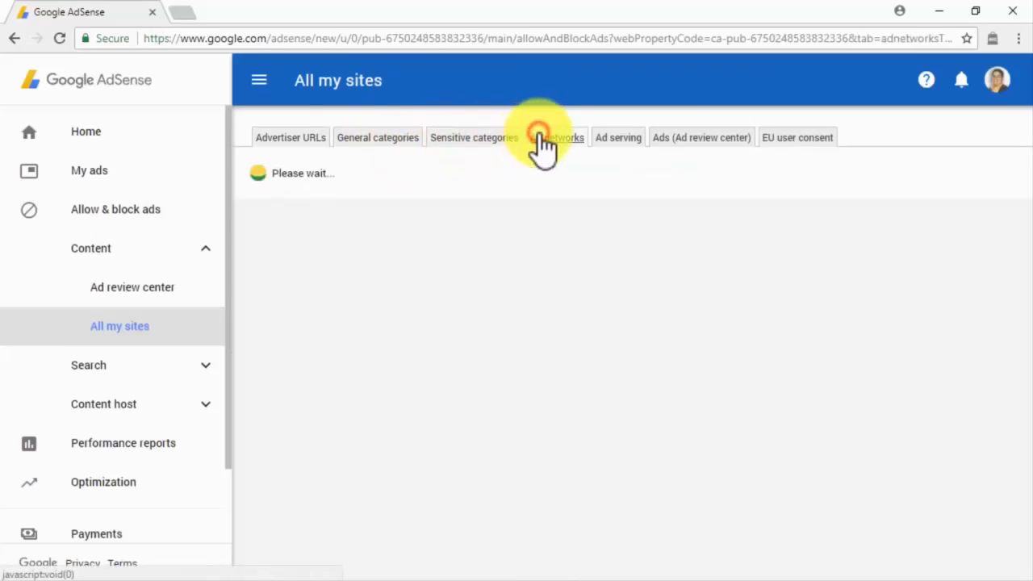
click(605, 142)
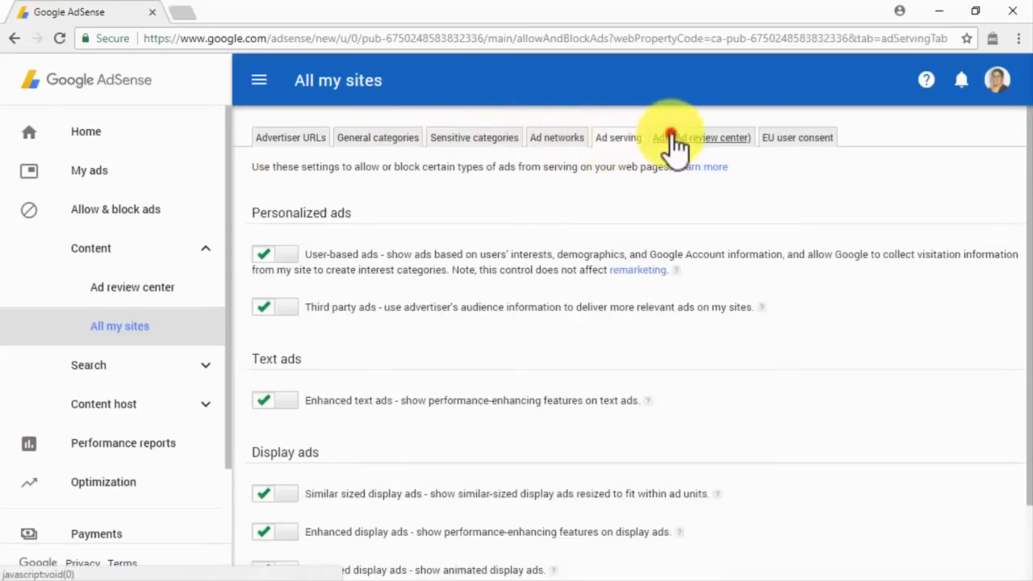
click(678, 145)
click(799, 147)
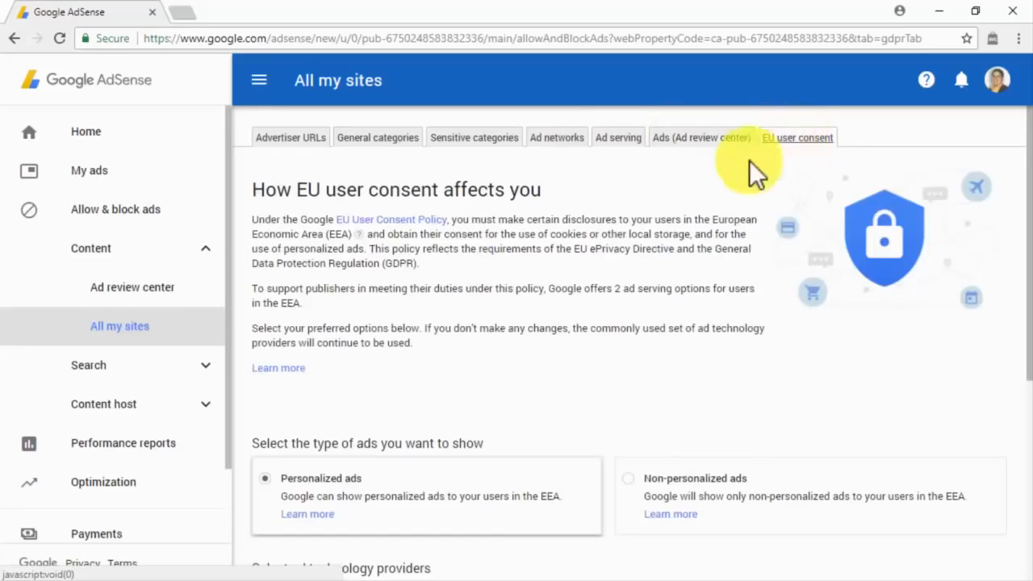
click(196, 453)
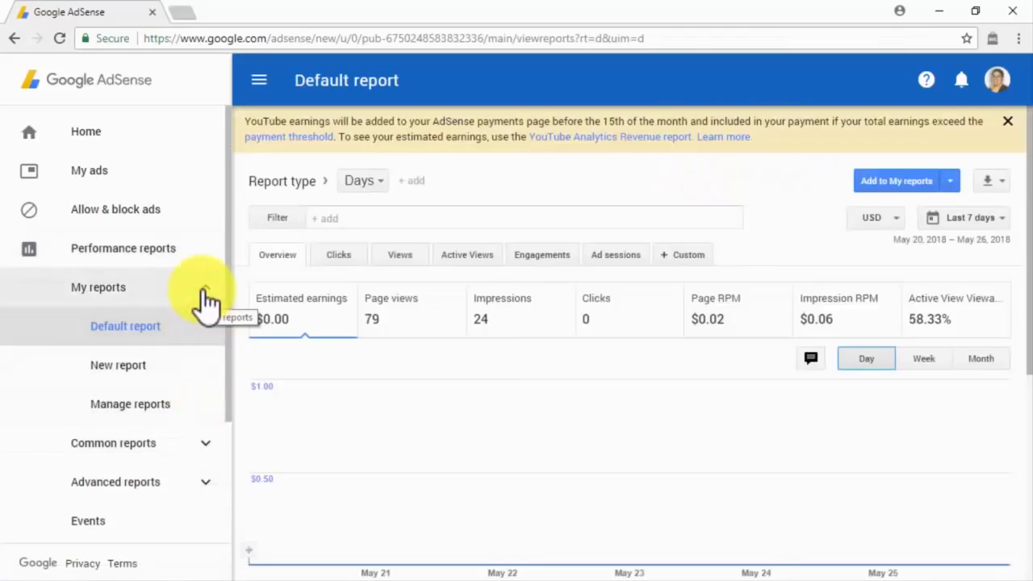
Collapse and re-expand My reports, then open the saved Entire account by day report.
click(204, 292)
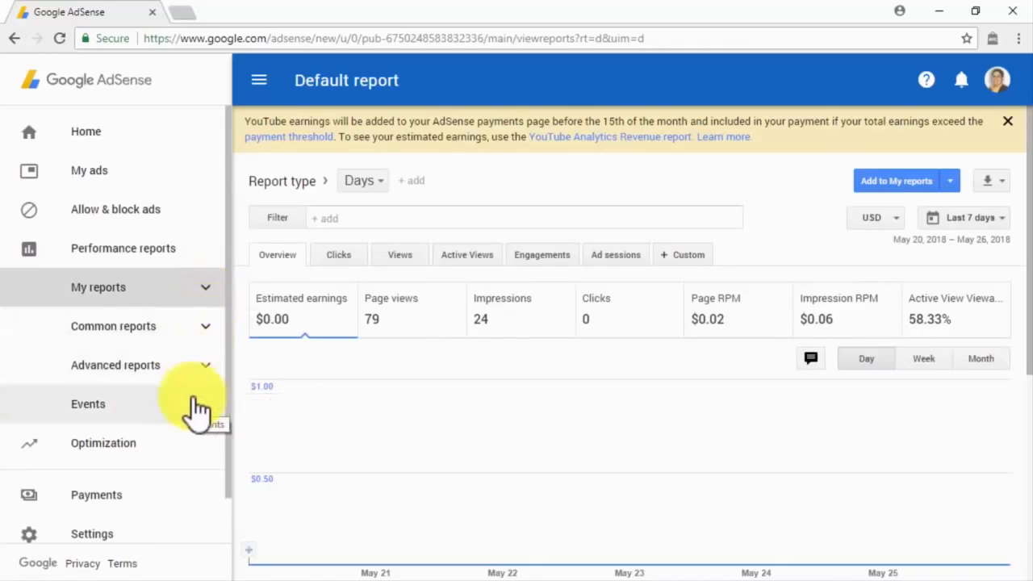
click(199, 297)
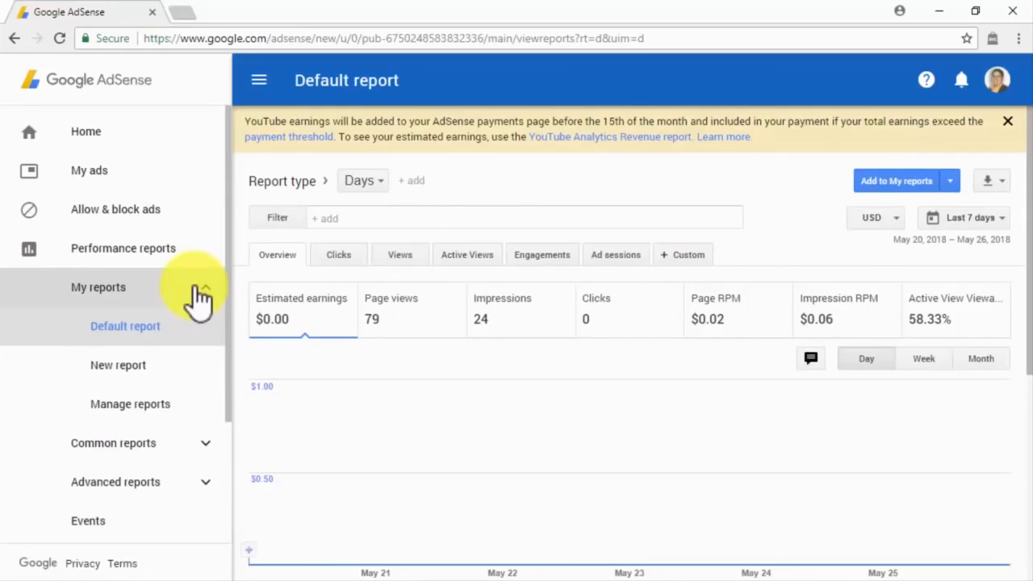
click(198, 335)
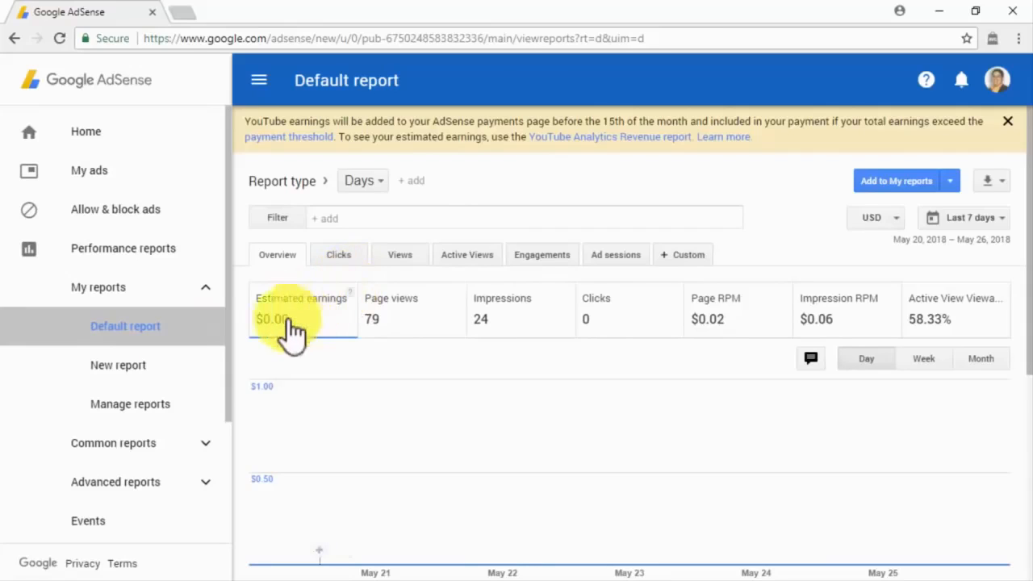
click(166, 401)
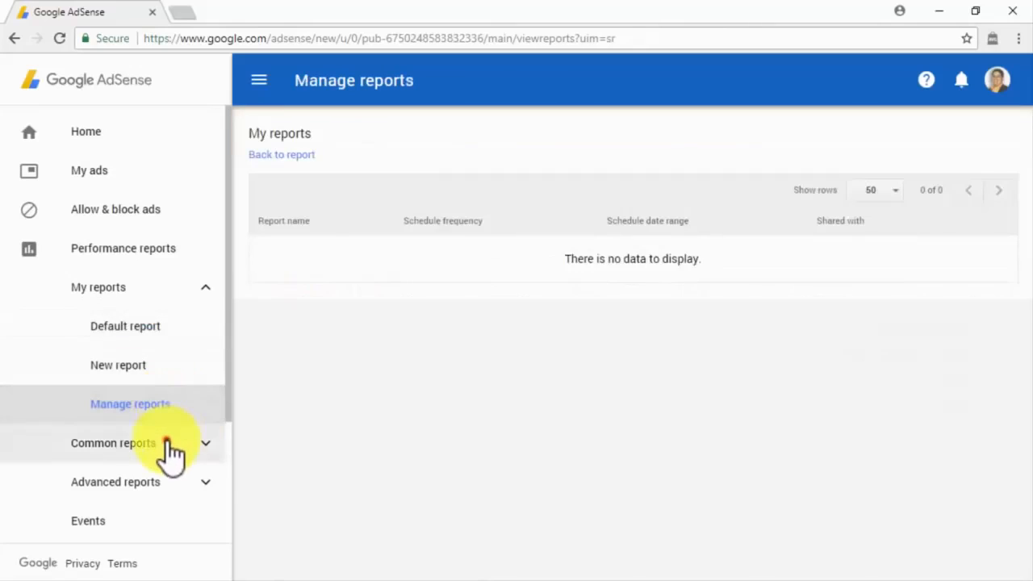
click(168, 446)
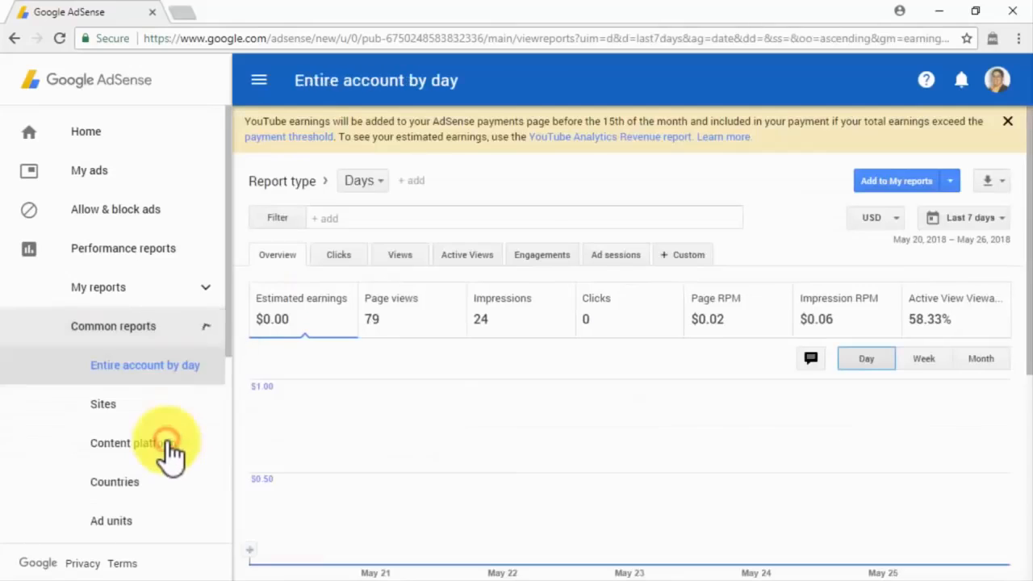
View the Sites, Content platform, Countries, Ad units, Platforms, Products and Entire account by week reports.
click(196, 402)
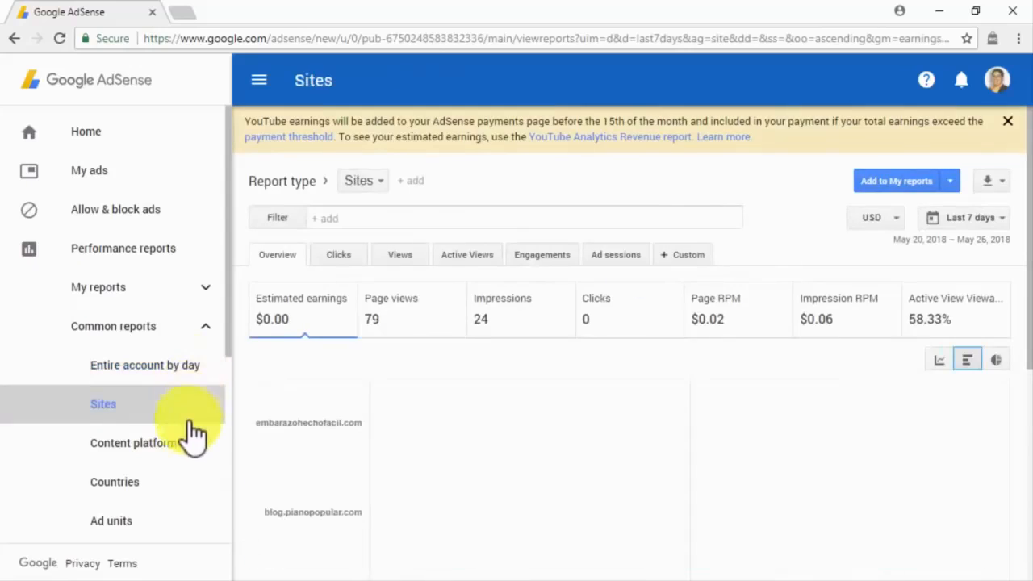
click(187, 446)
click(186, 484)
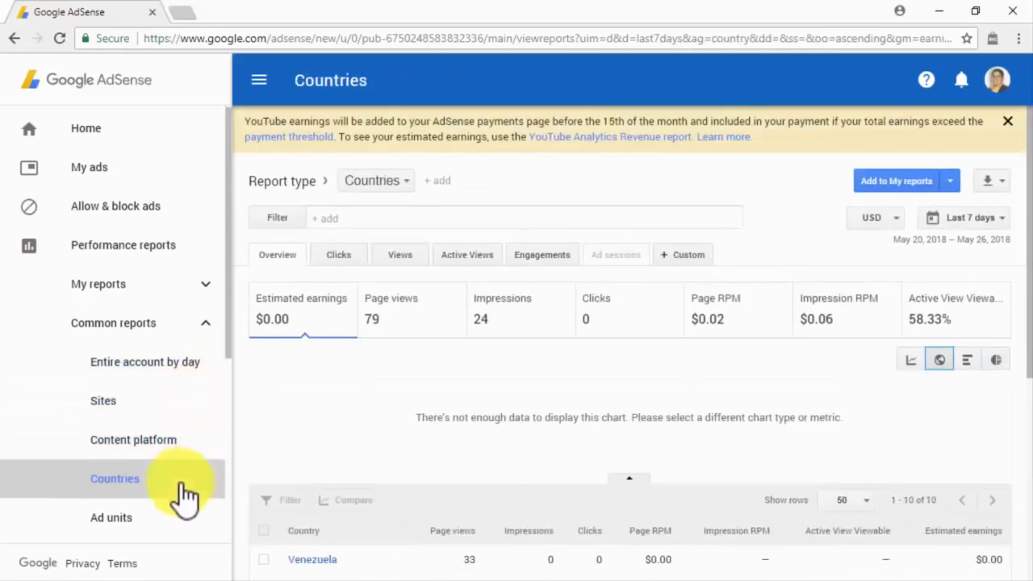
scroll(185, 486, down, 1)
click(182, 452)
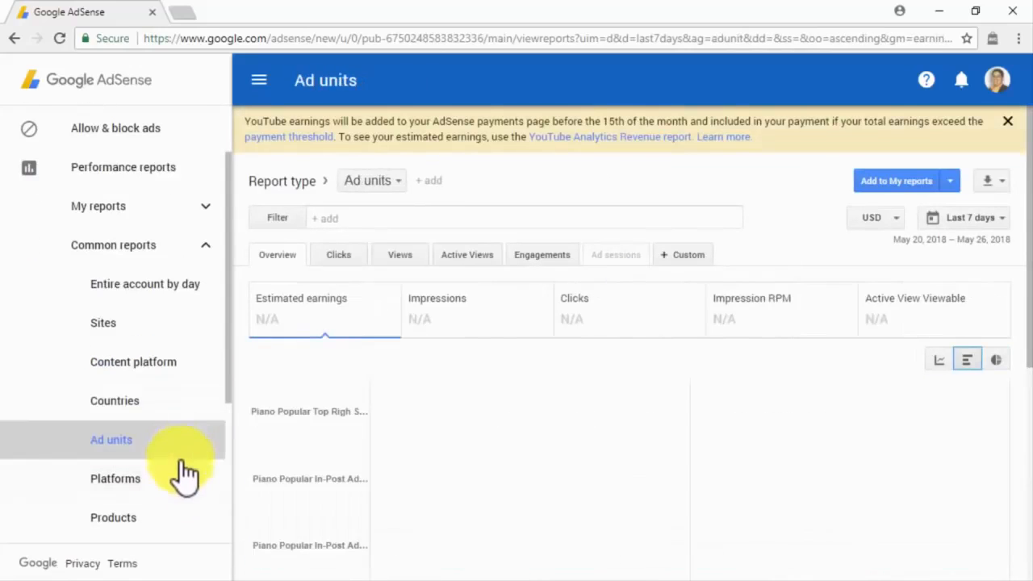
click(184, 493)
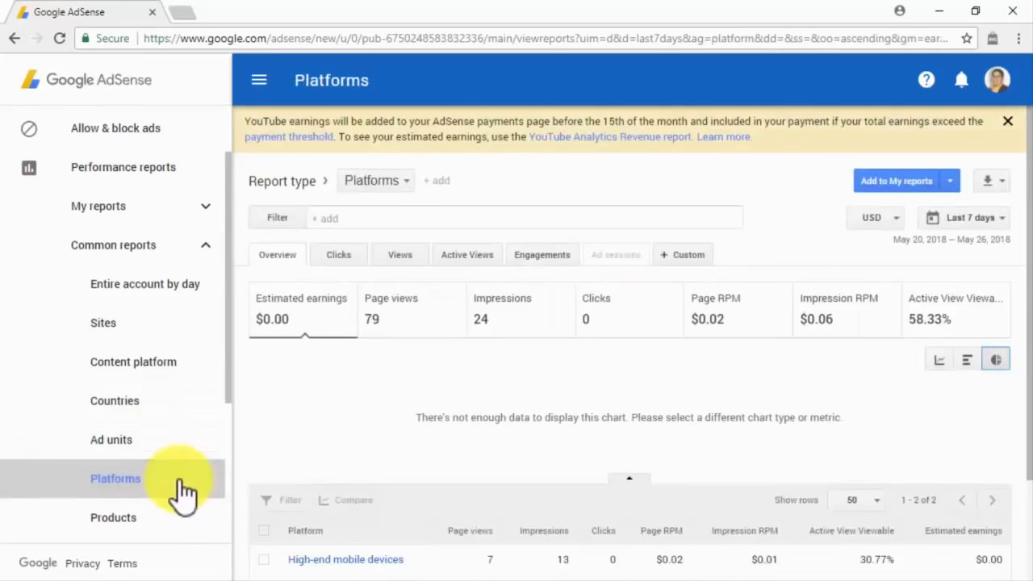
click(182, 519)
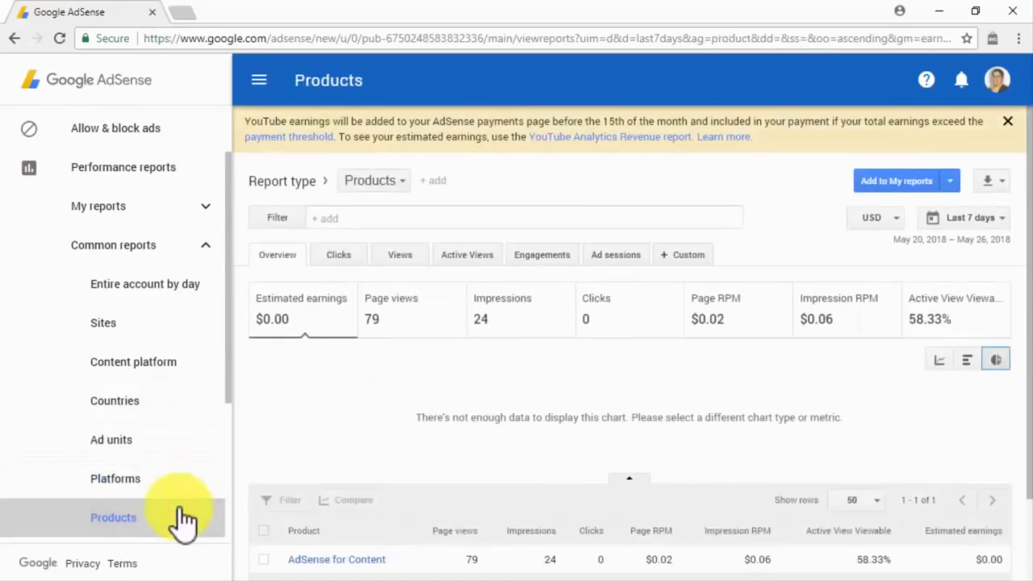
scroll(184, 516, down, 2)
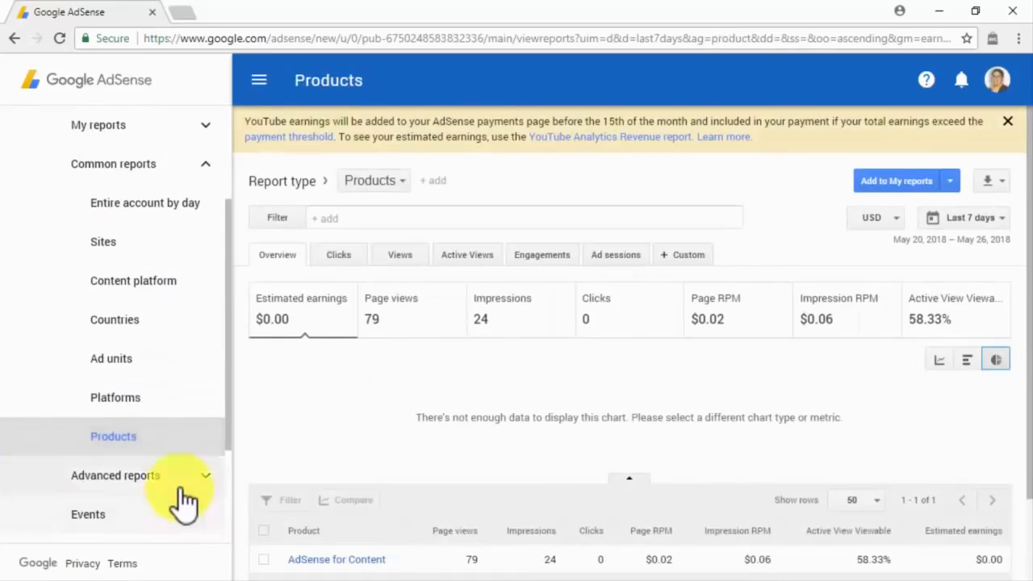
click(184, 489)
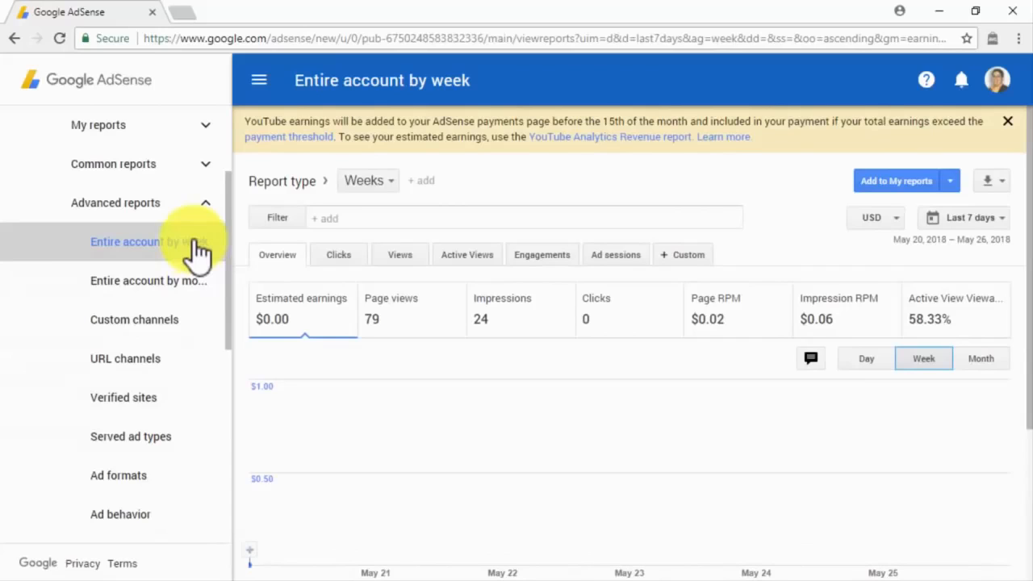
View the Entire account by month, Custom channels, URL channels, Verified sites, Served ad types and Ad formats reports.
click(191, 290)
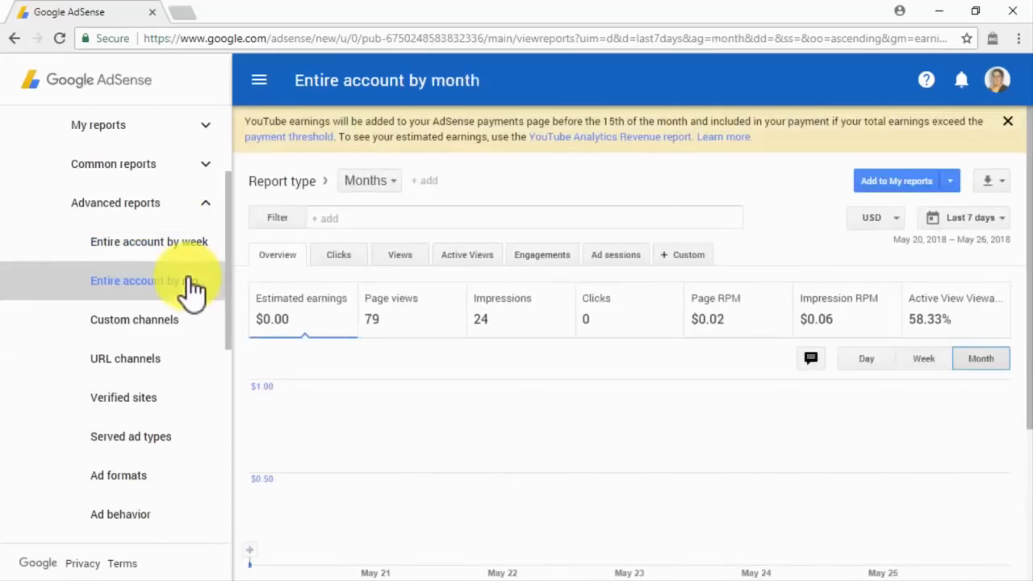
click(192, 333)
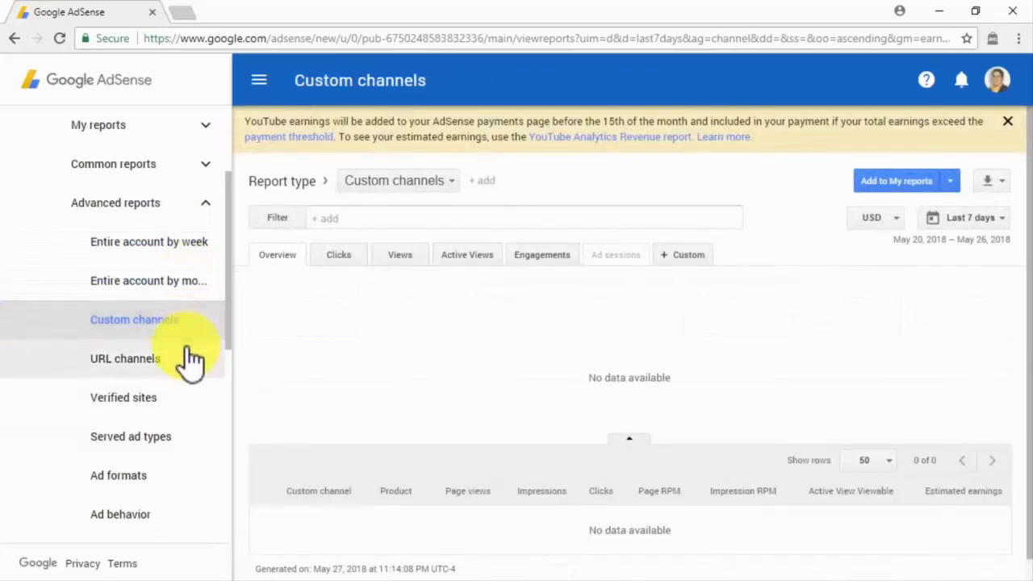
click(192, 363)
click(188, 404)
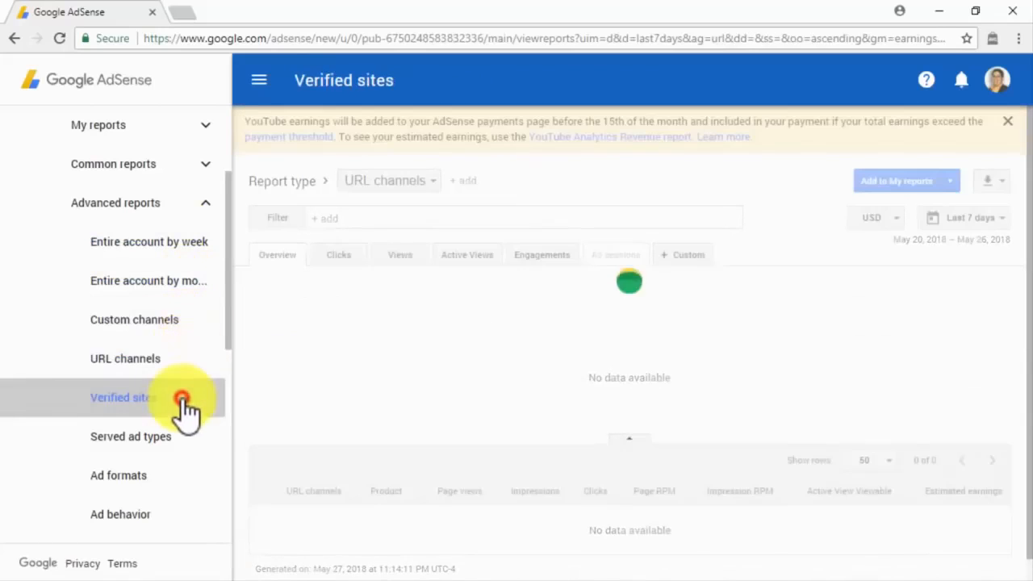
click(186, 458)
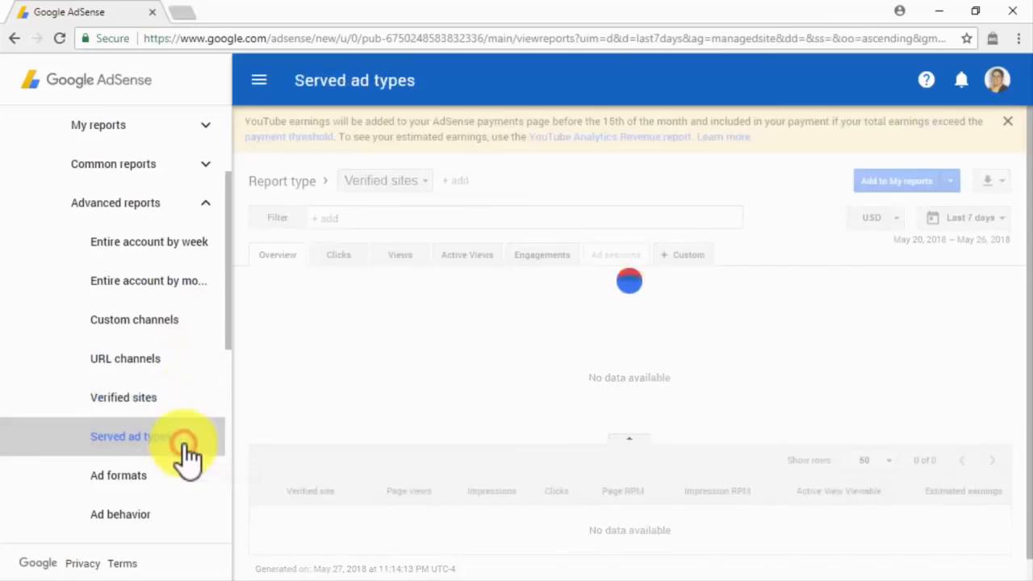
click(184, 486)
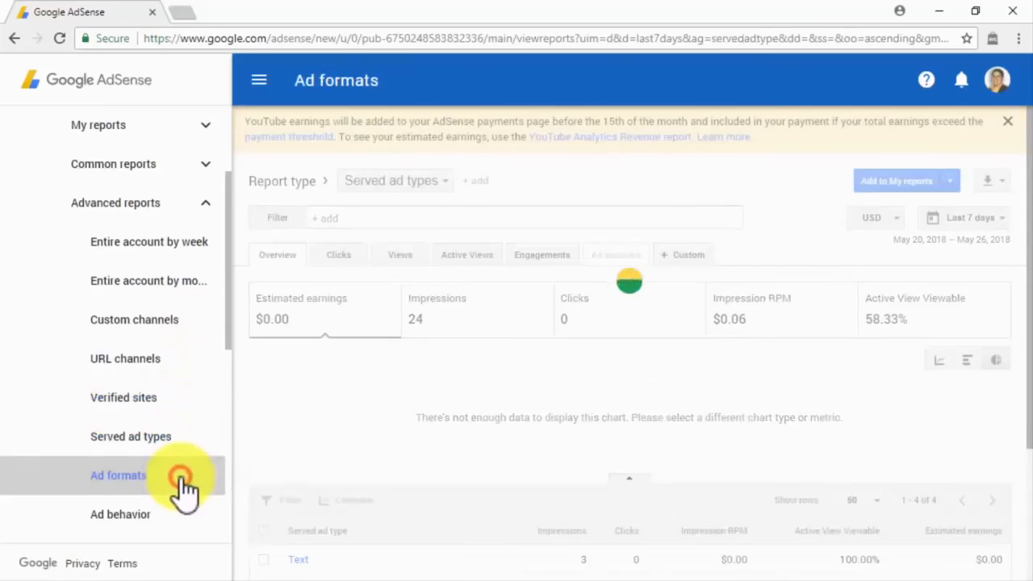
View the Ad behavior, Ad sizes, Creative sizes, Targeting types, Bid types, Ad networks, Experiments and Events reports.
scroll(182, 484, down, 2)
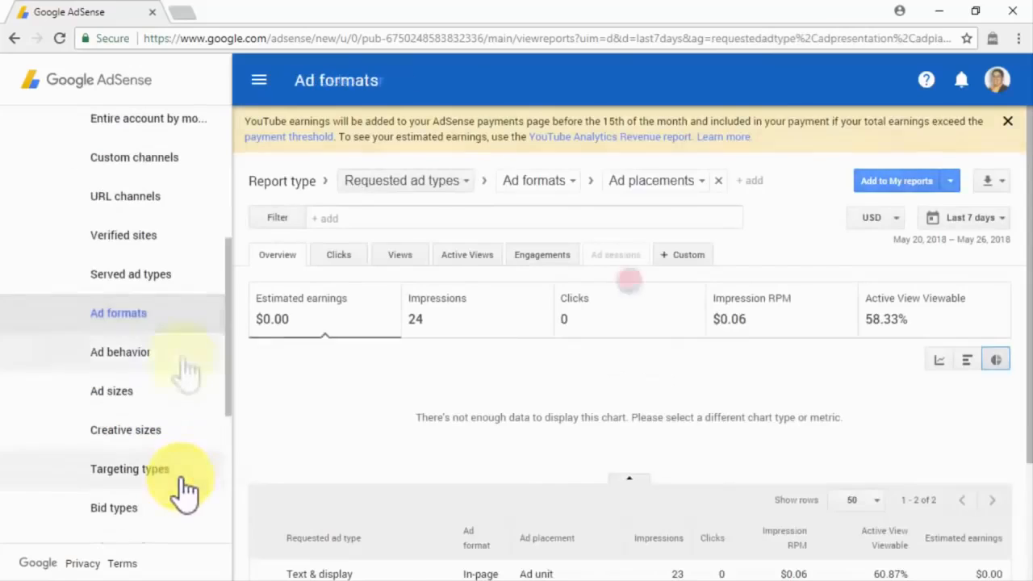
click(182, 368)
click(182, 395)
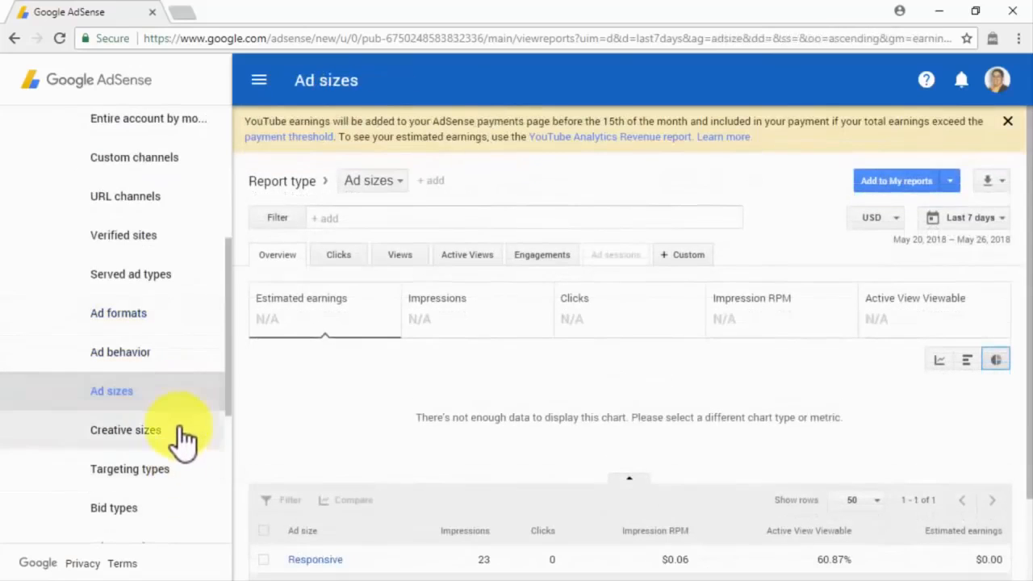
click(184, 435)
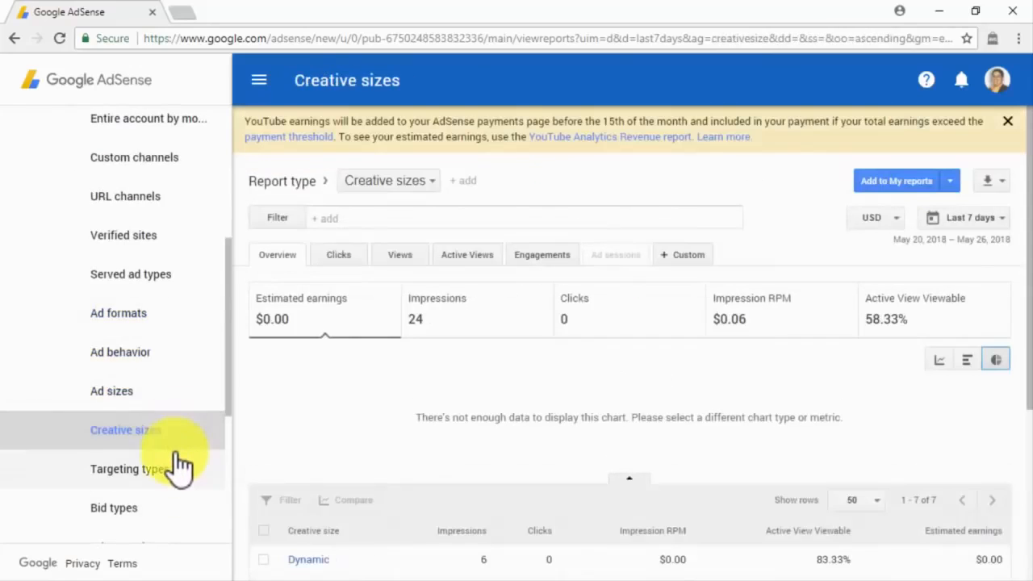
click(181, 466)
click(180, 512)
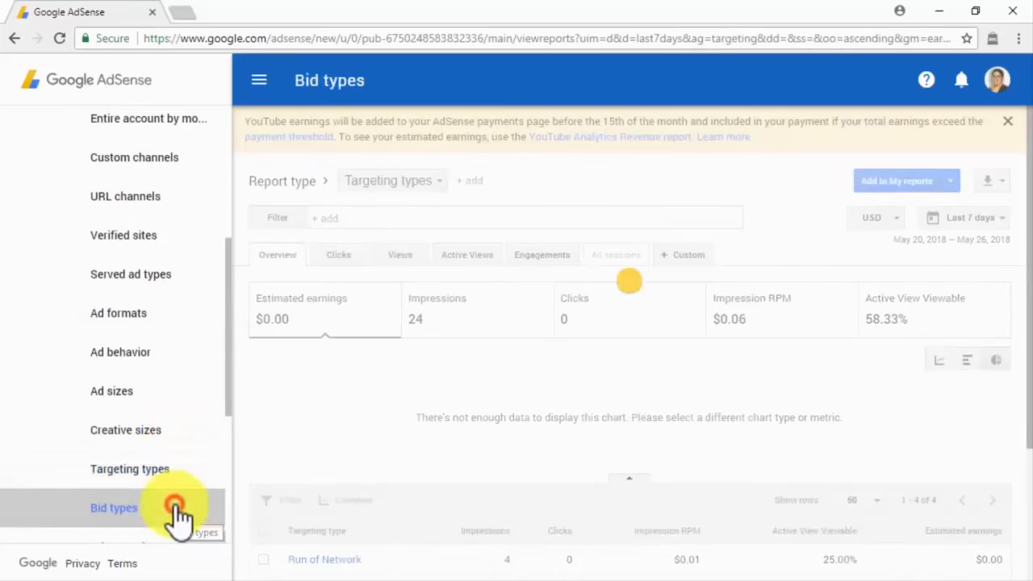
scroll(179, 452, down, 1)
click(176, 477)
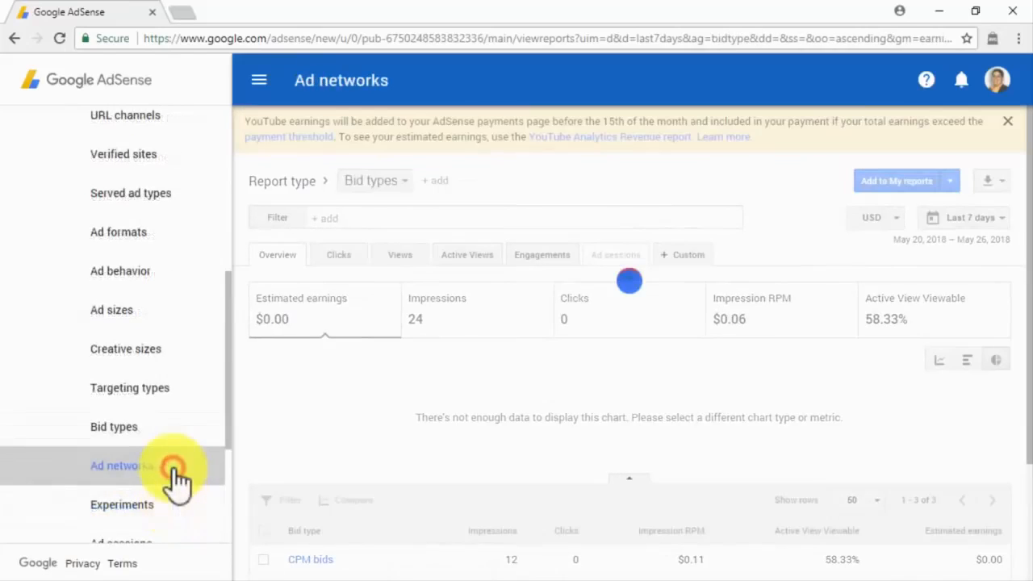
click(173, 509)
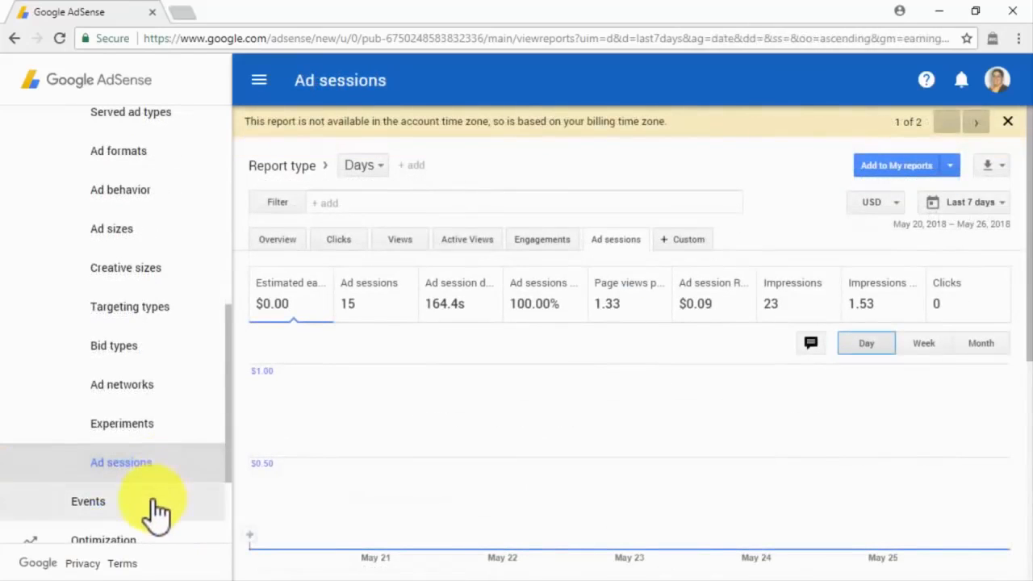
click(157, 505)
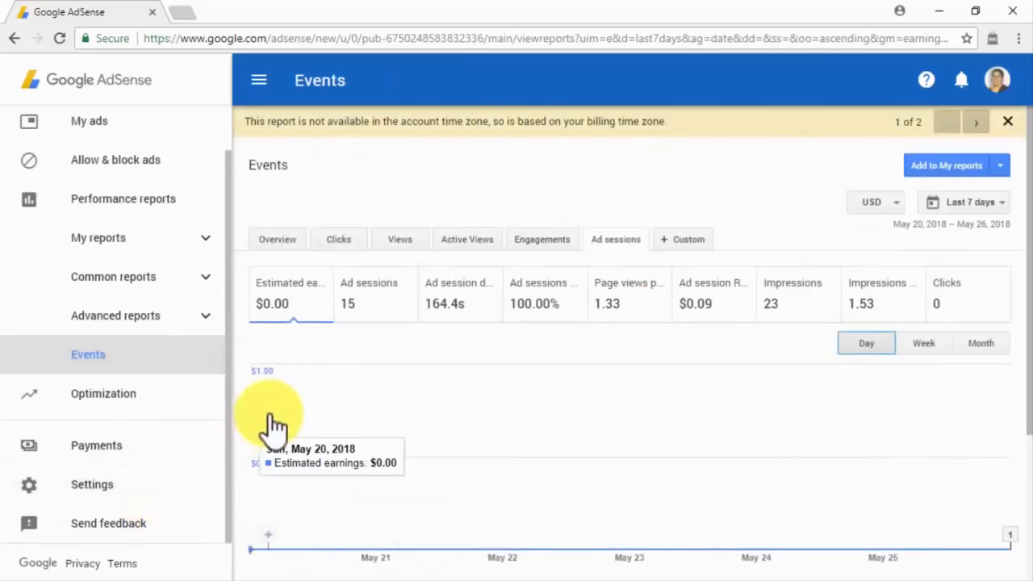
Visit the Optimization Opportunities and Experiments pages, then the Labs page.
click(180, 394)
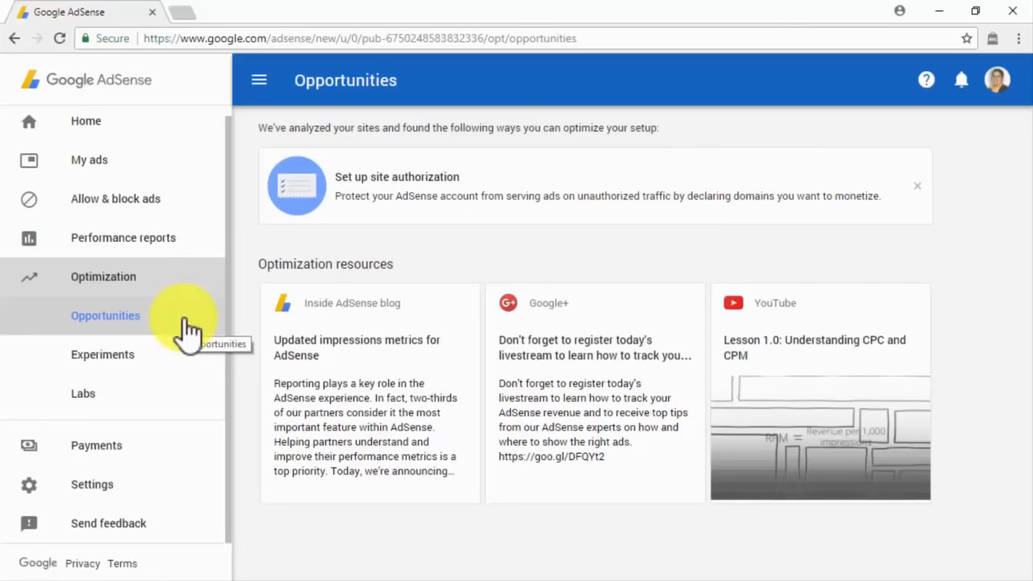
click(180, 365)
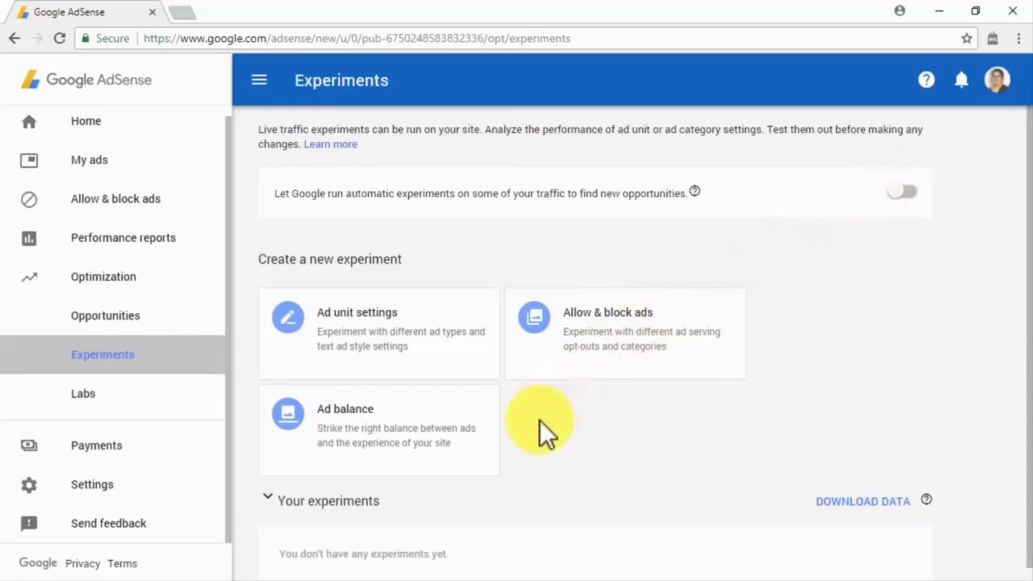
click(192, 410)
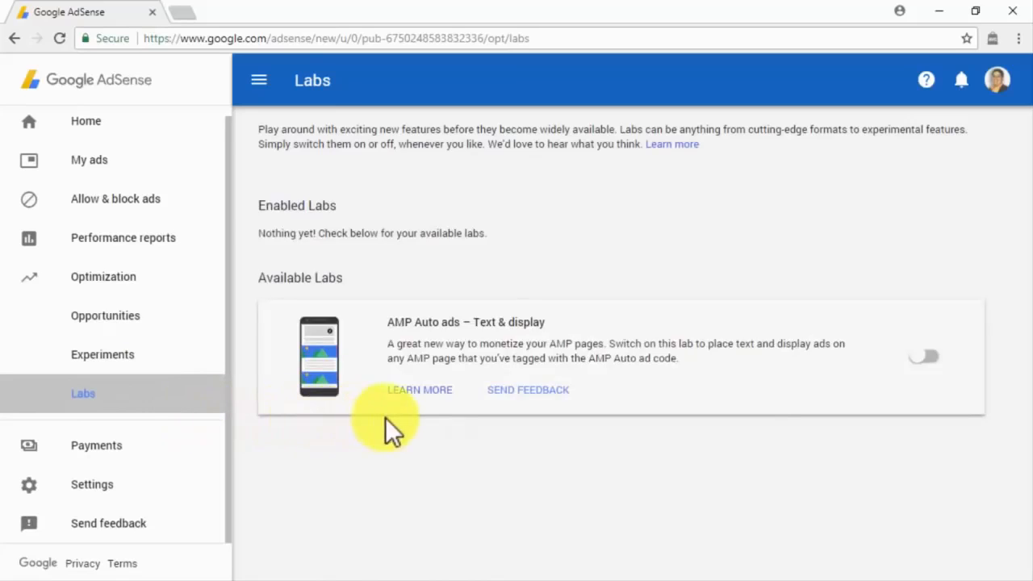
Open the Payments overview and scroll through it.
click(198, 451)
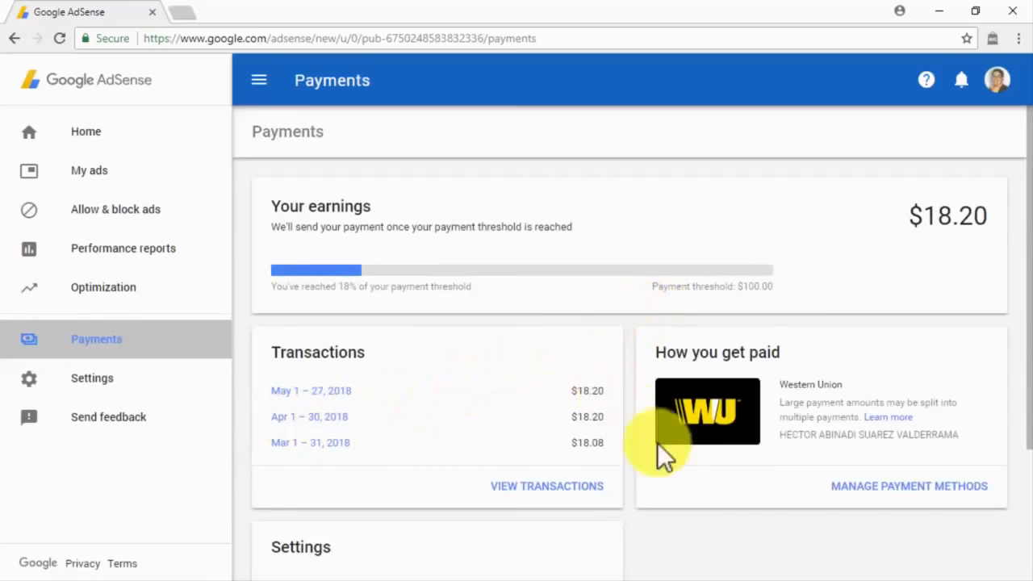
scroll(693, 468, down, 1)
scroll(693, 468, down, 2)
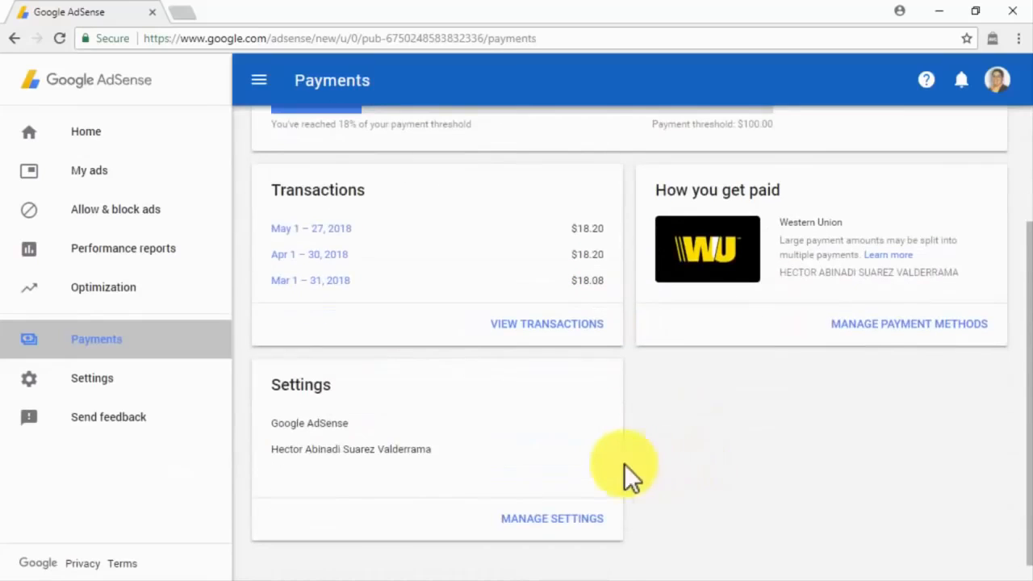
Open Personal settings, scroll down, then view the Account information page.
click(219, 391)
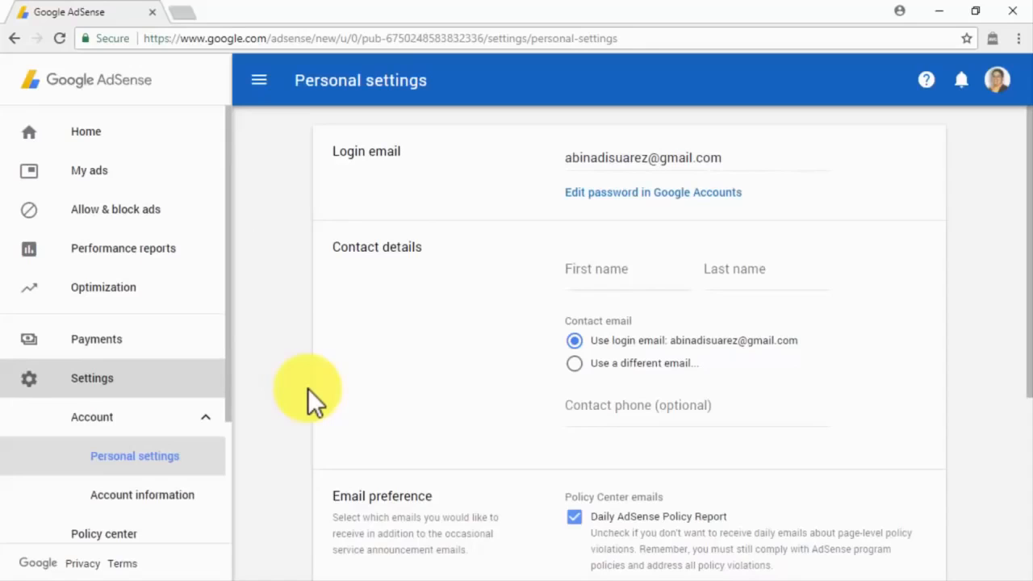
scroll(307, 388, down, 4)
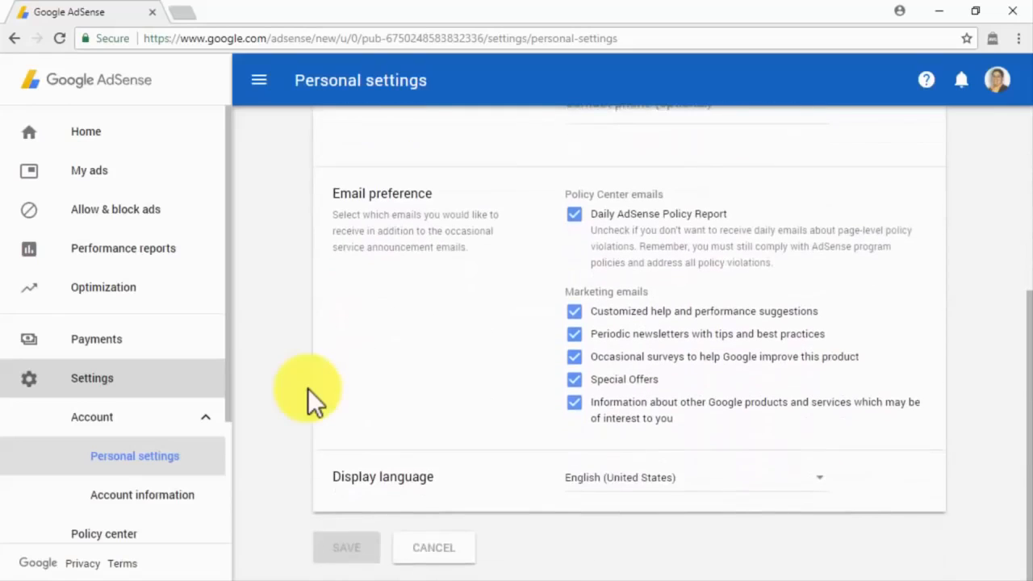
click(206, 505)
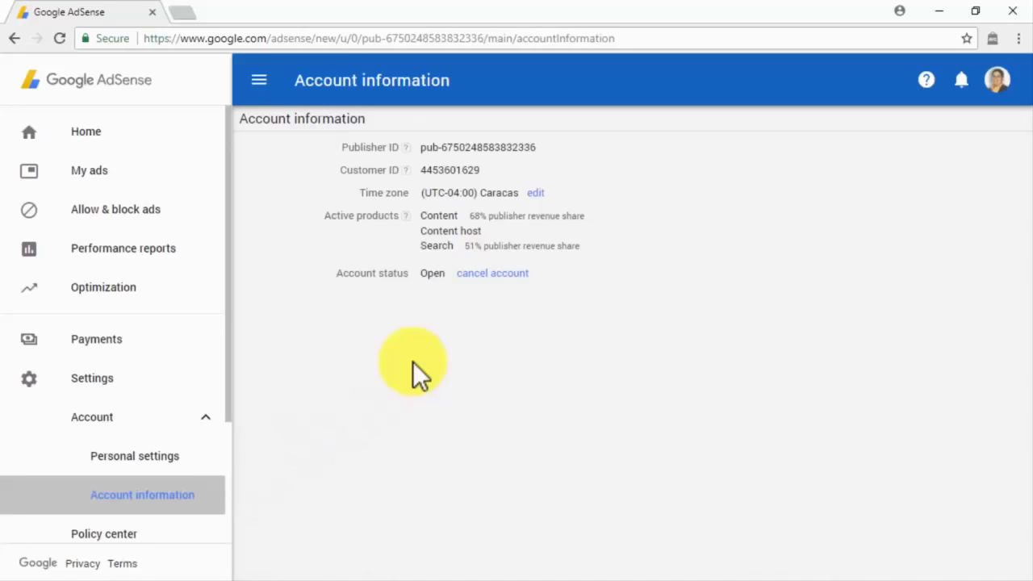
Check the account's policy violation status and open the list of sites.
scroll(180, 461, down, 2)
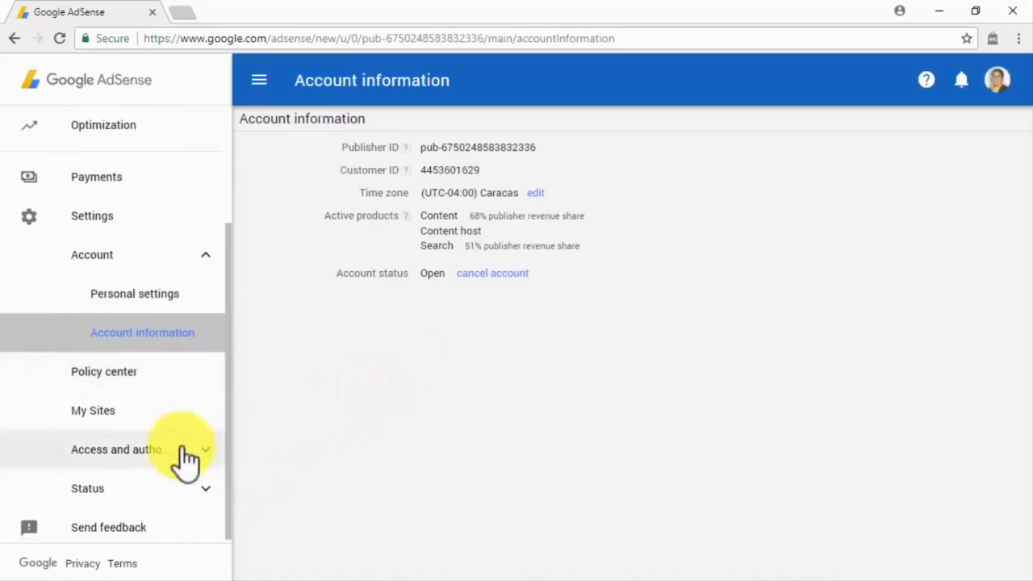
click(182, 378)
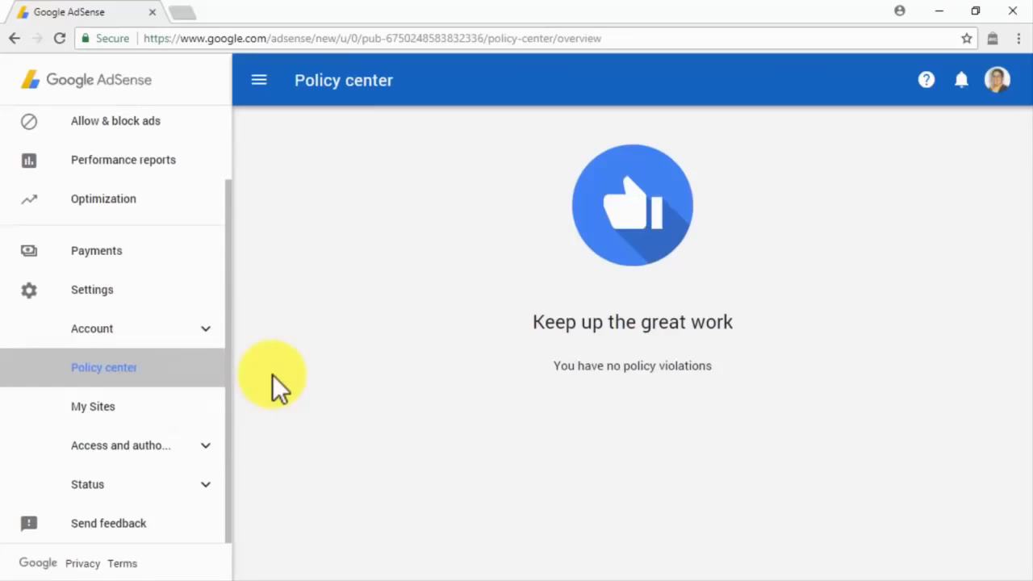
click(214, 405)
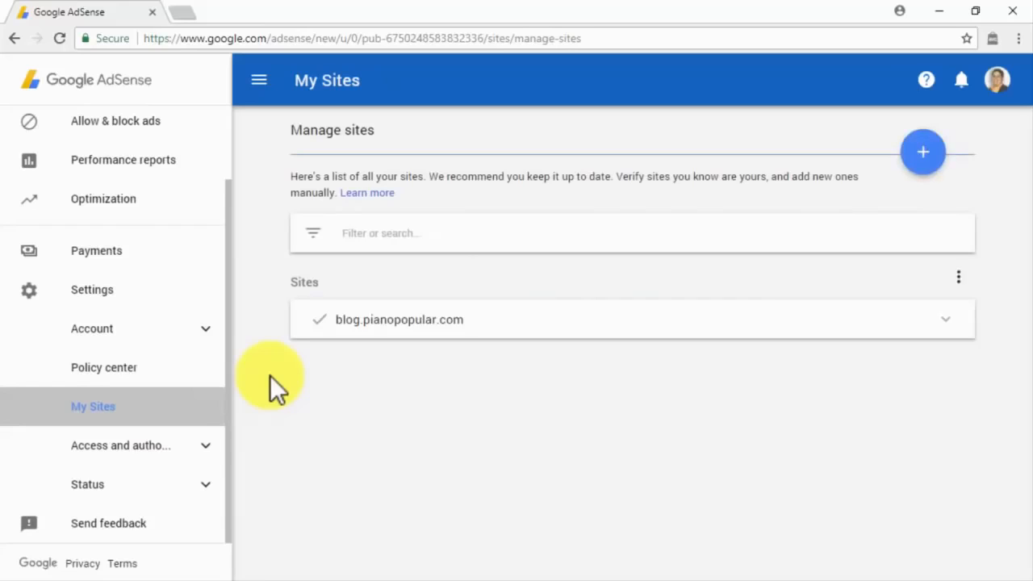
Begin adding site abinadisuarez.com, cancel it, view site authorization options, then go to User management.
click(907, 153)
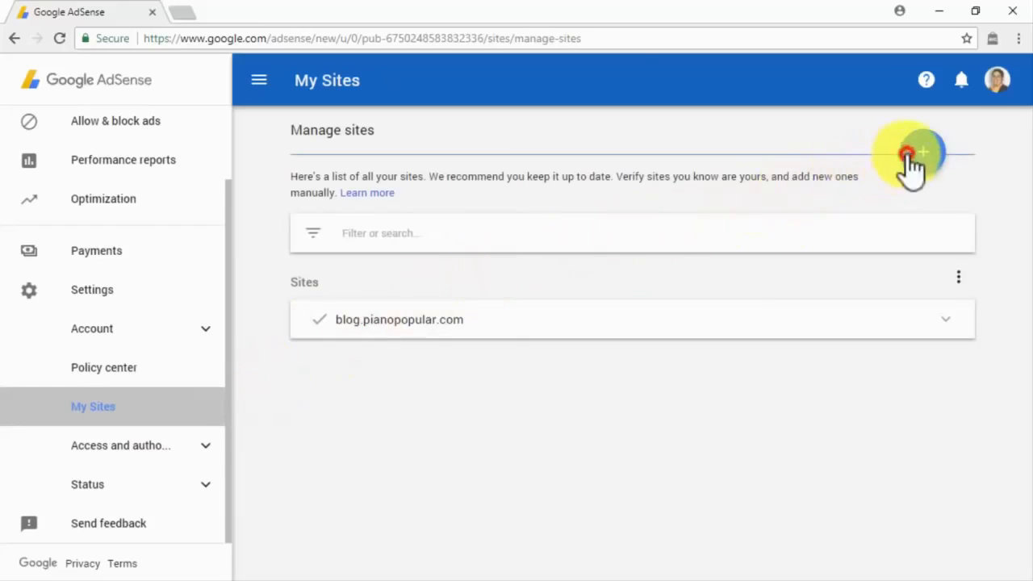
text(abinadisuarez)
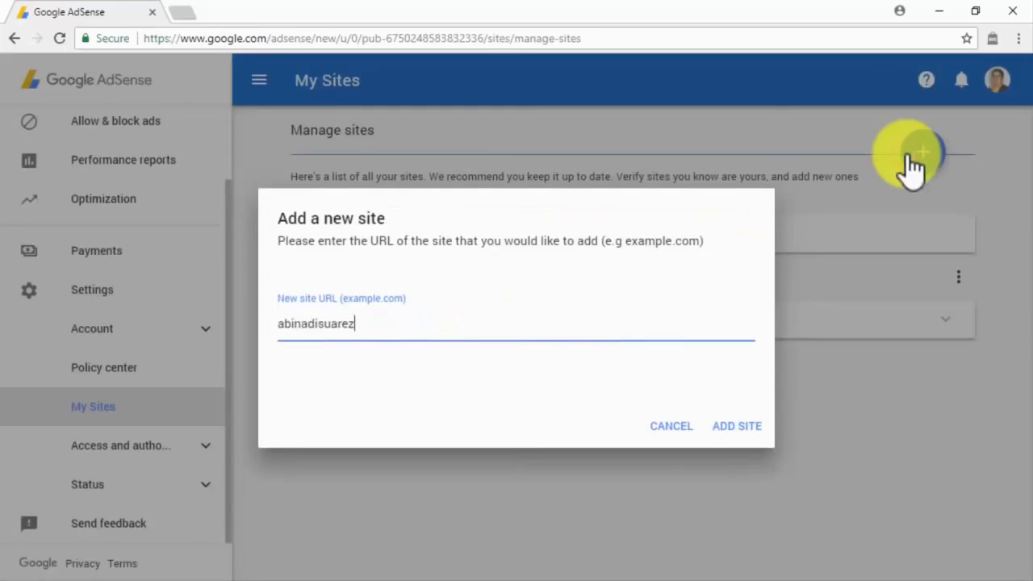
text(.com)
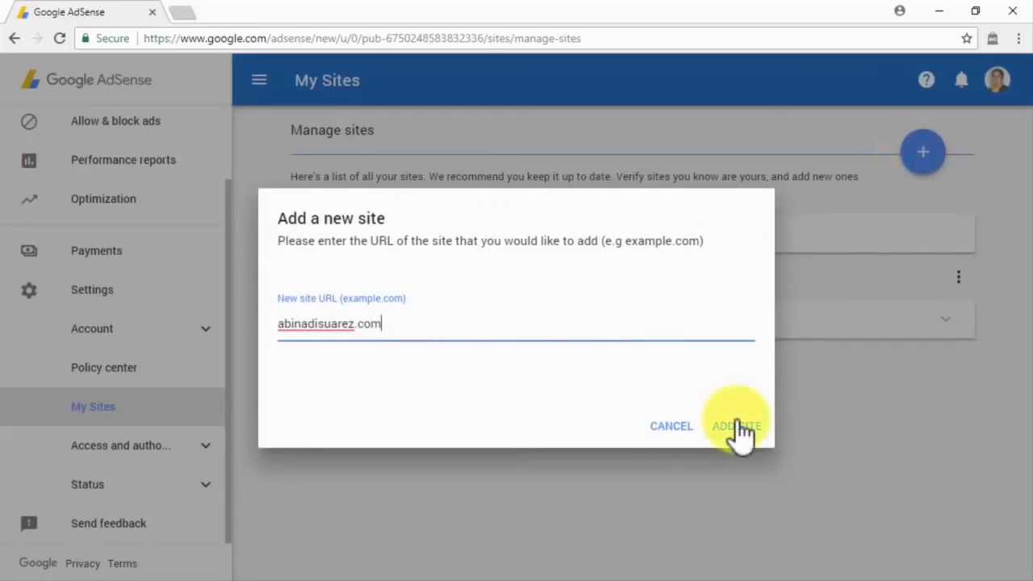
click(694, 425)
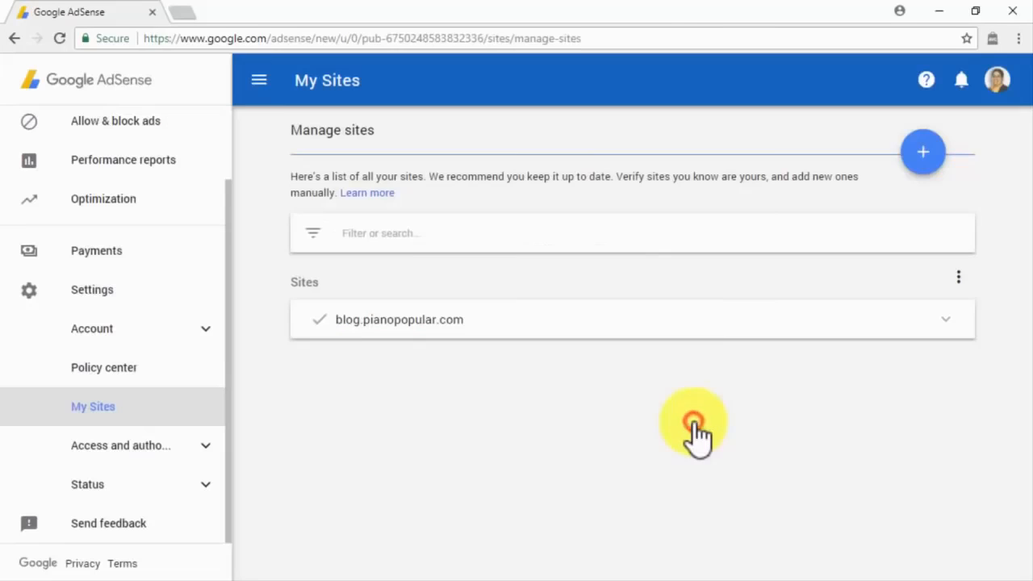
click(958, 278)
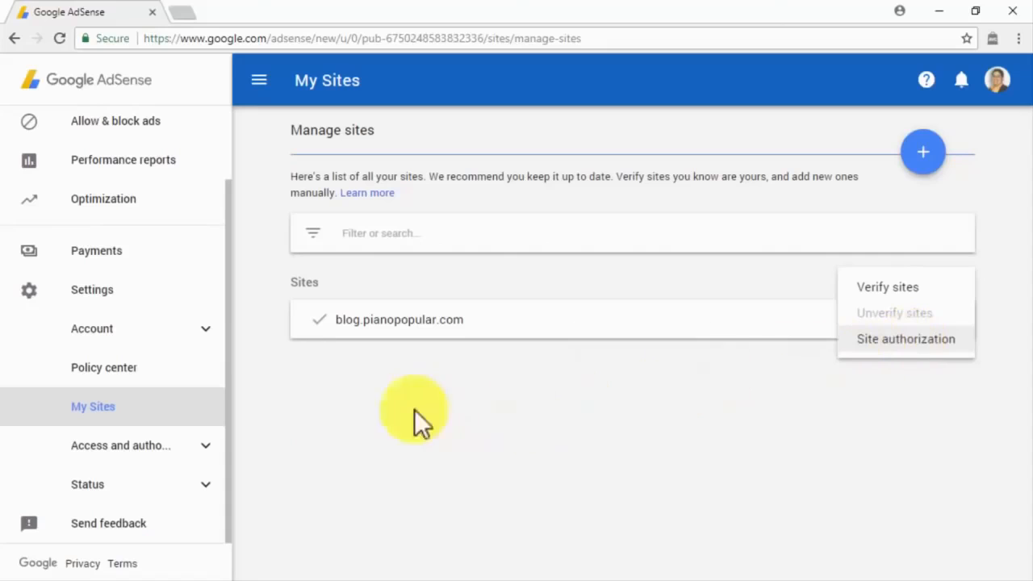
click(205, 449)
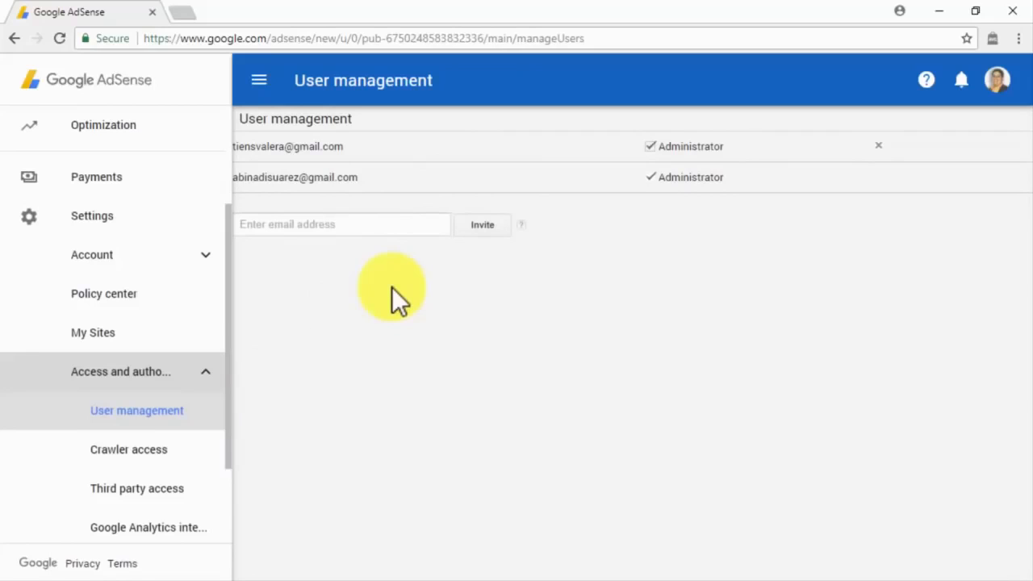
Invite a new user by pasting their e-mail address.
click(357, 225)
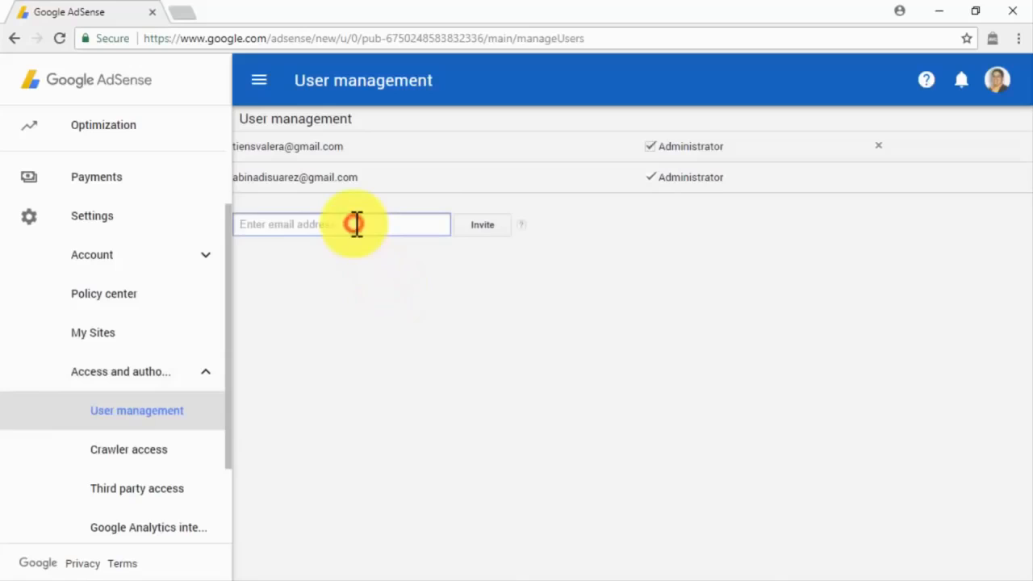
key(ctrl+v)
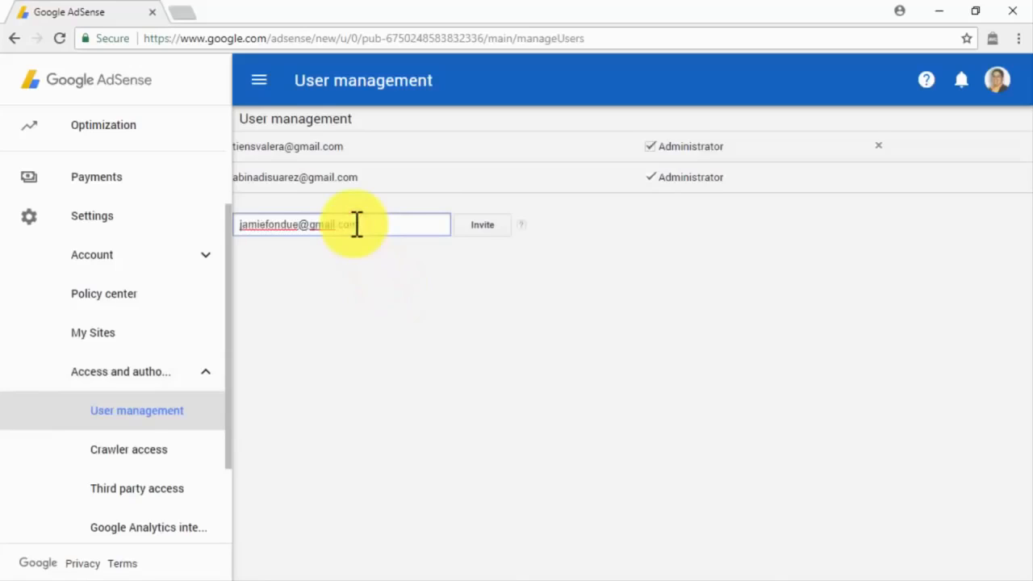
click(473, 229)
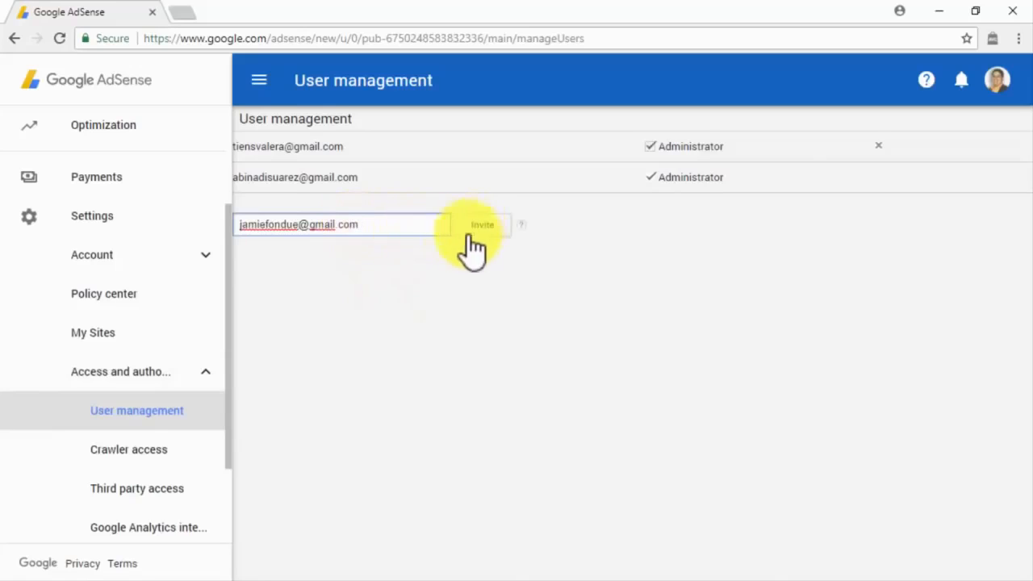
Visit Crawler access, Third party access, Google Analytics integration, AdMob account and Crawler errors.
click(182, 452)
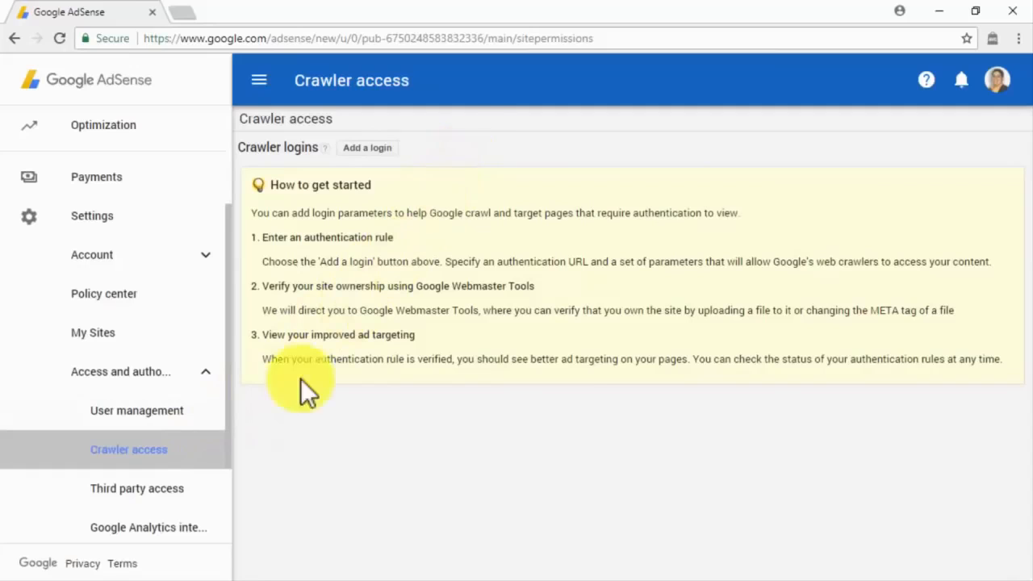
click(190, 495)
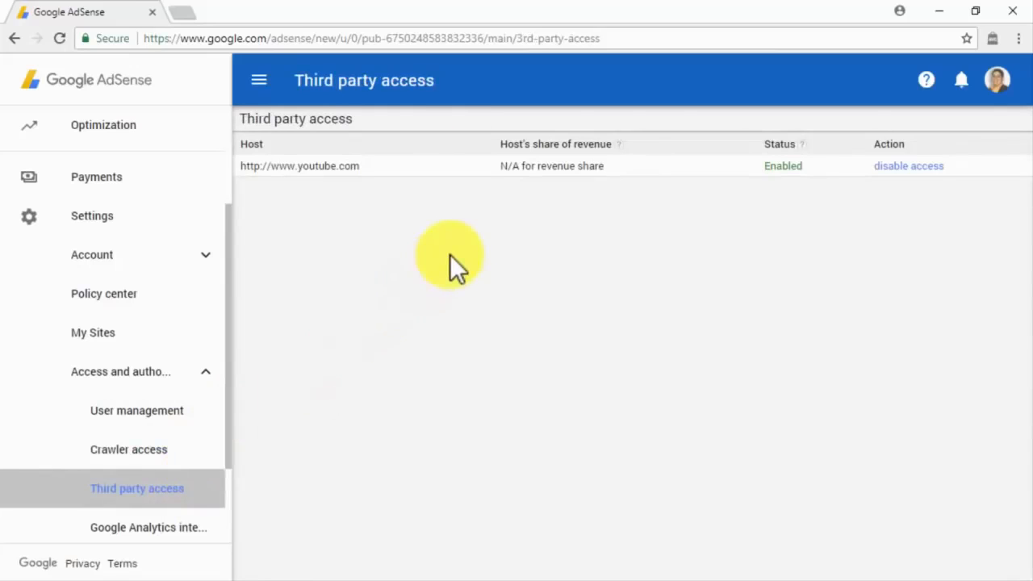
click(186, 527)
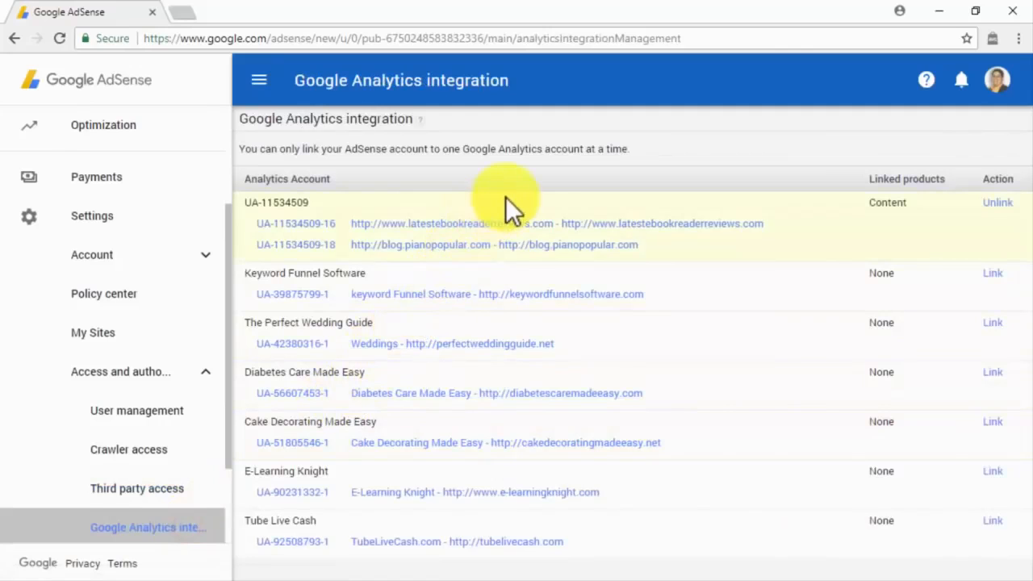
scroll(224, 406, down, 2)
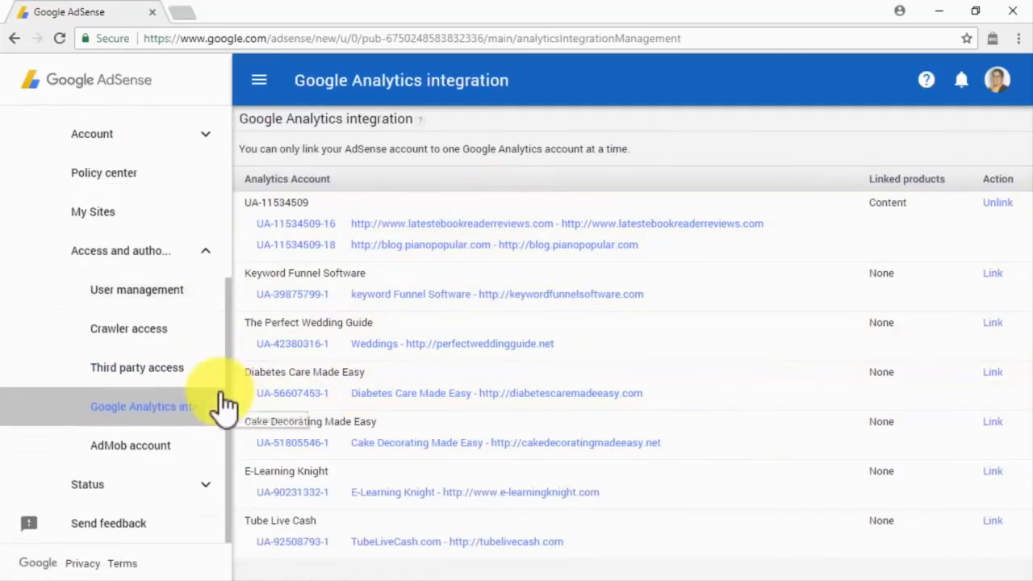
click(171, 445)
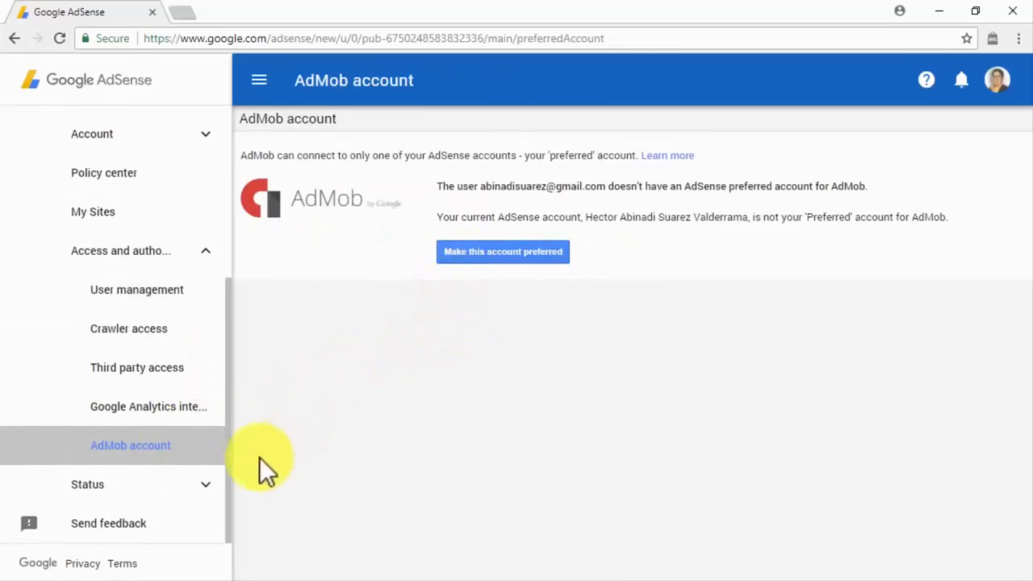
click(206, 486)
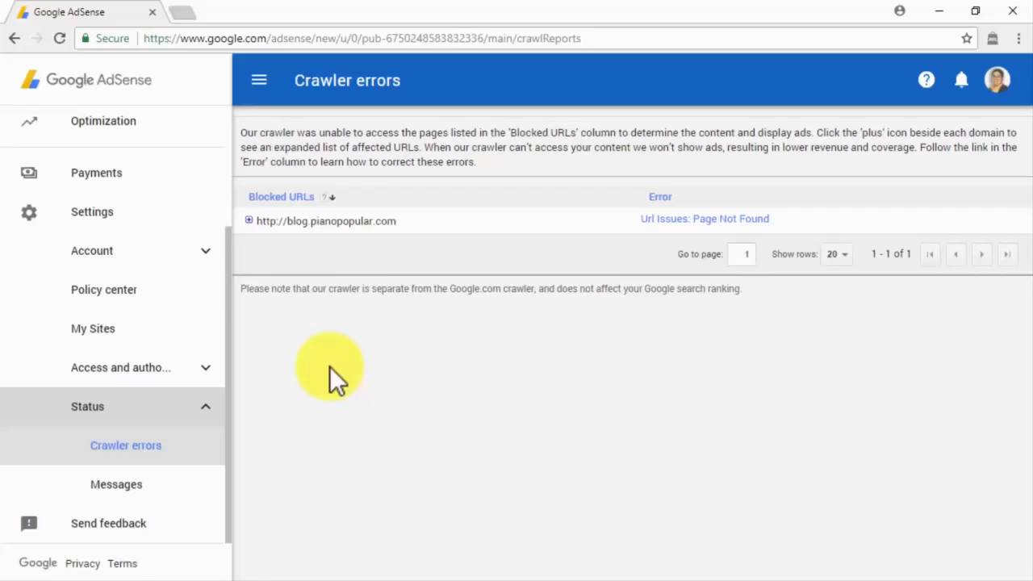
View Messages, open and cancel the Send feedback form, and return to the Home dashboard.
click(181, 486)
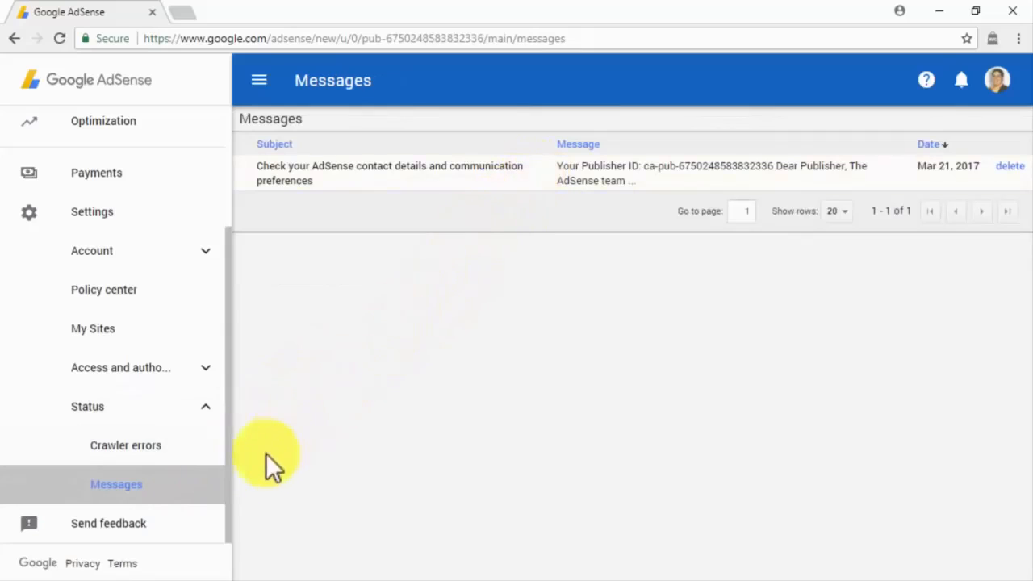
click(198, 533)
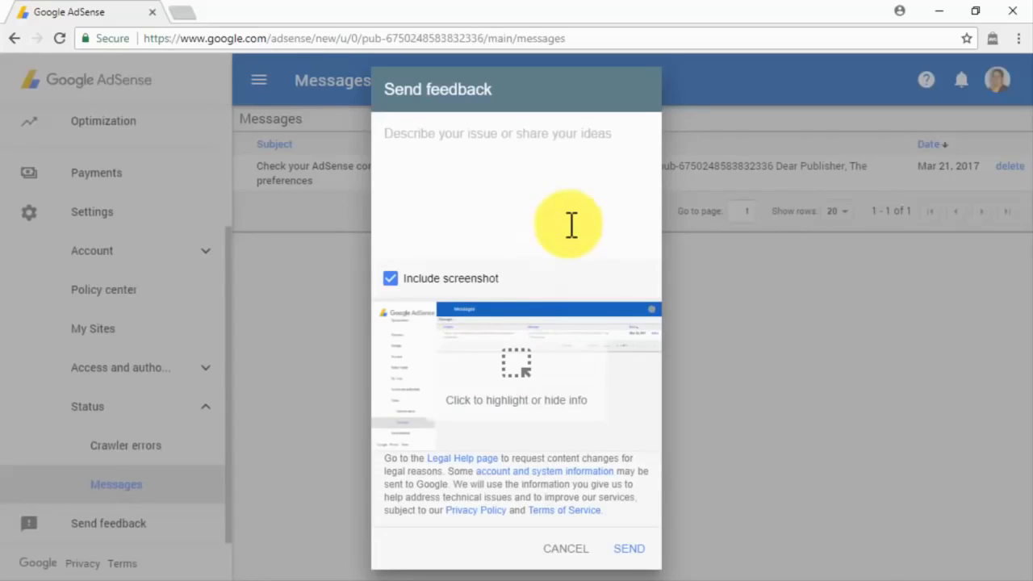
click(567, 549)
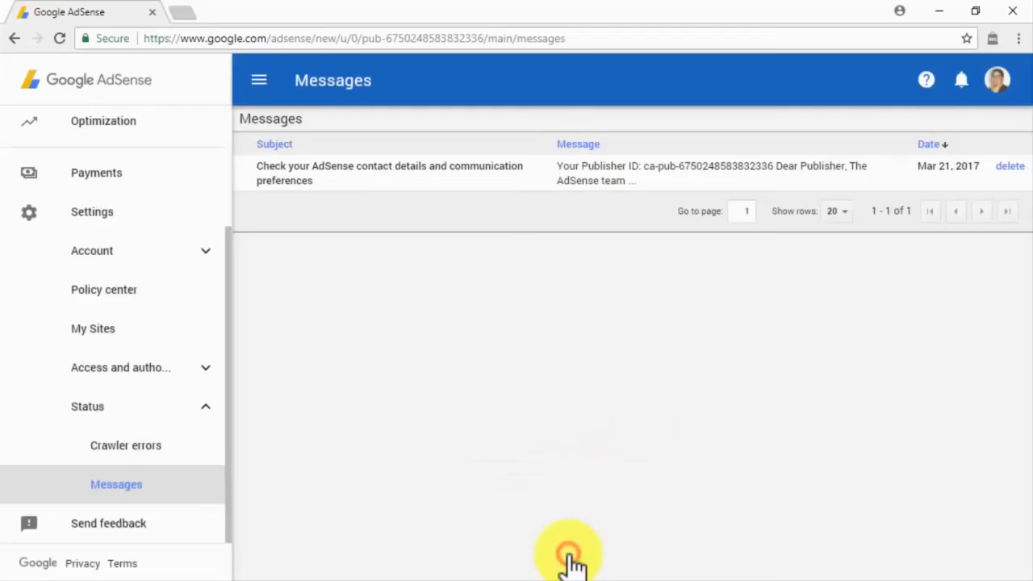
scroll(215, 181, up, 3)
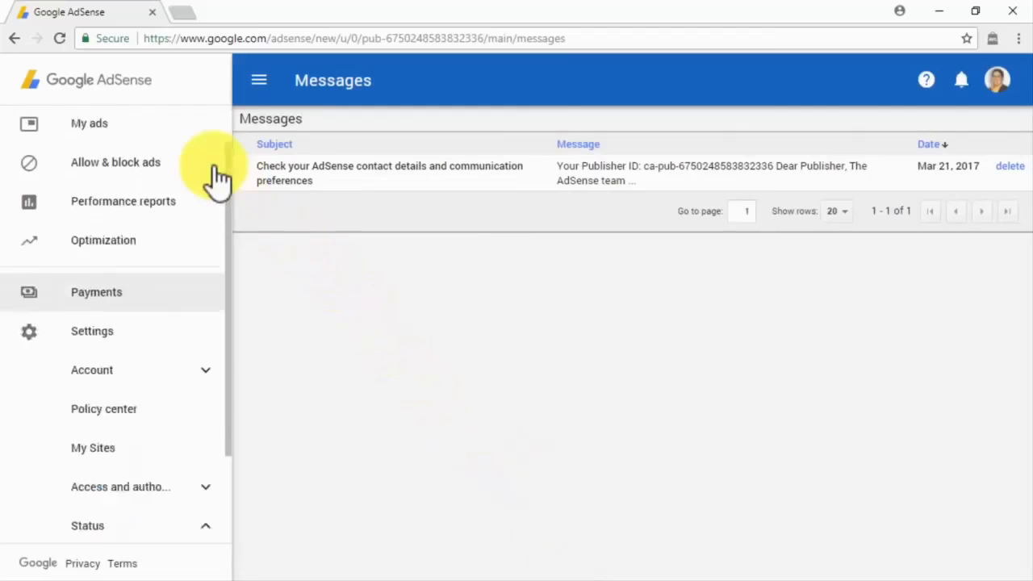
click(206, 137)
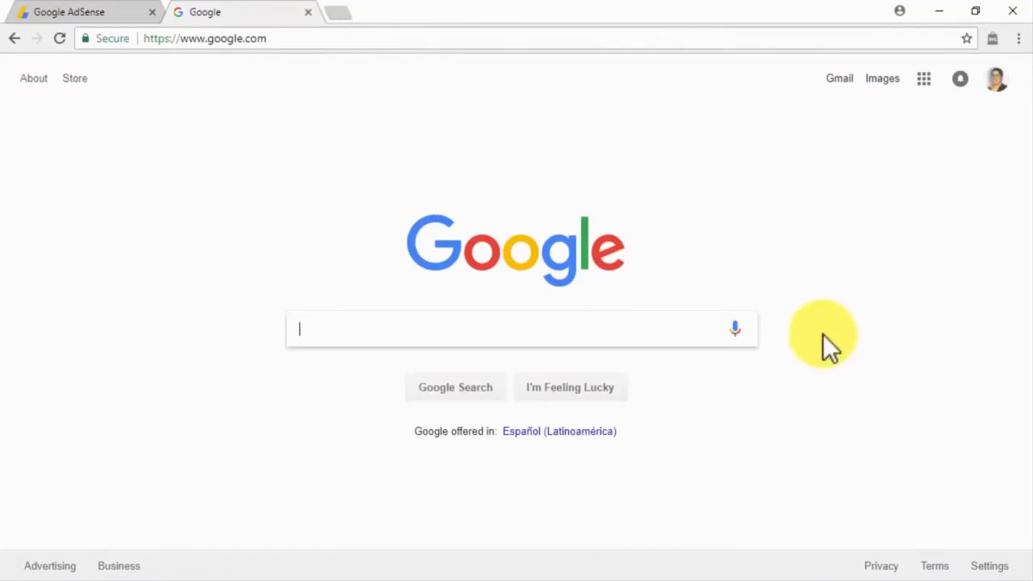
Search Google for 'customizing adsense ads'.
click(670, 326)
text(customizing a)
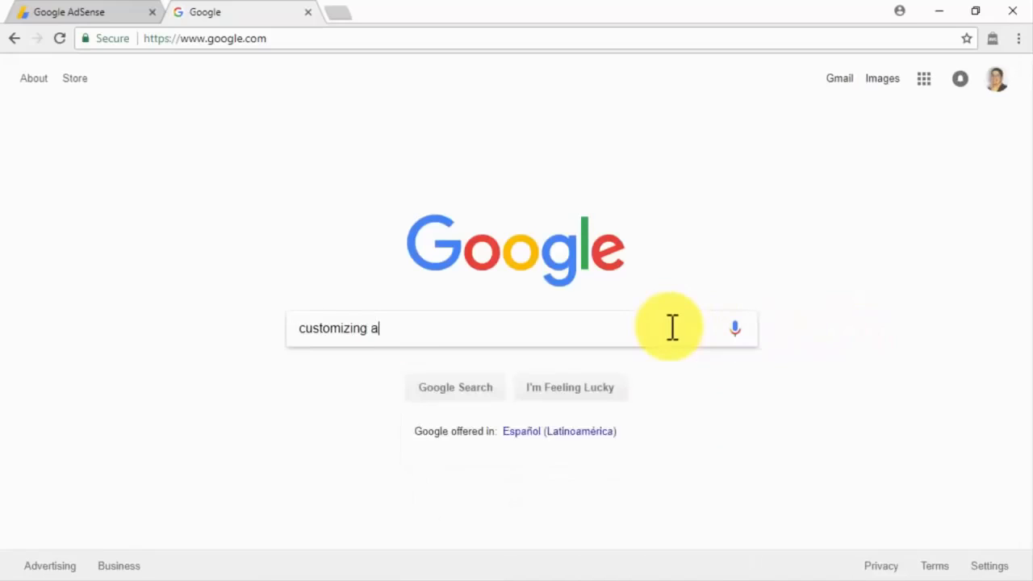
text(dsense ads)
key(Return)
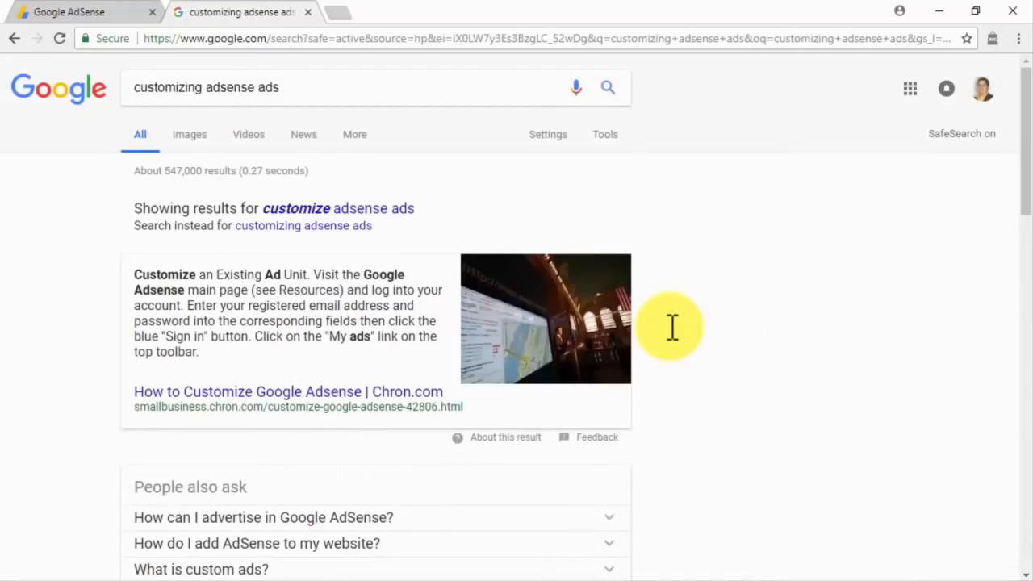
Skim down through the search results, then close the search tab to return to AdSense Home.
scroll(672, 327, down, 3)
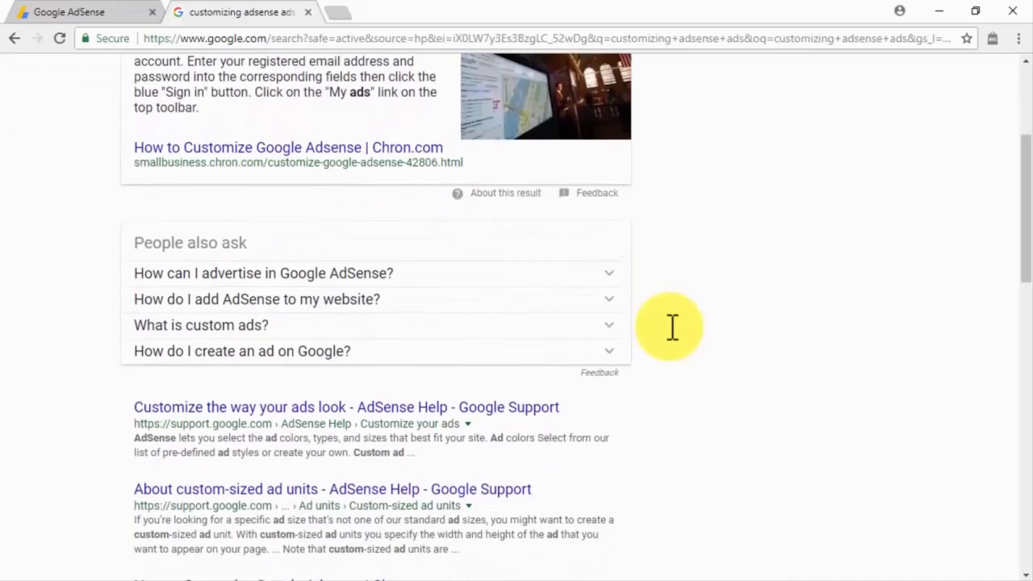
scroll(672, 327, down, 4)
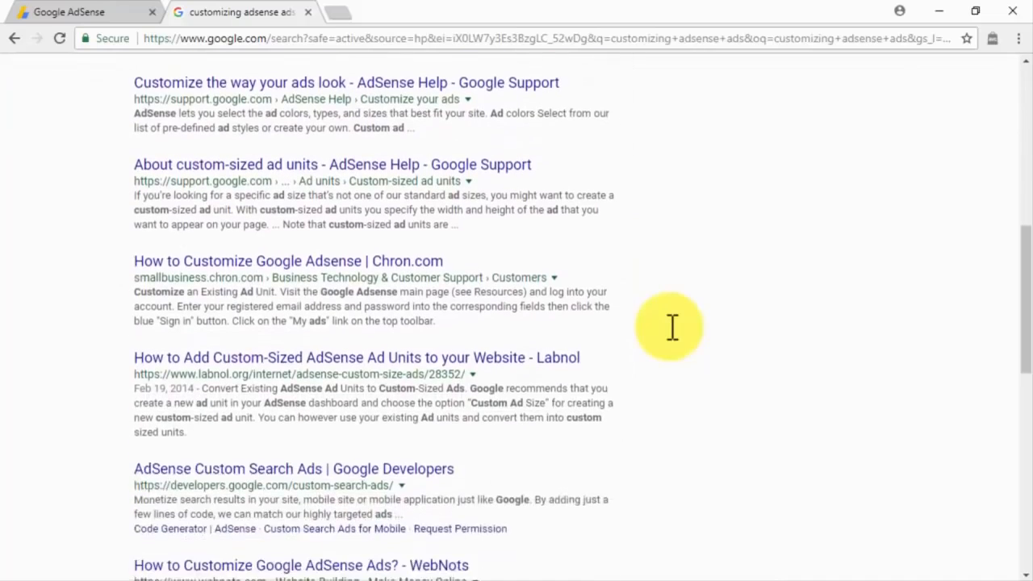
scroll(672, 327, down, 1)
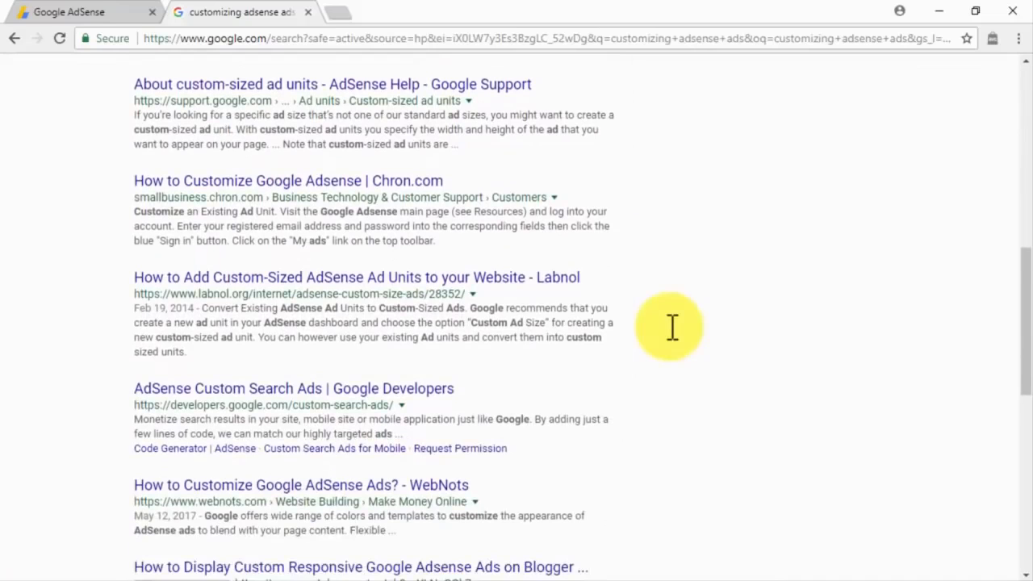
scroll(672, 326, down, 1)
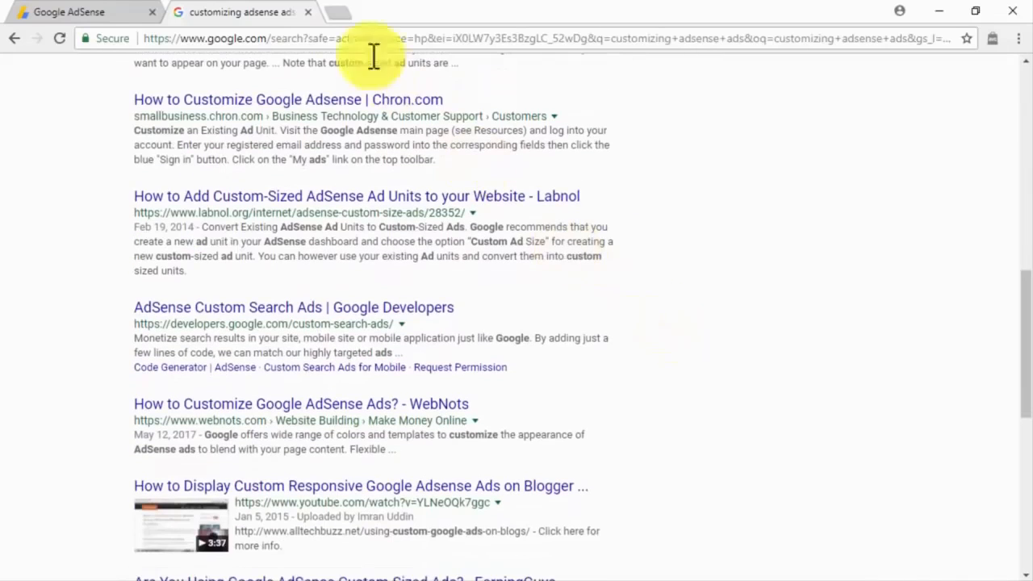
click(307, 12)
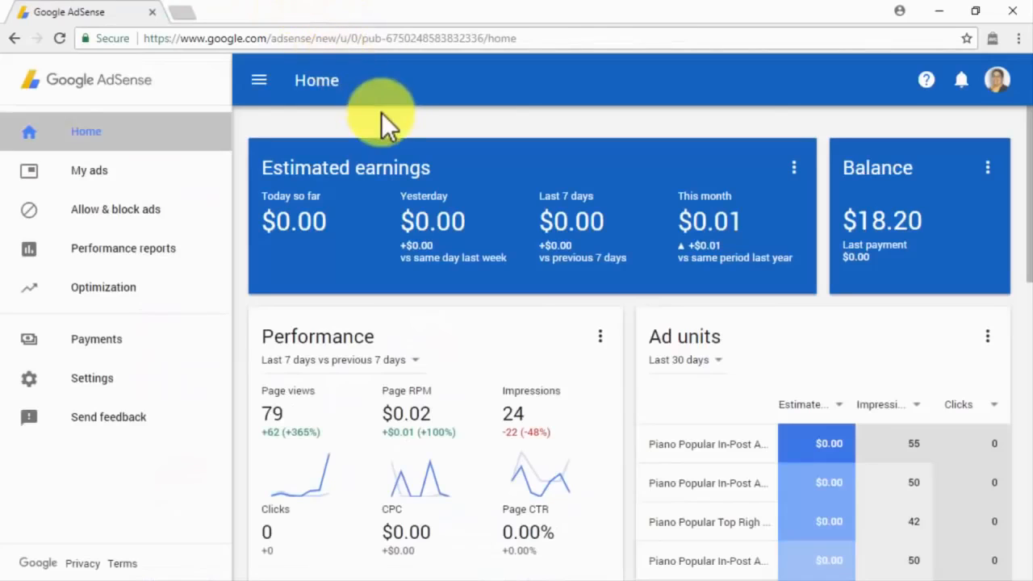
Go from My ads' Auto ads to Ad styles, showing Default, Colorful, Neon and Prestige samples.
click(205, 186)
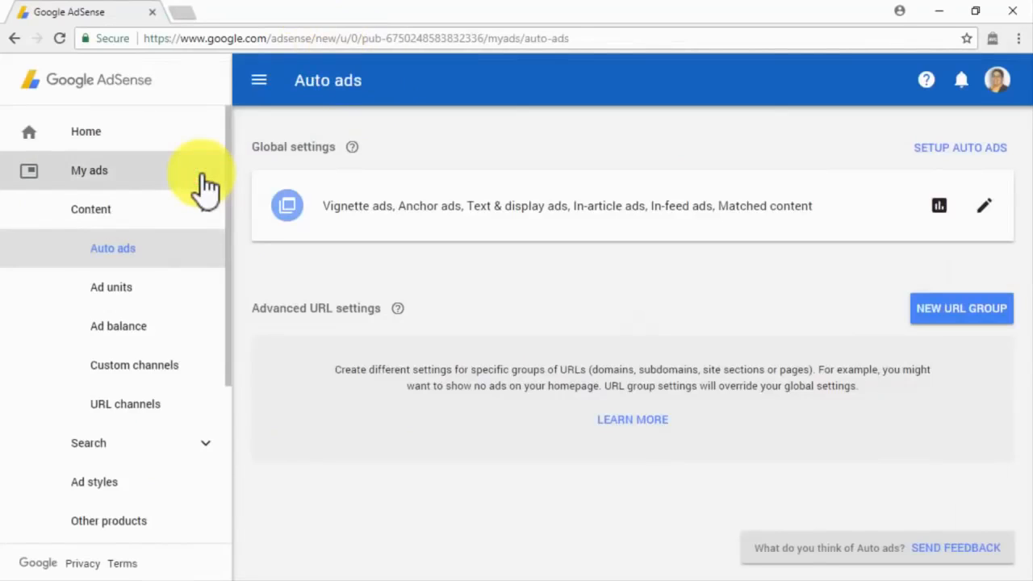
click(193, 480)
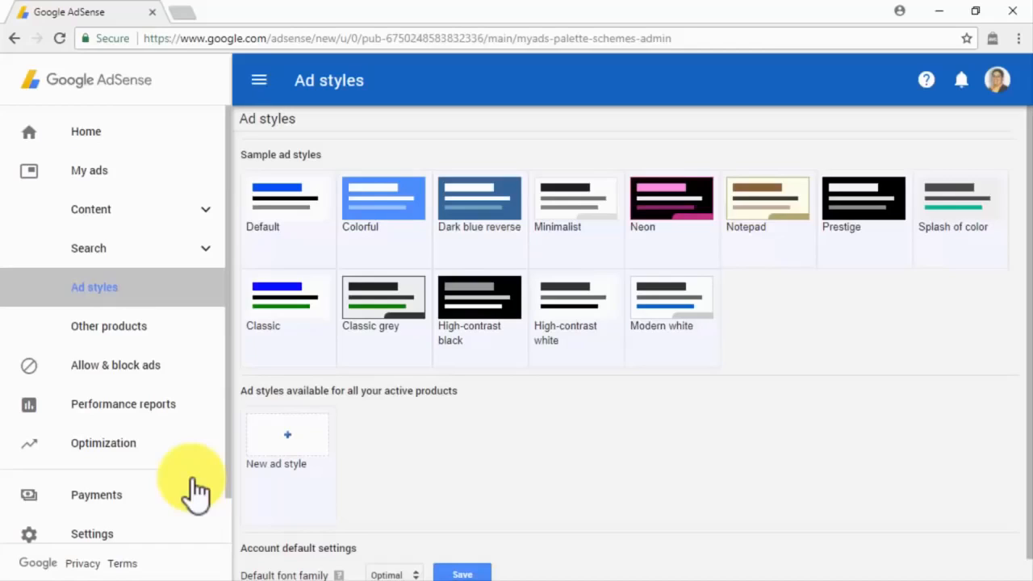
Copy Classic grey into a new style named Test Style with an E6E6E6 background and save it.
mouse_move(373, 336)
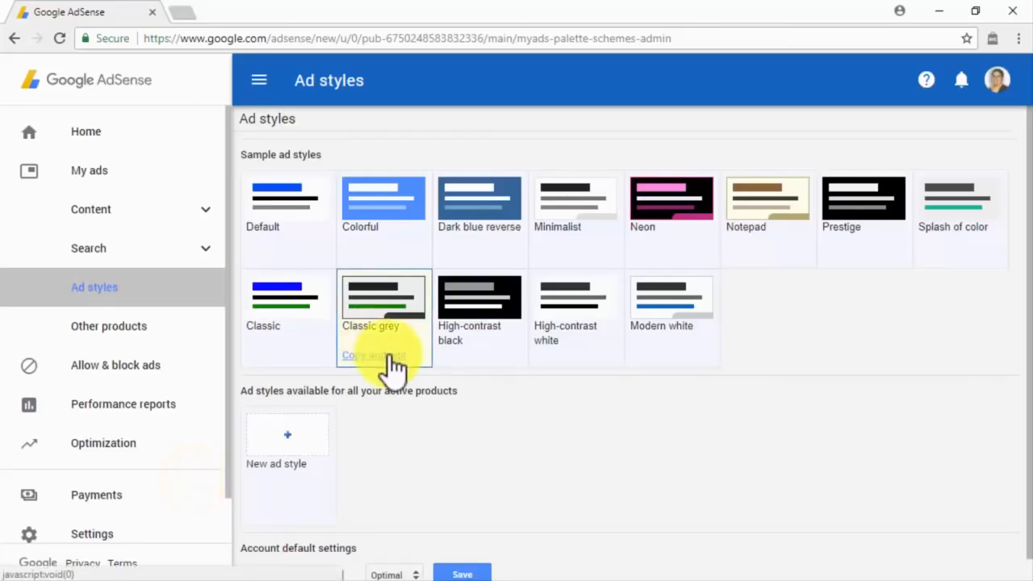
click(390, 355)
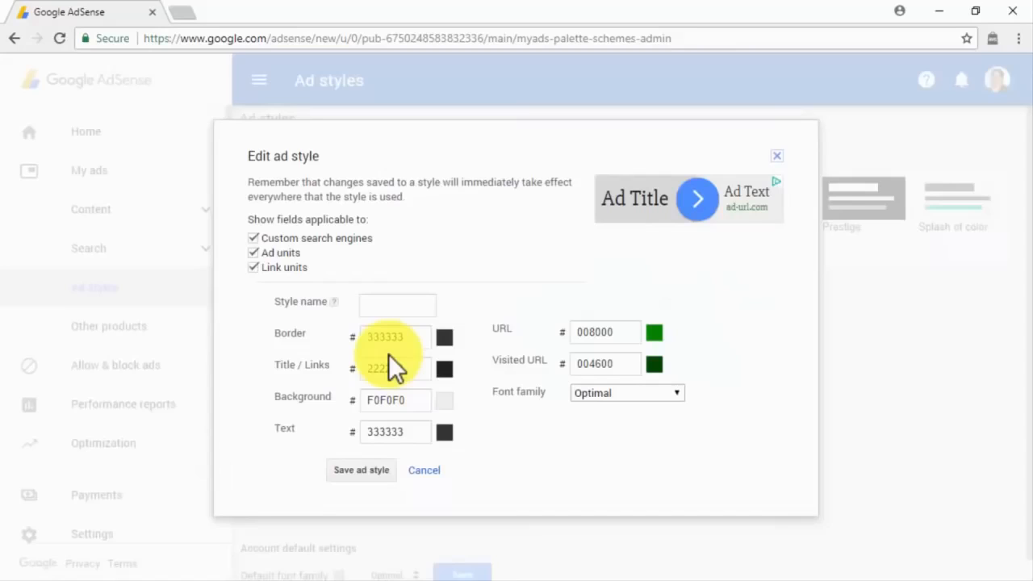
click(443, 404)
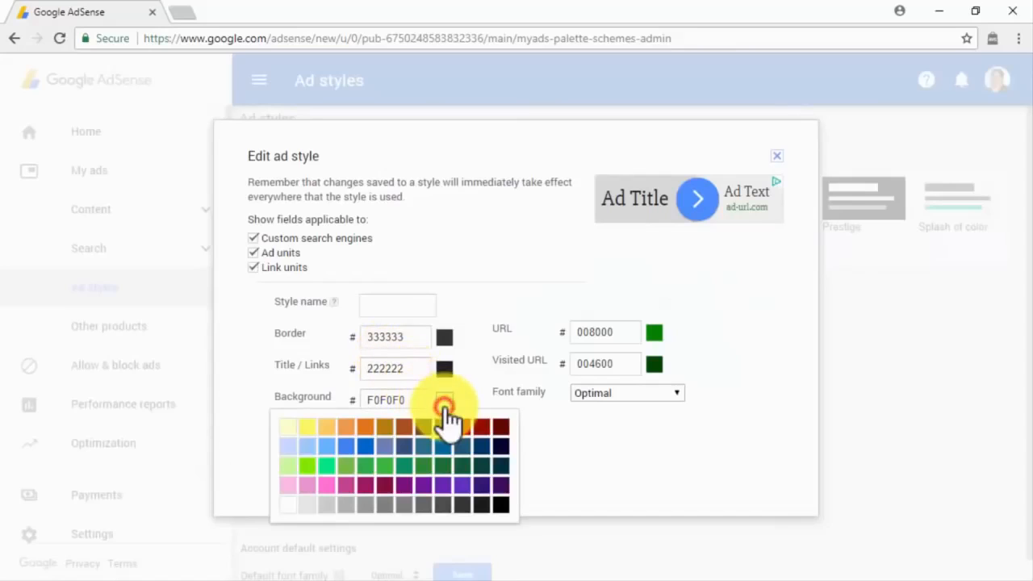
click(311, 512)
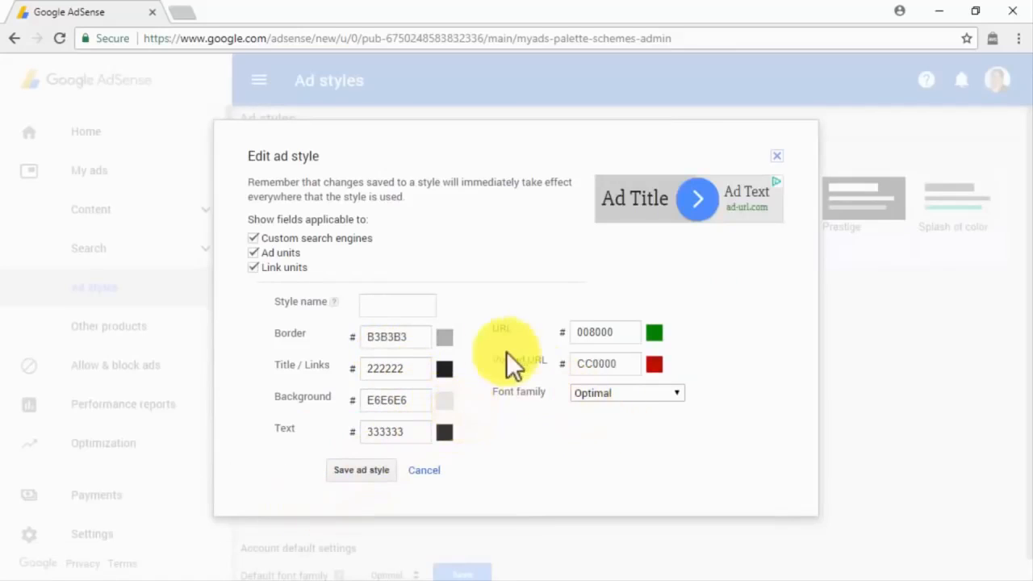
click(436, 303)
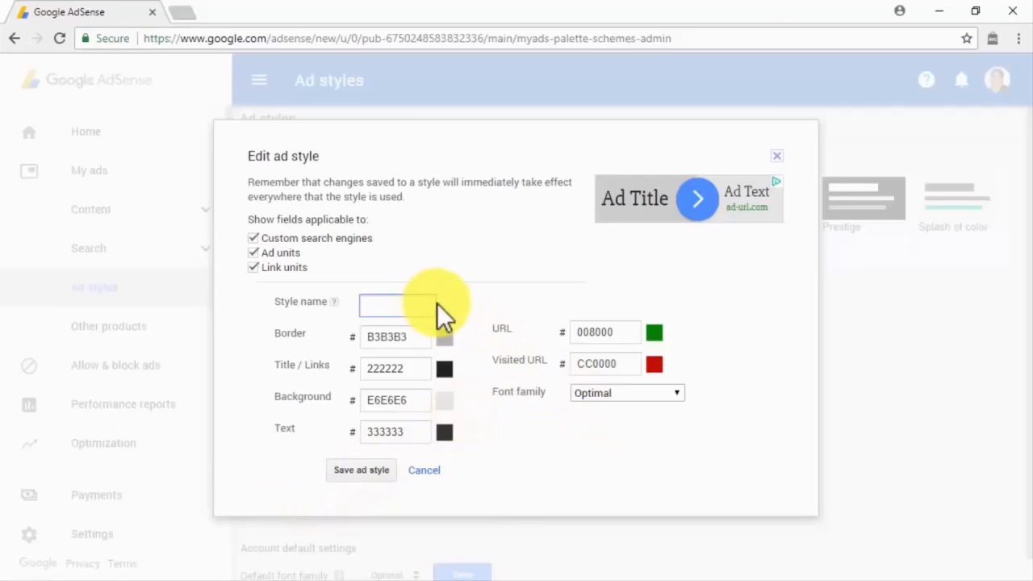
text(Test Style)
click(389, 471)
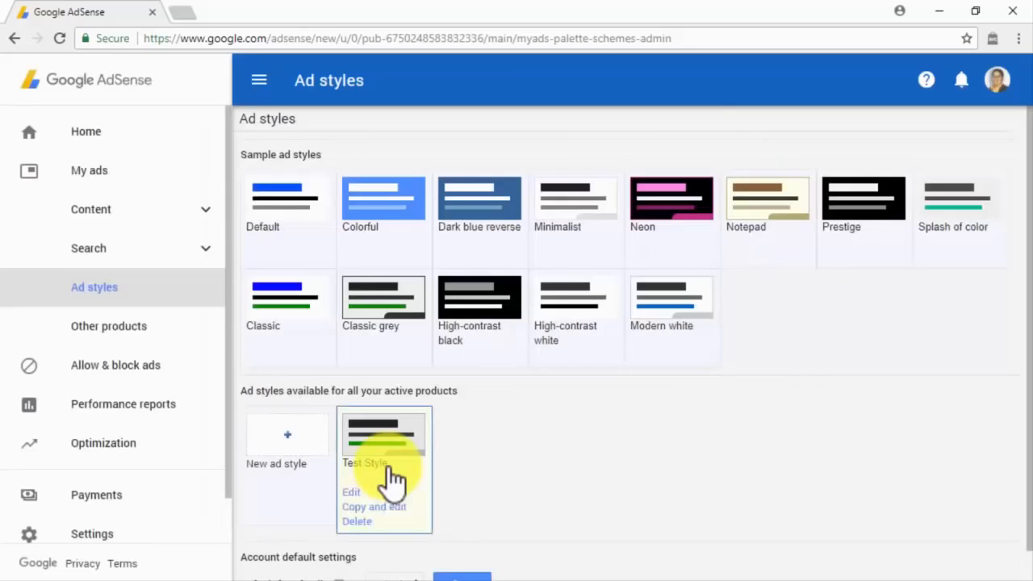
Start another ad style, cancel it, and keep the default font family as Optimal.
click(300, 465)
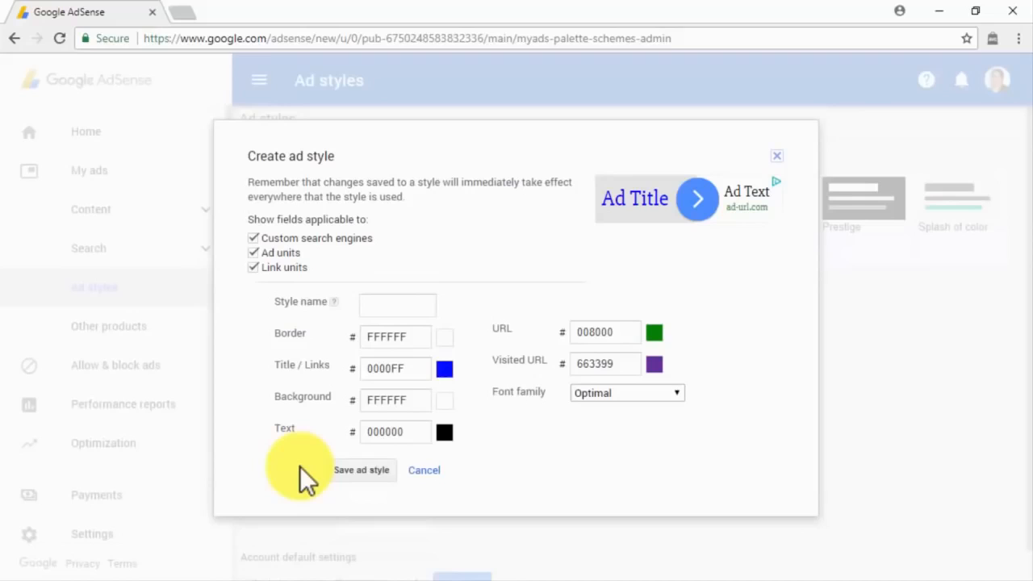
click(421, 470)
scroll(422, 464, down, 1)
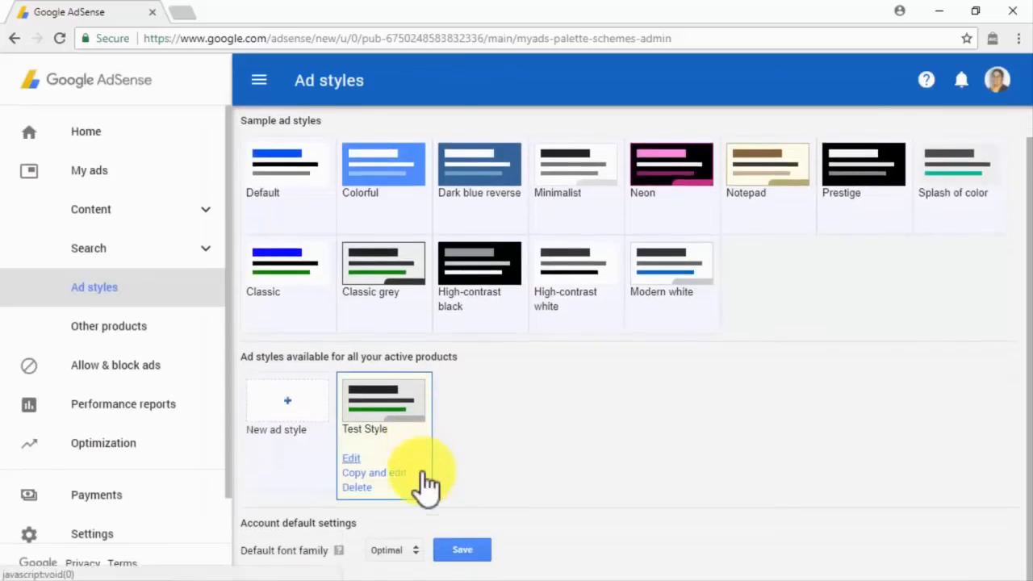
click(409, 552)
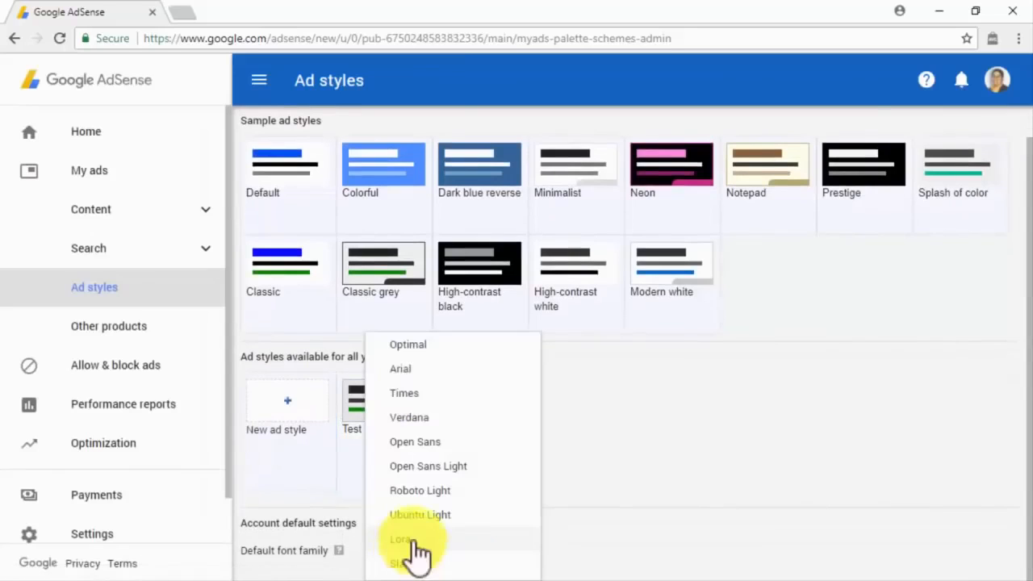
click(511, 342)
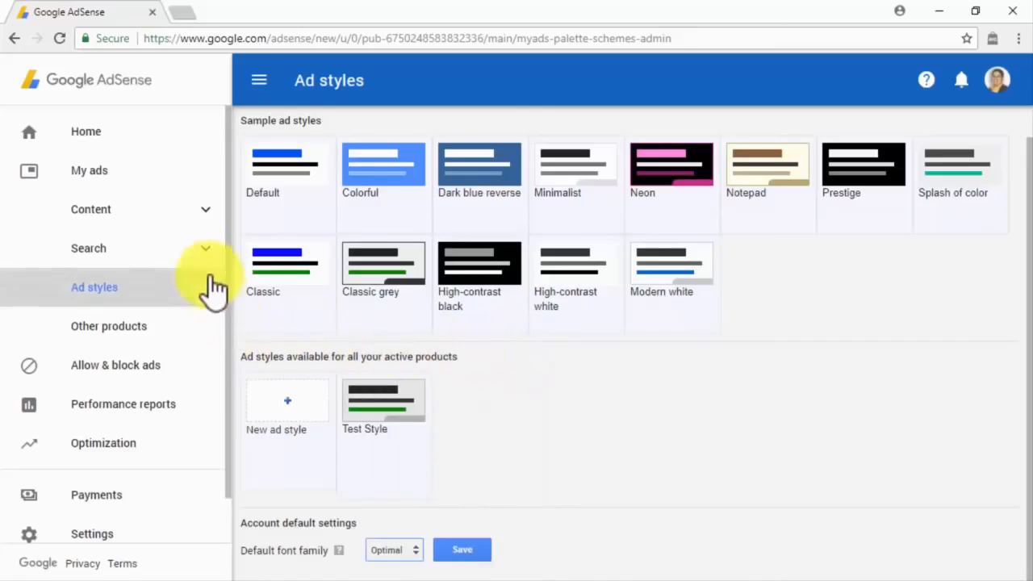
Go from Content's Auto ads to the Ad units list and begin a new ad unit.
click(185, 222)
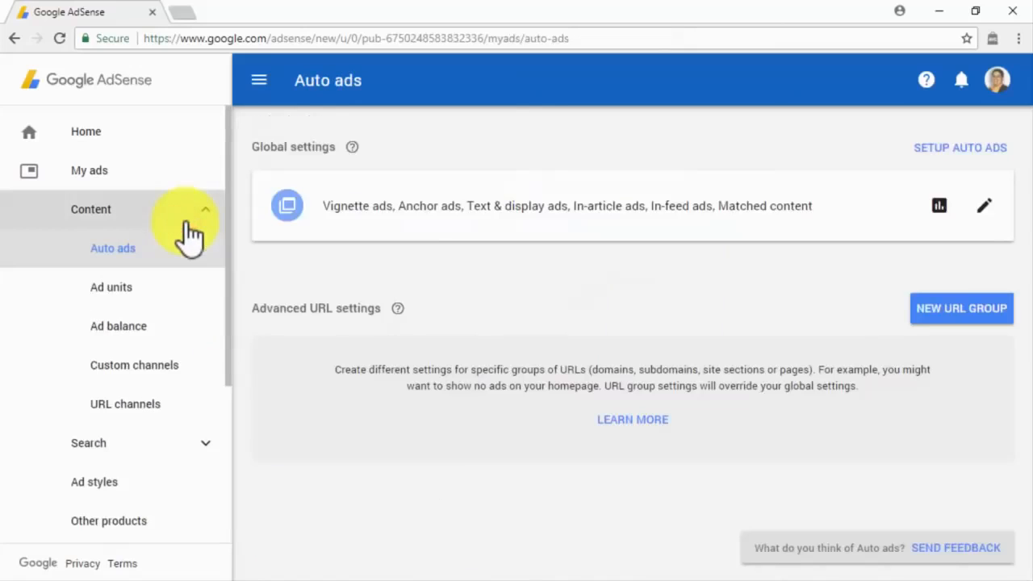
click(201, 293)
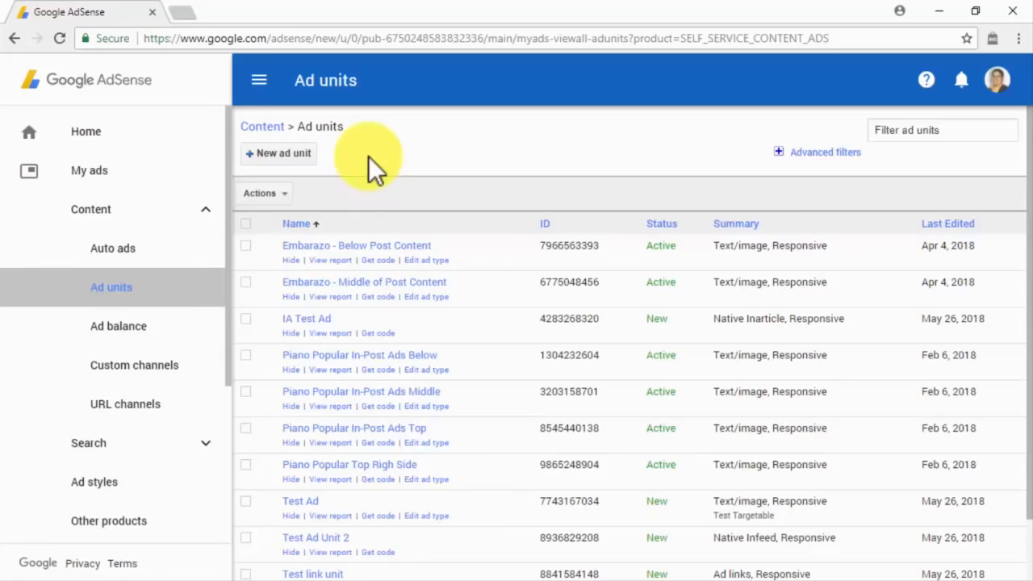
click(301, 162)
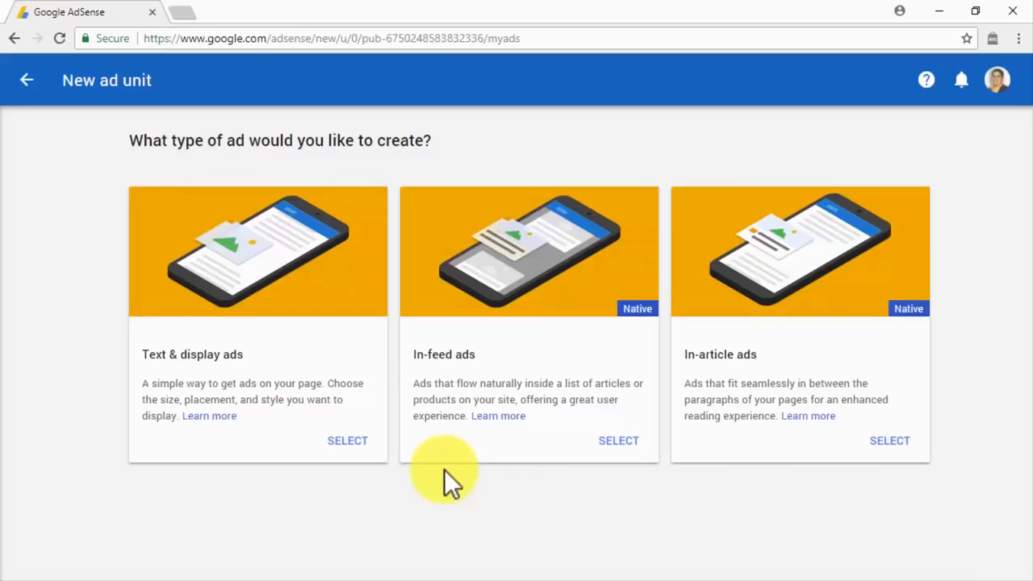
Choose Text & display, paste the unit name, and settle on Responsive size after trying Custom and Link.
click(346, 442)
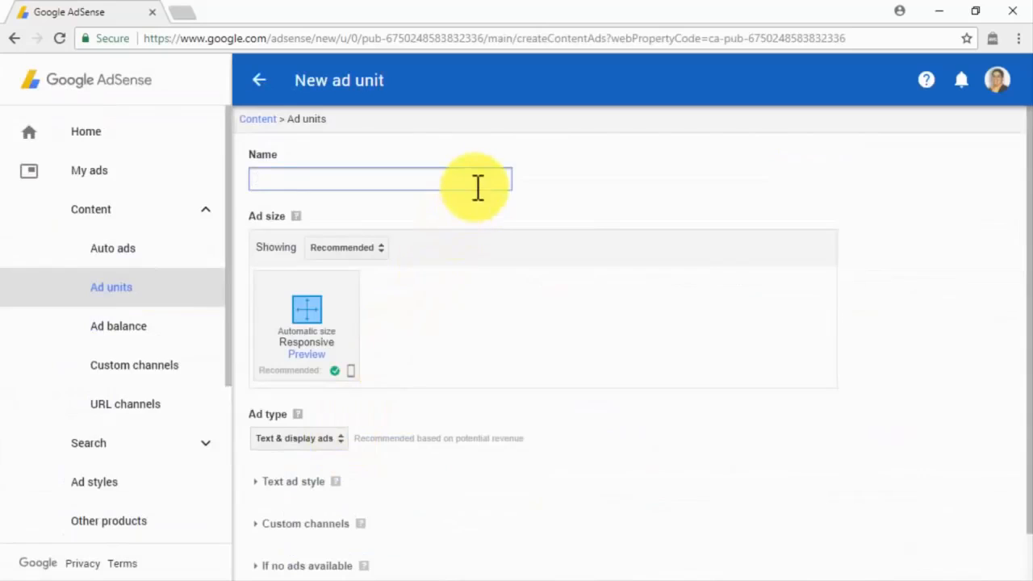
text(Text And Display Ad For abinadisuarez.com)
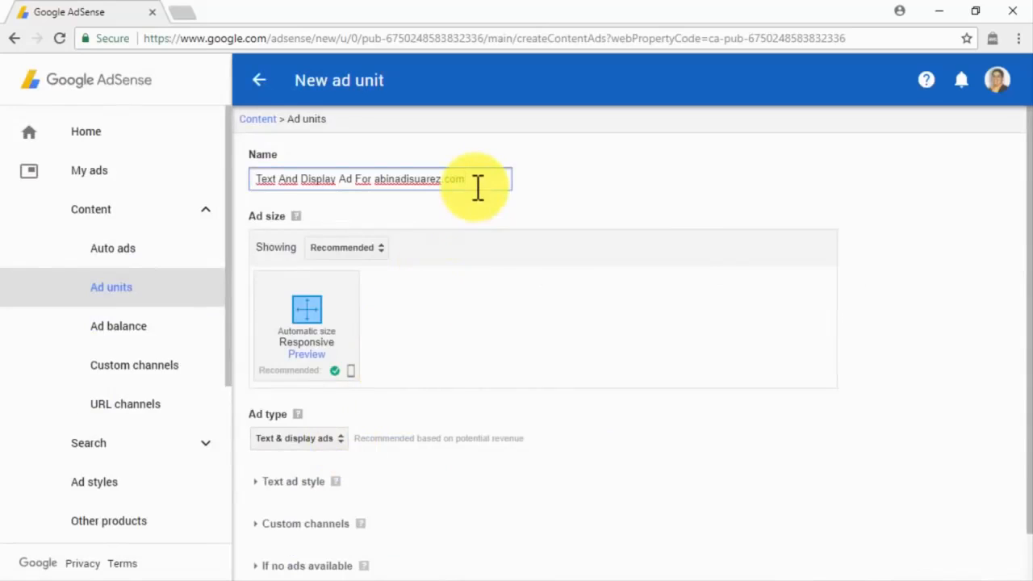
click(385, 249)
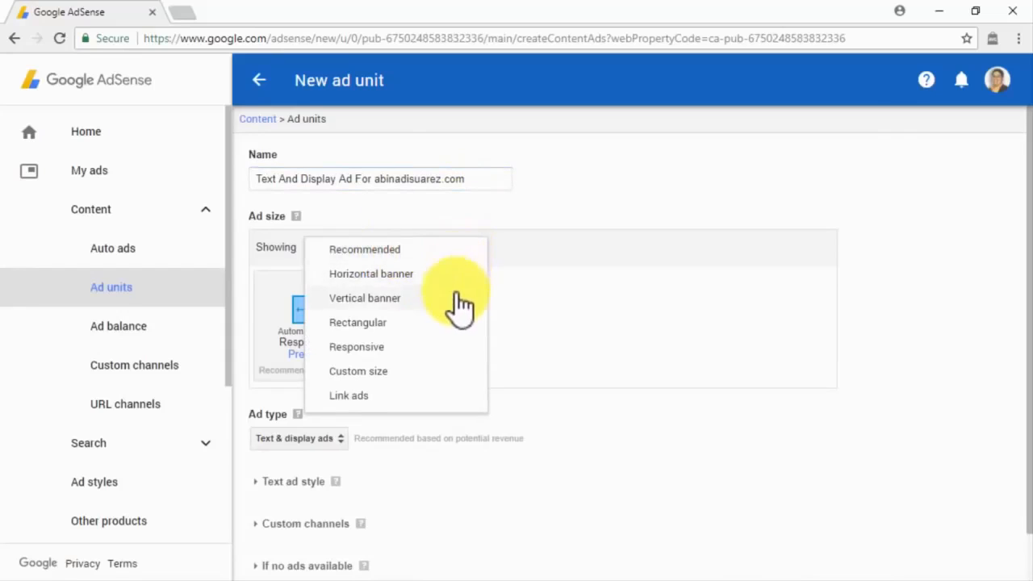
click(419, 369)
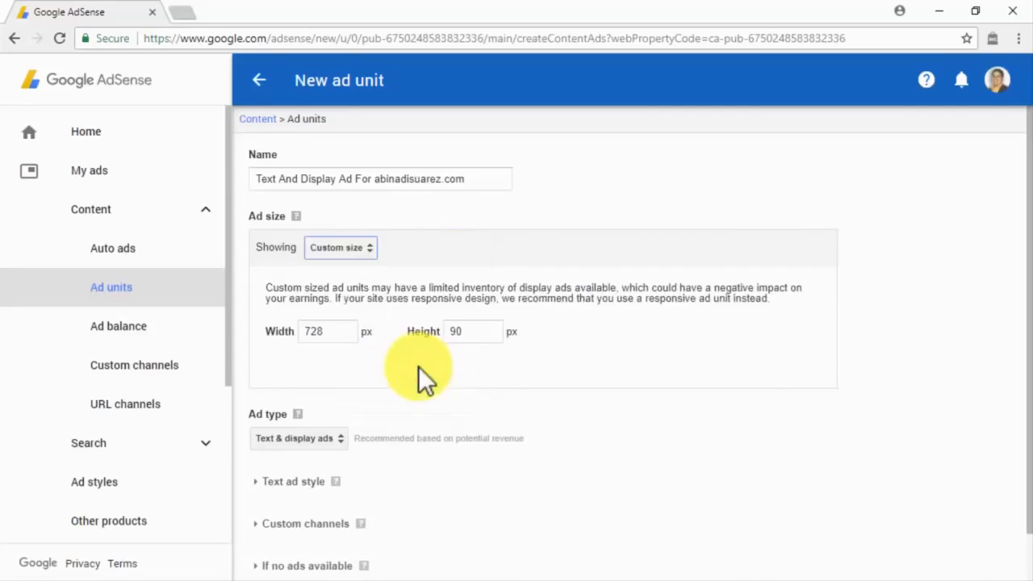
click(361, 251)
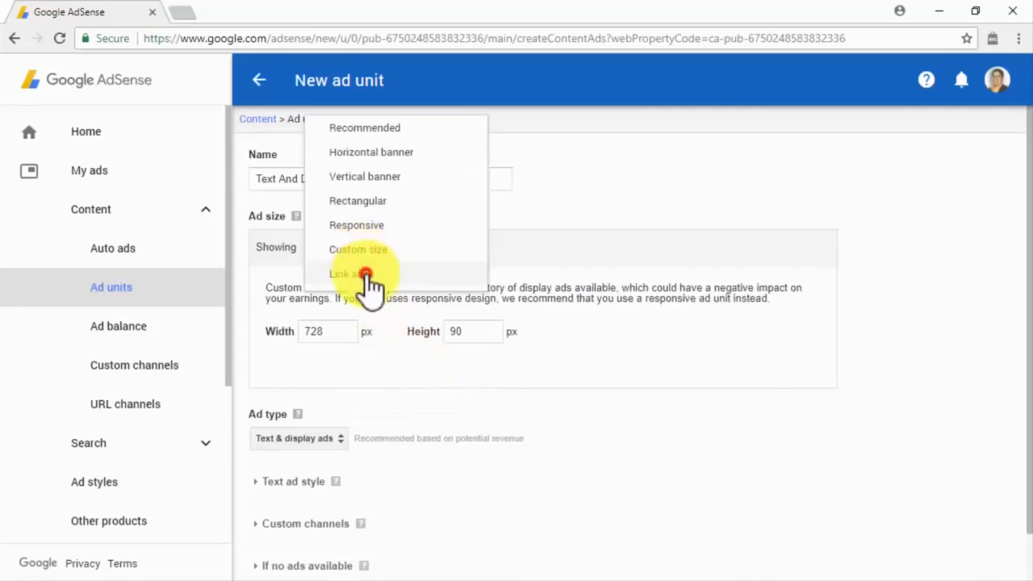
click(365, 274)
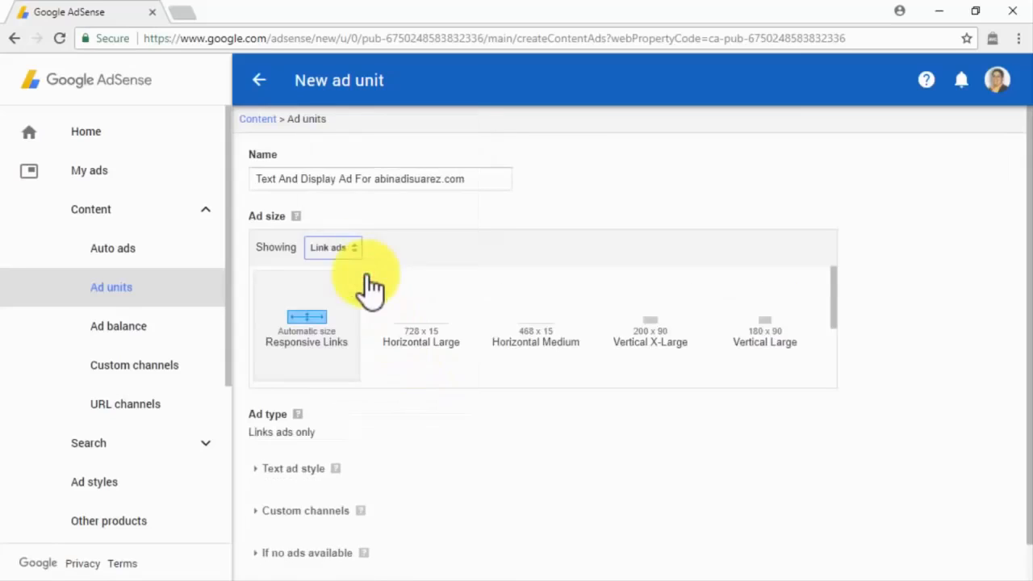
click(360, 255)
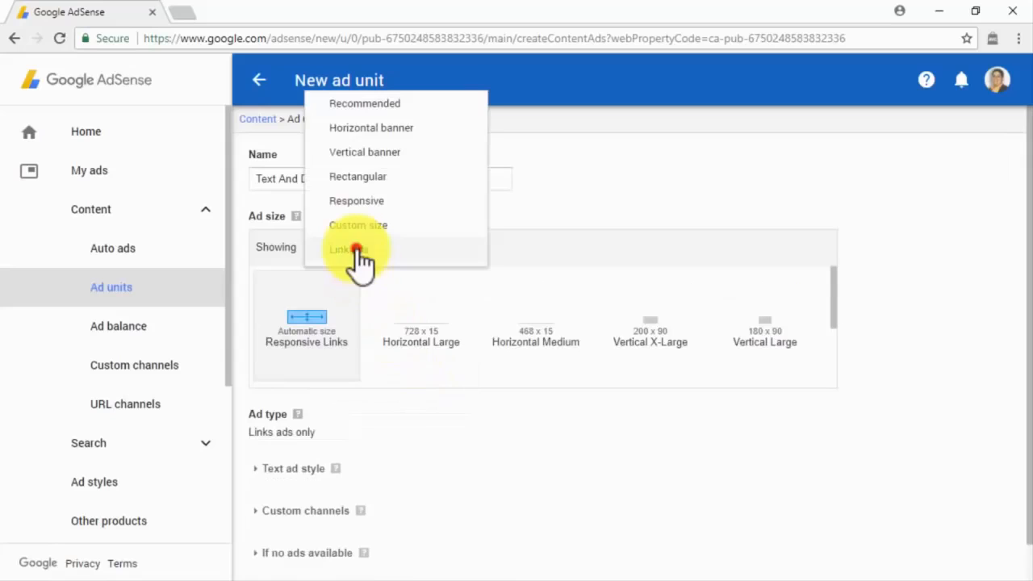
click(381, 202)
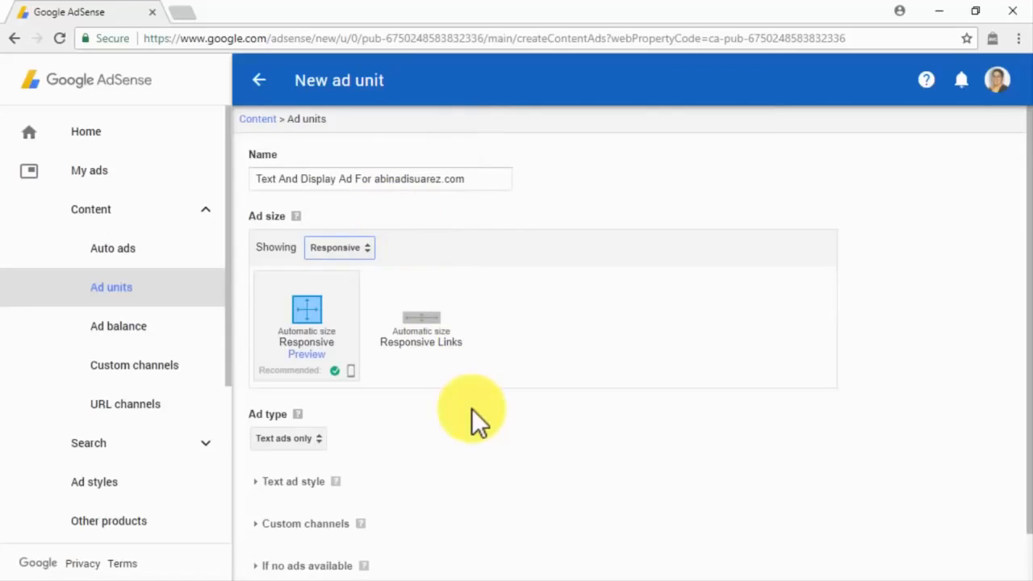
Allow both text and display ads and apply the Minimalist text ad style after previewing Neon.
scroll(471, 408, down, 1)
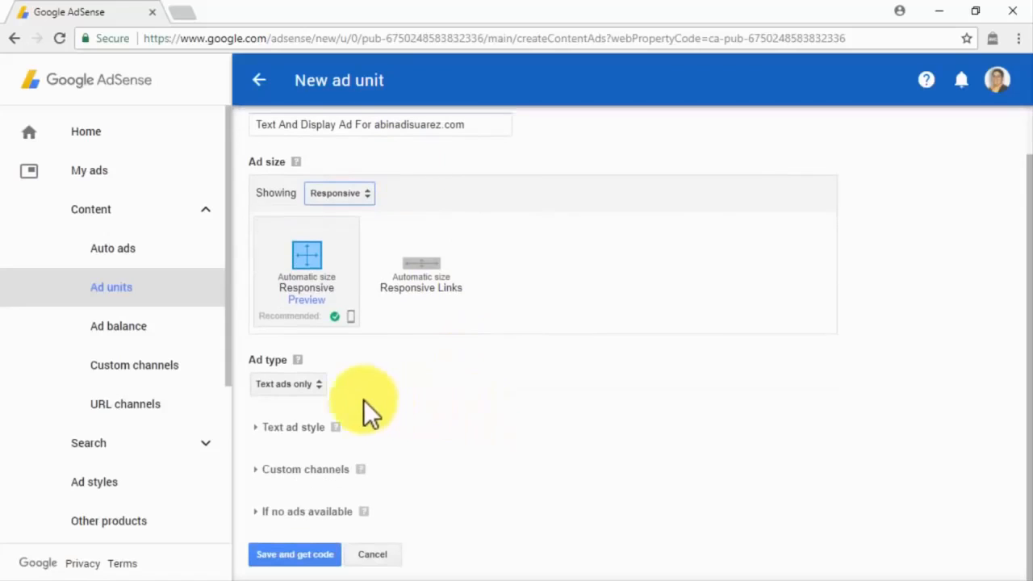
click(322, 384)
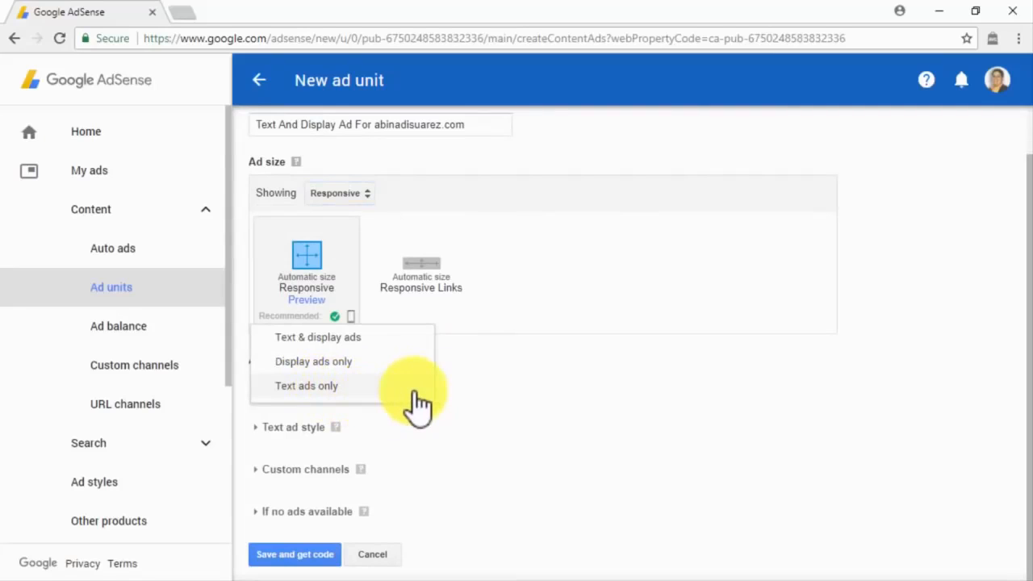
click(410, 339)
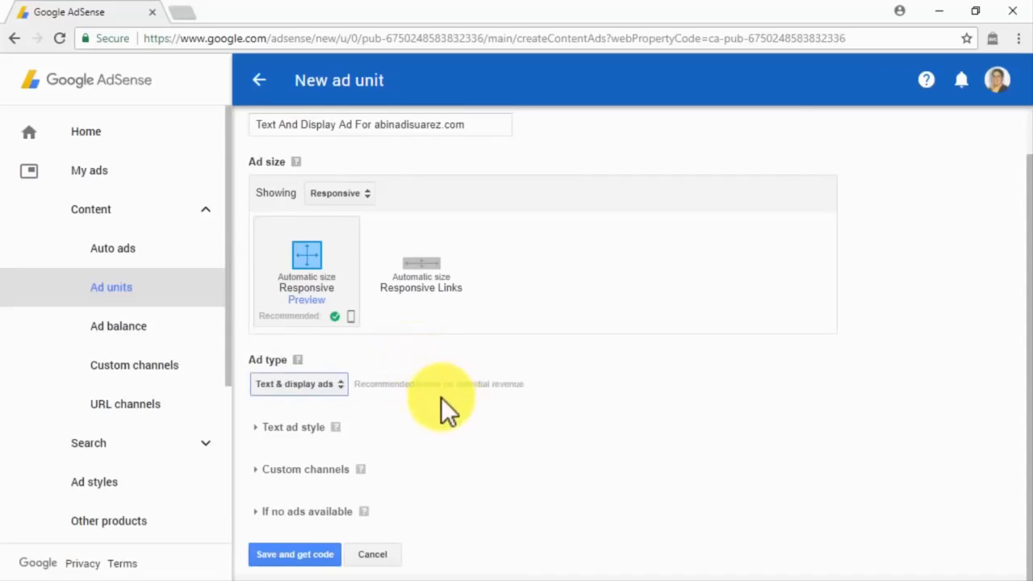
click(259, 425)
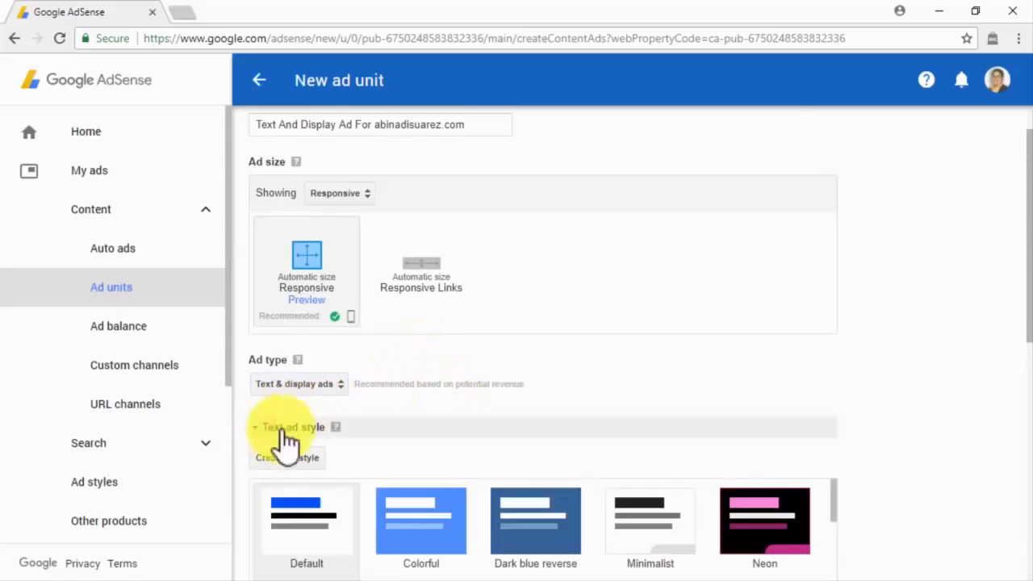
scroll(856, 453, down, 1)
scroll(856, 453, down, 4)
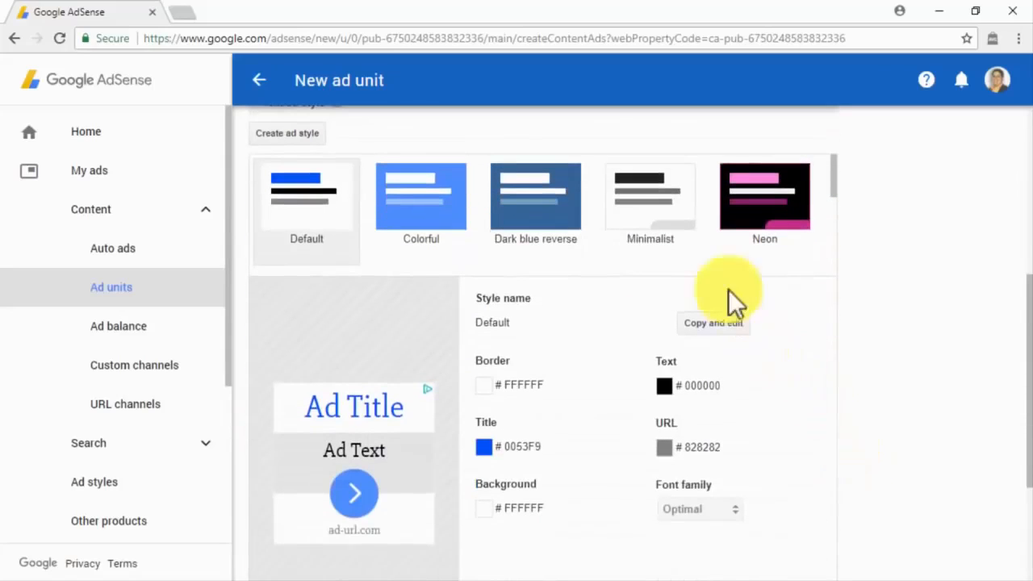
click(749, 222)
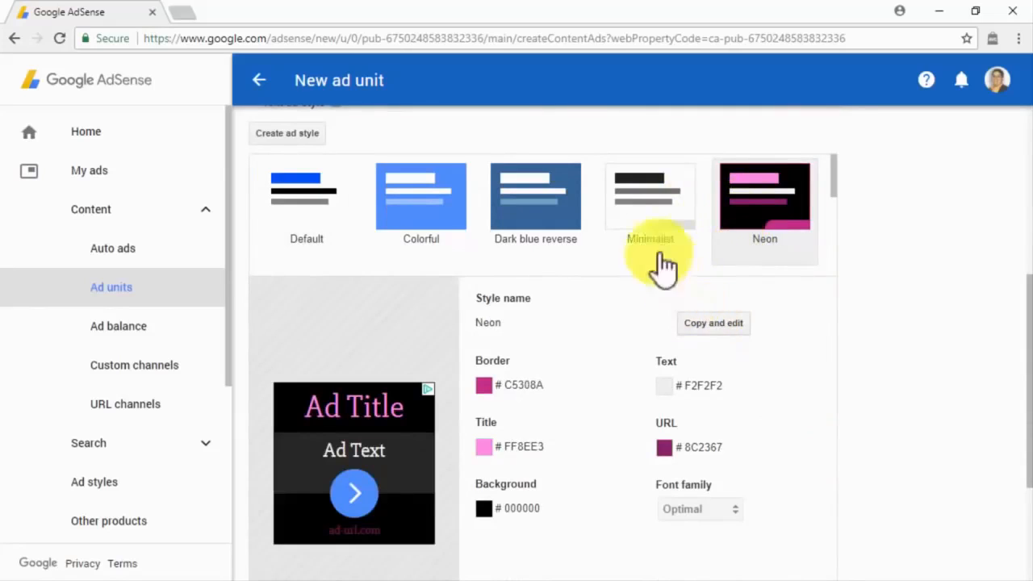
click(642, 224)
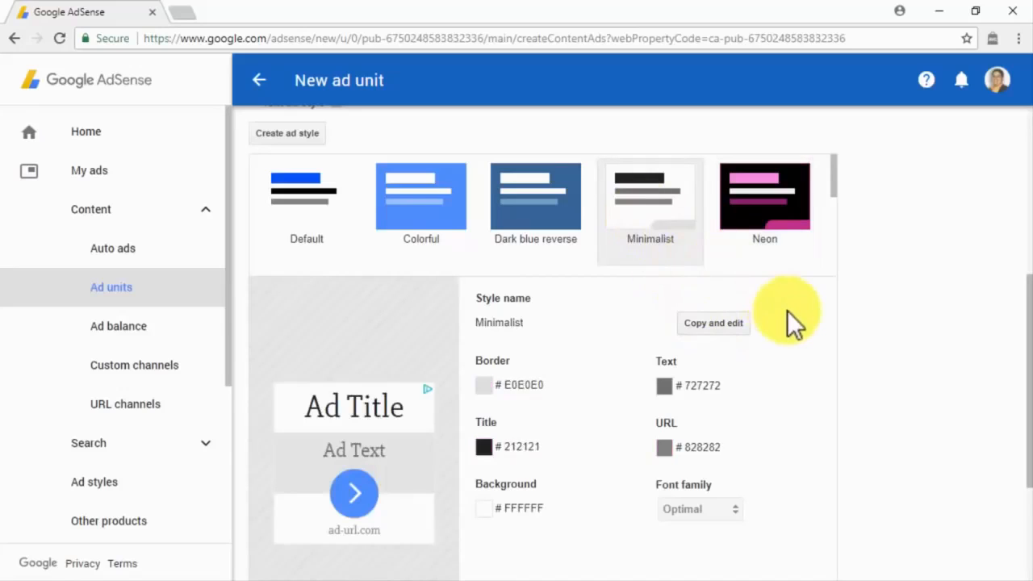
Expand the custom channel and 'If no ads available' sections of the form.
scroll(854, 356, down, 3)
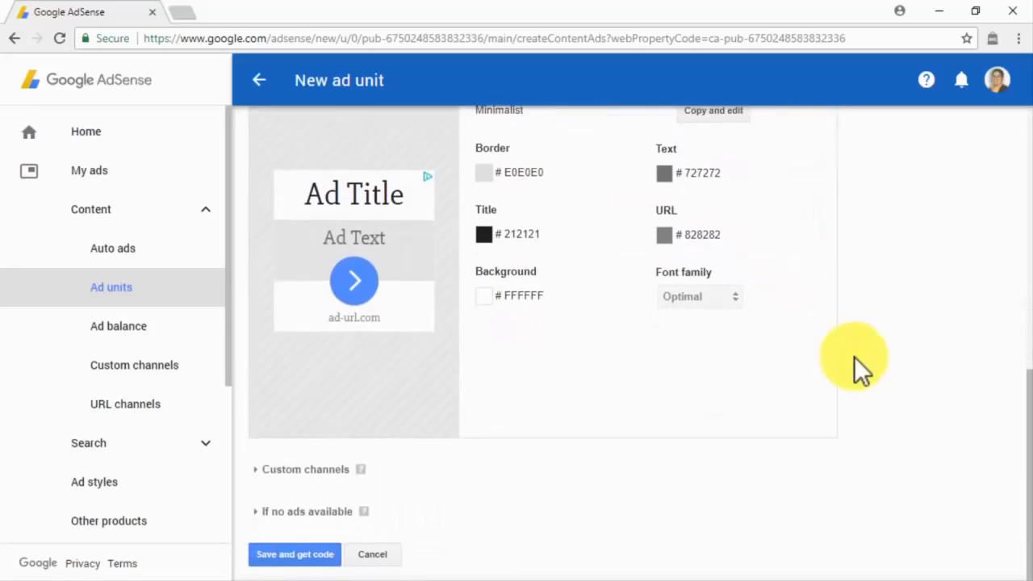
click(311, 470)
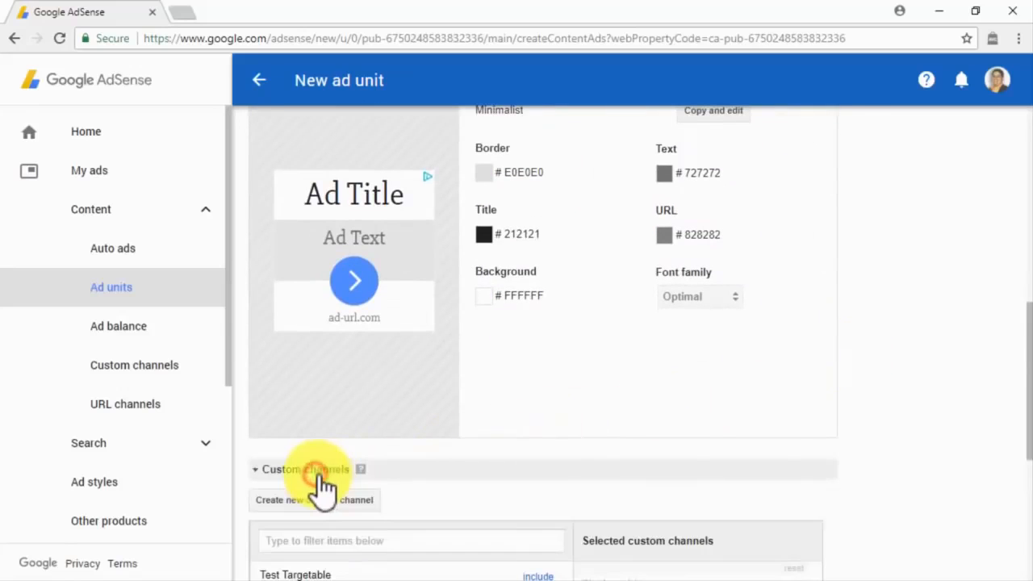
scroll(843, 487, down, 3)
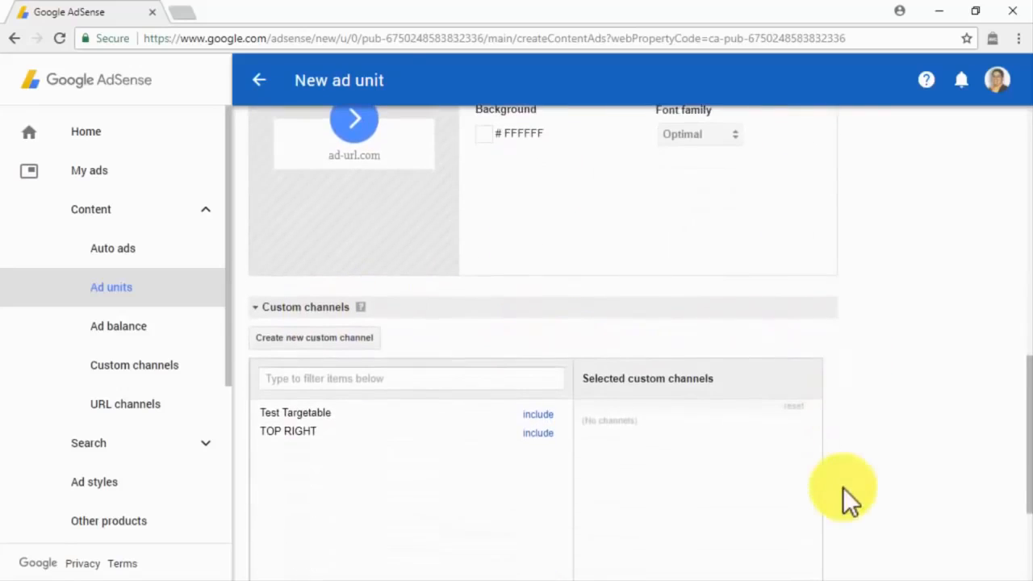
scroll(843, 487, down, 2)
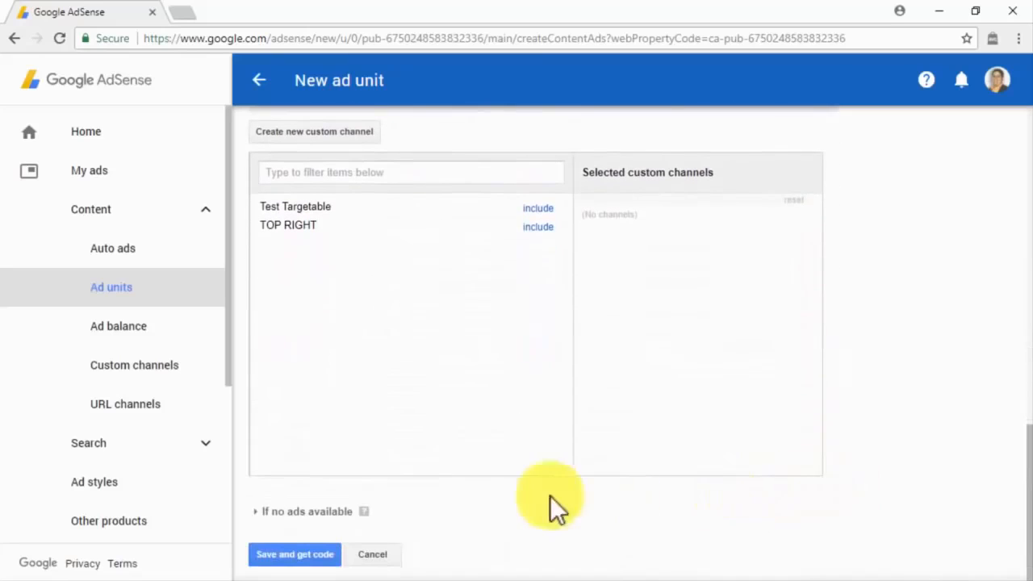
click(327, 511)
scroll(574, 533, down, 1)
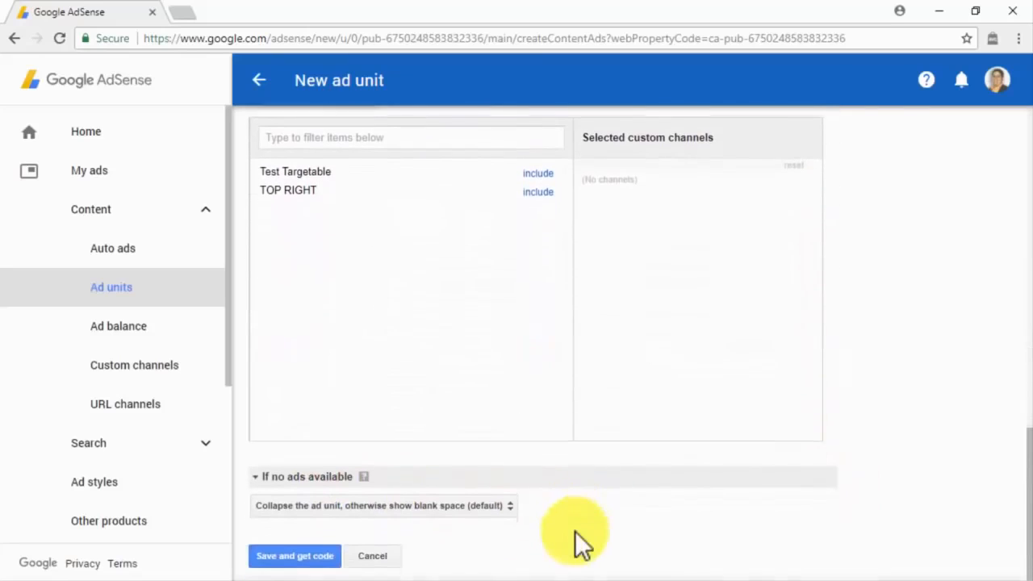
Try the Show other URL fallback, then revert to the default blank-space fallback.
click(507, 506)
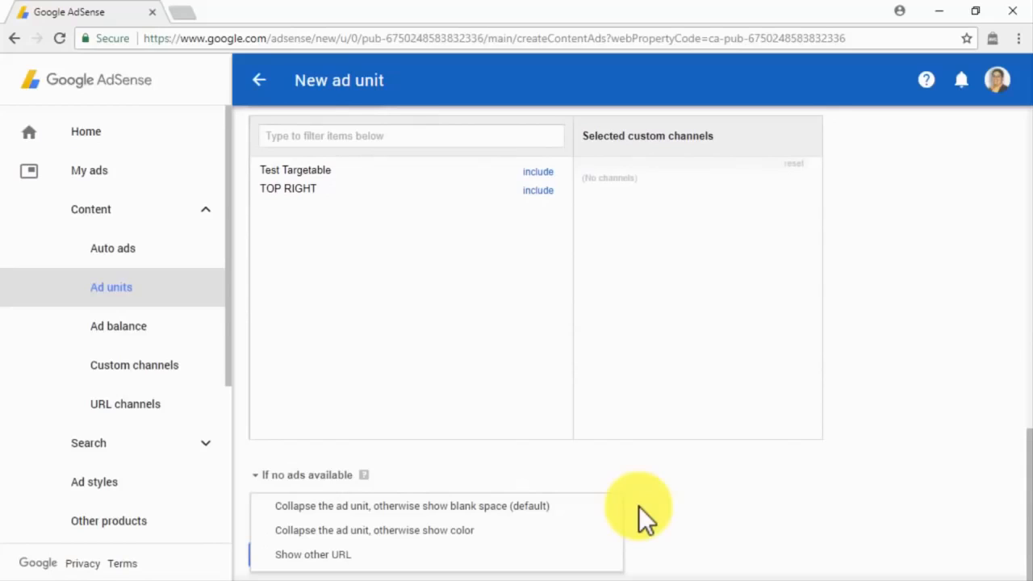
click(562, 556)
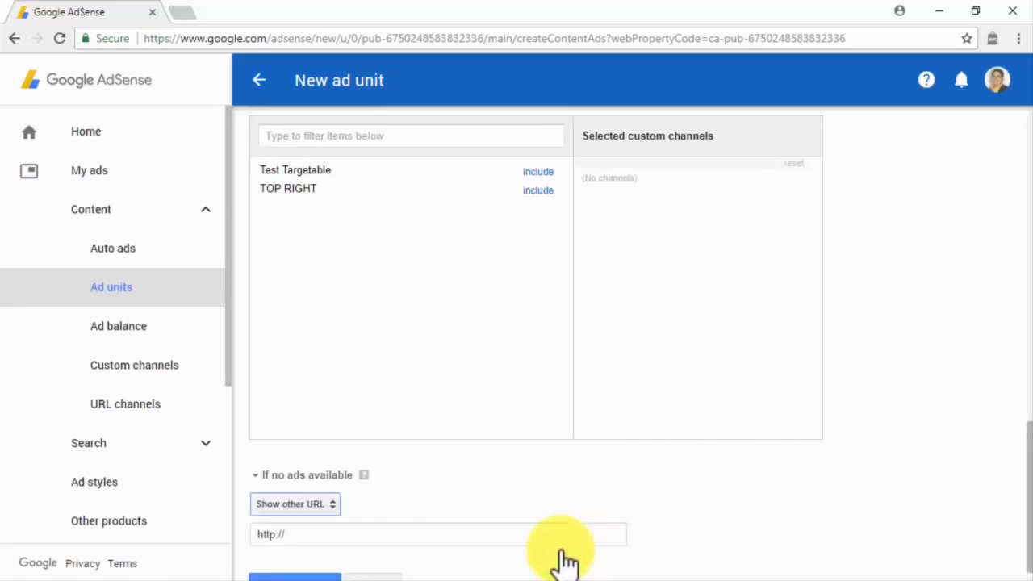
scroll(565, 561, down, 1)
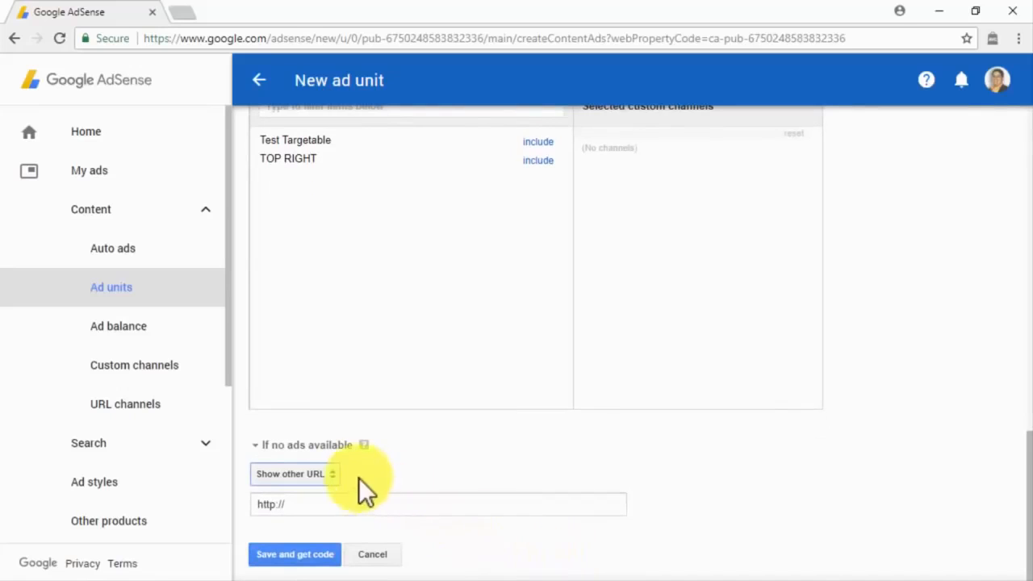
click(330, 476)
click(432, 427)
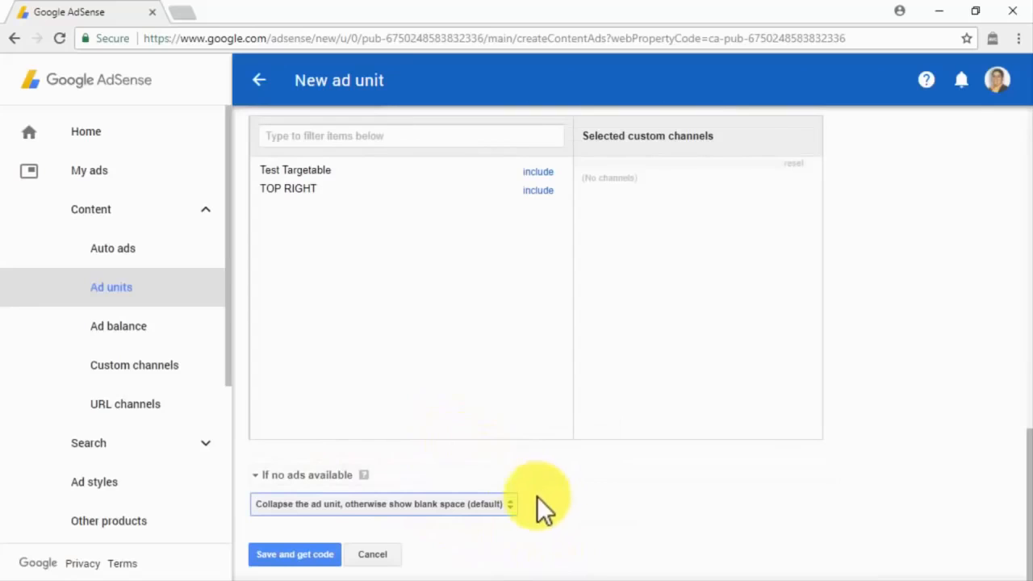
Save the ad unit, copy its ad code, and return to create another ad unit.
click(323, 557)
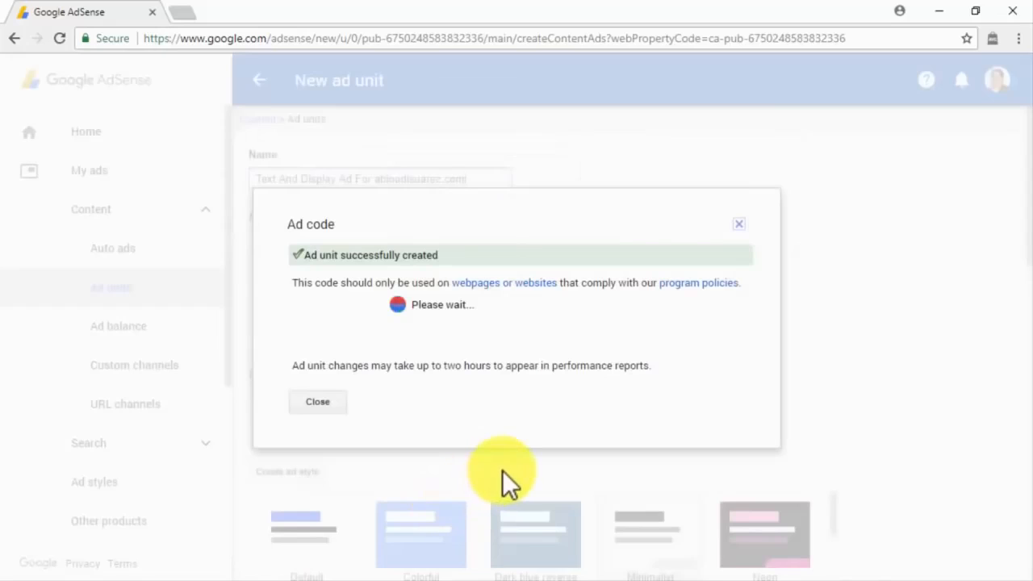
right_click(423, 304)
click(431, 313)
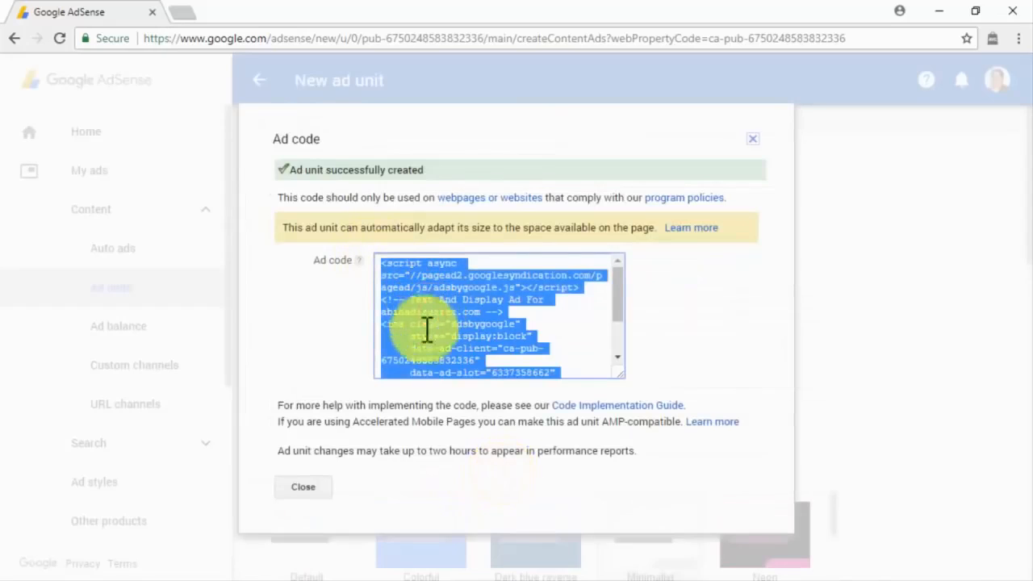
click(305, 489)
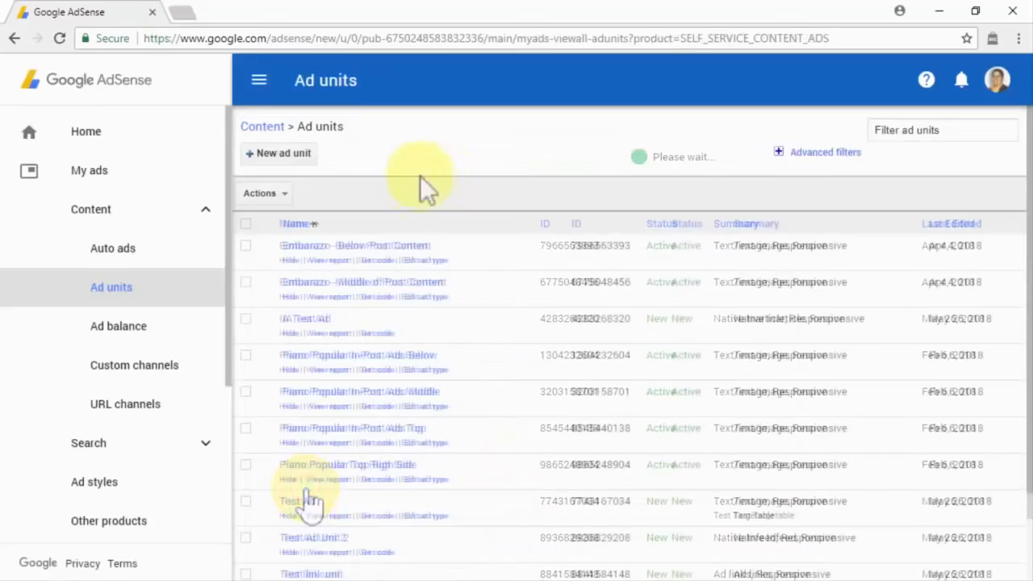
click(302, 153)
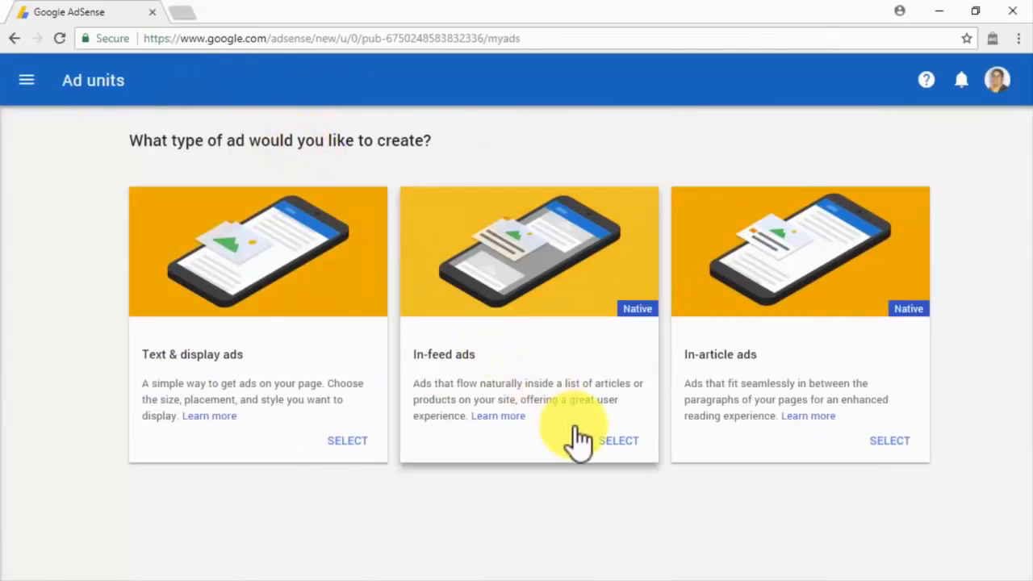
Start an In-feed ad styled manually with the Image on the side template and continue.
click(604, 449)
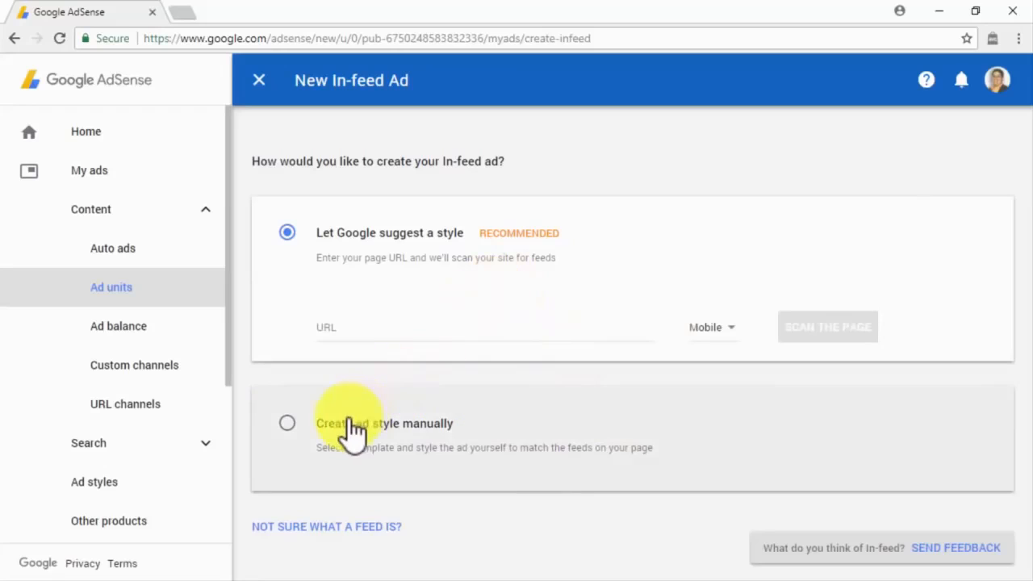
click(349, 427)
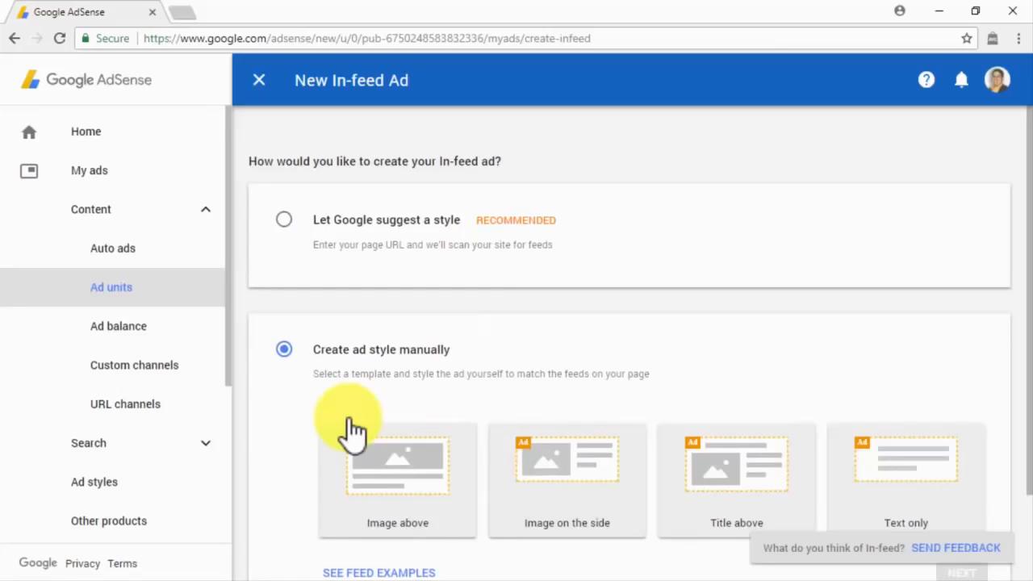
click(572, 466)
scroll(573, 466, down, 2)
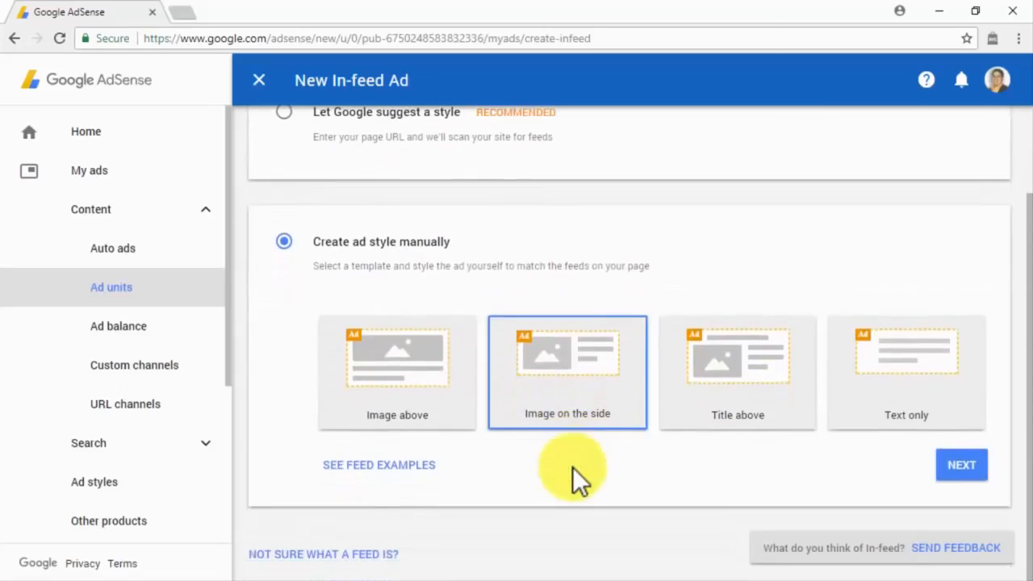
click(955, 460)
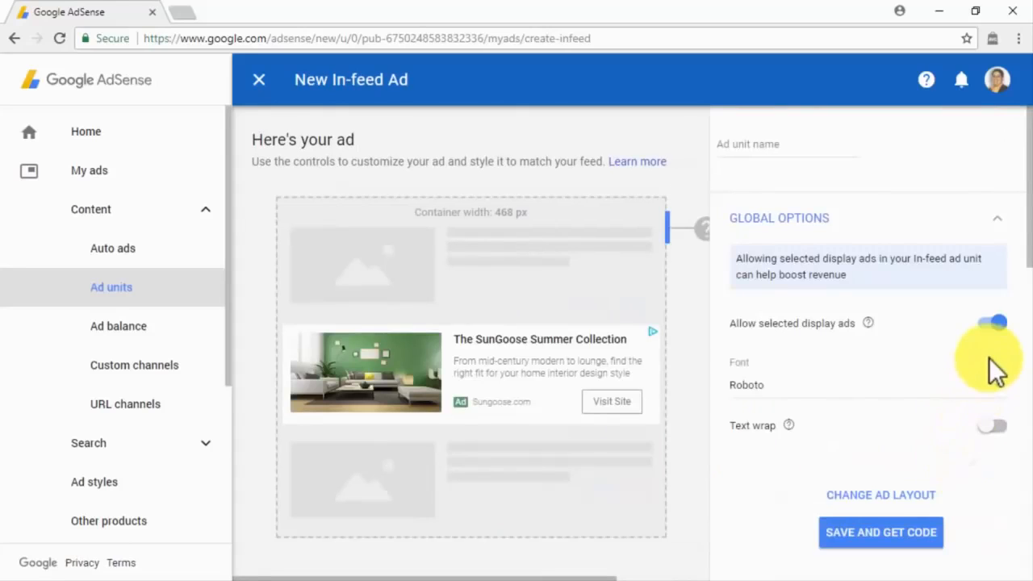
Review the Image, Headline, Description, URL and Button settings, then close the manual editor.
scroll(997, 371, down, 2)
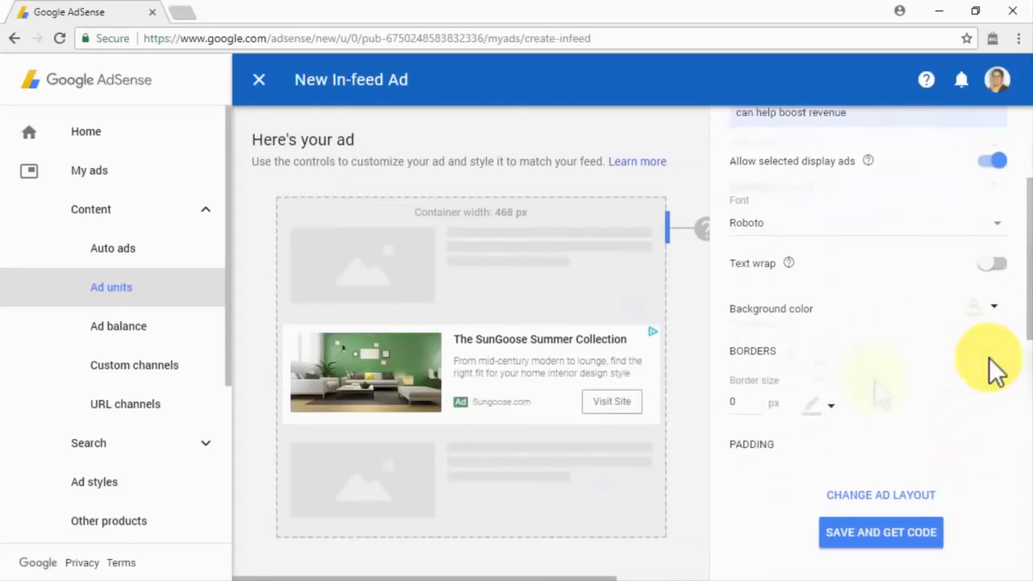
scroll(888, 386, down, 2)
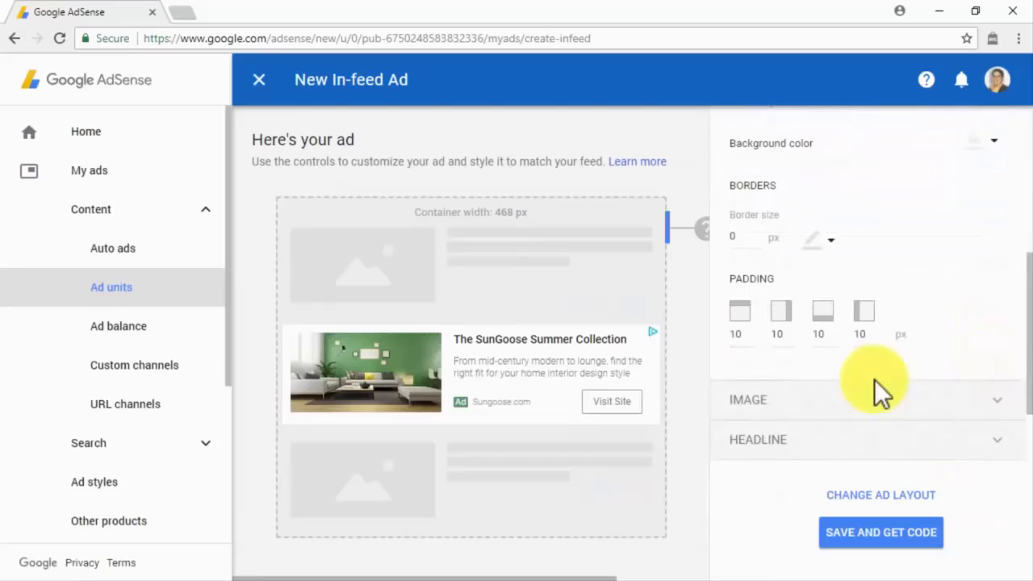
scroll(876, 388, down, 2)
click(894, 300)
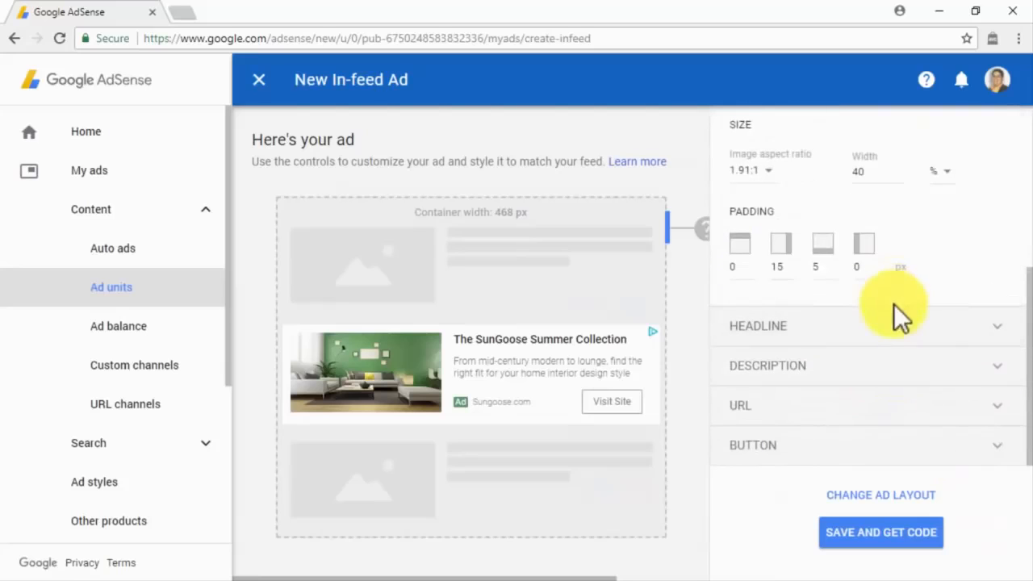
click(894, 329)
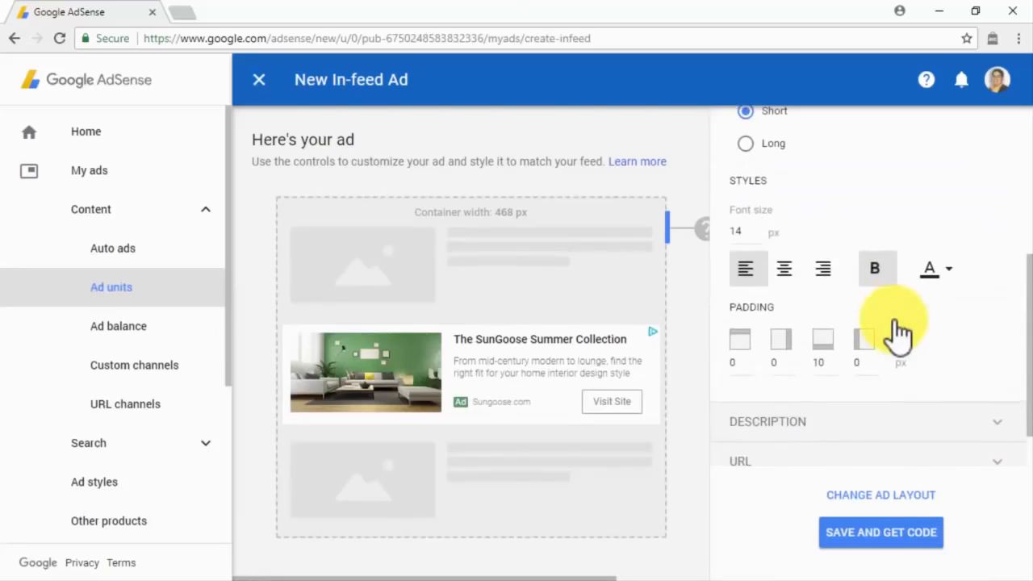
click(878, 428)
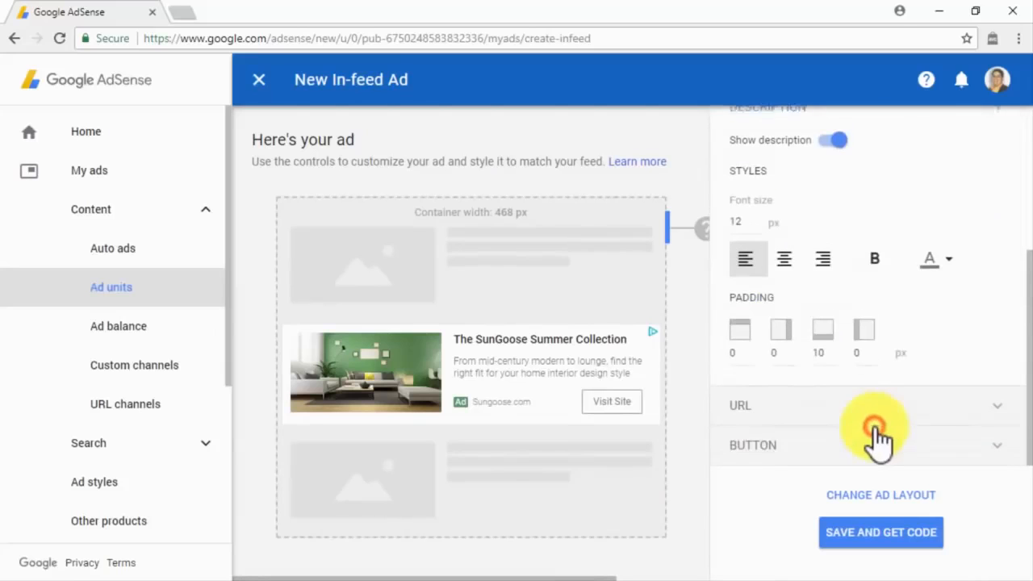
click(878, 415)
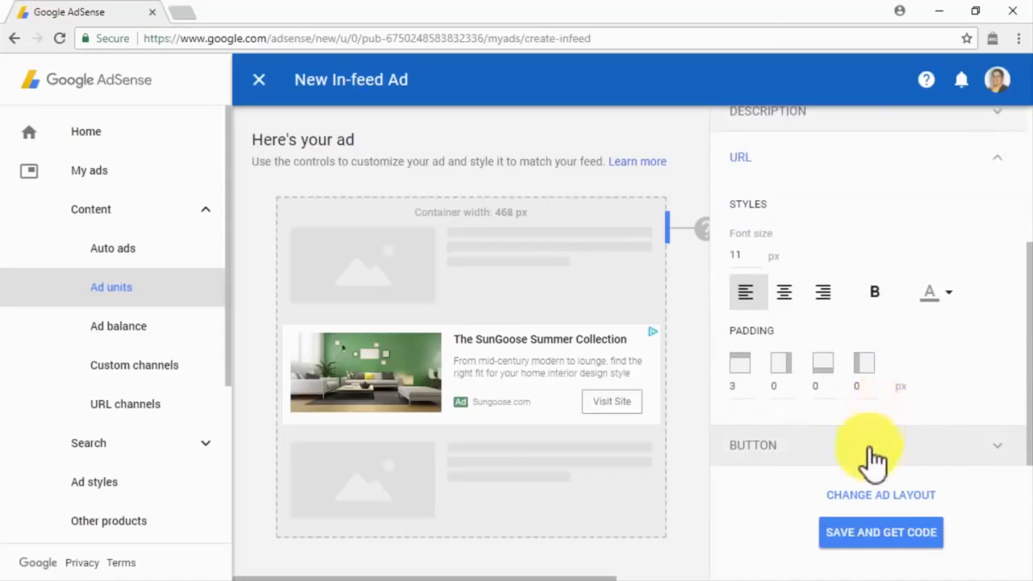
click(871, 449)
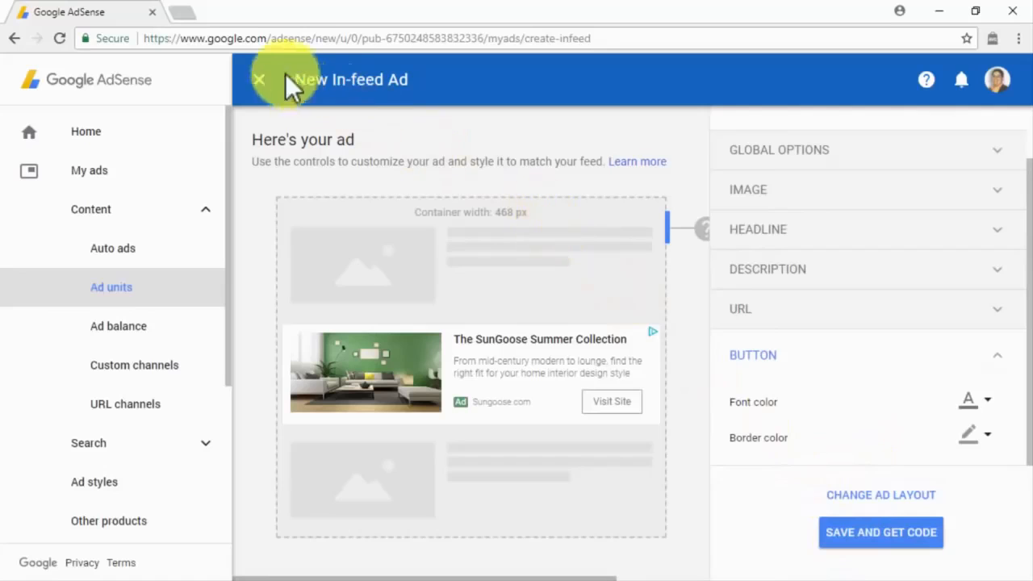
click(261, 79)
Start a new In-feed ad and scan diabetescaremadeeasy.com as a Desktop page for a suggested style.
click(623, 438)
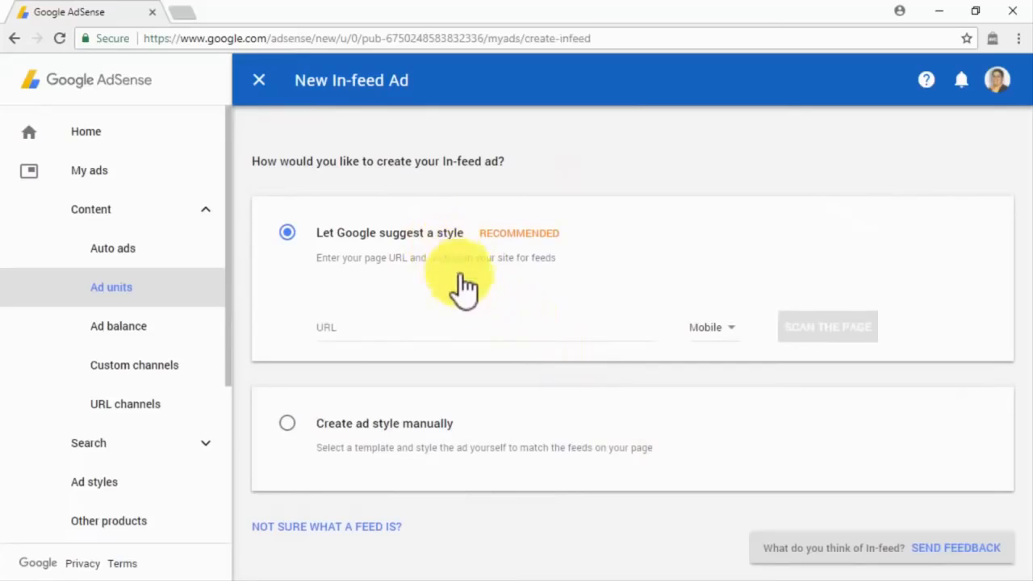
click(491, 329)
text(diabetescaremadeeasy.com)
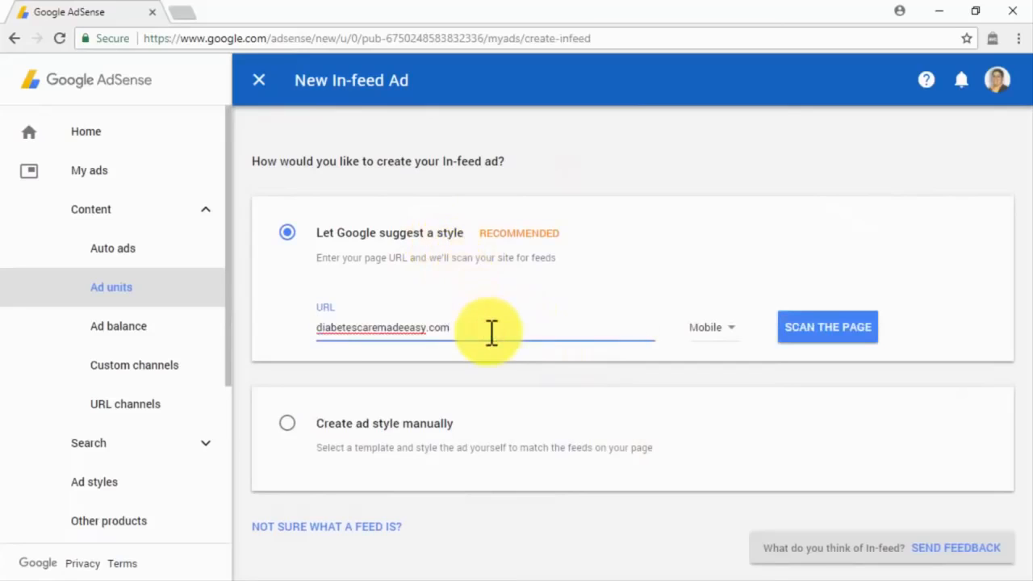
click(714, 329)
click(718, 355)
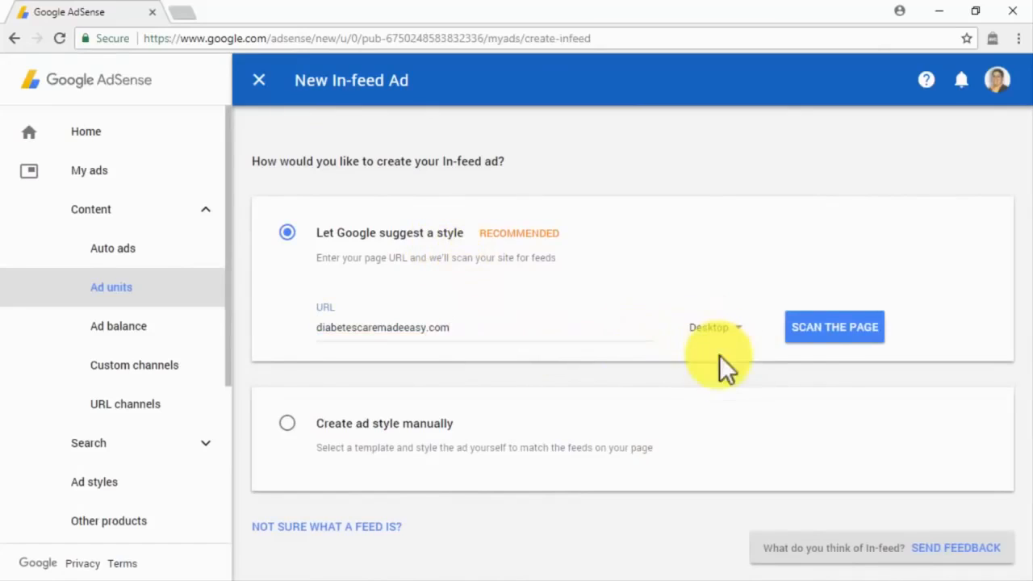
click(826, 327)
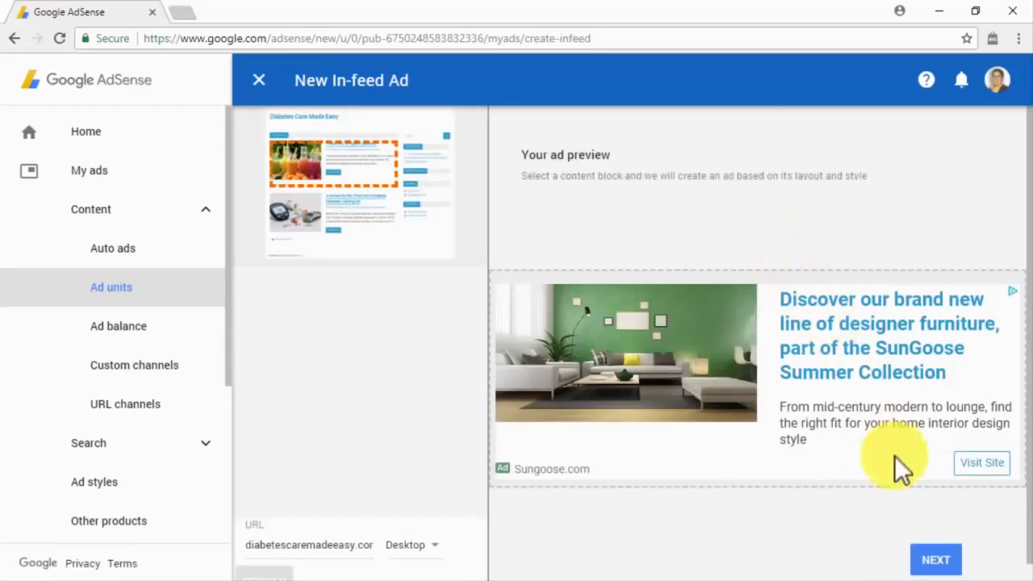
Accept the suggested ad and review its Image, Headline, Description, URL and Button settings.
click(936, 559)
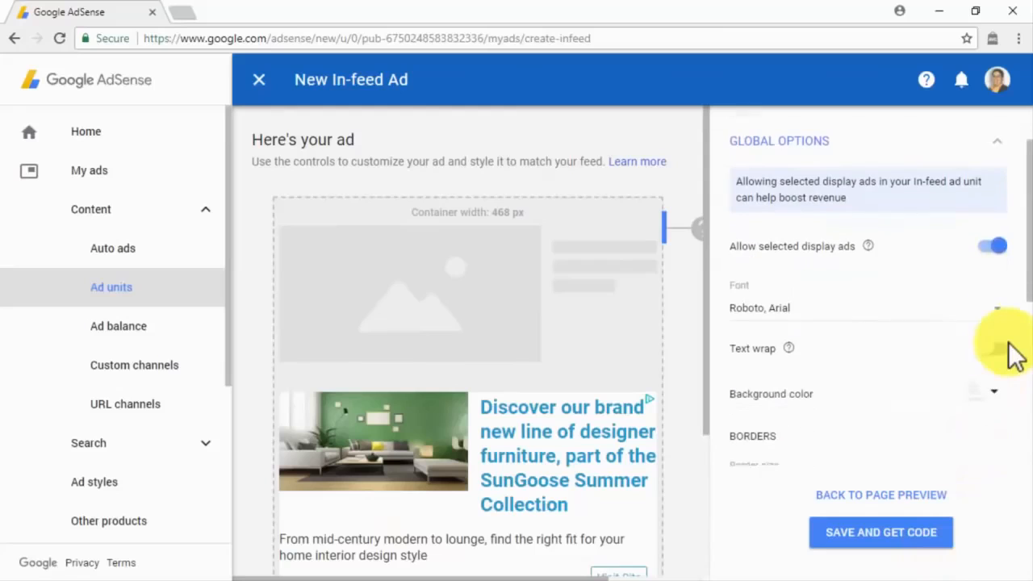
scroll(1015, 355, down, 3)
scroll(1016, 355, down, 3)
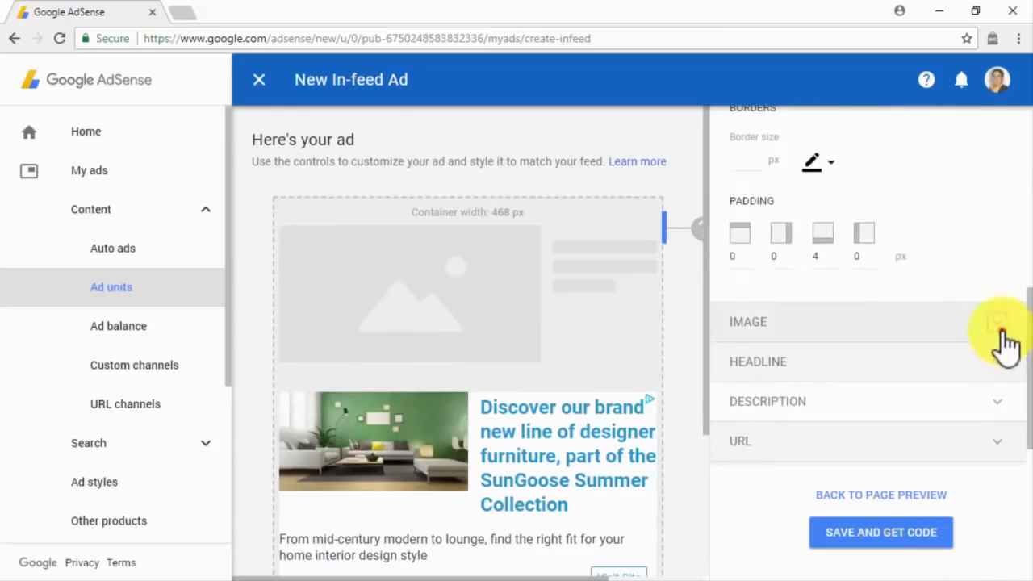
click(1007, 337)
click(1007, 337)
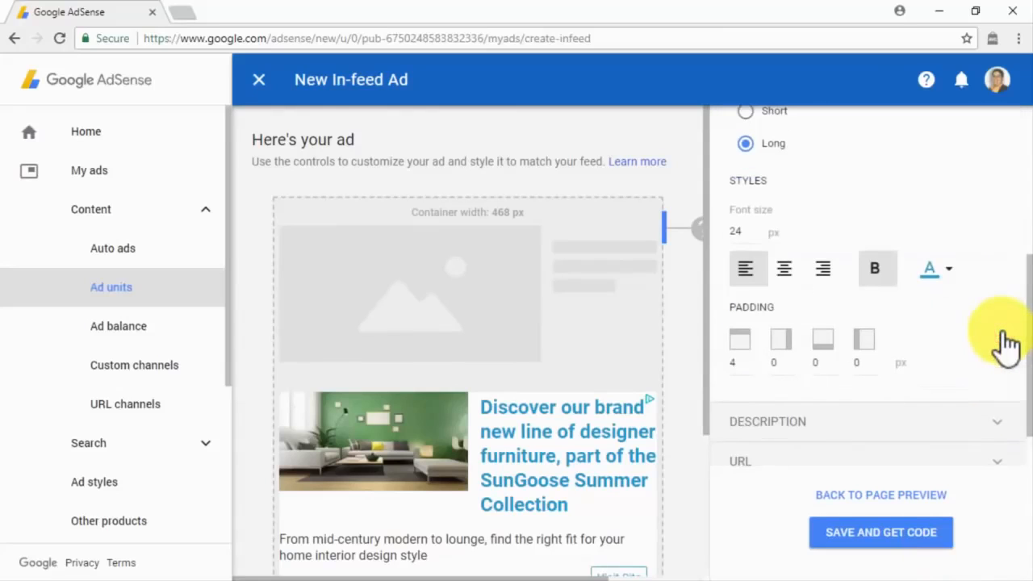
click(1006, 423)
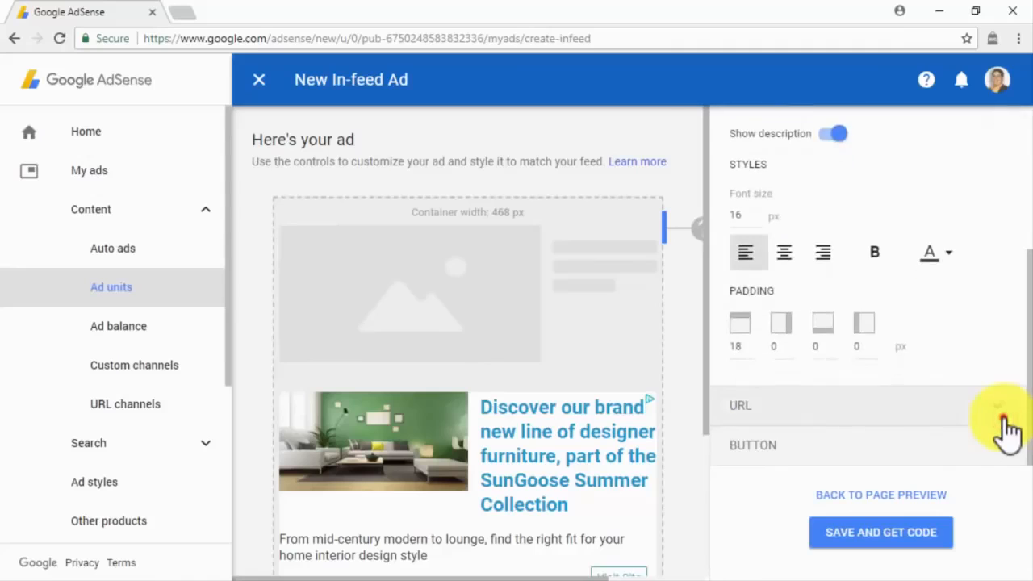
click(1005, 419)
click(1007, 452)
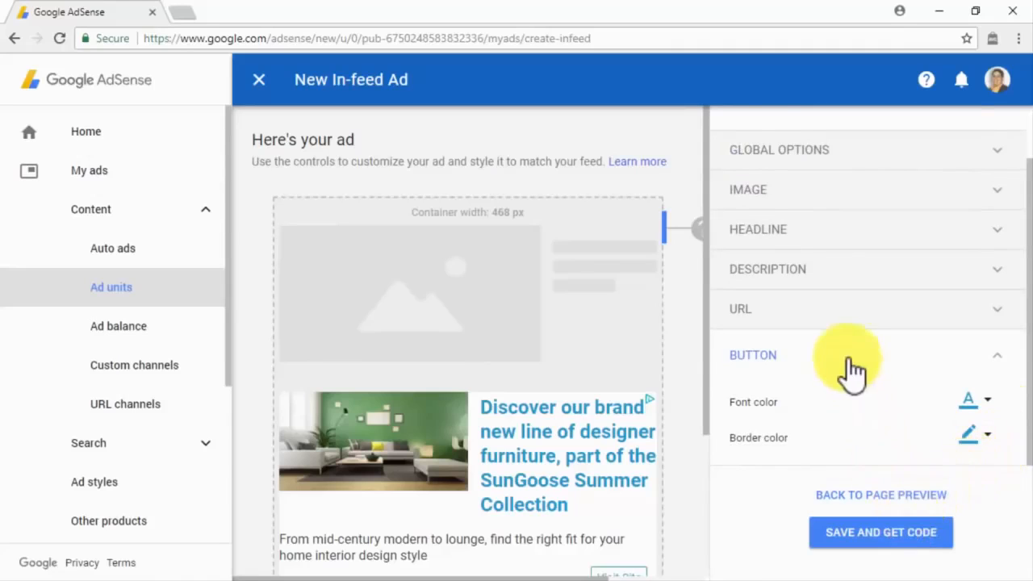
scroll(847, 359, up, 1)
Name the unit DCME In-Feed Ad and save it to get the code.
click(790, 145)
text(DCME In-Feed Ad)
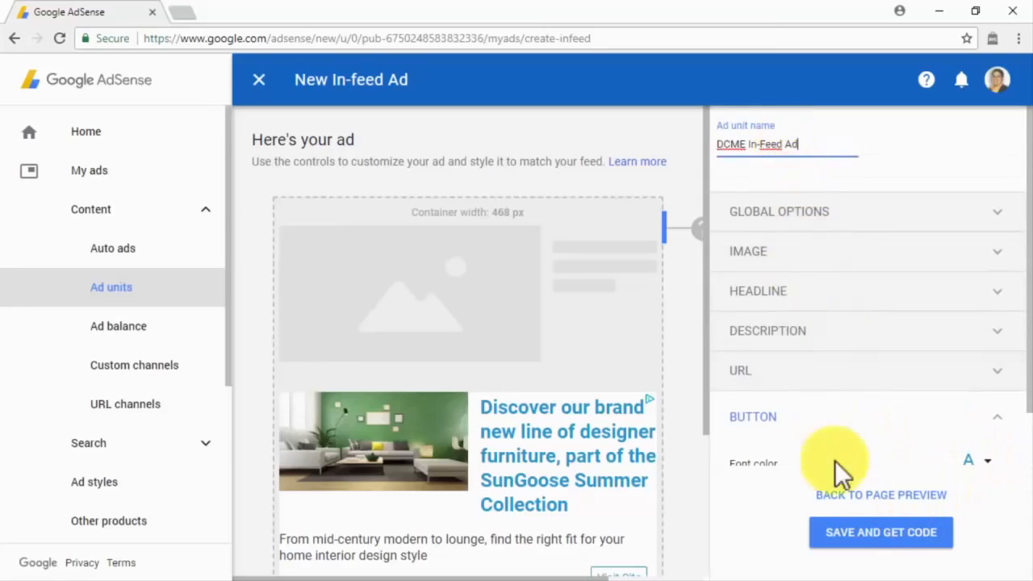
click(859, 534)
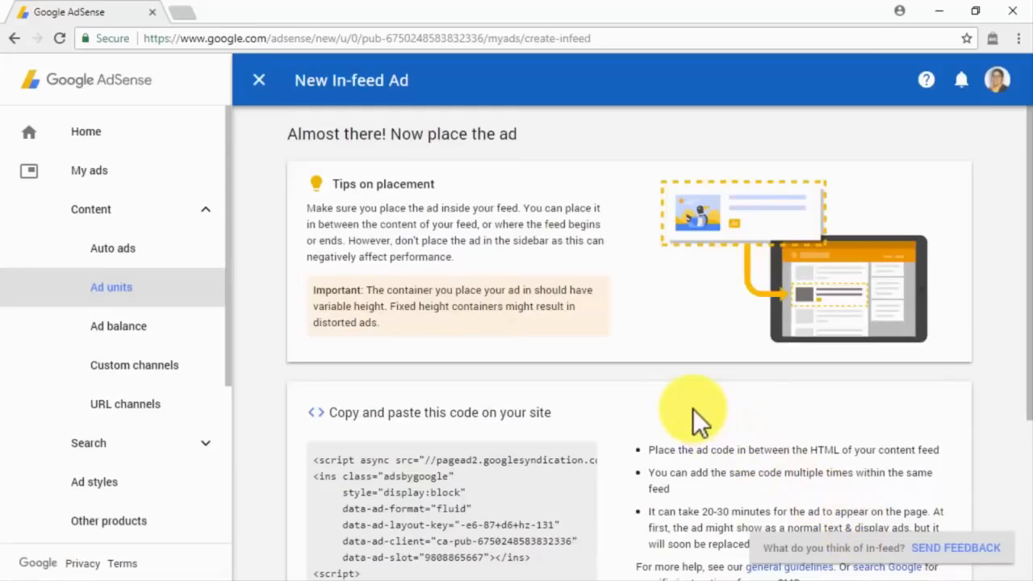
Copy the in-feed code snippet, finish the setup, and begin another new ad unit.
scroll(692, 408, down, 2)
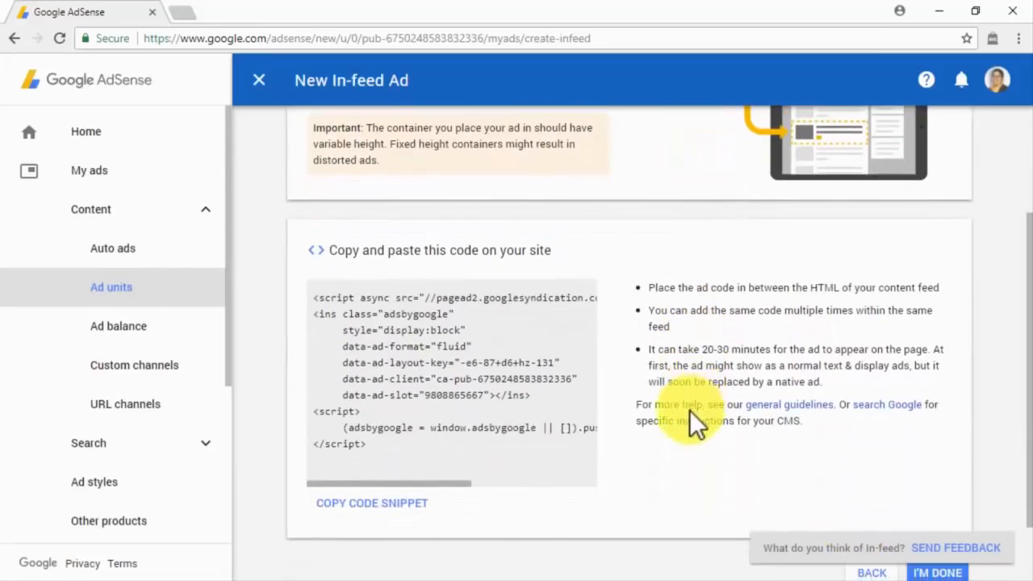
click(404, 506)
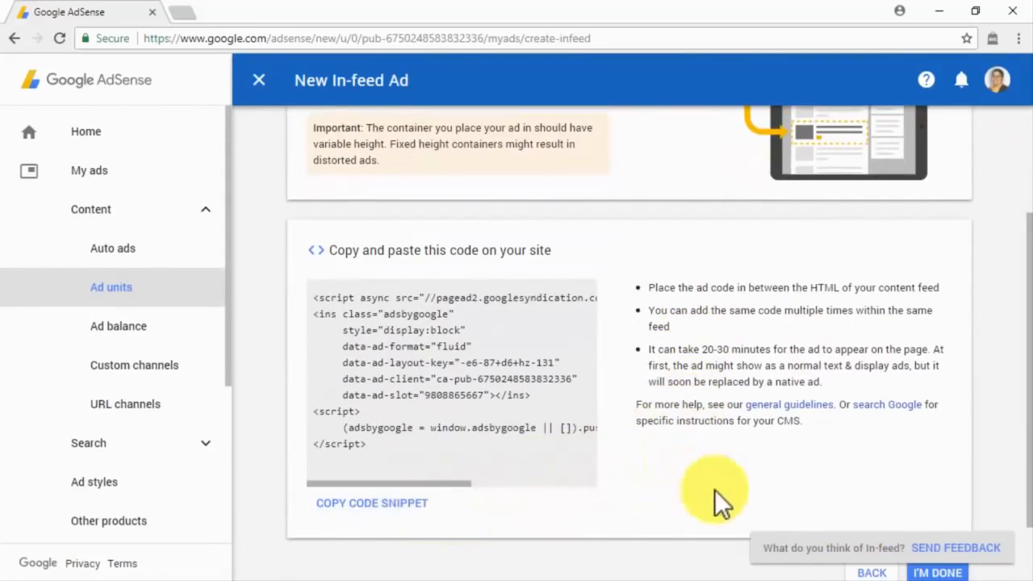
click(923, 573)
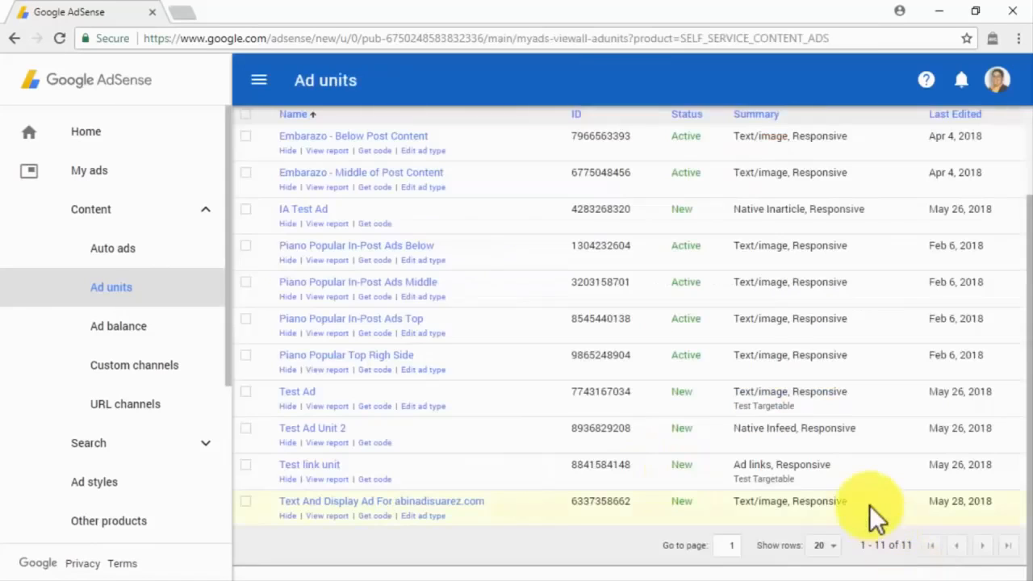
scroll(869, 505, up, 2)
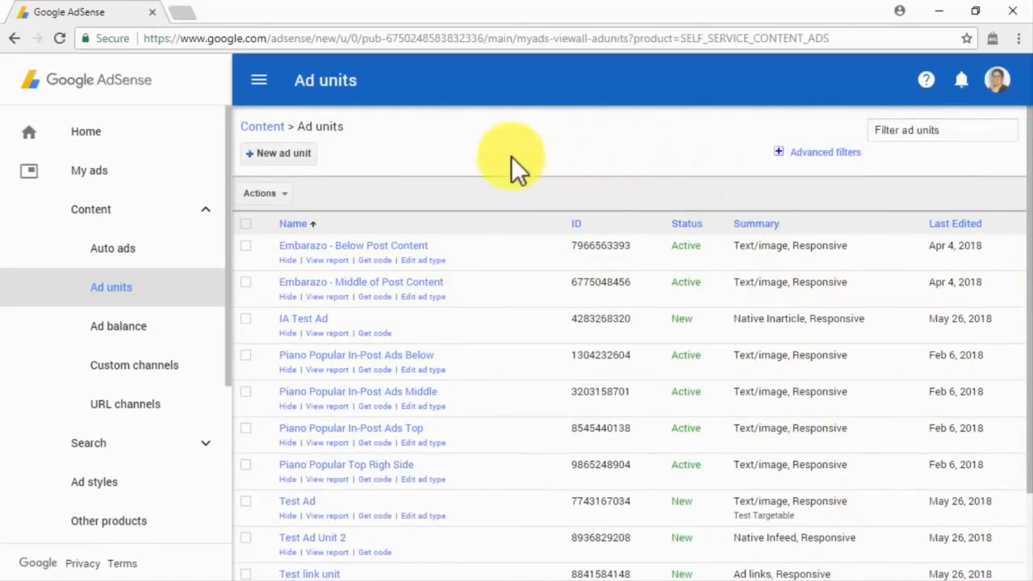
click(311, 152)
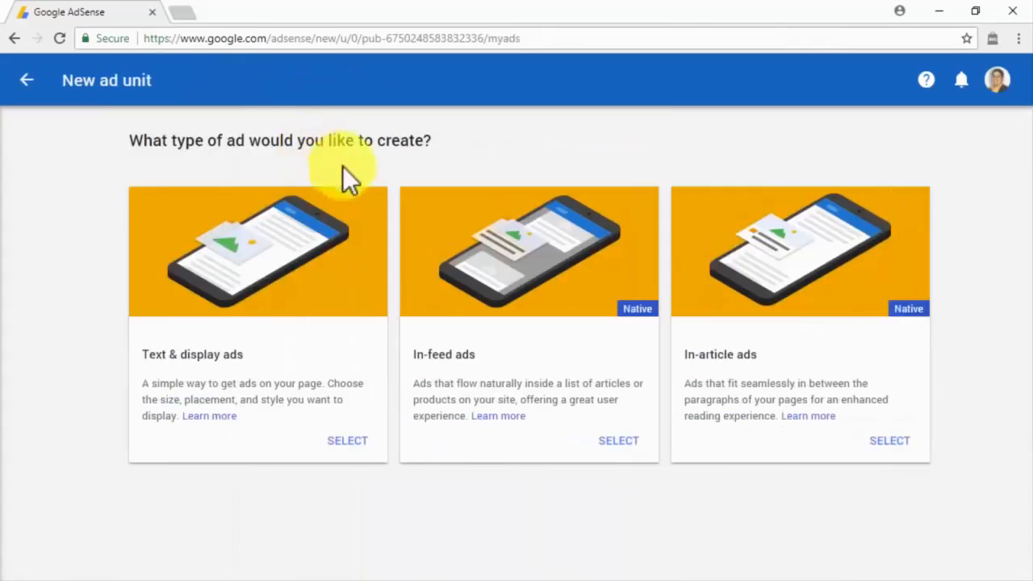
Create and save a named in-article ad unit with Google-optimized styles, and copy its code snippet.
click(888, 441)
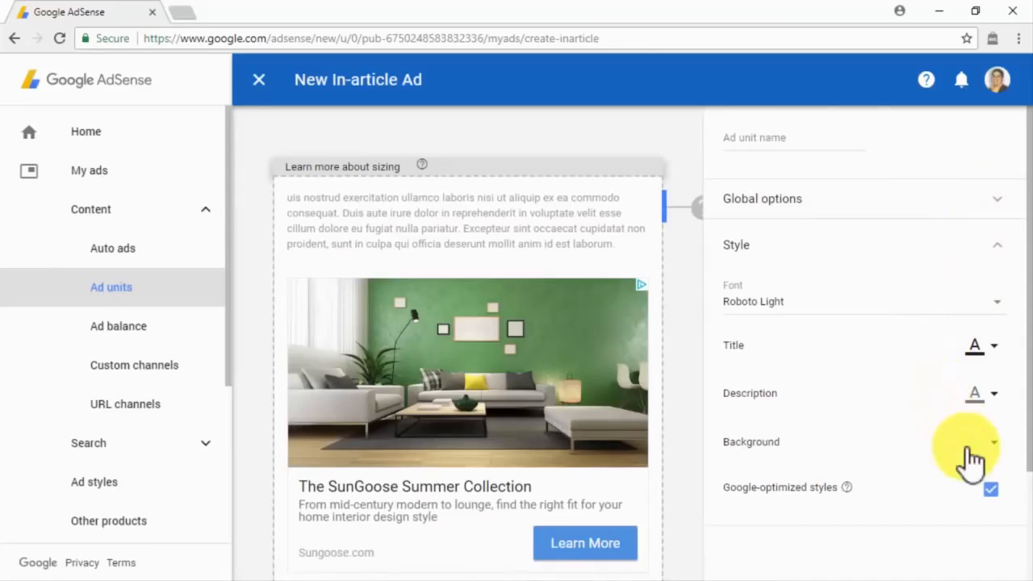
click(992, 490)
click(992, 490)
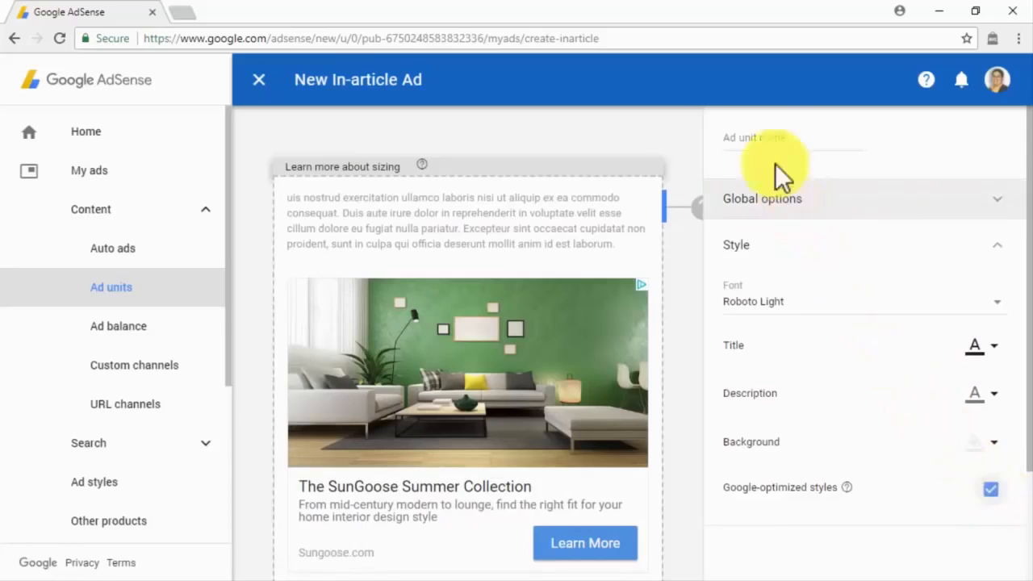
click(765, 138)
key(ctrl+v)
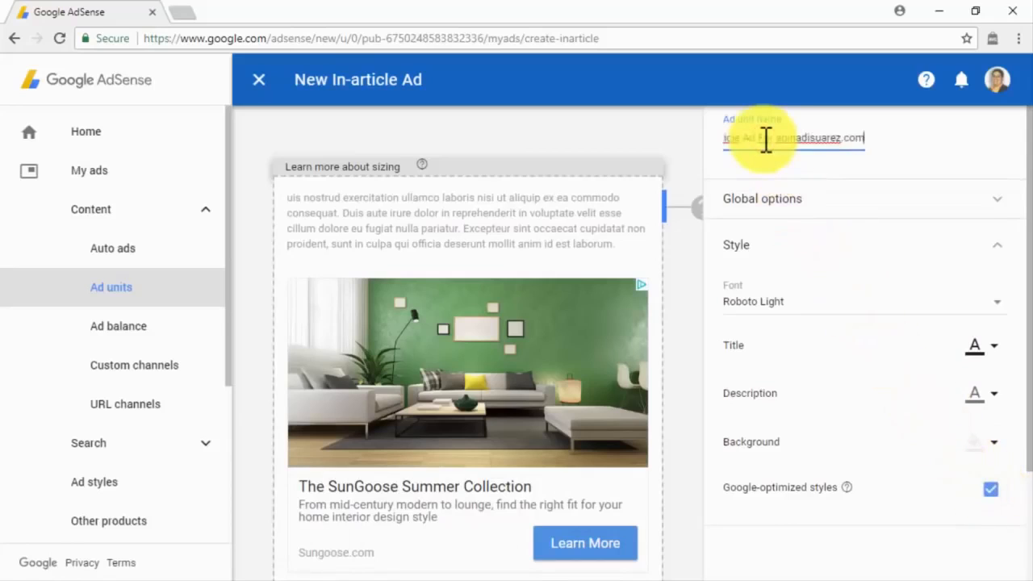
scroll(765, 141, down, 2)
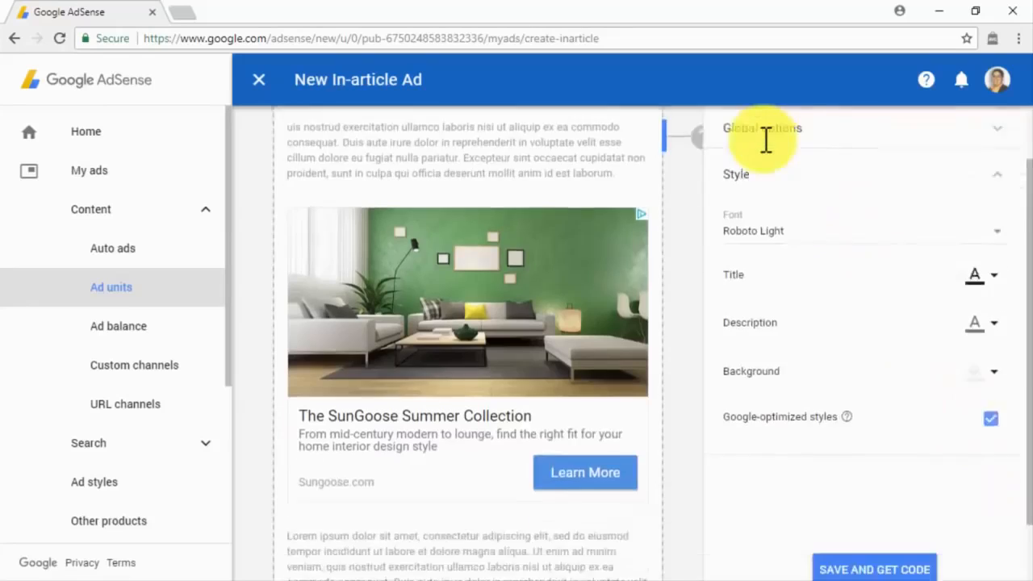
click(880, 498)
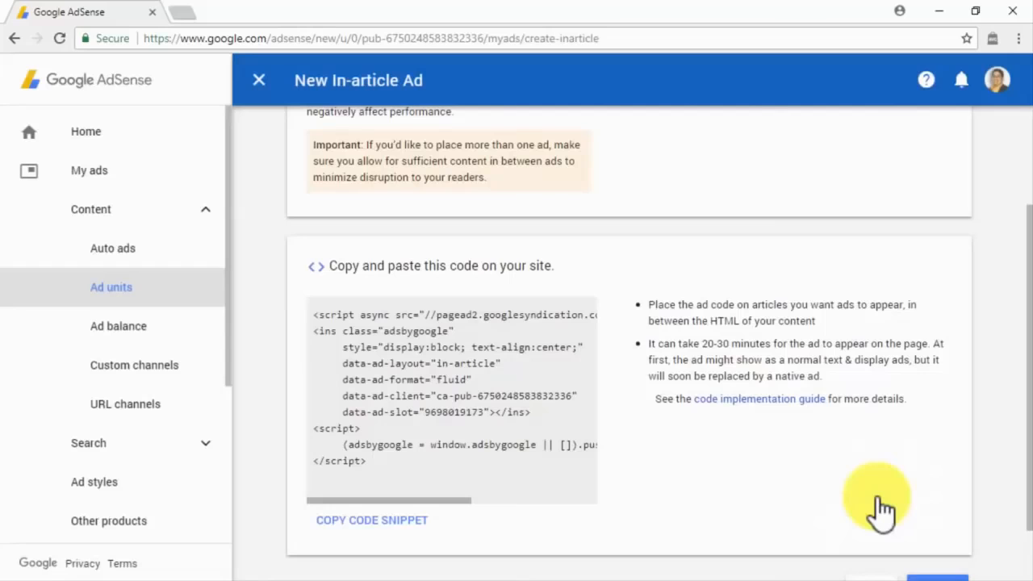
scroll(879, 499, down, 1)
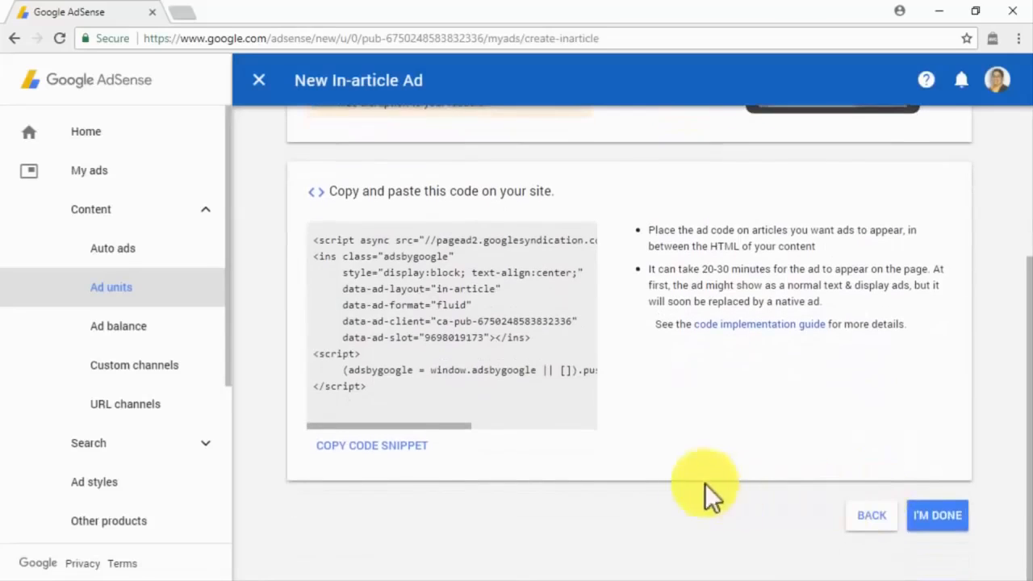
click(421, 457)
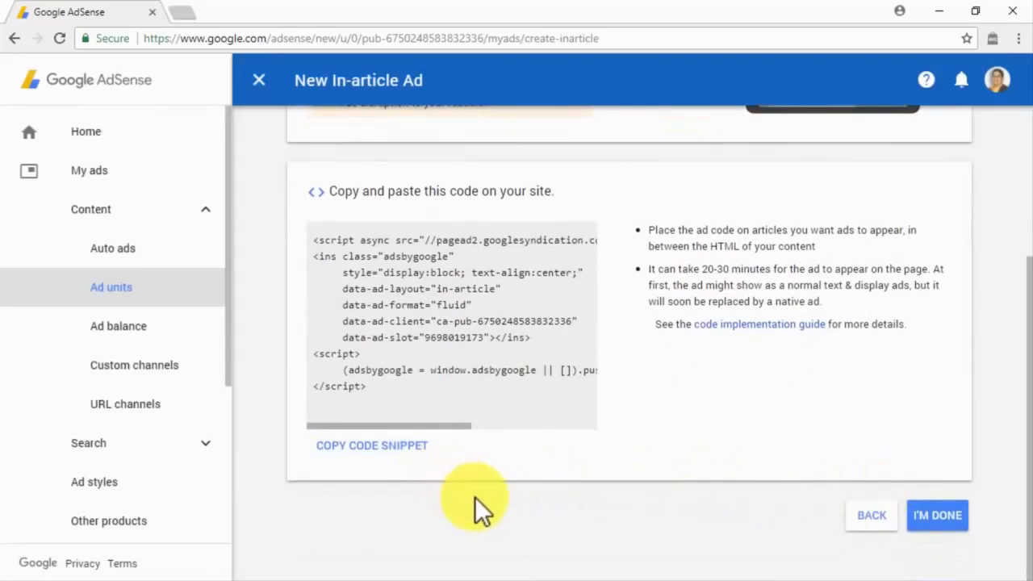
Finish the in-article ad setup with I'M DONE to reach the AdSense Home dashboard.
click(939, 517)
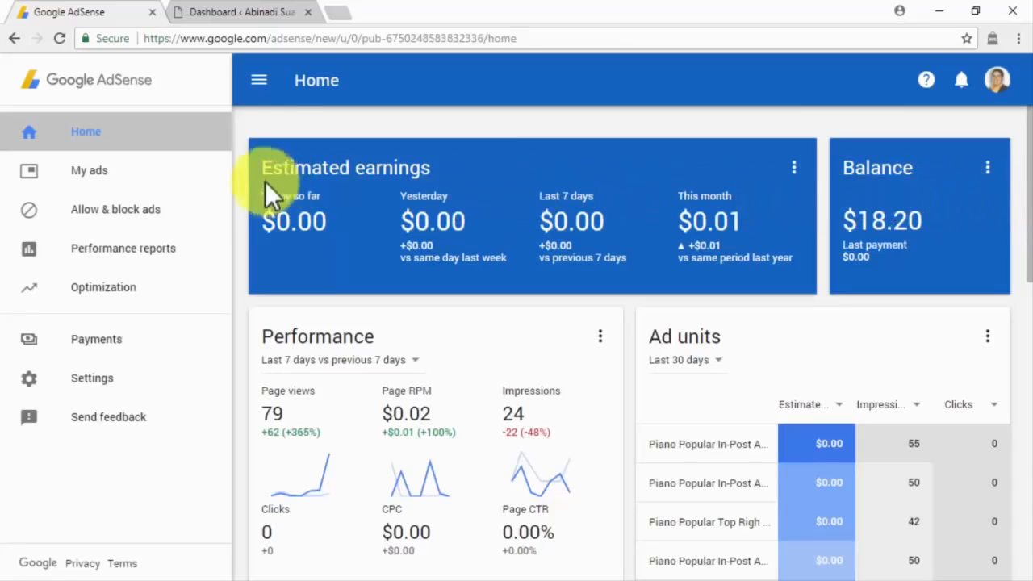
Open My ads > Ad units and scroll down to the text and display ad.
click(214, 171)
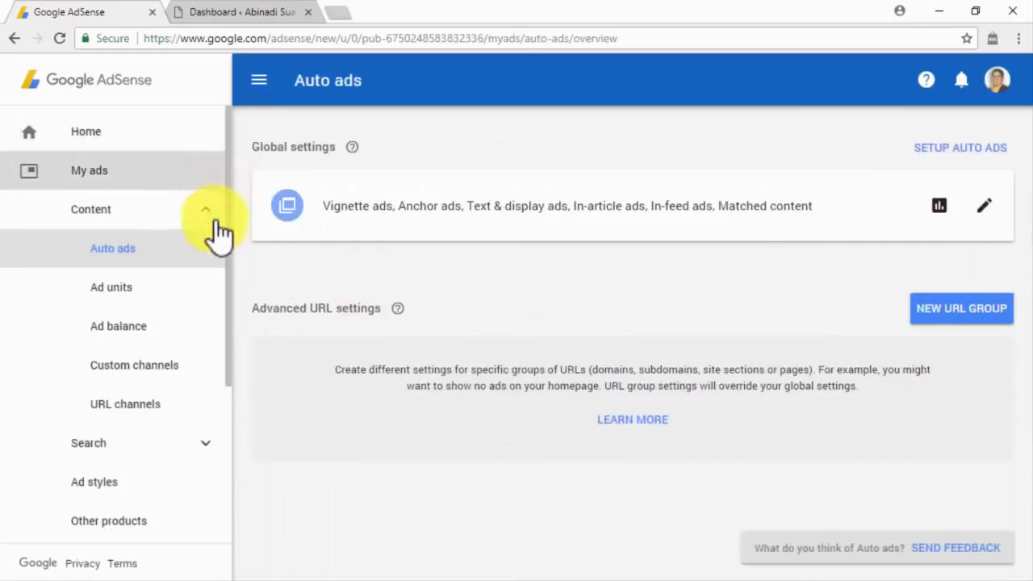
click(216, 293)
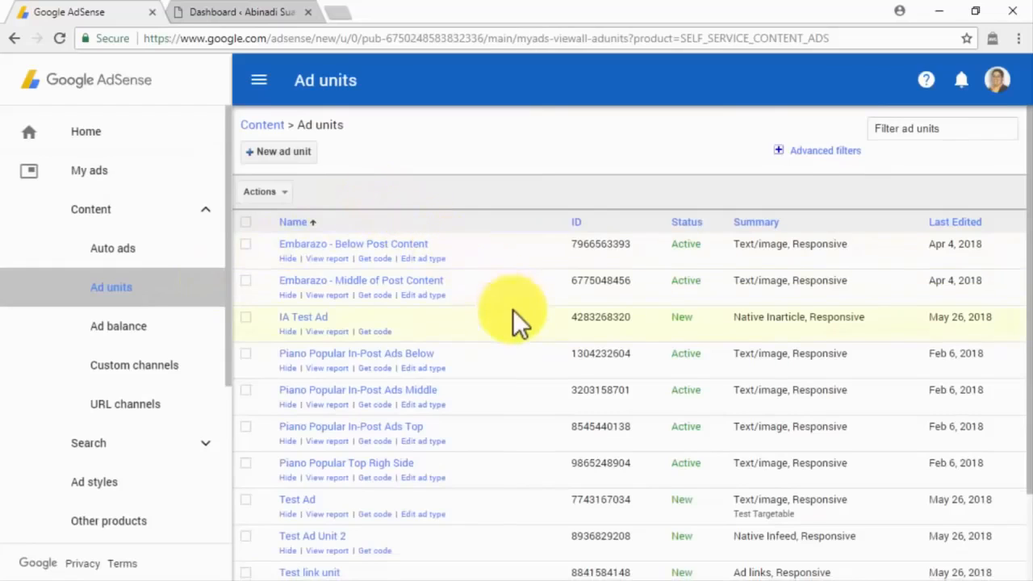
scroll(517, 319, down, 2)
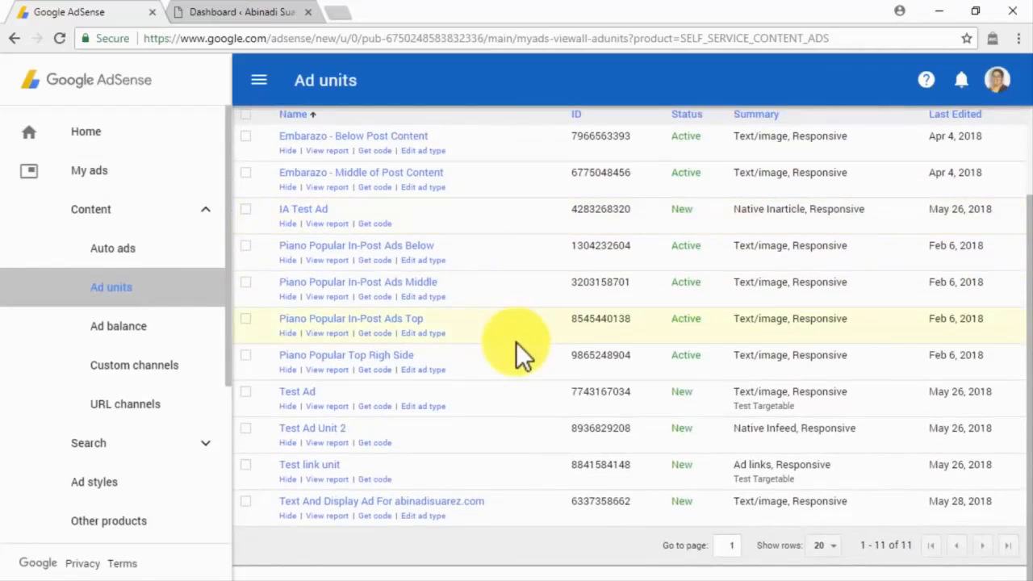
Get the text and display ad unit's code, select all of it, and switch to WordPress.
click(381, 515)
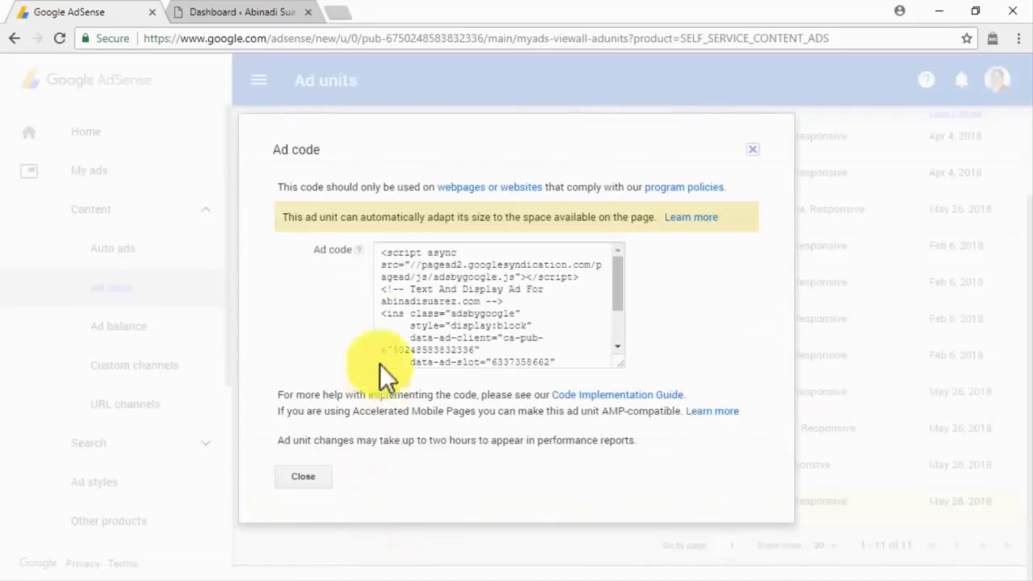
click(377, 253)
drag(406, 270, 506, 351)
key(ctrl+c)
click(246, 14)
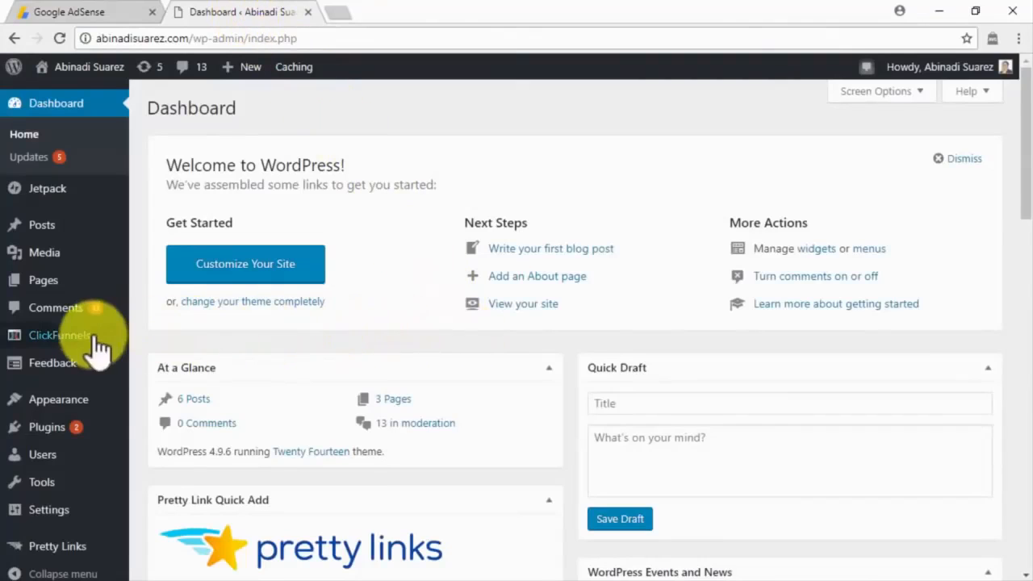
In Appearance > Widgets, add a Custom HTML widget to the Content Sidebar.
mouse_move(111, 402)
click(153, 416)
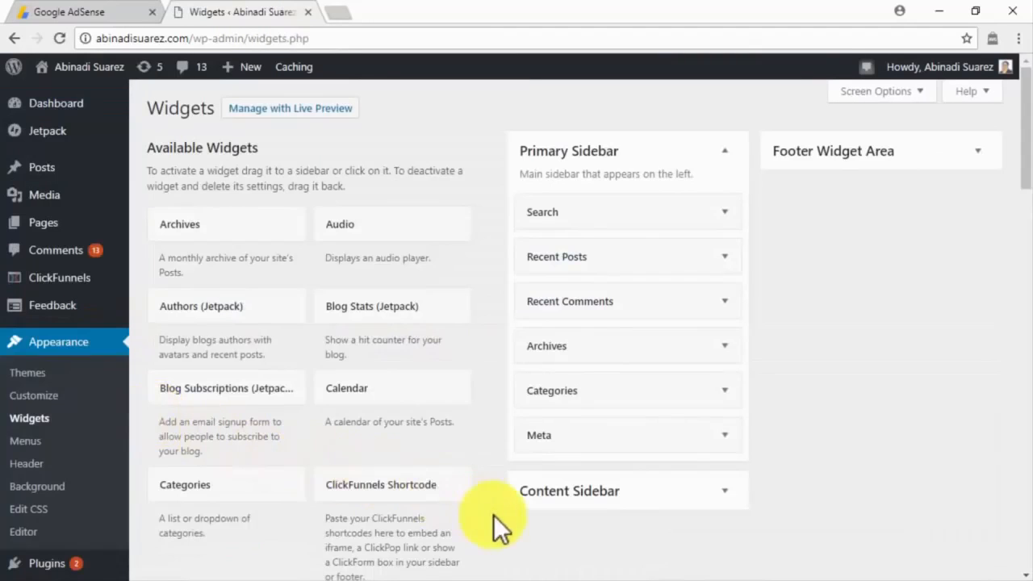
scroll(493, 514, down, 3)
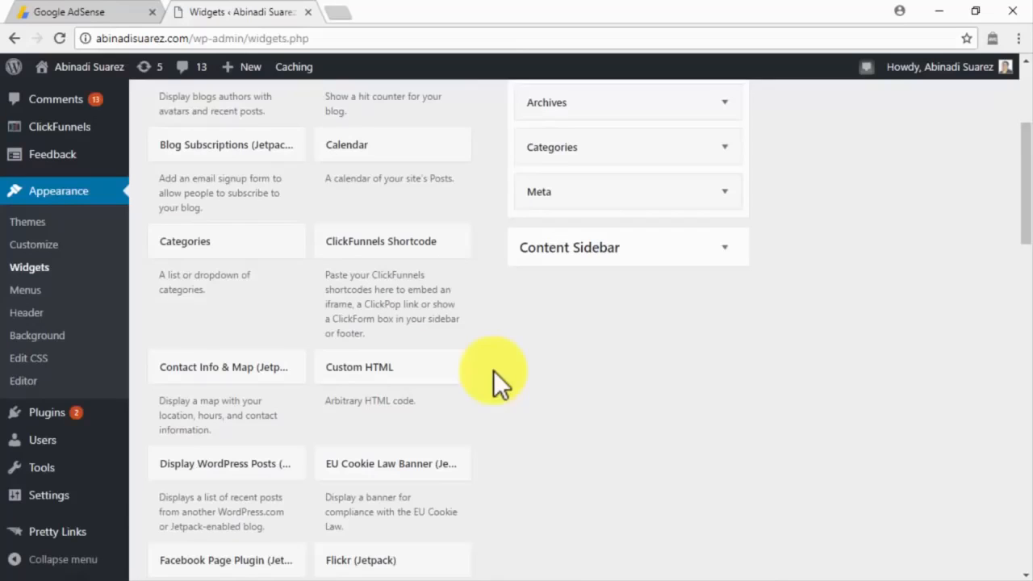
click(452, 375)
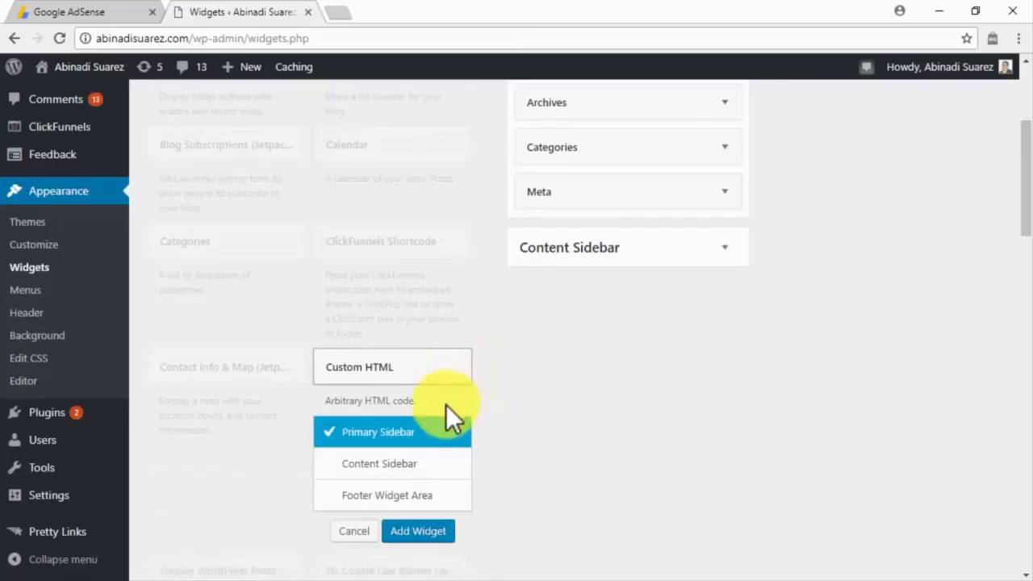
click(443, 464)
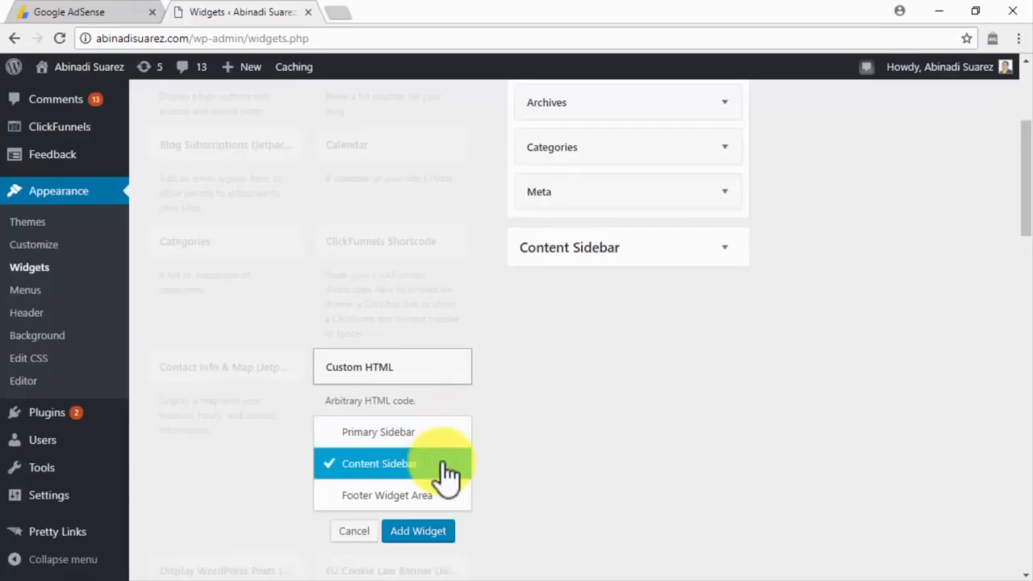
click(414, 531)
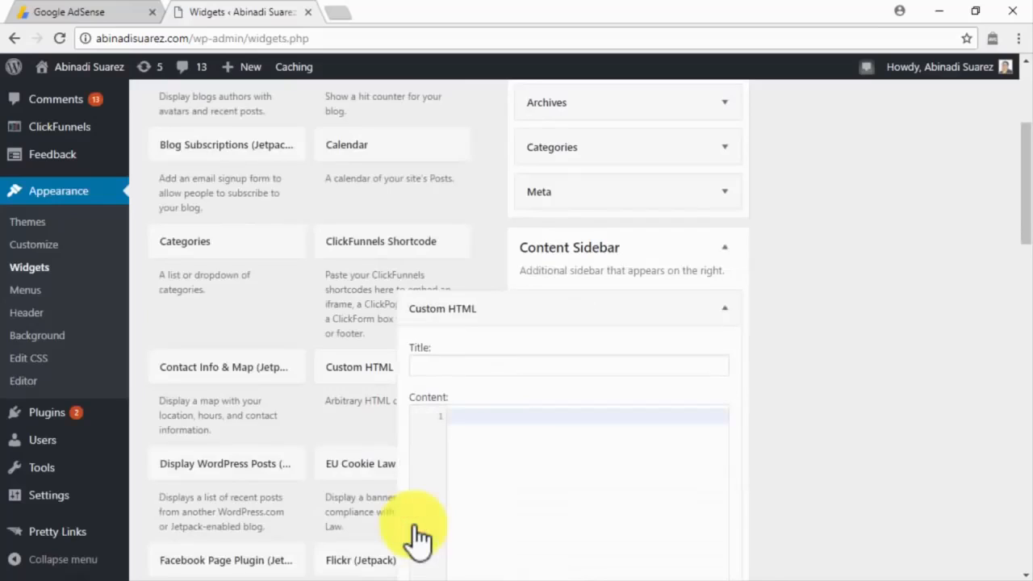
Title the widget 'Advertisement', paste the AdSense ad code into it, and save.
click(533, 366)
text(Advertisement)
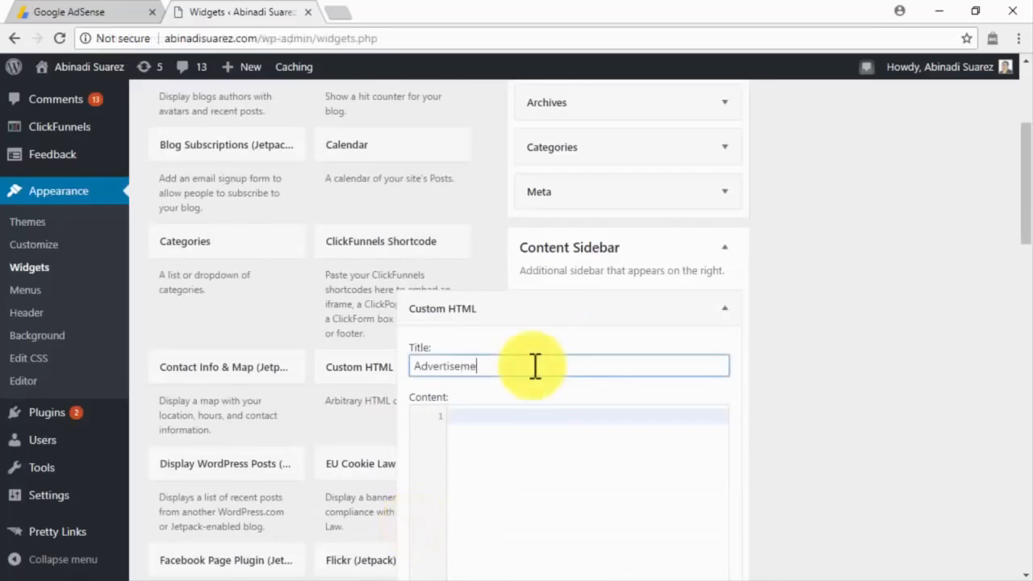
click(532, 415)
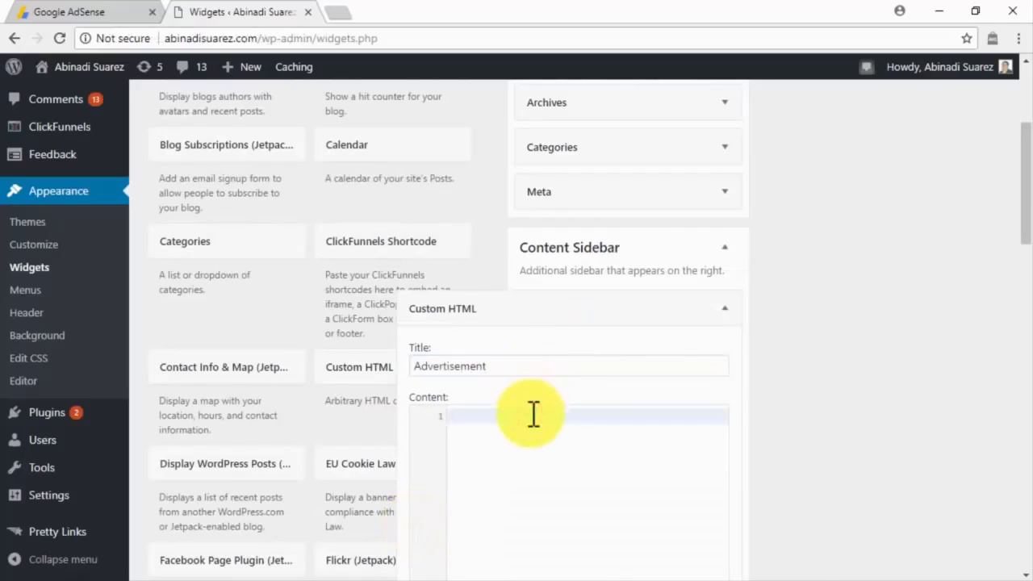
key(ctrl+v)
scroll(534, 415, down, 3)
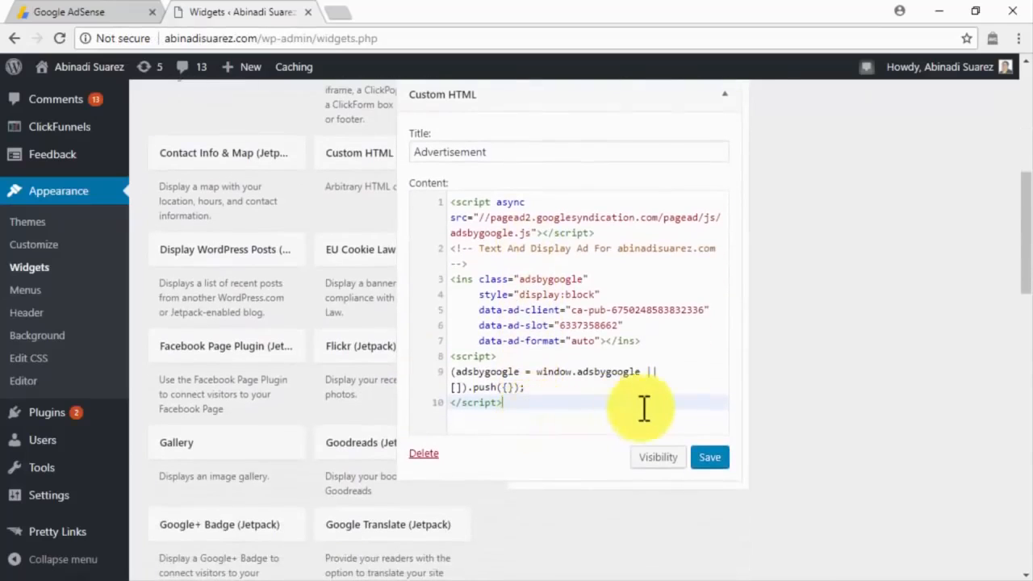
click(710, 457)
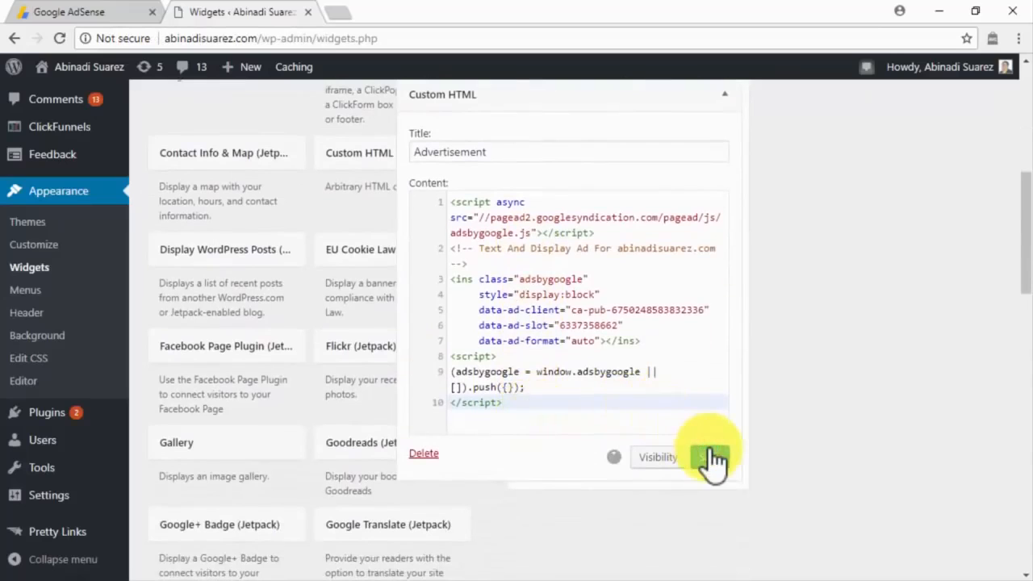
click(456, 453)
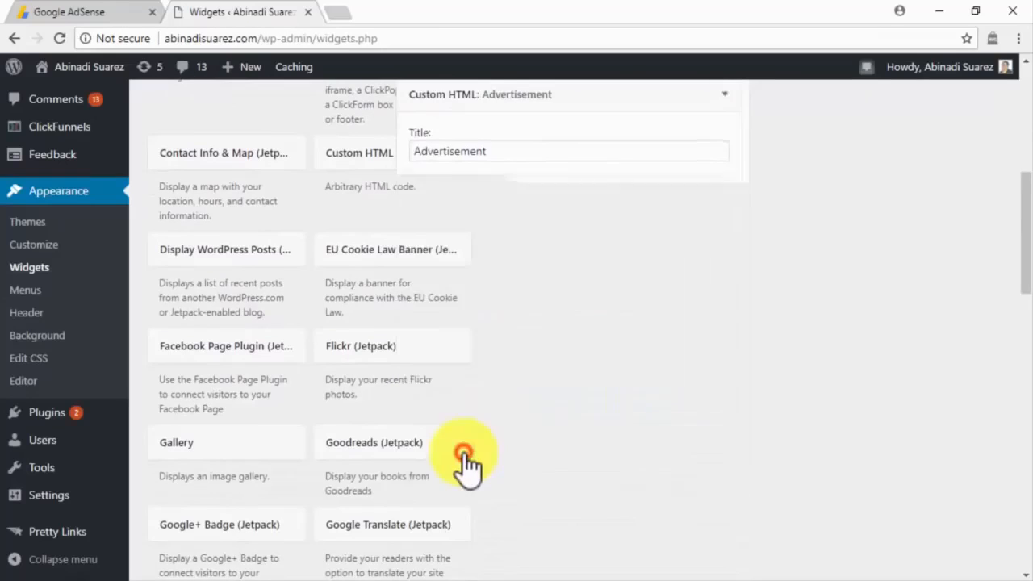
scroll(498, 424, up, 2)
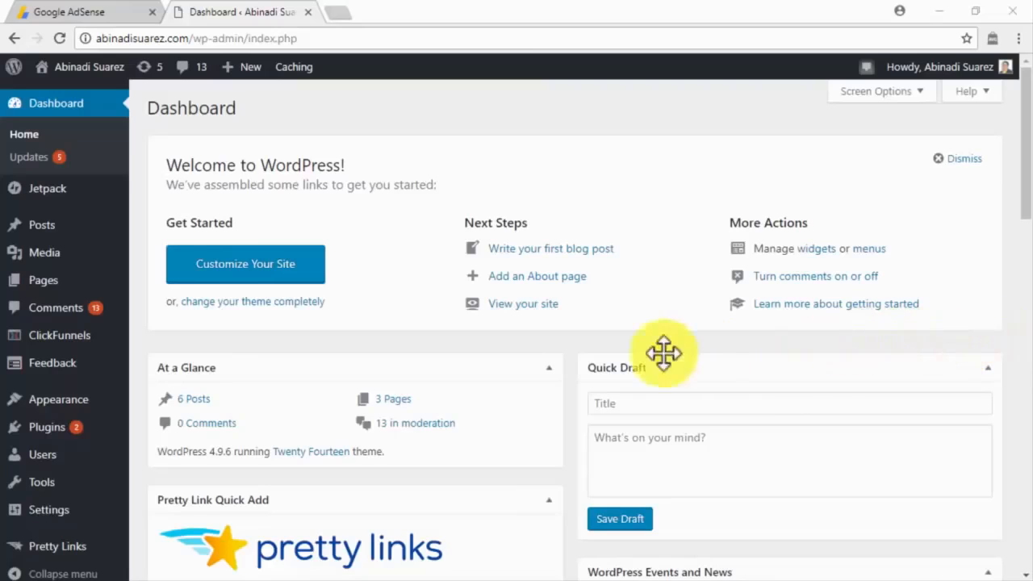
Search Plugins > Add New for 'adsense', then install and activate Advanced Ads.
mouse_move(76, 430)
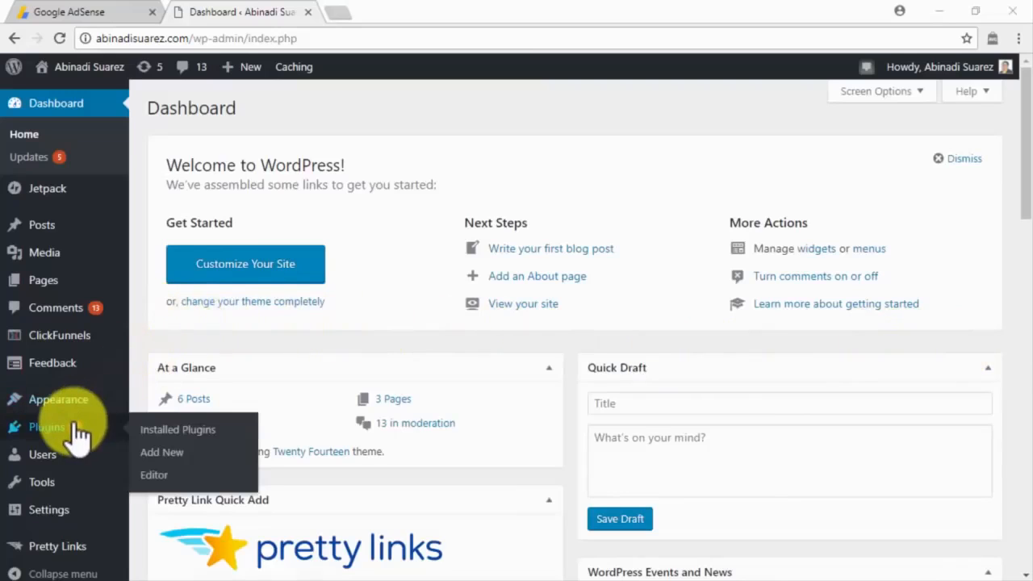
click(176, 452)
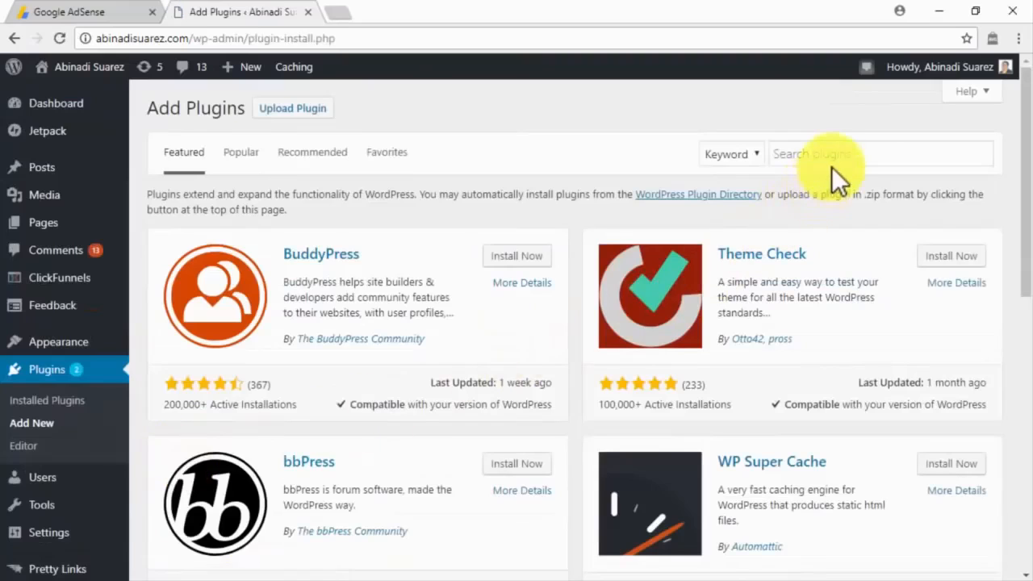
click(836, 164)
text(adsense)
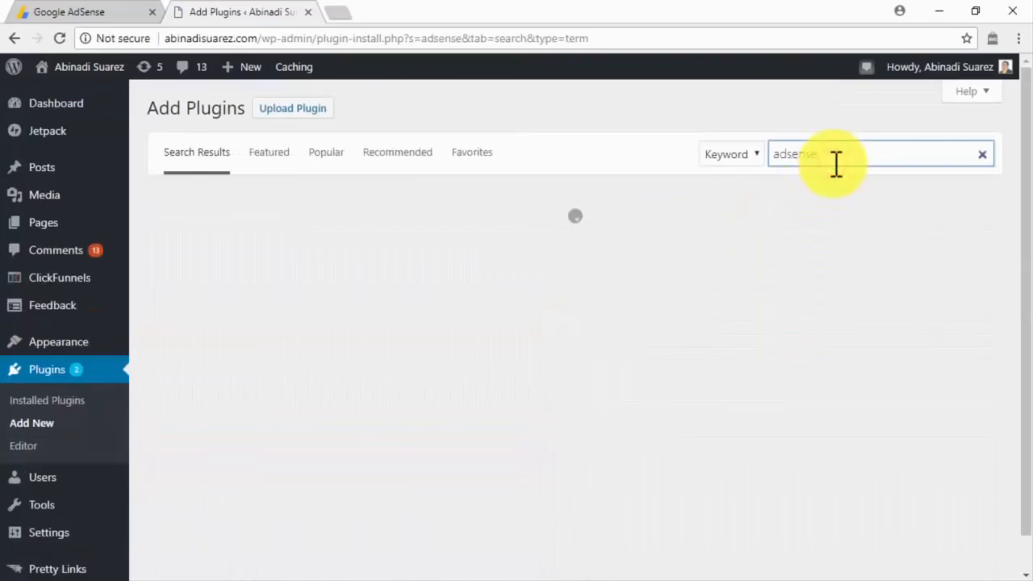
scroll(833, 170, down, 4)
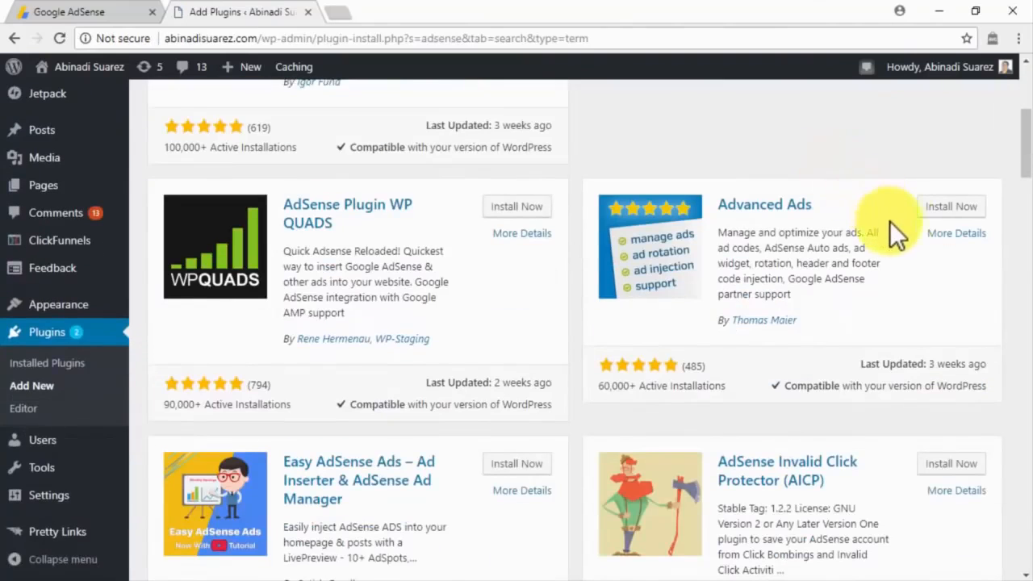
click(941, 213)
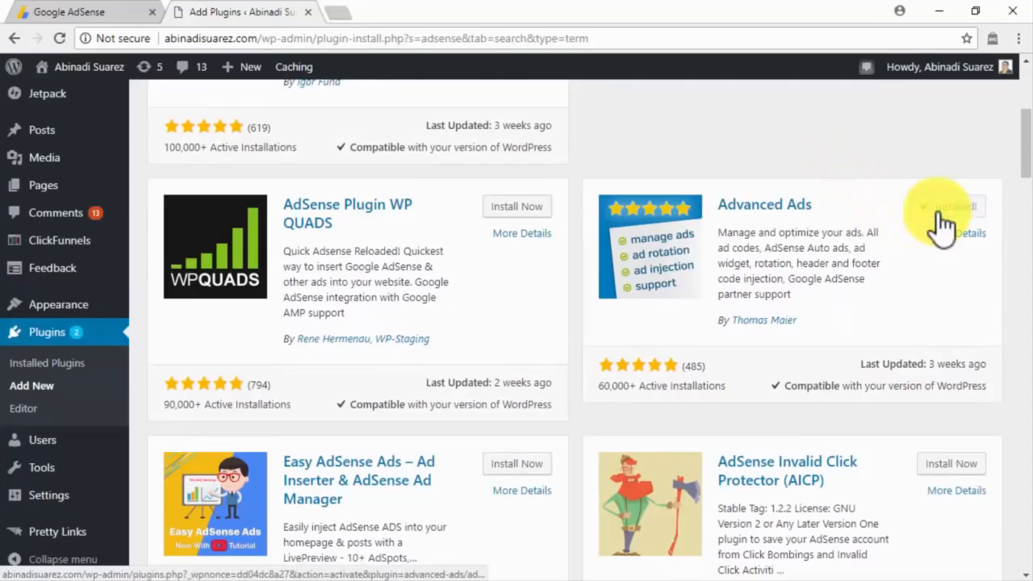
click(941, 215)
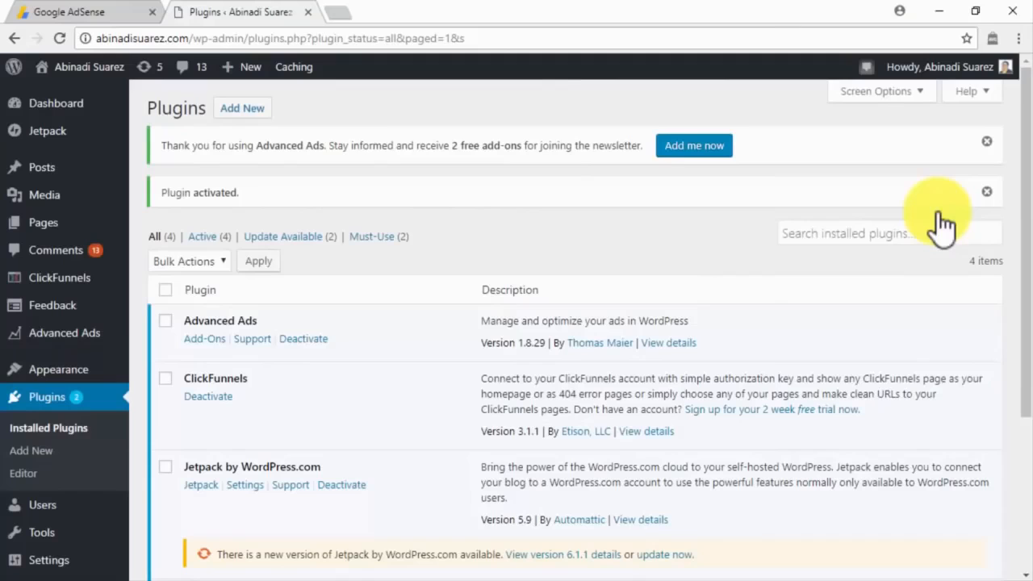
In AdSense, open Settings > Account information and select the publisher ID.
click(135, 17)
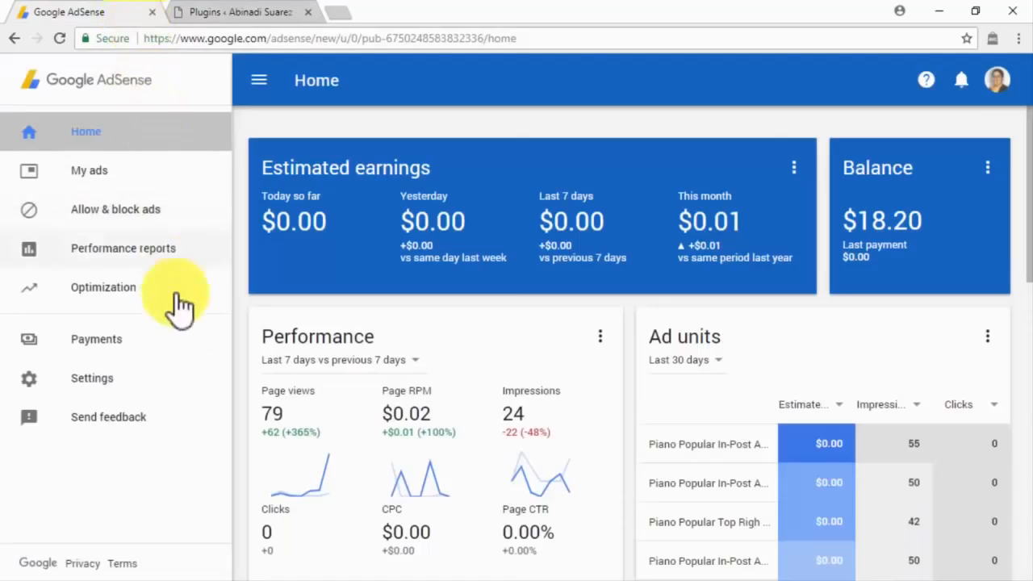
click(192, 377)
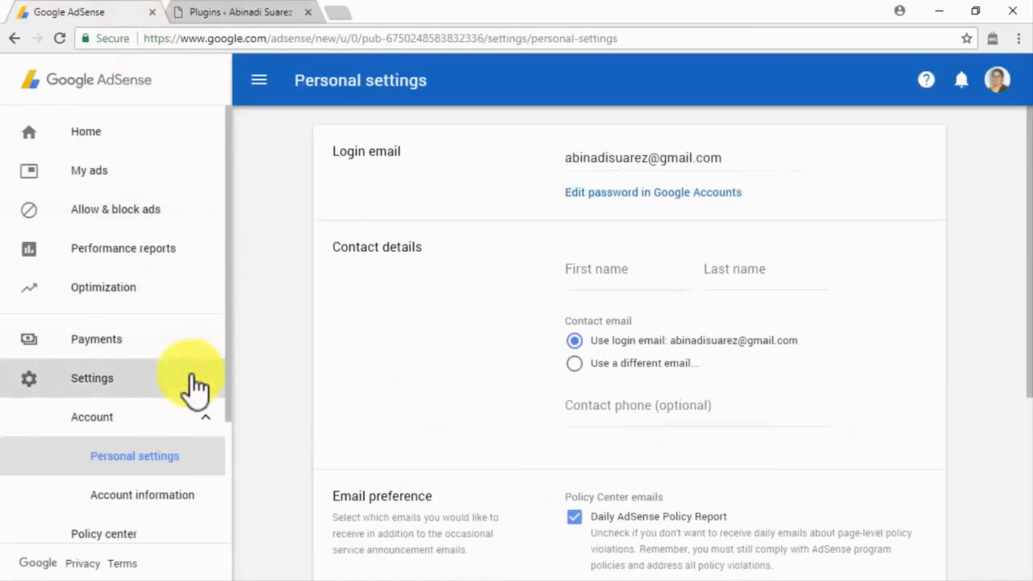
click(176, 503)
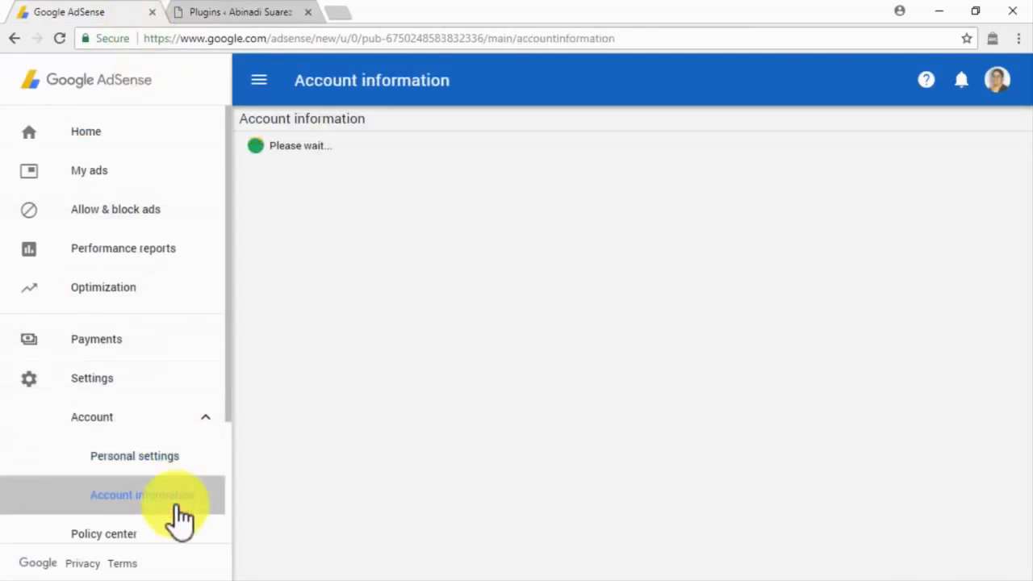
drag(537, 148, 423, 146)
key(ctrl+c)
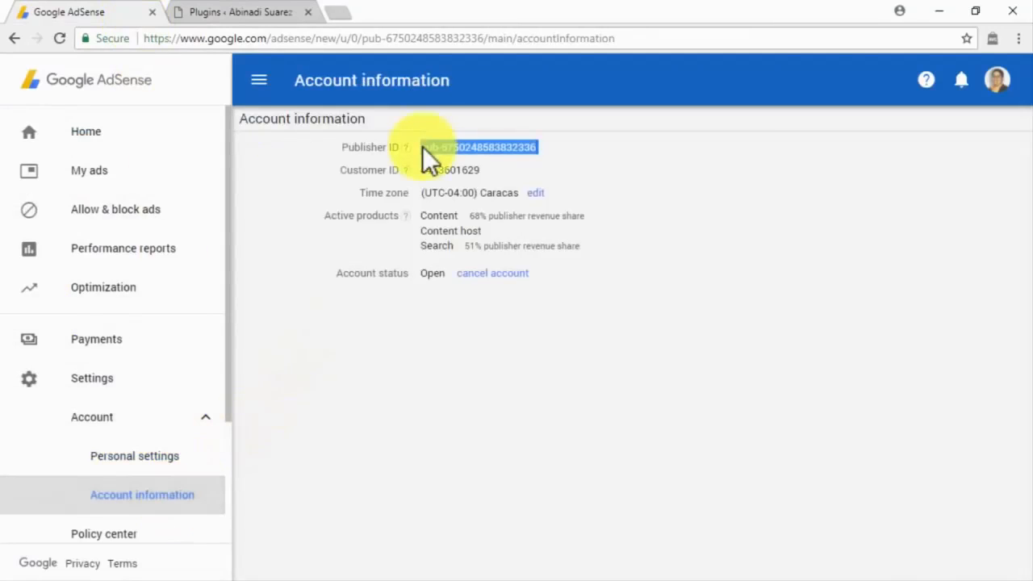
mouse_move(113, 335)
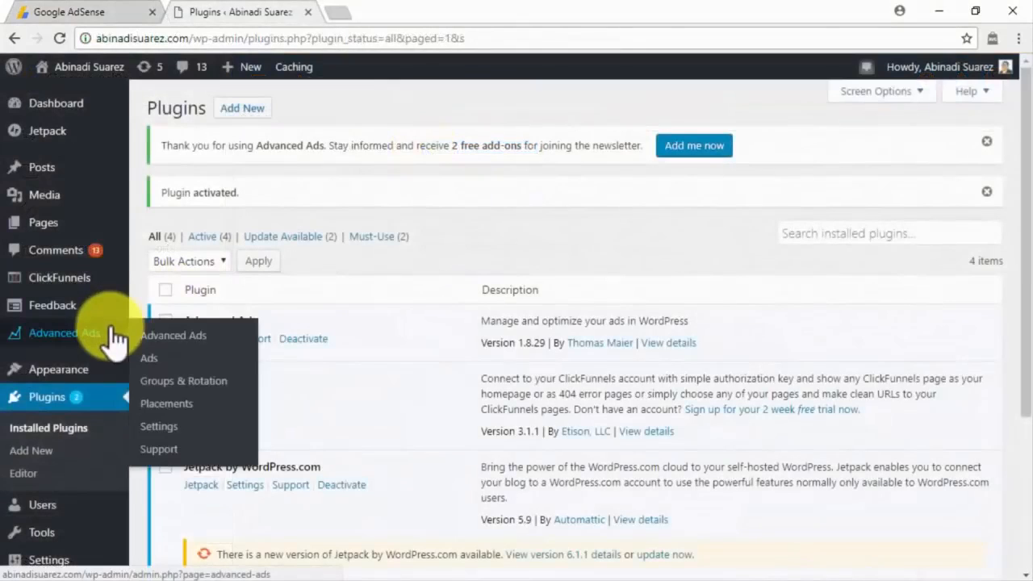
Paste the publisher ID into the AdSense ID field of Advanced Ads settings and save.
click(165, 423)
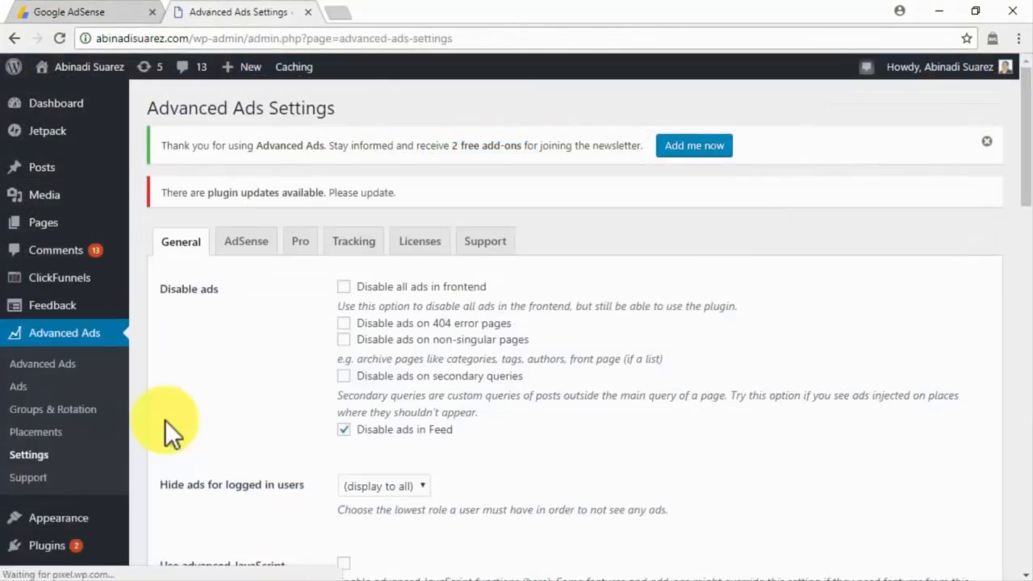
click(245, 251)
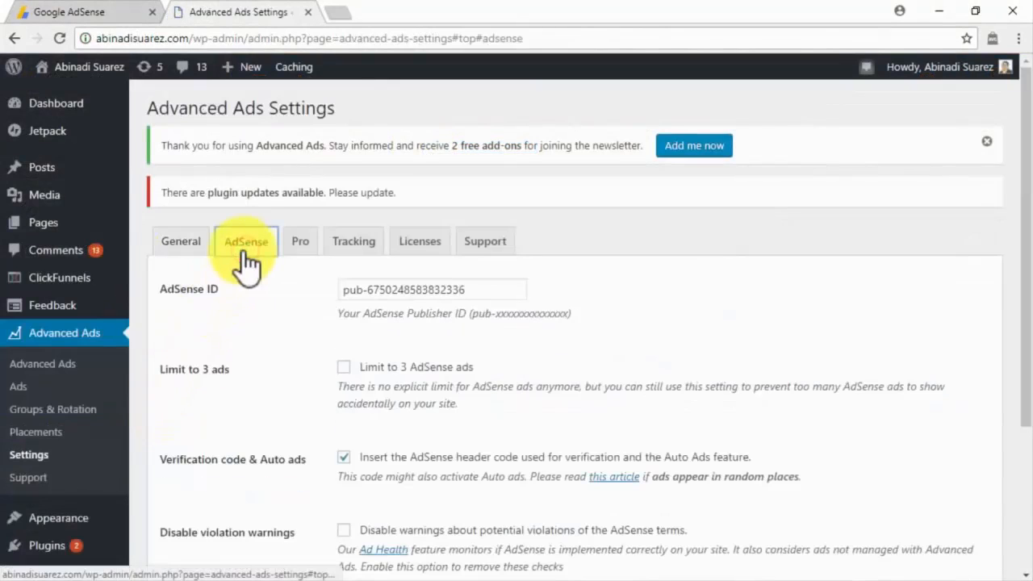
click(352, 289)
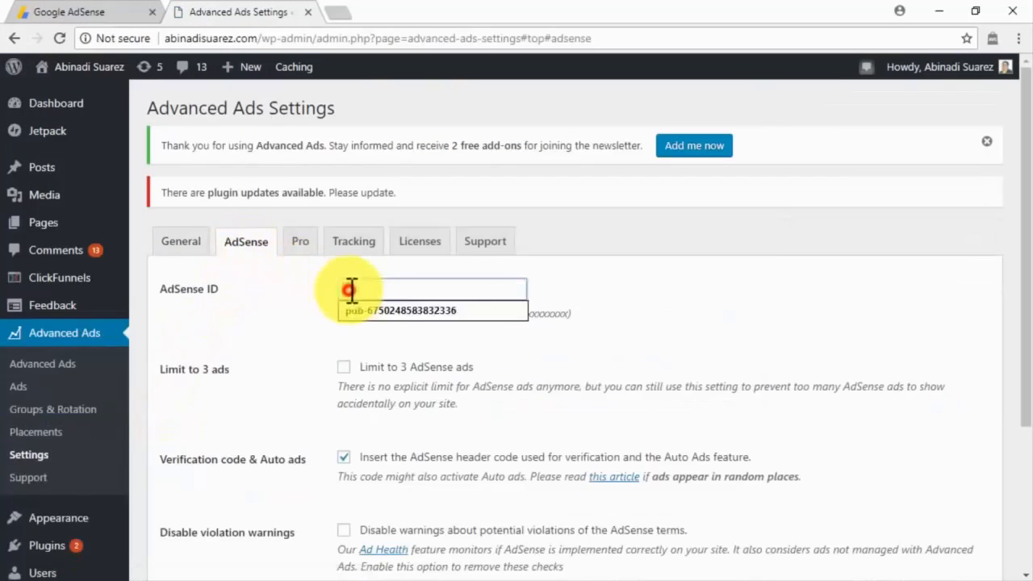
key(ctrl+v)
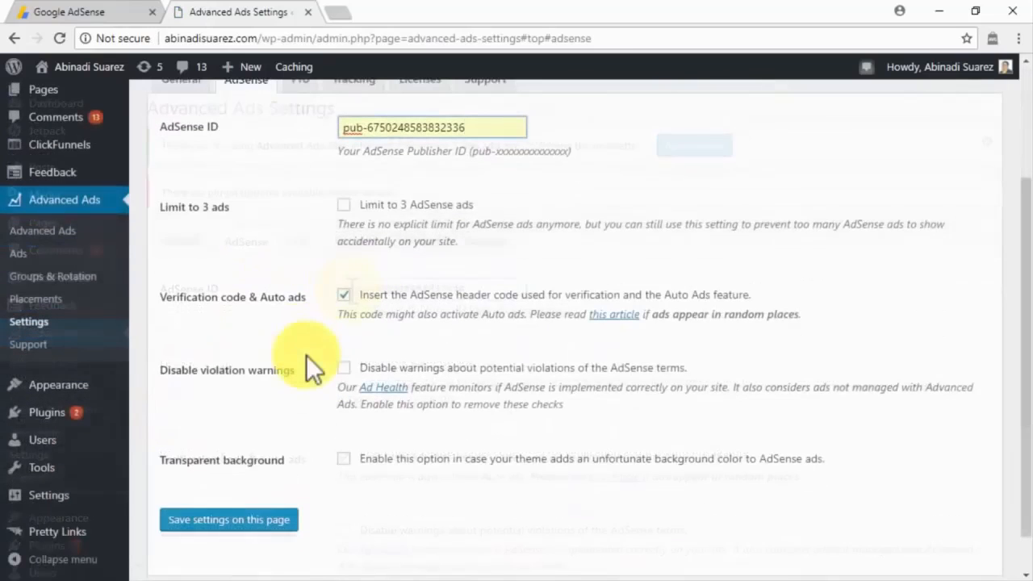
click(256, 523)
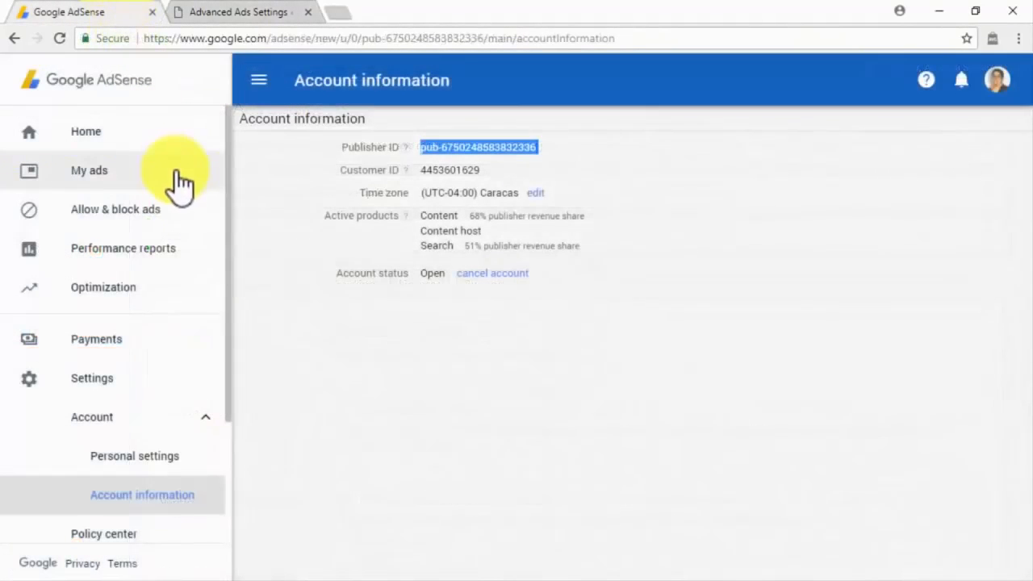
click(179, 180)
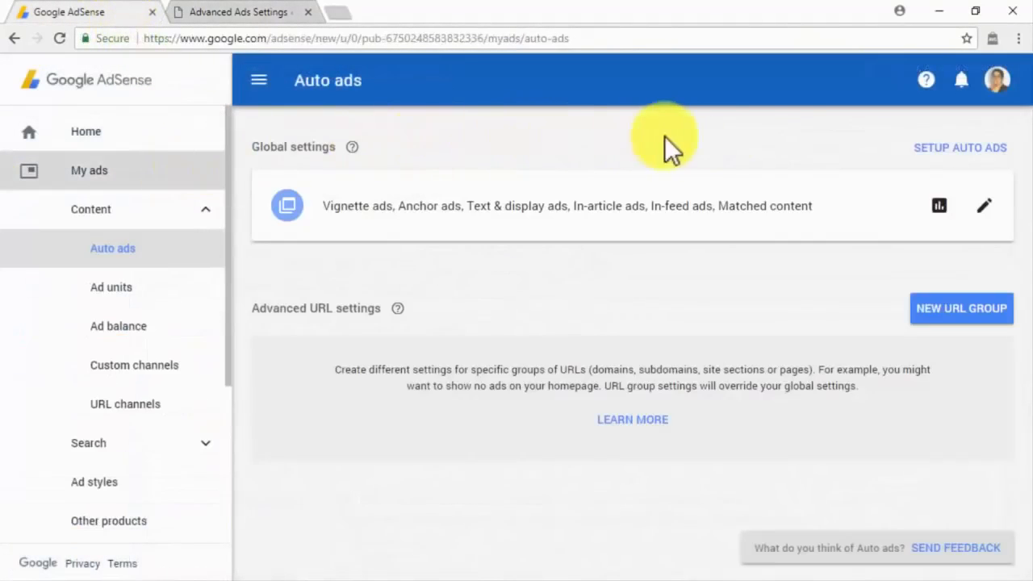
Copy the Auto ads setup code snippet and return to the WordPress tab.
click(925, 148)
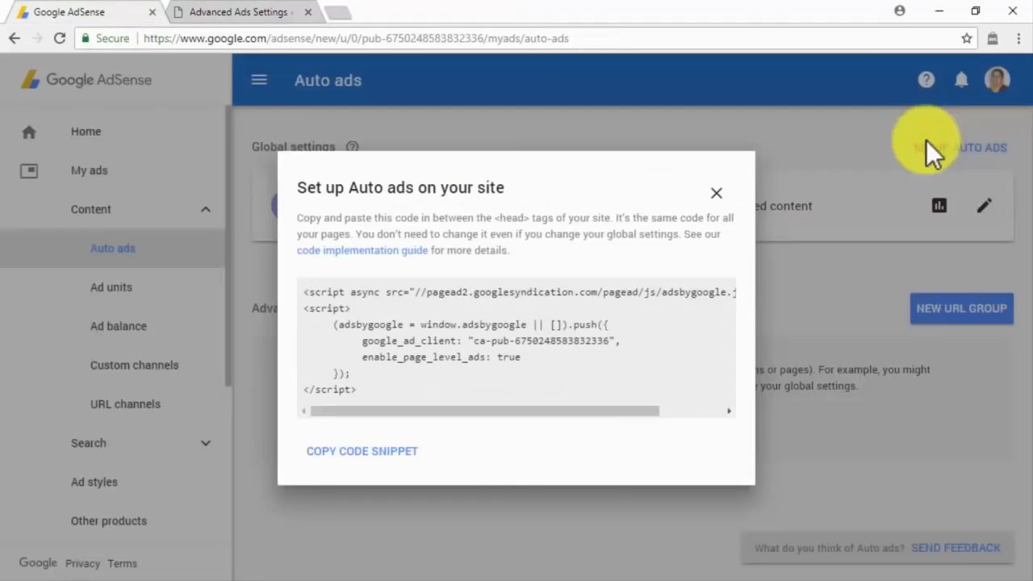
click(404, 454)
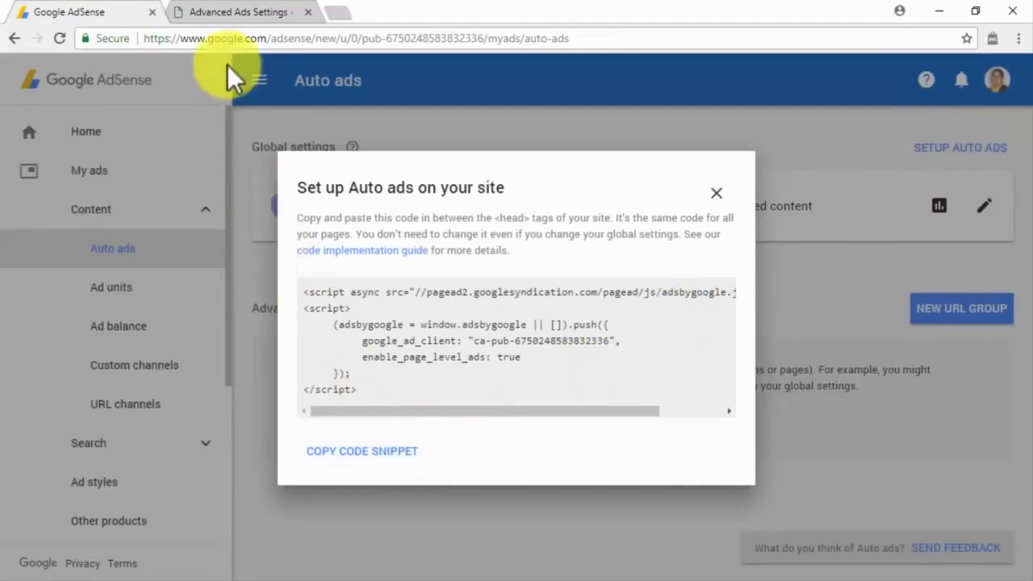
click(215, 15)
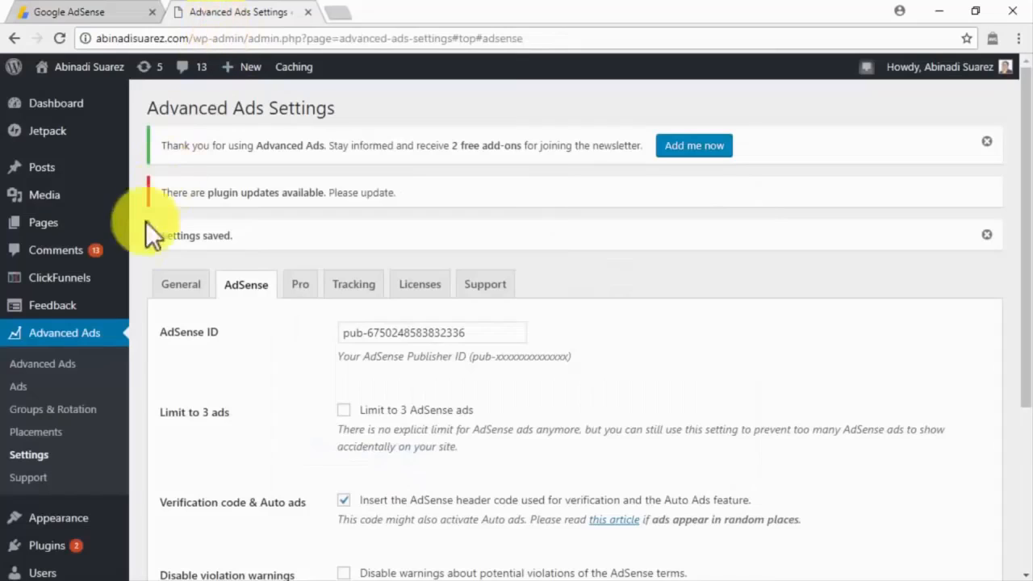
Create a new Advanced Ads ad from the pasted Auto ads code and advance past the conditions step.
click(46, 384)
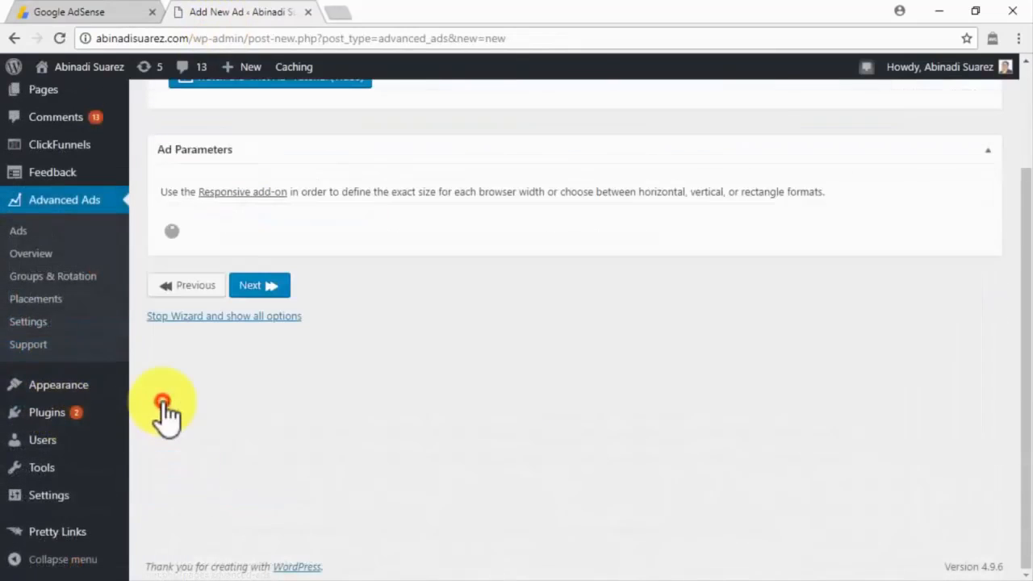
click(163, 402)
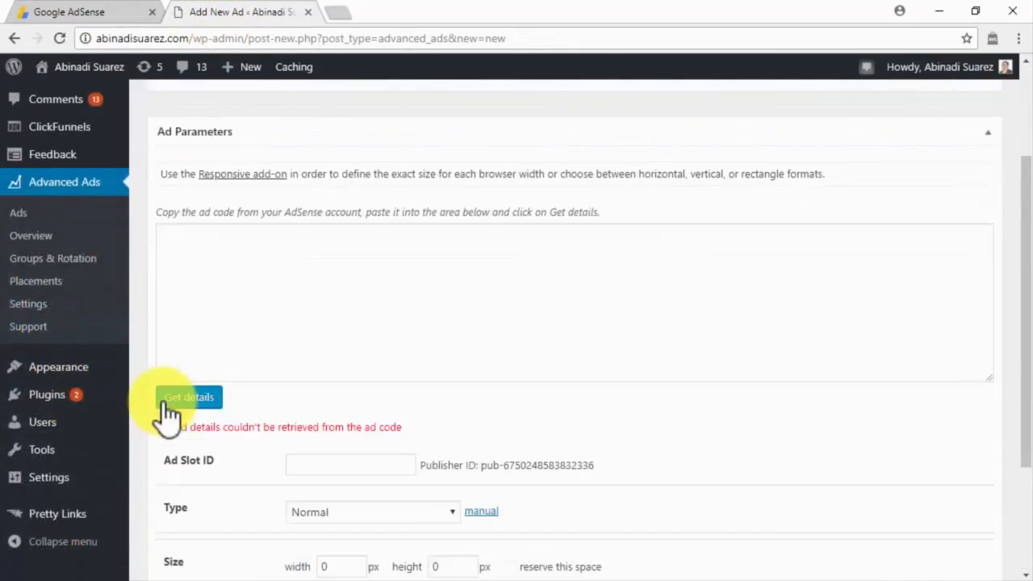
click(257, 279)
key(ctrl+v)
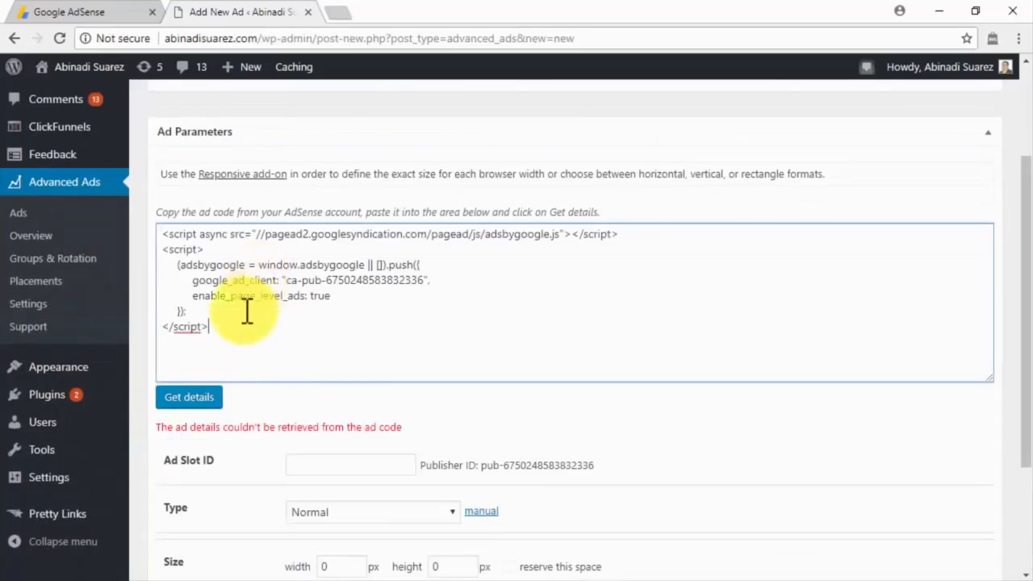
click(218, 399)
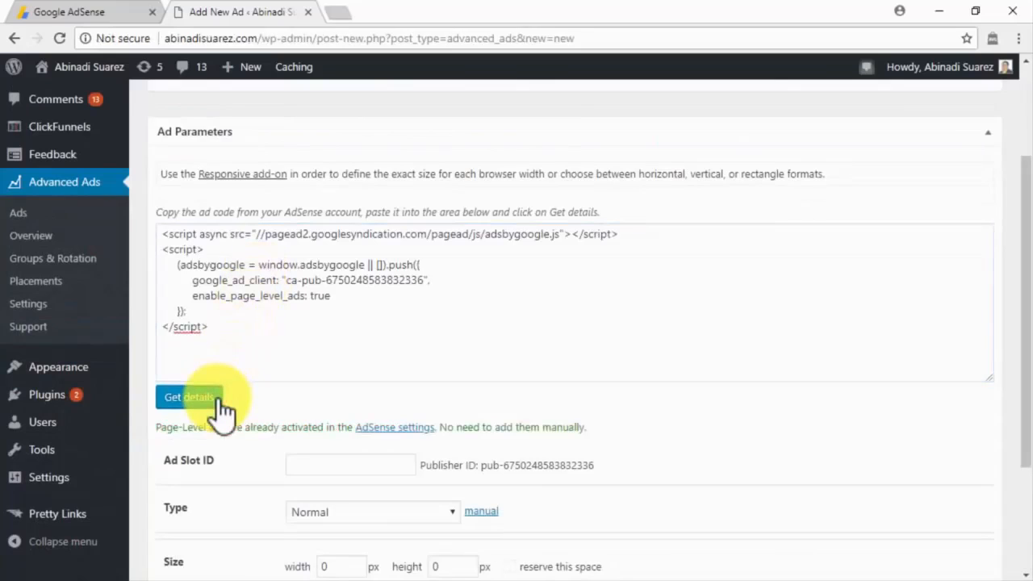
scroll(217, 398, down, 2)
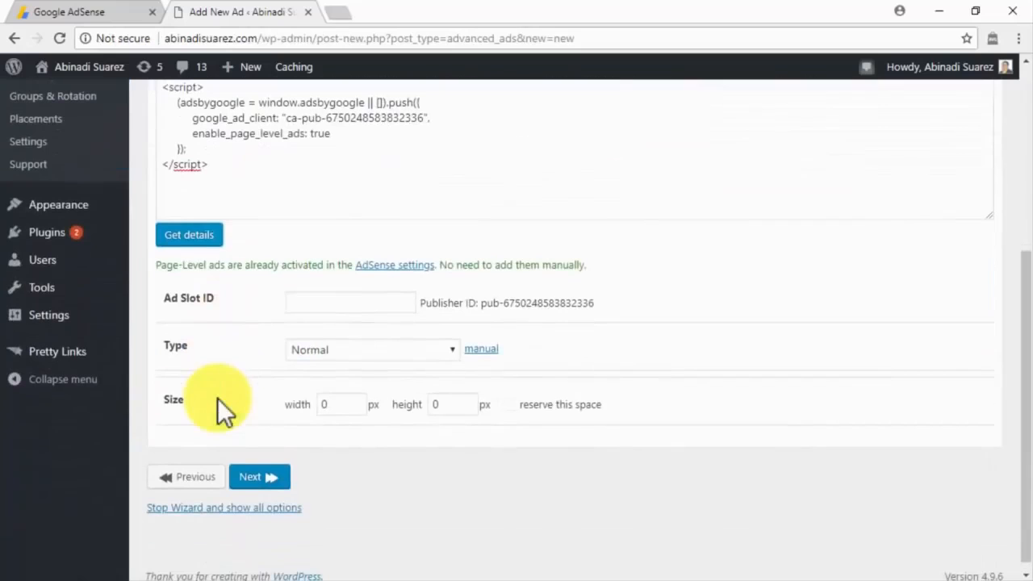
click(258, 477)
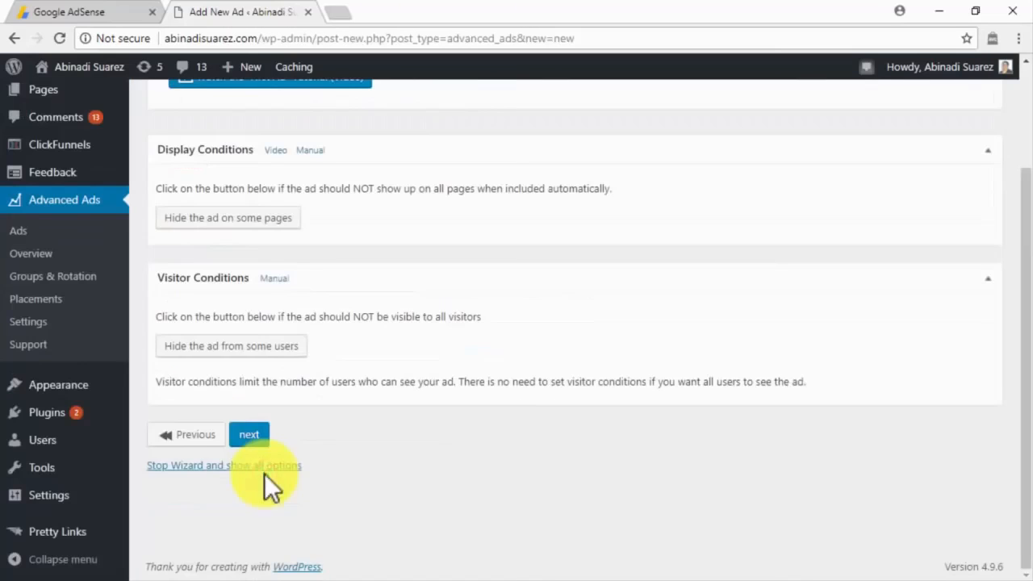
scroll(264, 483, up, 2)
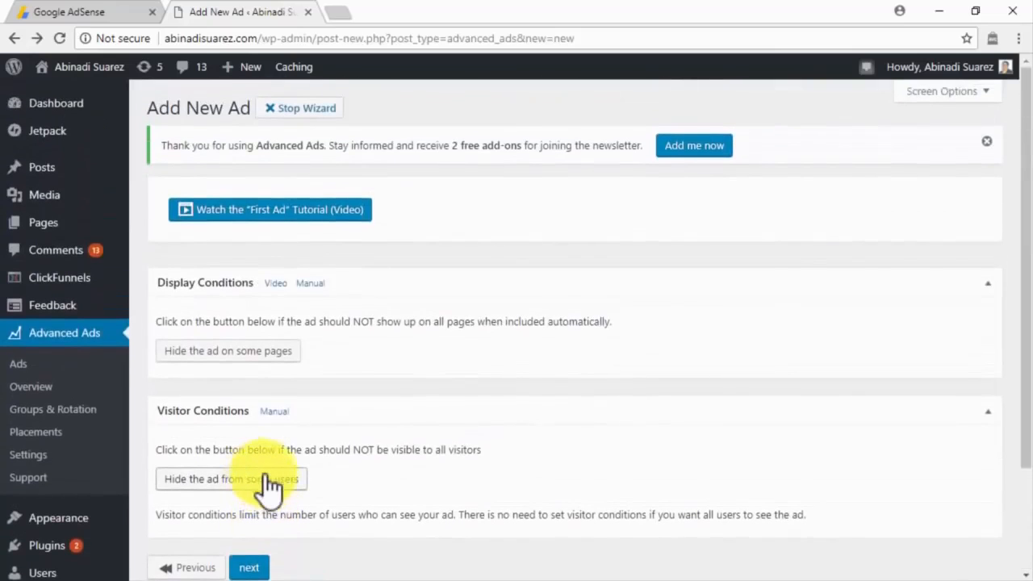
click(269, 565)
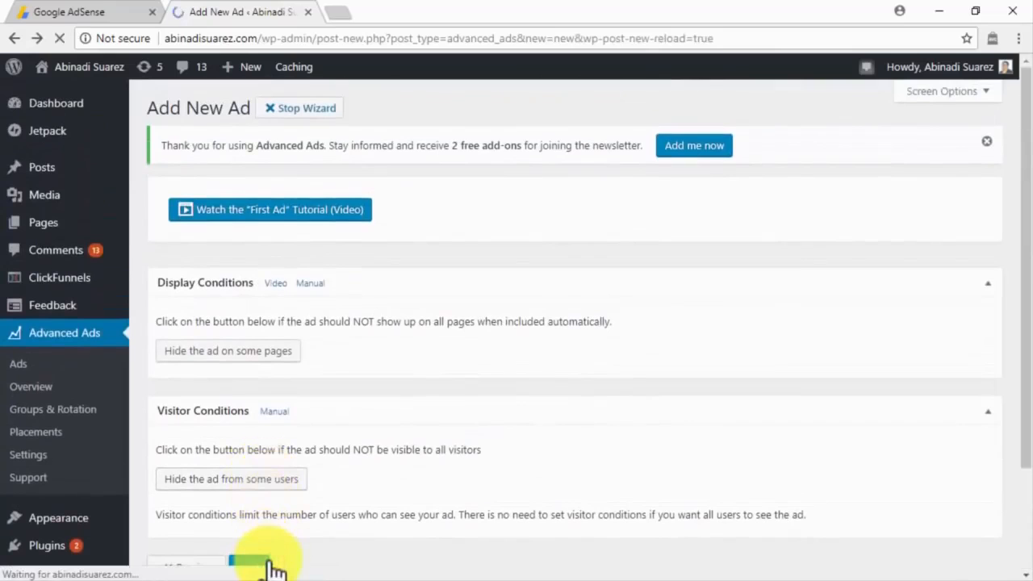
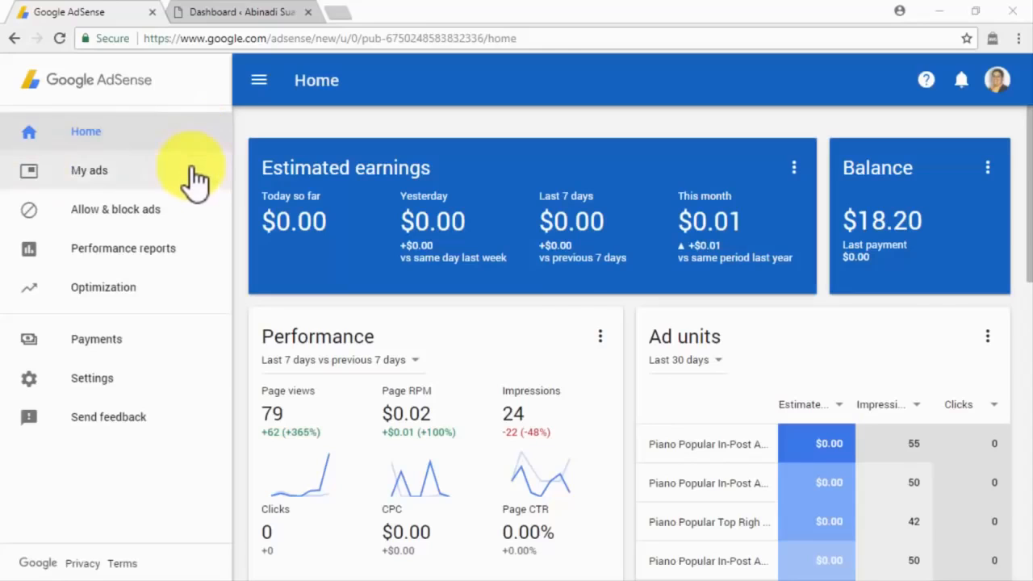
Start a new text and display ad unit, pasting the blog's domain as its name.
click(195, 179)
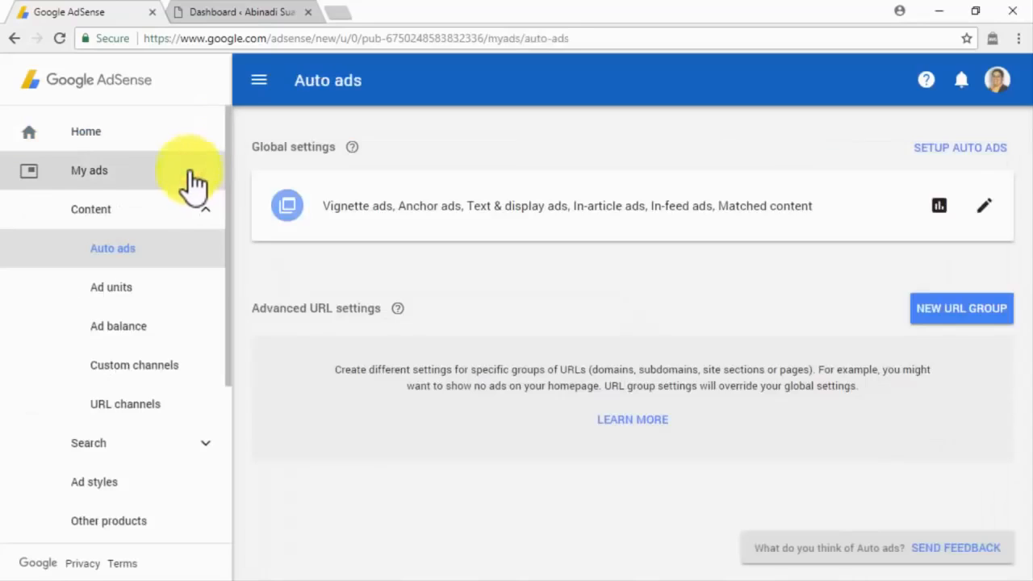
click(173, 288)
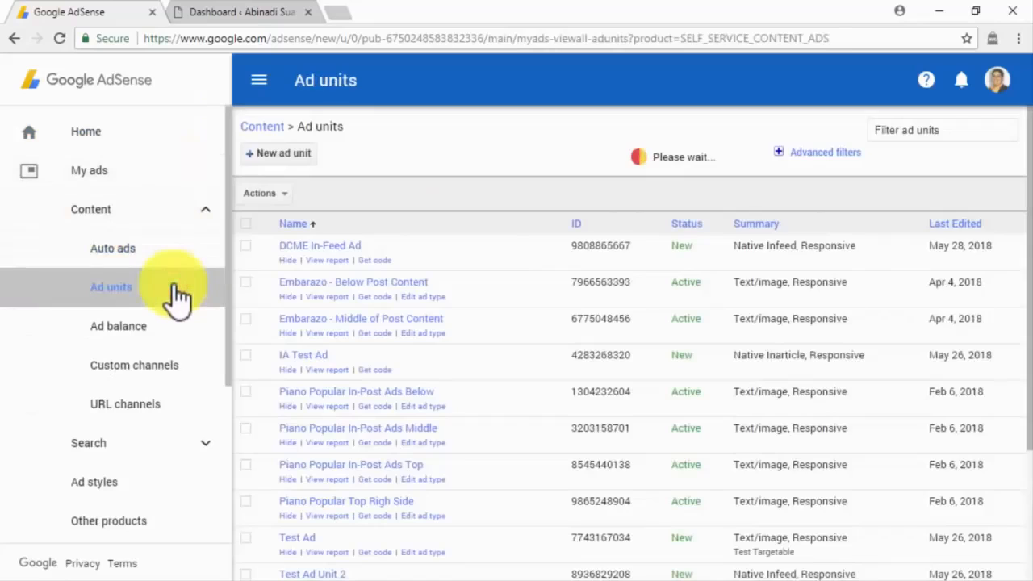
click(284, 155)
click(345, 442)
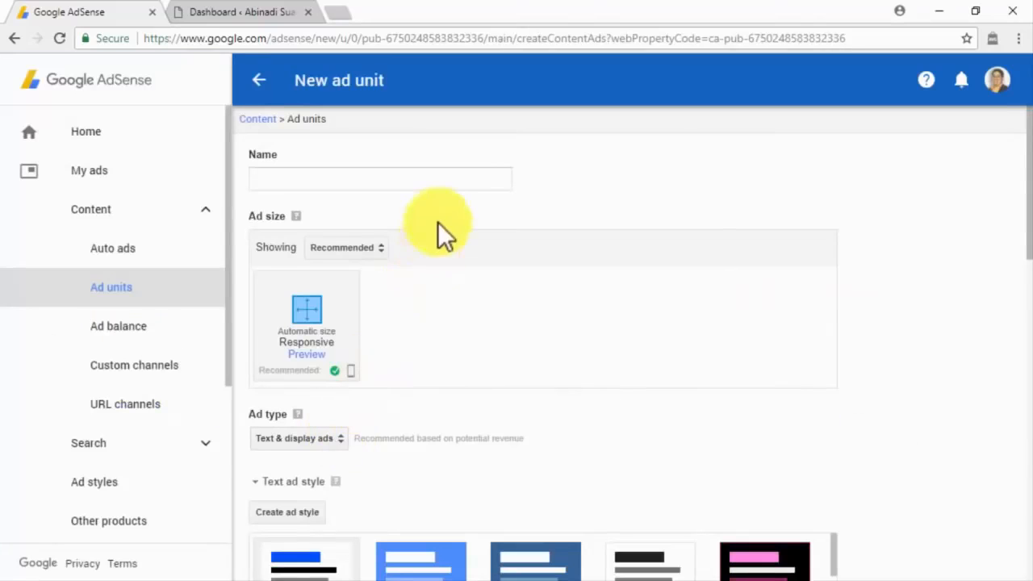
click(459, 181)
text(Link Unit For abinadisuarez.com)
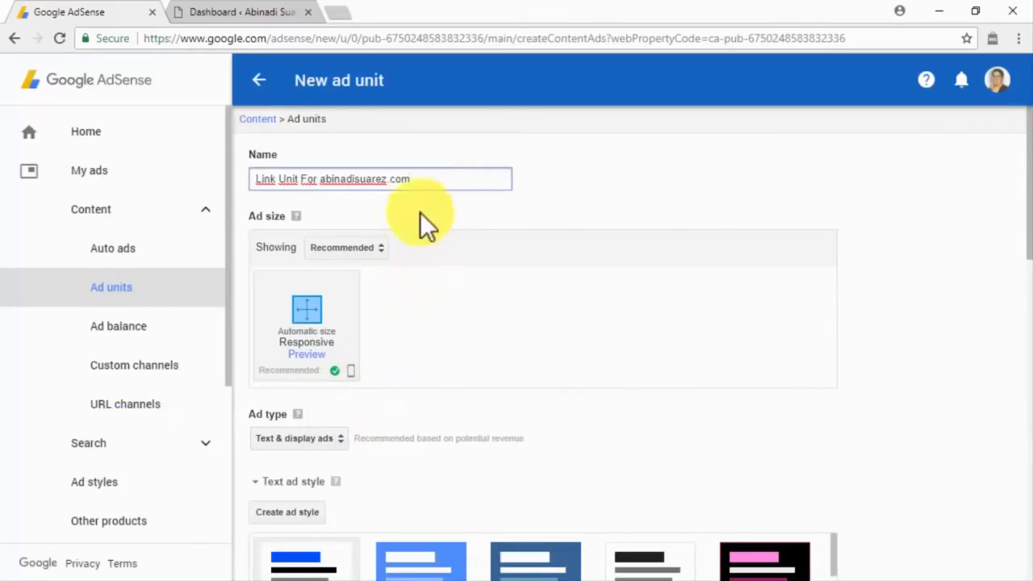
Make it a Responsive Links unit with default empty-ad collapse, then save and get its code.
click(373, 249)
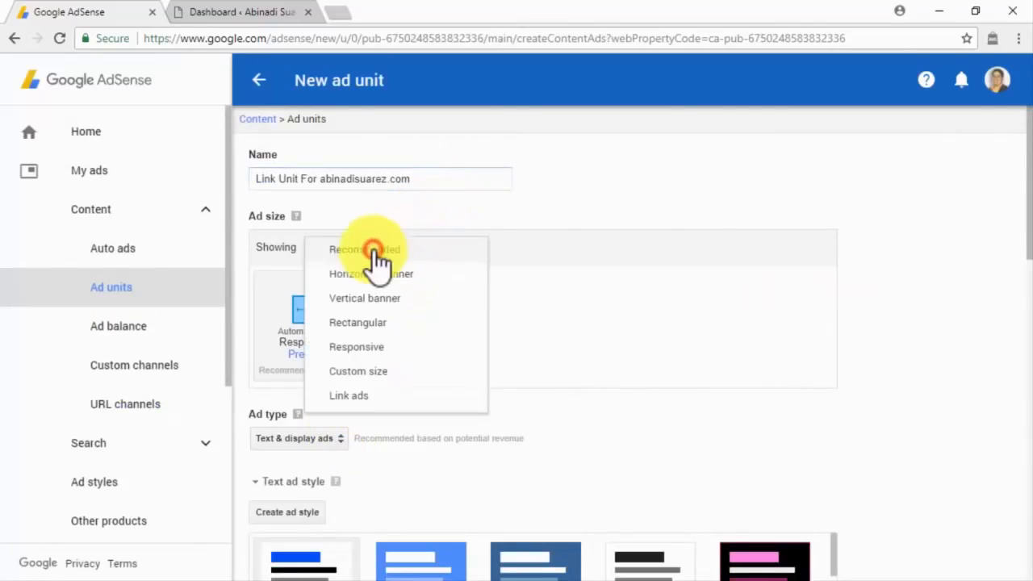
click(368, 396)
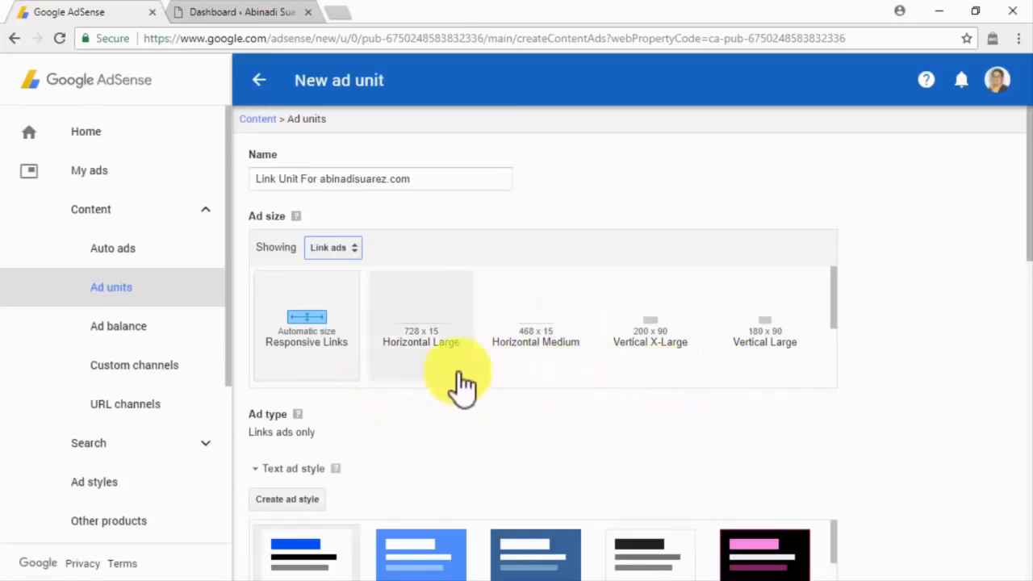
click(310, 365)
scroll(465, 355, down, 5)
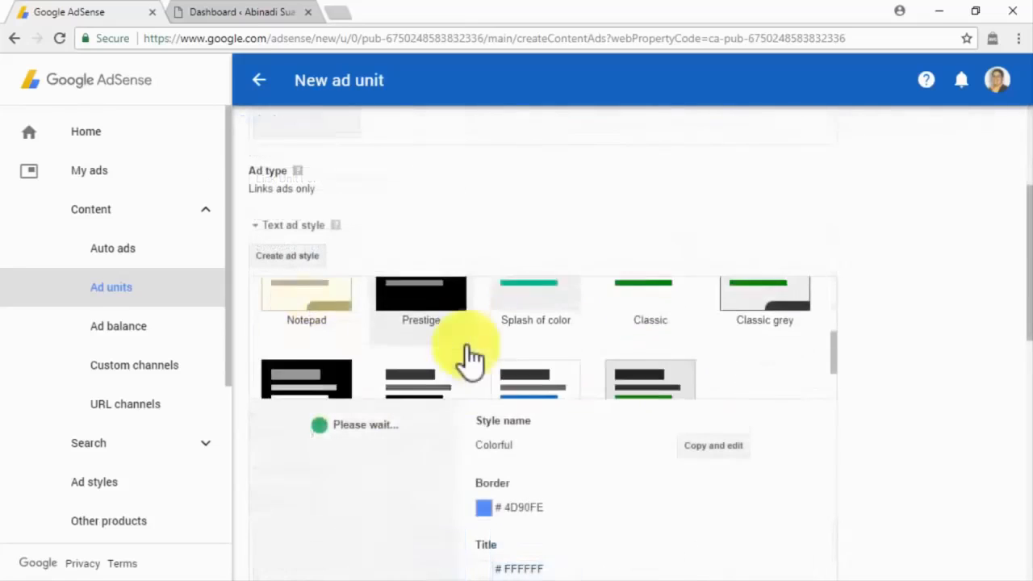
scroll(522, 445, down, 8)
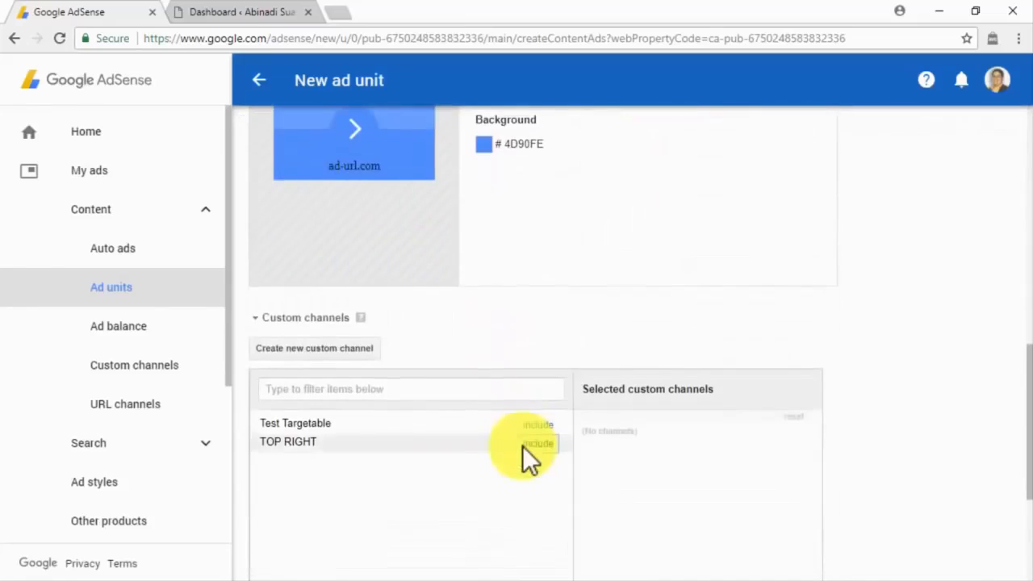
scroll(524, 452, down, 1)
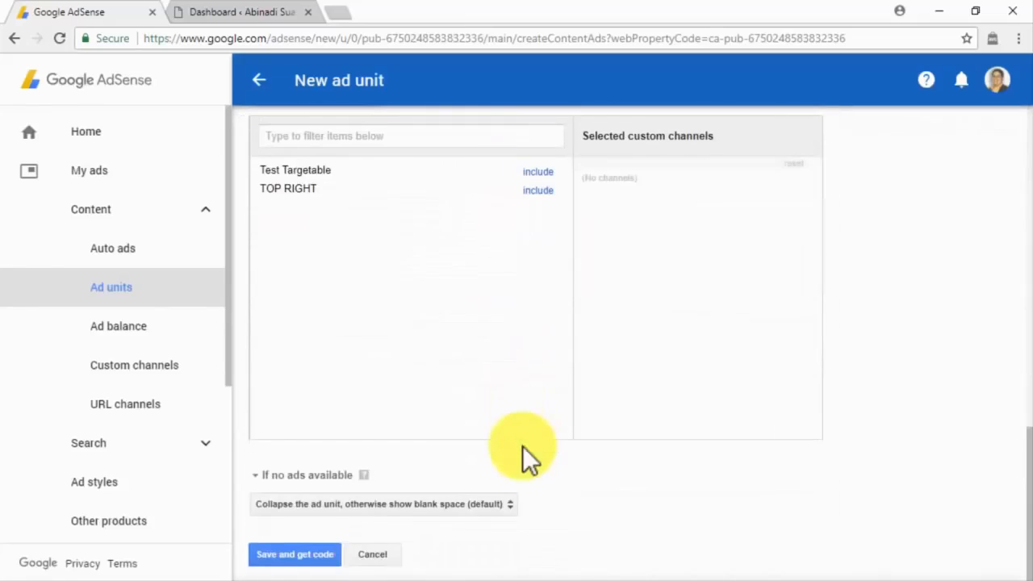
click(506, 505)
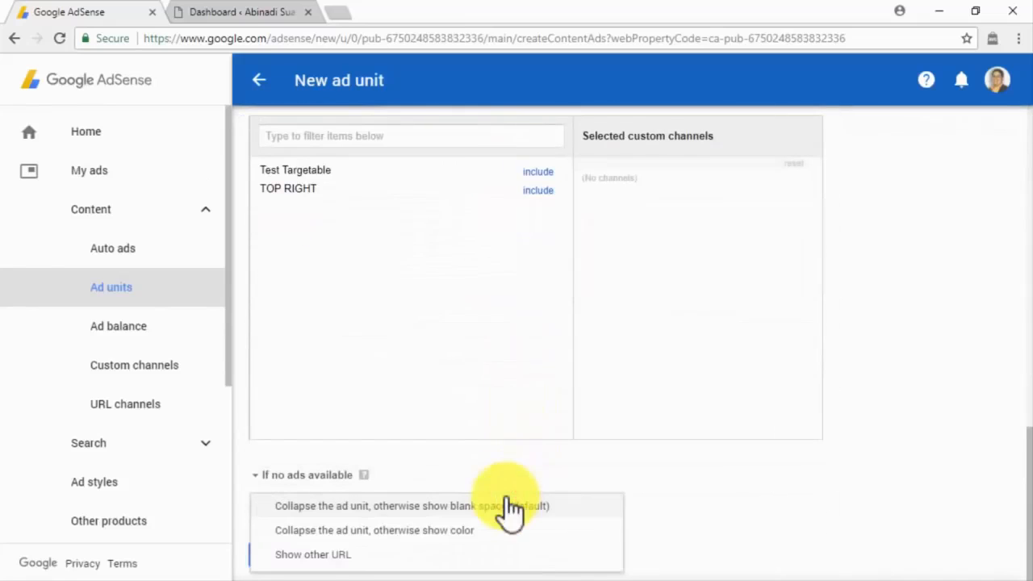
click(509, 505)
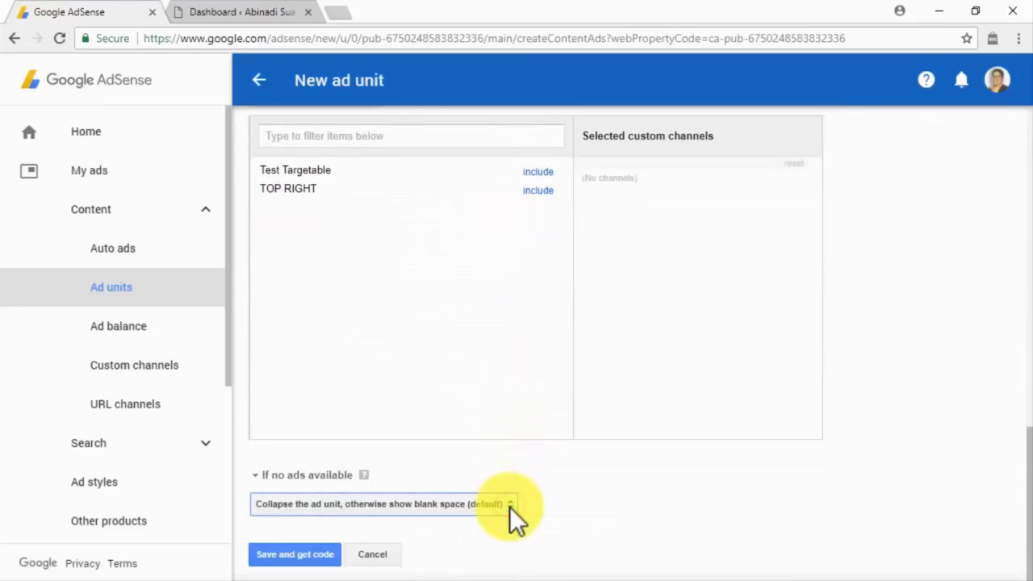
click(319, 555)
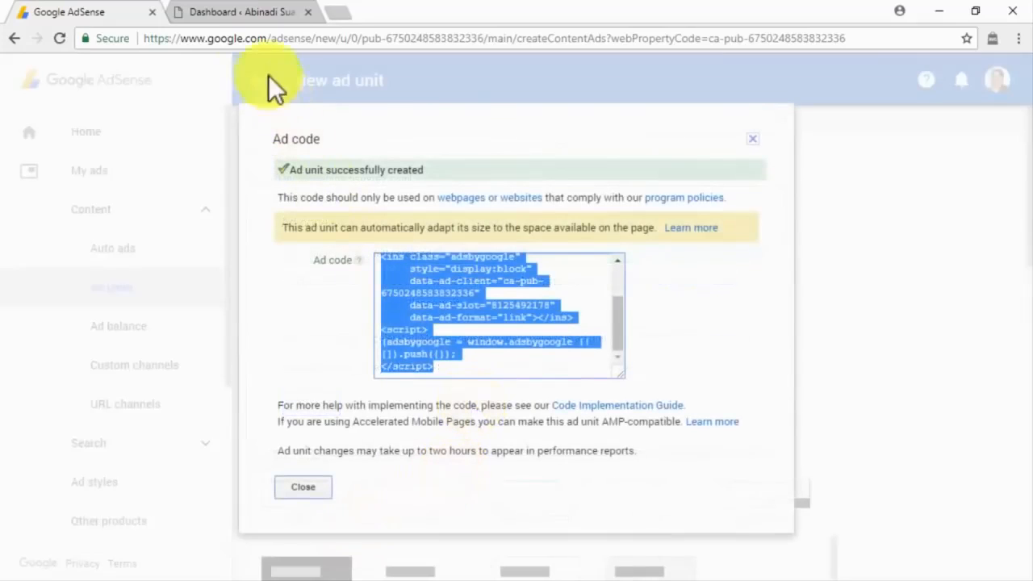
click(241, 14)
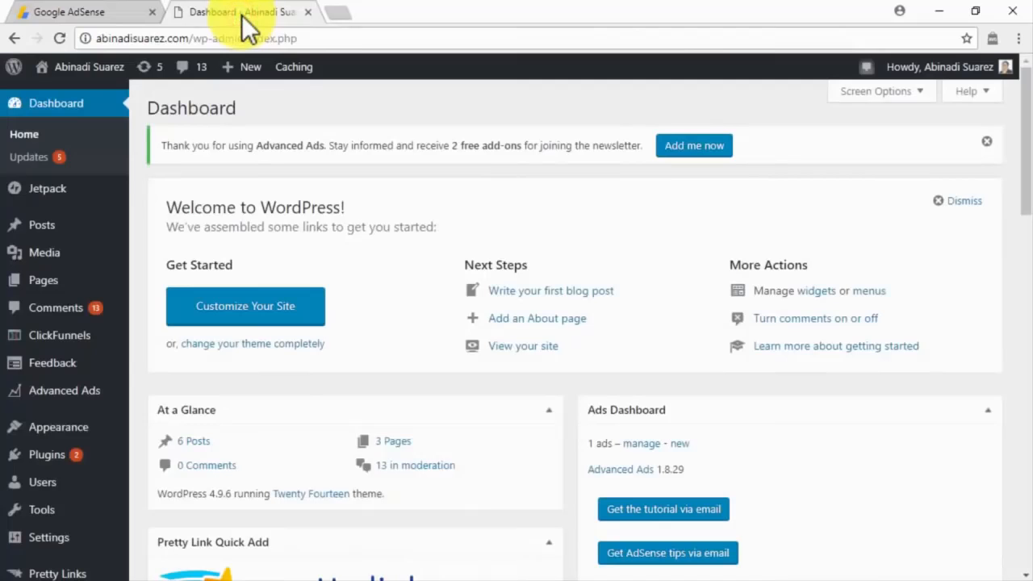
Add a Custom HTML widget to the Primary Sidebar.
mouse_move(80, 431)
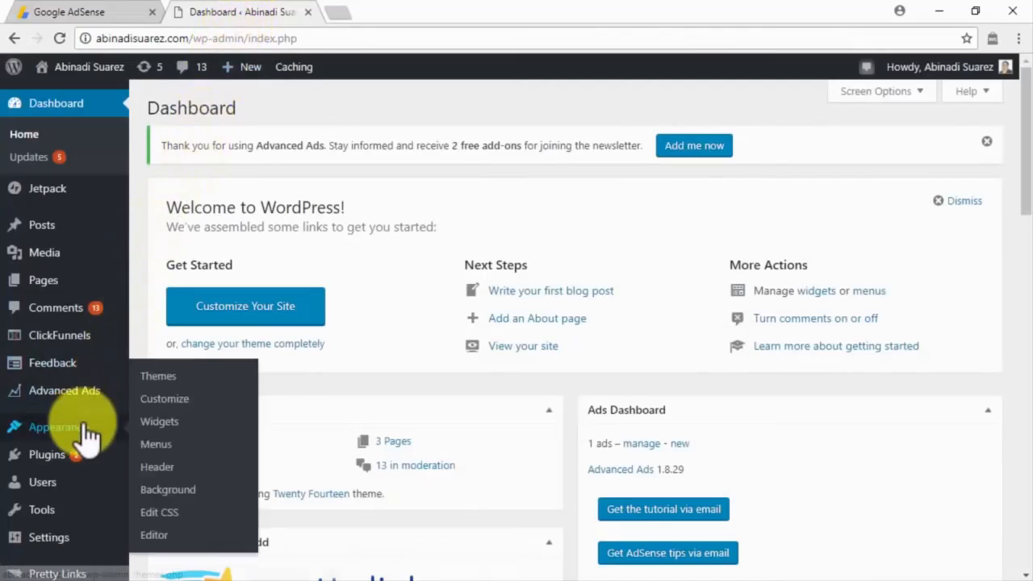
click(150, 425)
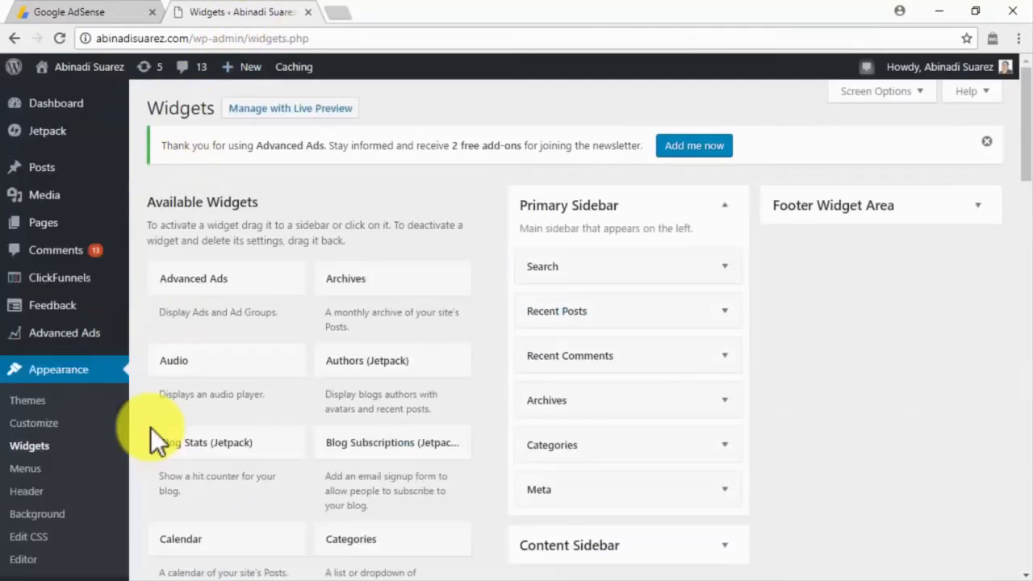
scroll(298, 438, down, 4)
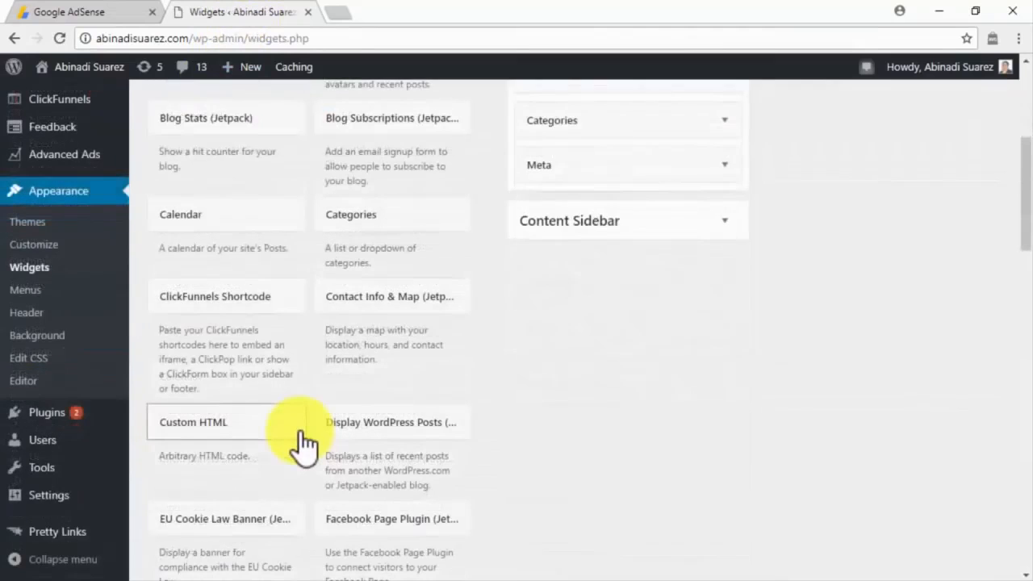
click(300, 440)
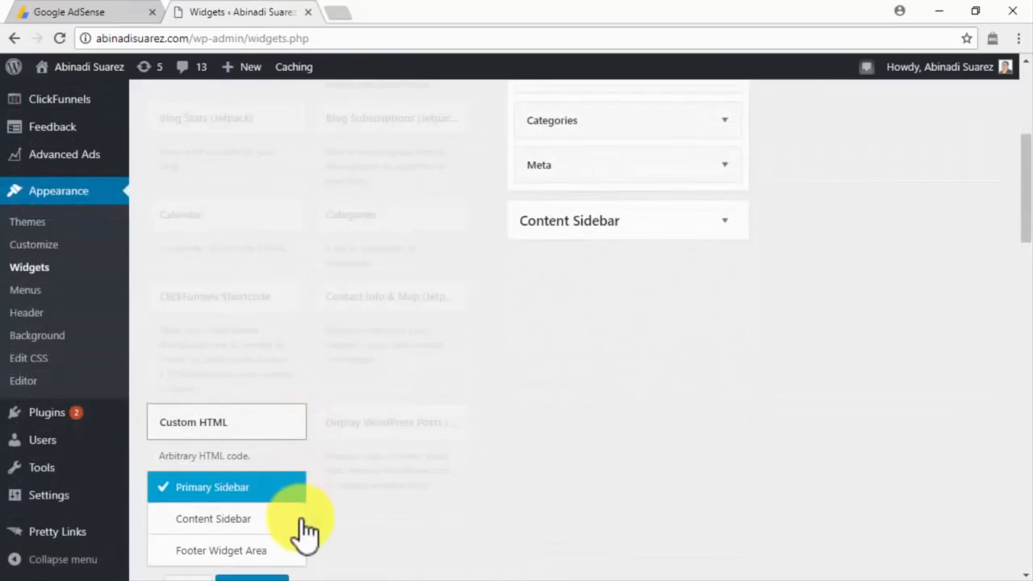
scroll(305, 532, down, 1)
click(270, 504)
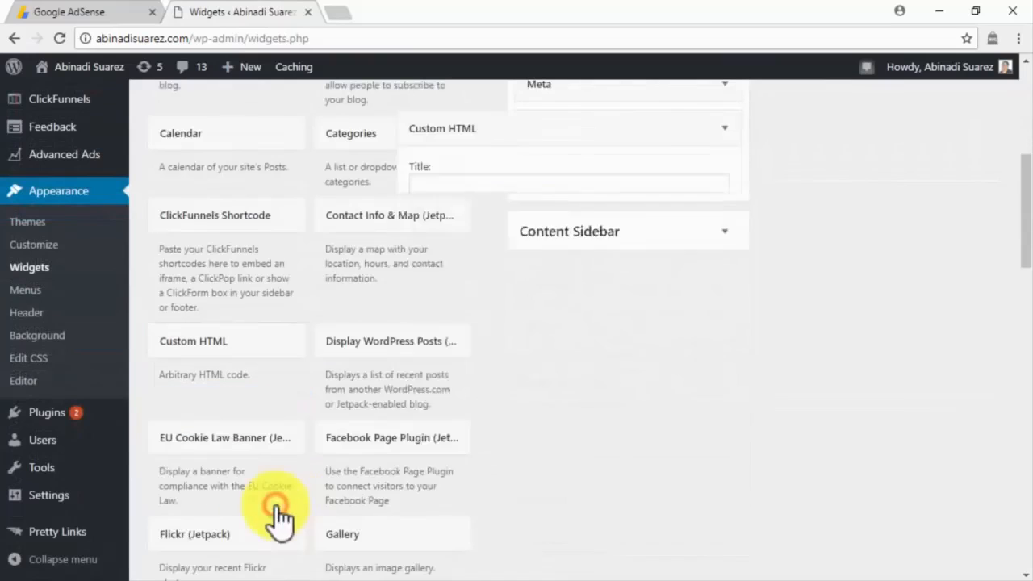
Title the widget 'AD', paste the AdSense link-unit code into it, and save.
click(561, 191)
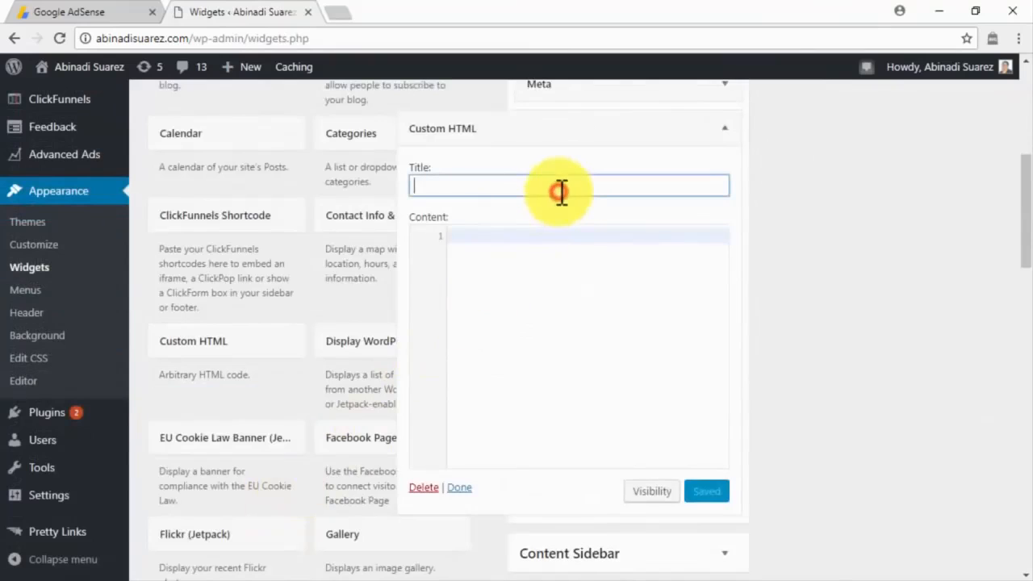
text(AD)
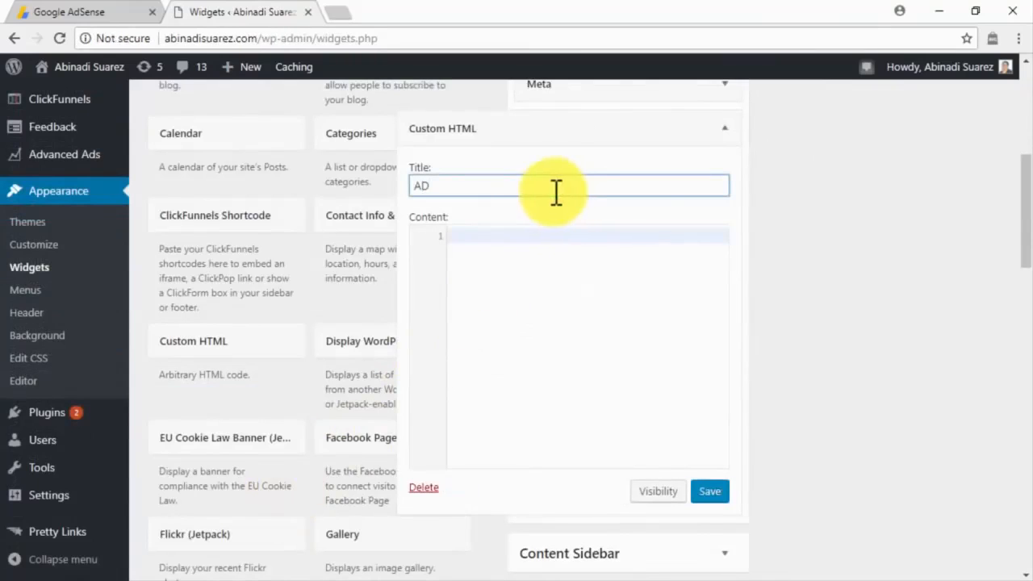
click(523, 234)
key(ctrl+v)
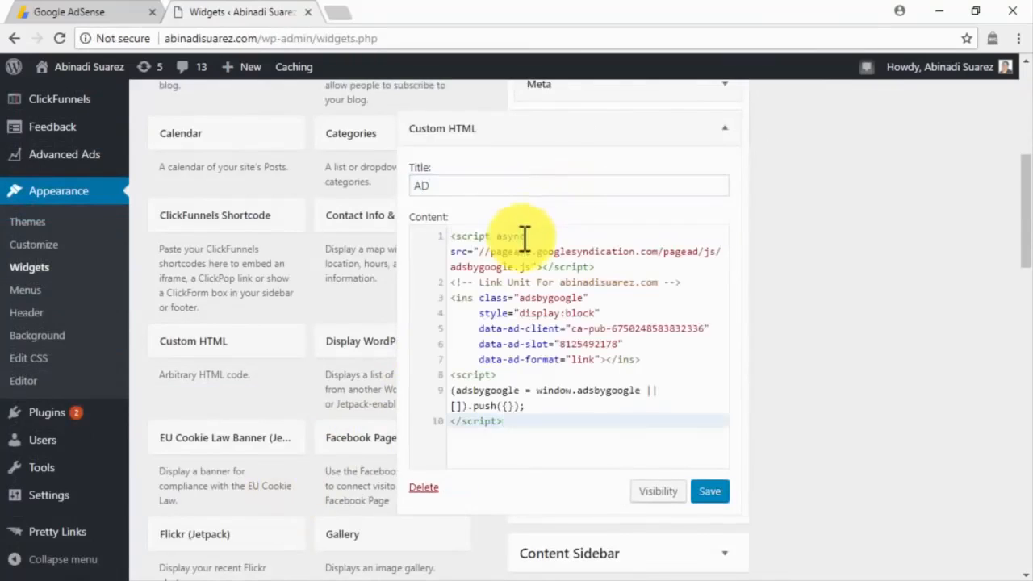
click(709, 494)
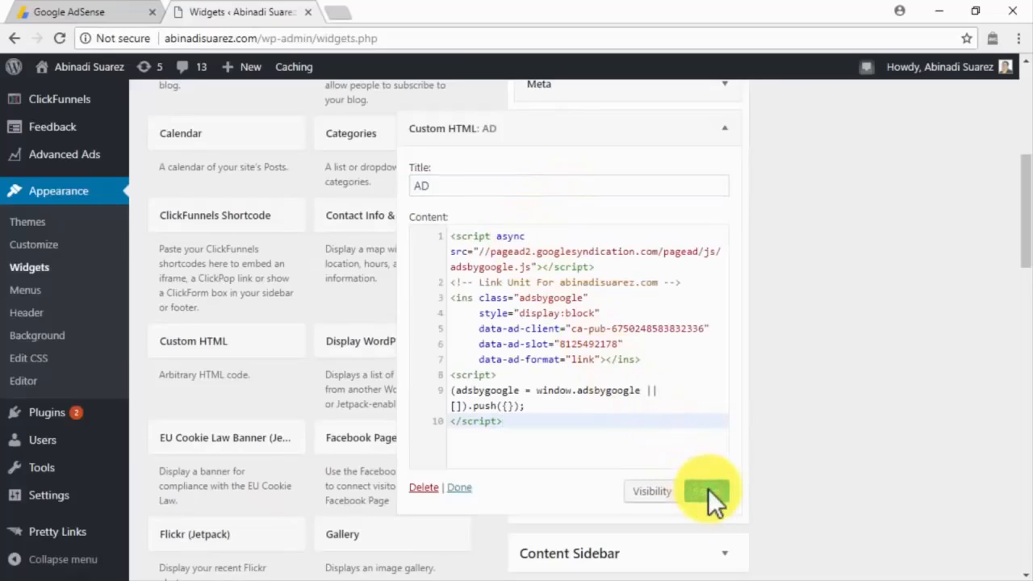
click(458, 487)
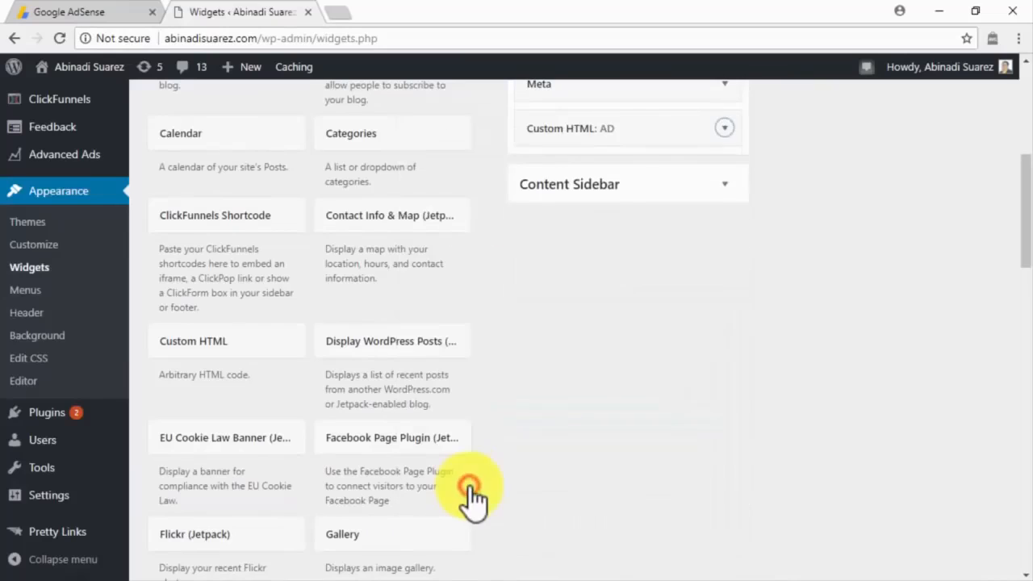
Scroll back up to the top of the widgets page.
scroll(804, 330, up, 4)
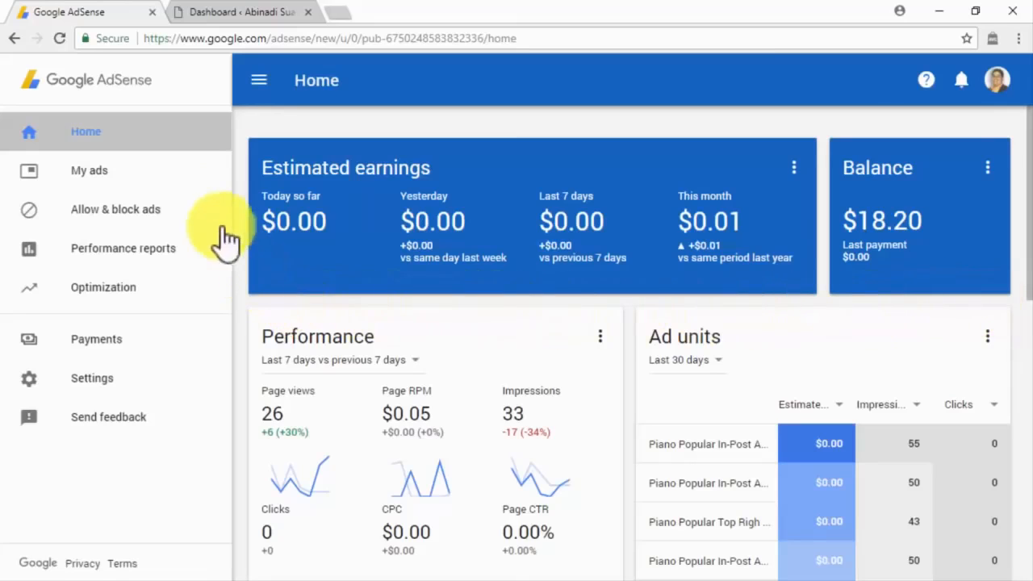
Go to AdSense for Search under other products and start a new custom search engine.
click(201, 184)
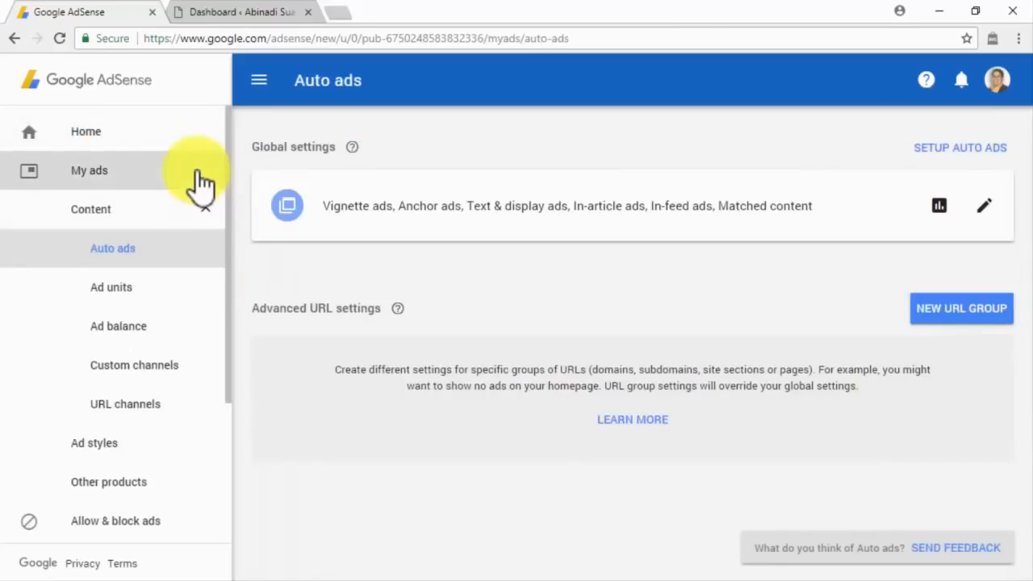
click(182, 483)
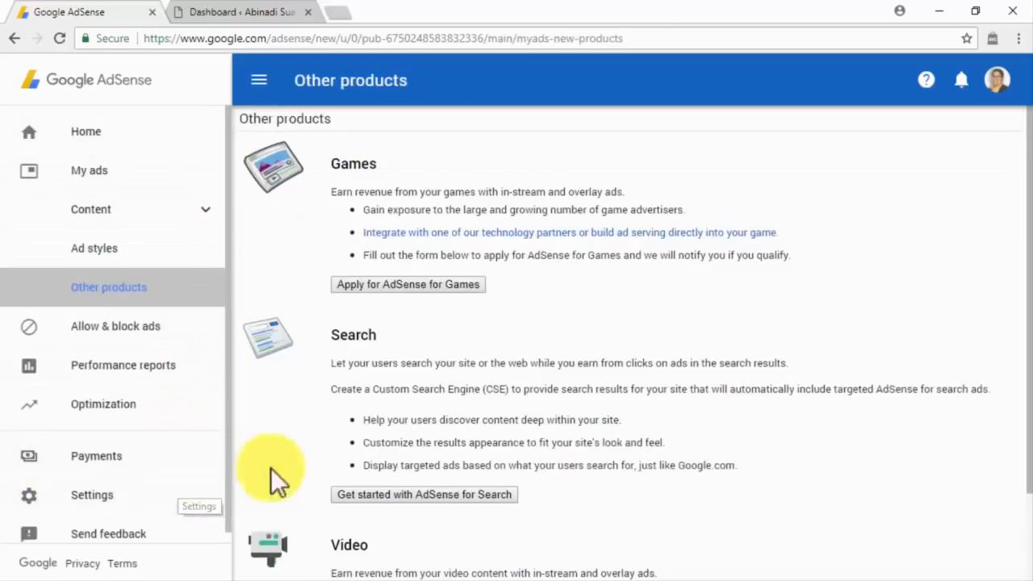
click(418, 494)
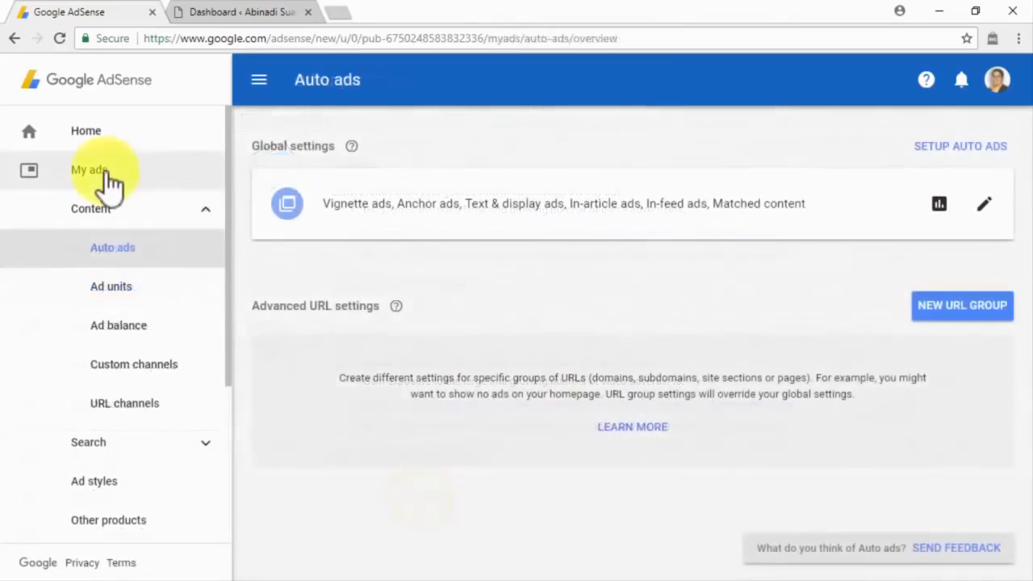
click(176, 434)
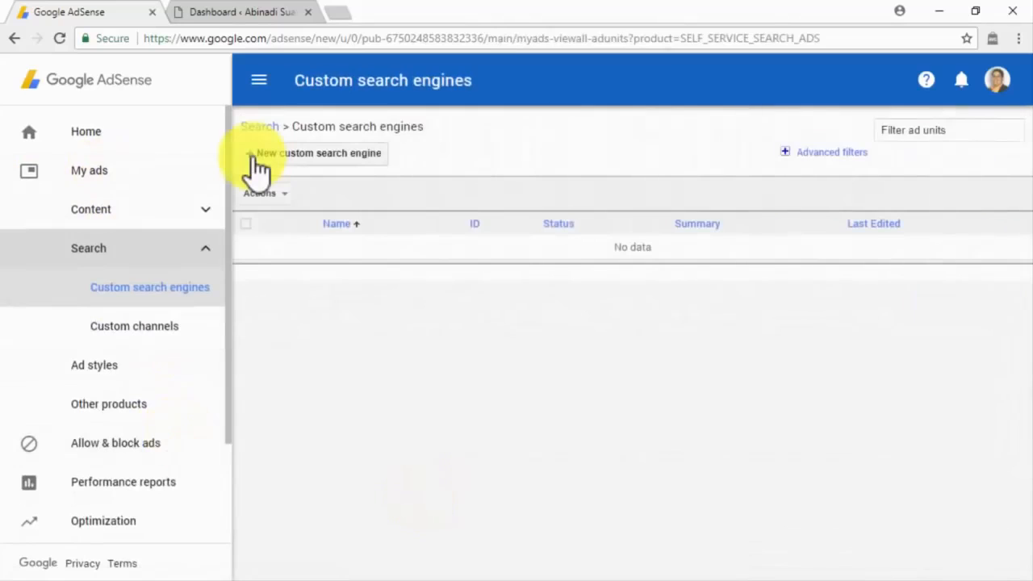
click(257, 160)
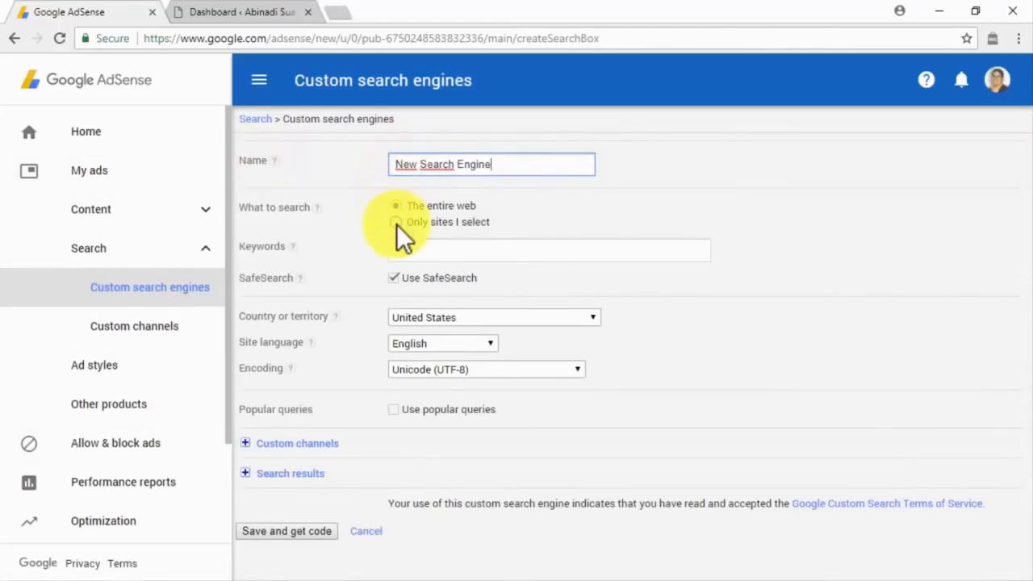
Enter 'online marketing' as the search engine keywords, leaving popular queries off.
click(397, 251)
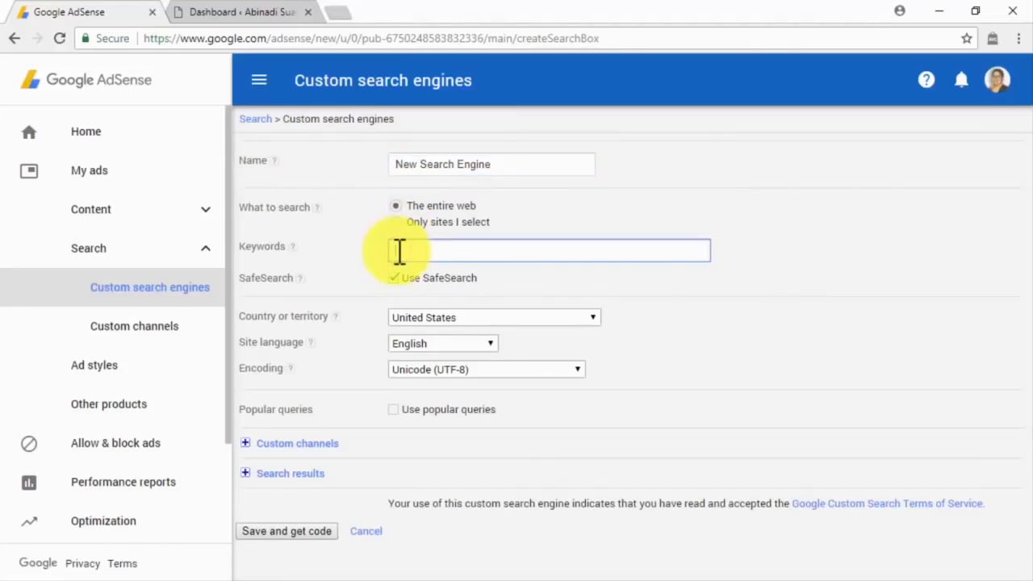
text(online marketing)
click(397, 278)
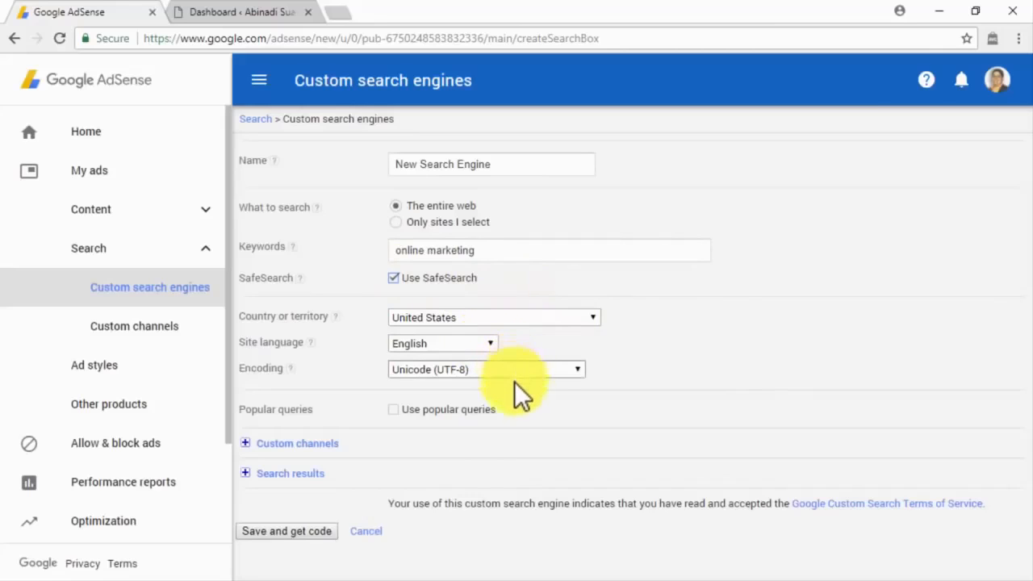
click(426, 408)
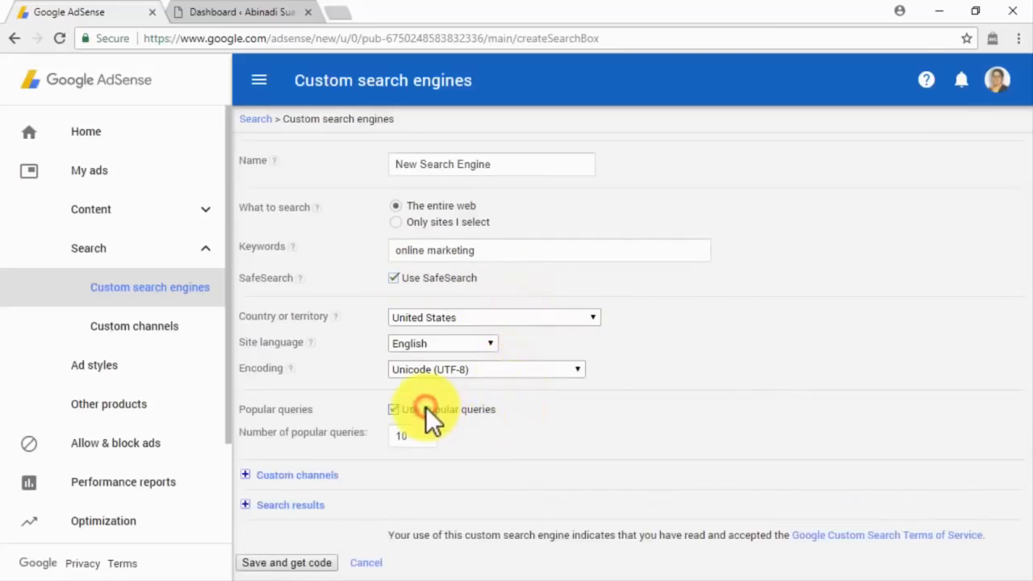
click(425, 408)
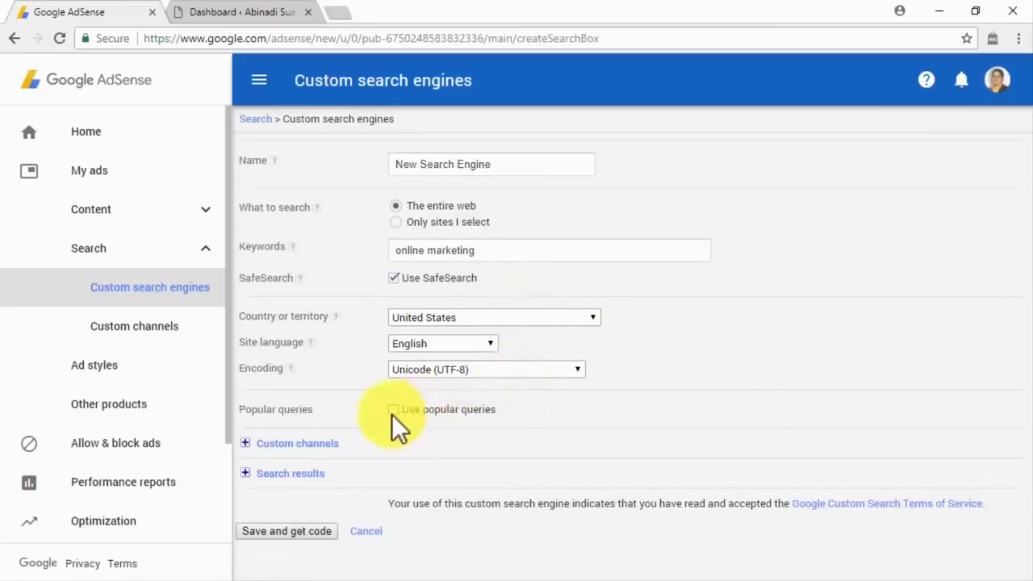
Review the custom channels and search results settings, save, and copy the search box code.
click(261, 442)
scroll(260, 454, down, 1)
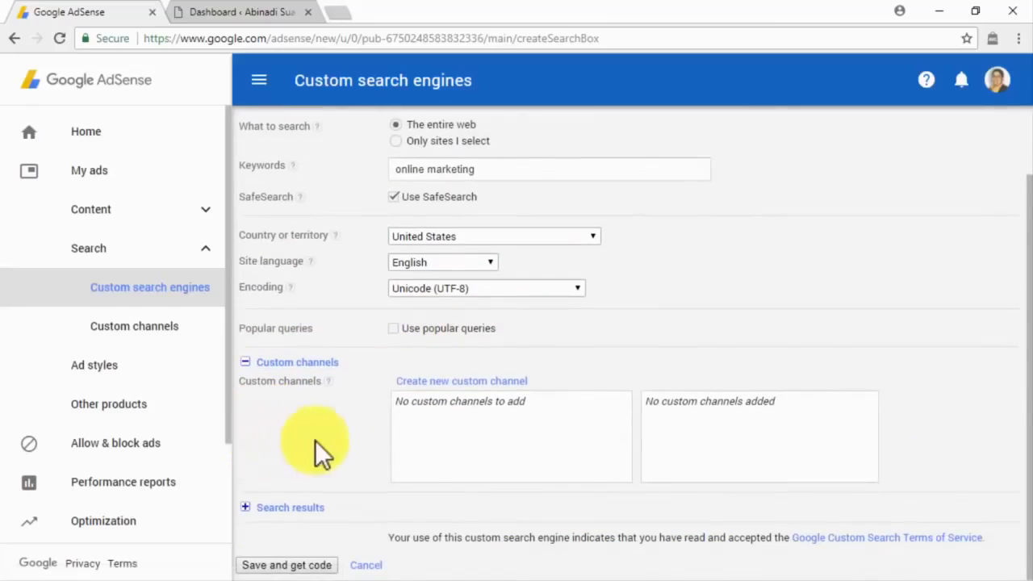
click(281, 500)
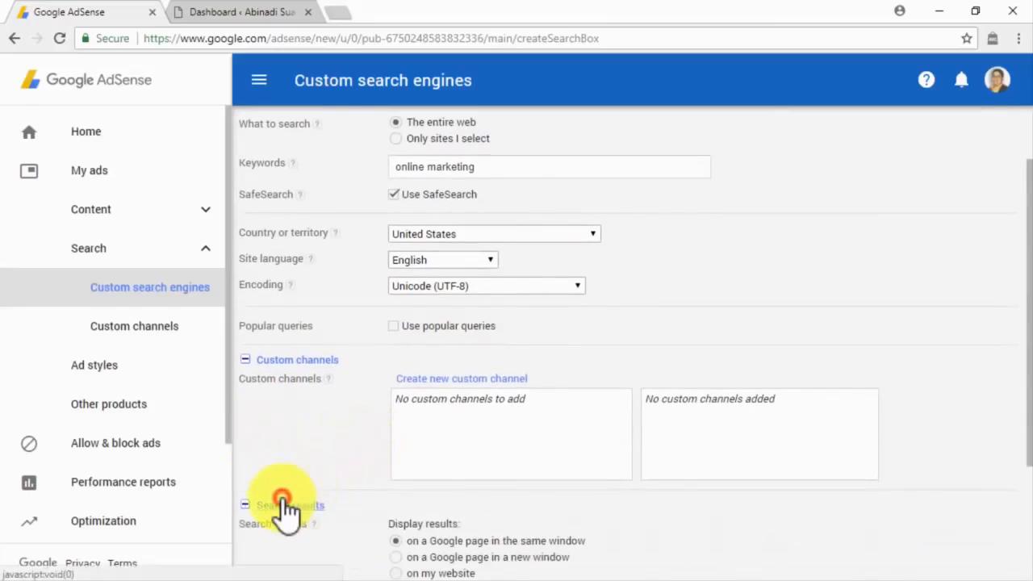
scroll(340, 501, down, 2)
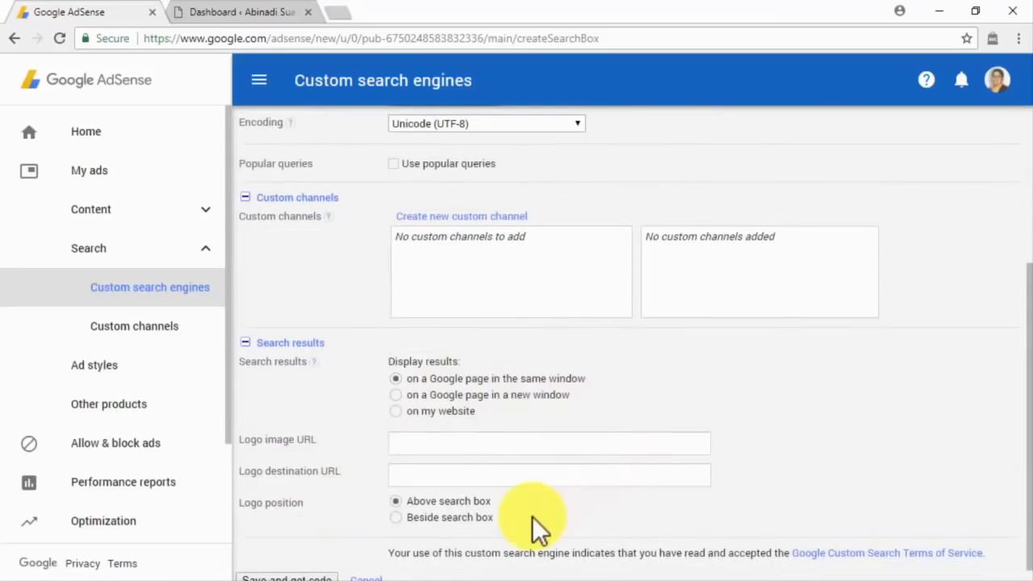
scroll(530, 515, down, 1)
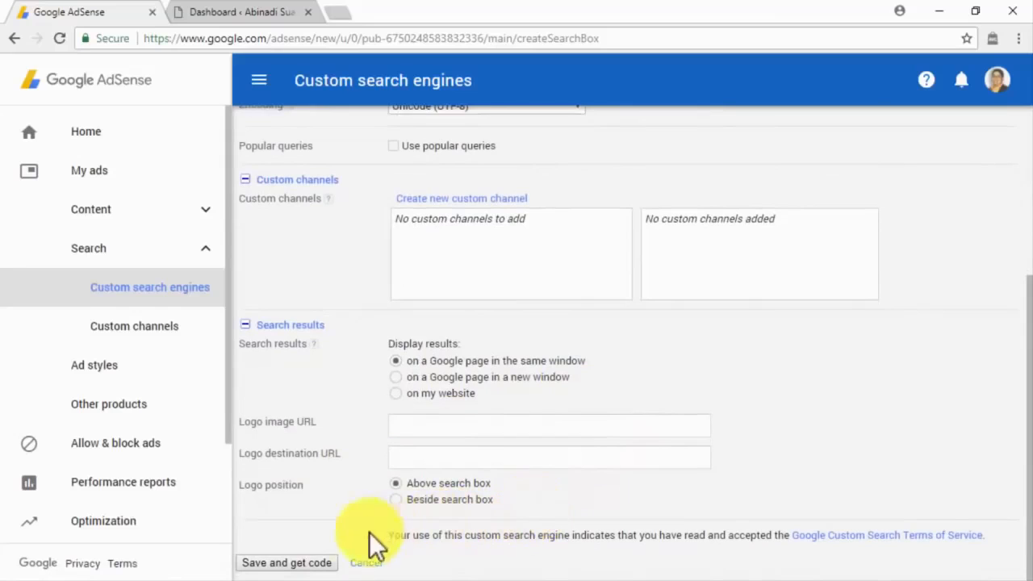
click(313, 564)
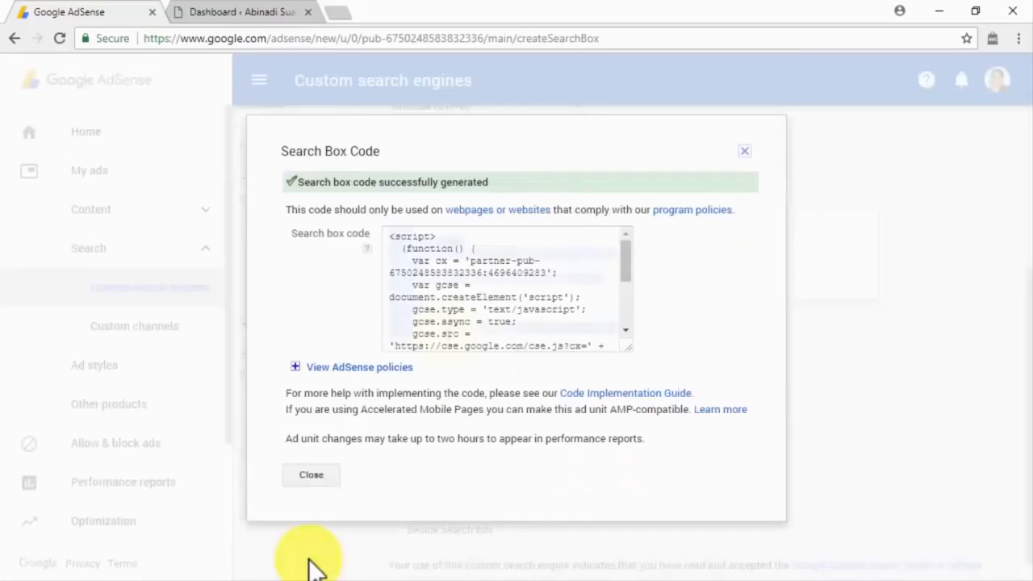
scroll(439, 327, down, 5)
right_click(430, 321)
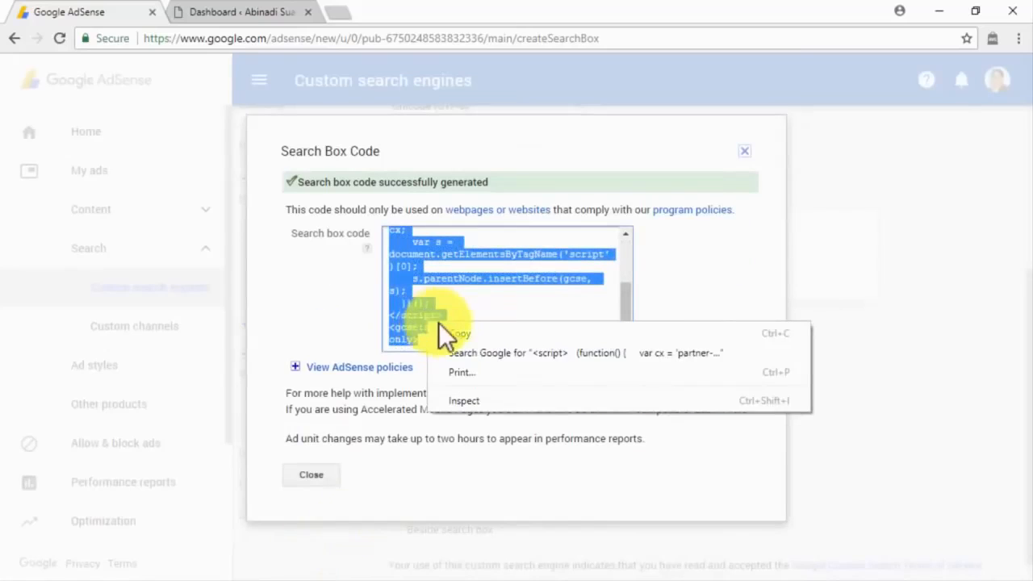
click(449, 326)
click(261, 15)
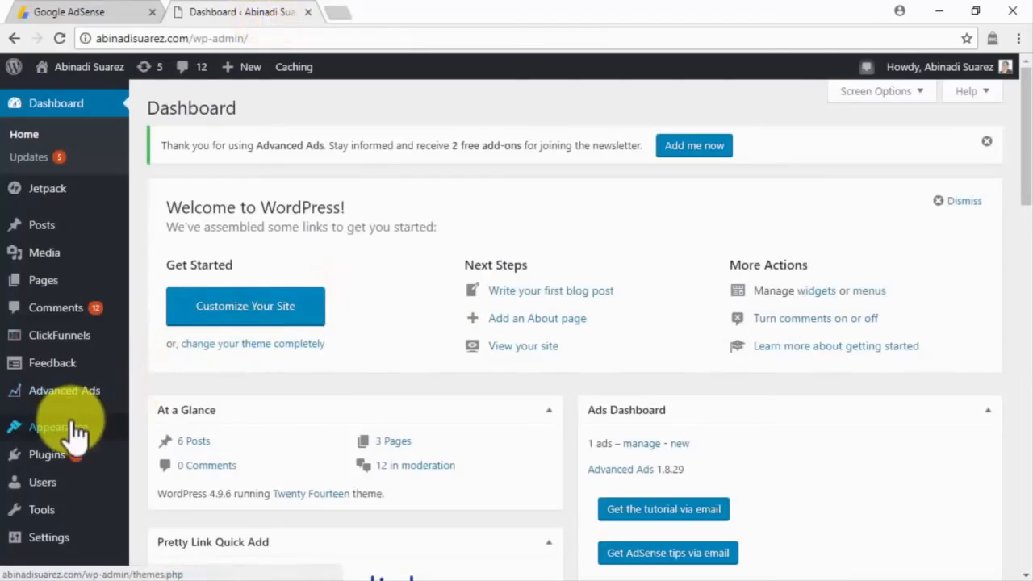
Add a Custom HTML widget to the Content Sidebar.
mouse_move(76, 430)
click(155, 421)
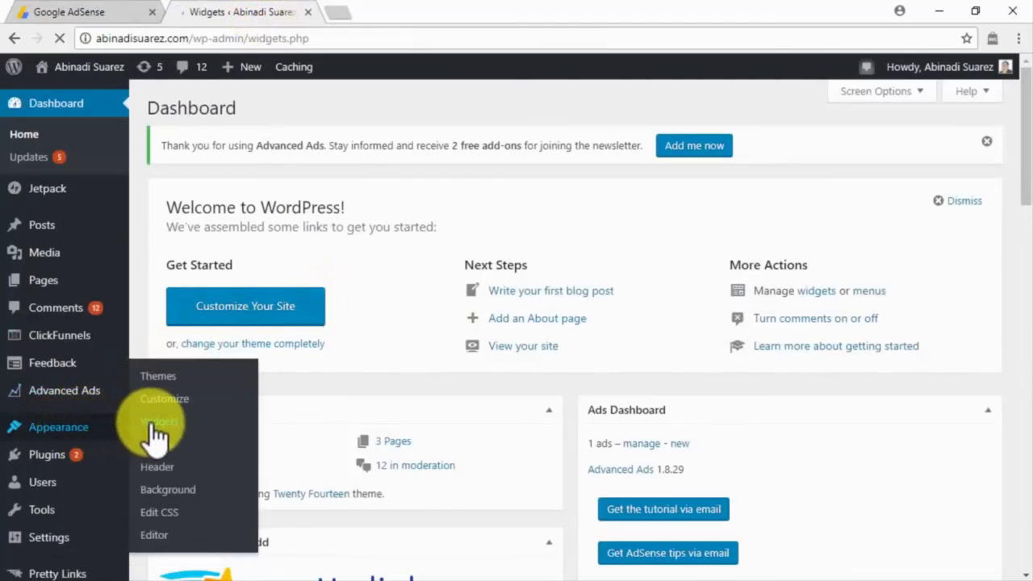
scroll(162, 436, down, 4)
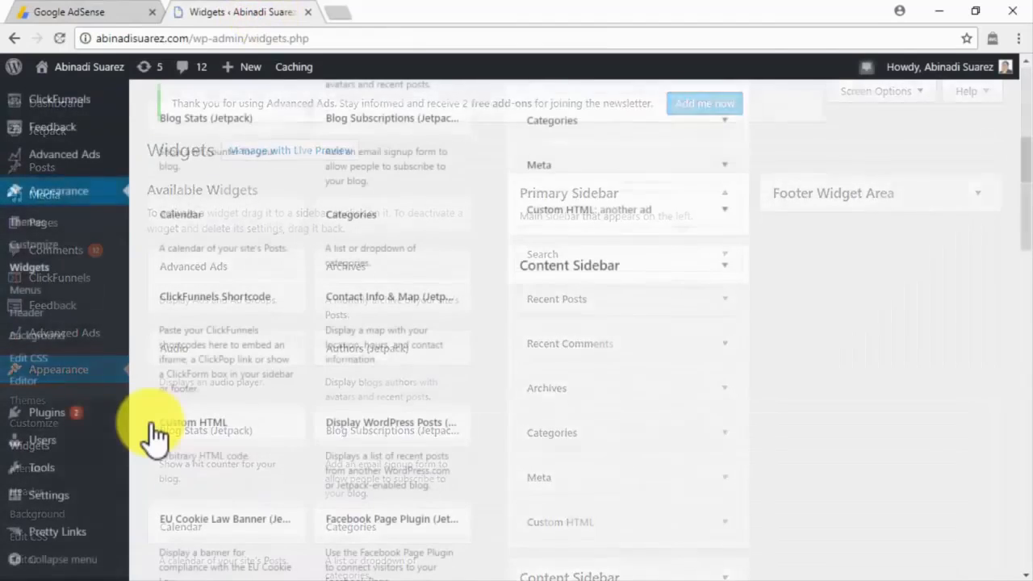
click(230, 432)
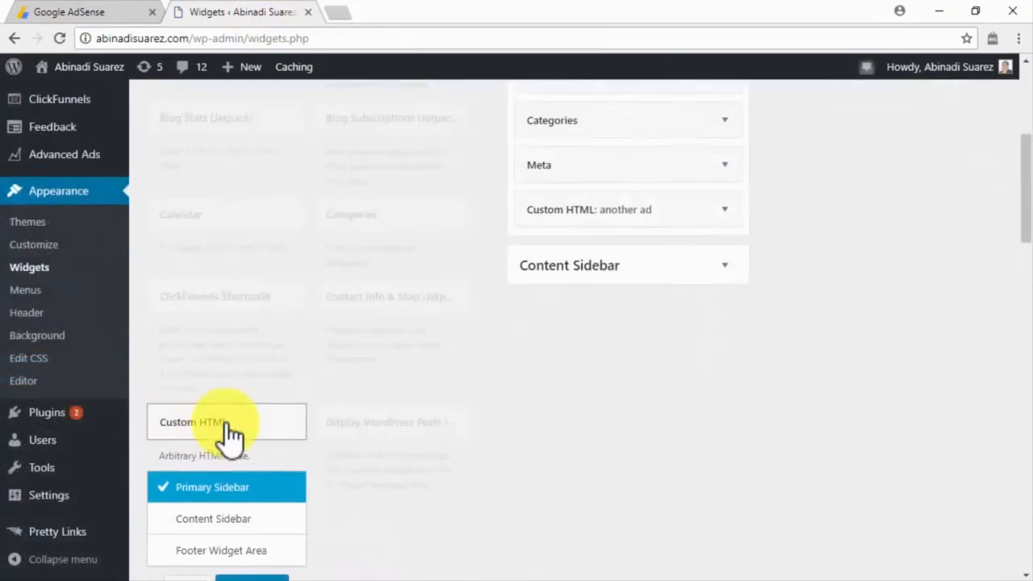
scroll(230, 434, down, 1)
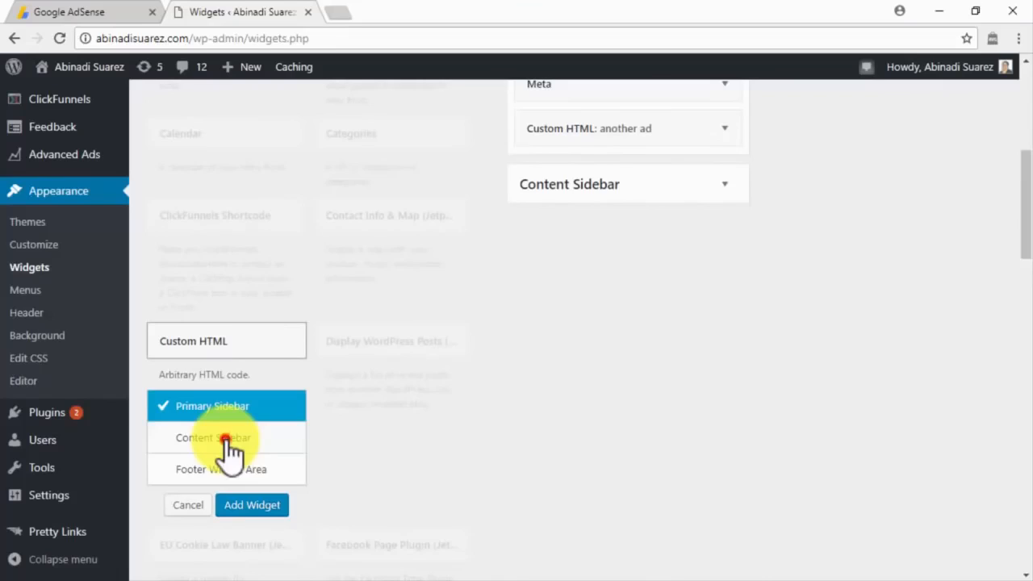
click(227, 439)
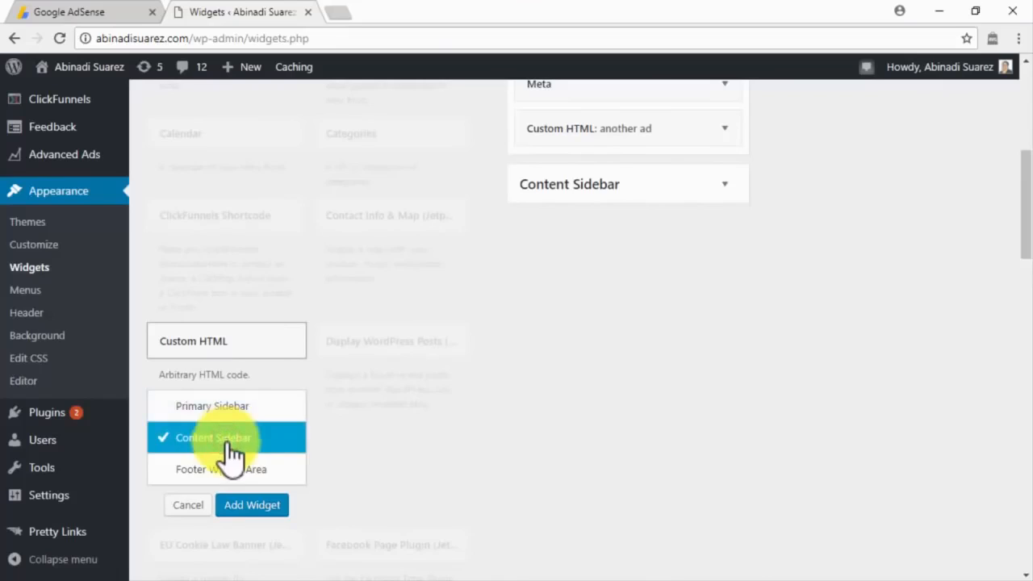
click(245, 507)
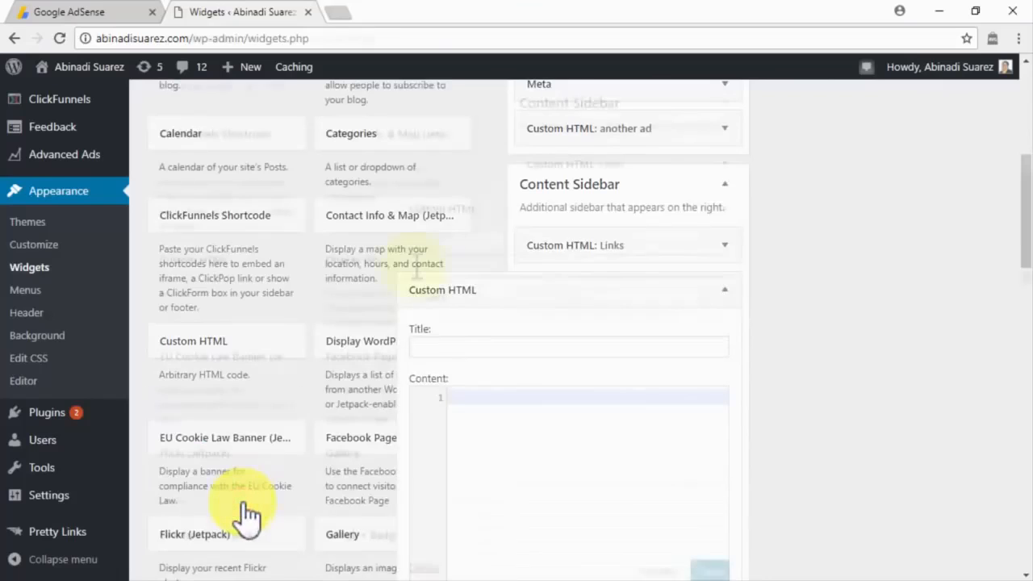
Title it 'Search Our Site', paste the search box code, save, and move it above Links.
click(415, 267)
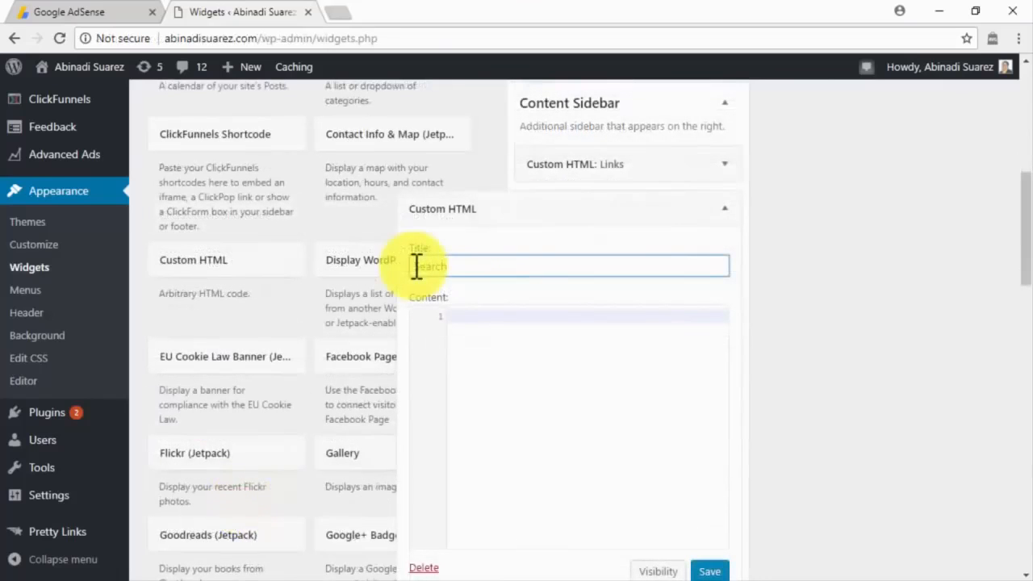
text(Search Our Site)
click(463, 308)
key(ctrl+v)
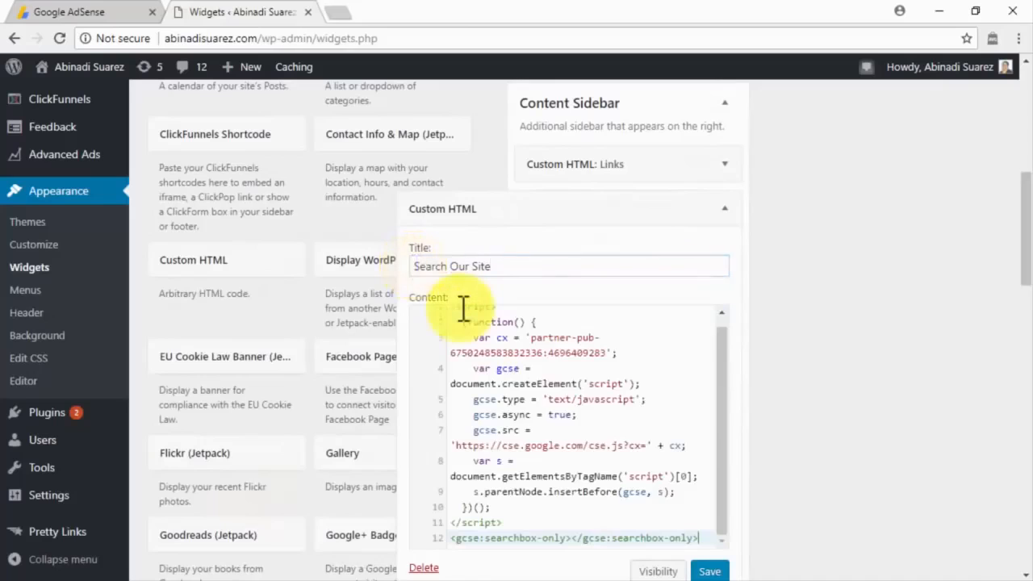
scroll(509, 341, down, 2)
click(707, 410)
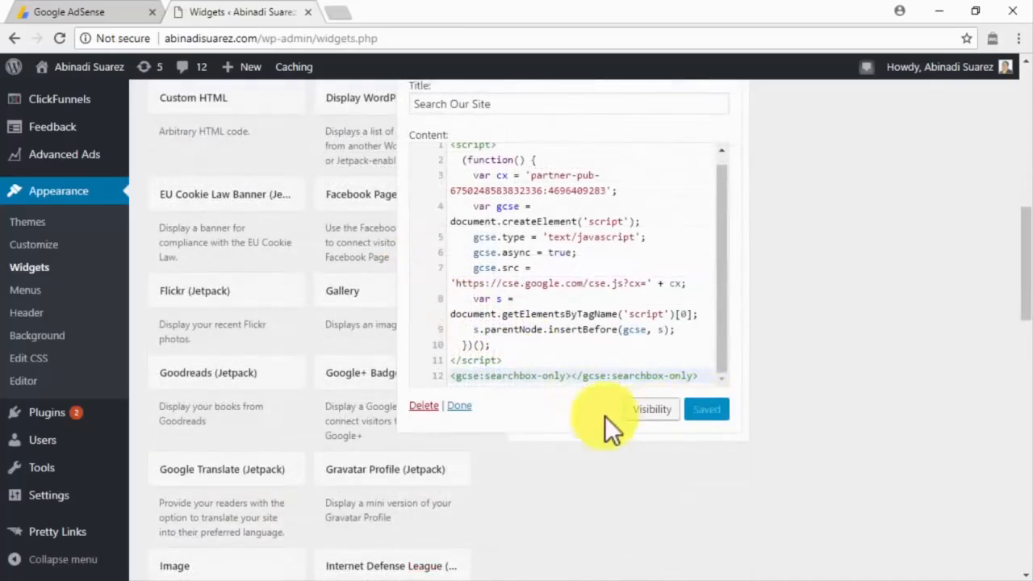
click(462, 405)
drag(595, 234, 595, 186)
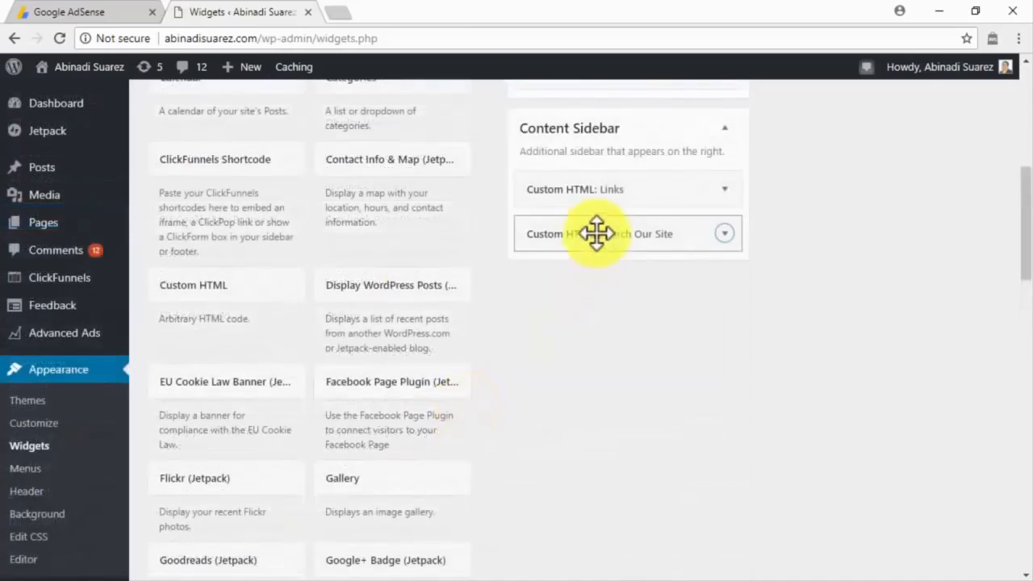
Visit the live site to test the new search box.
mouse_move(107, 83)
click(66, 90)
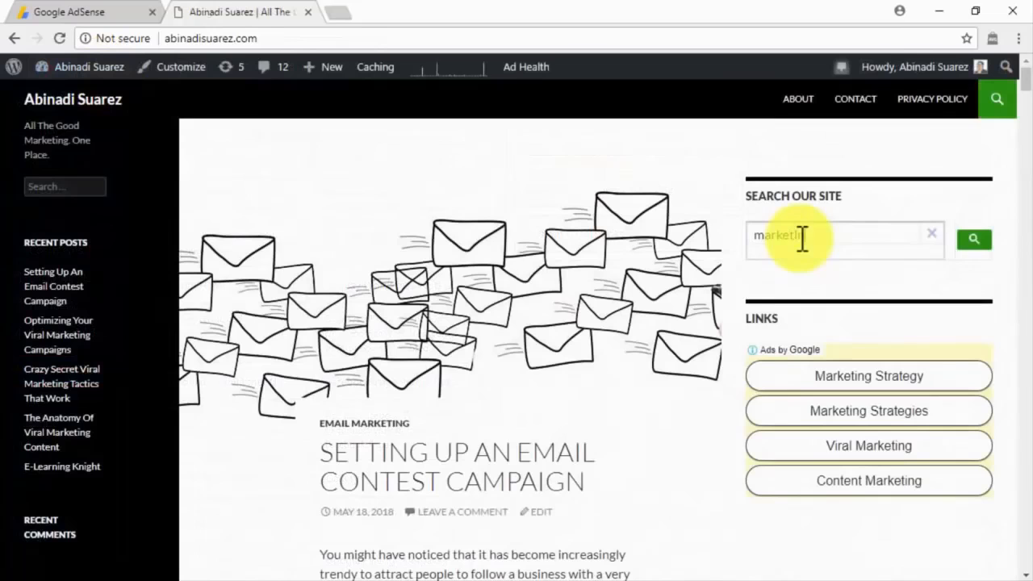
text(ng)
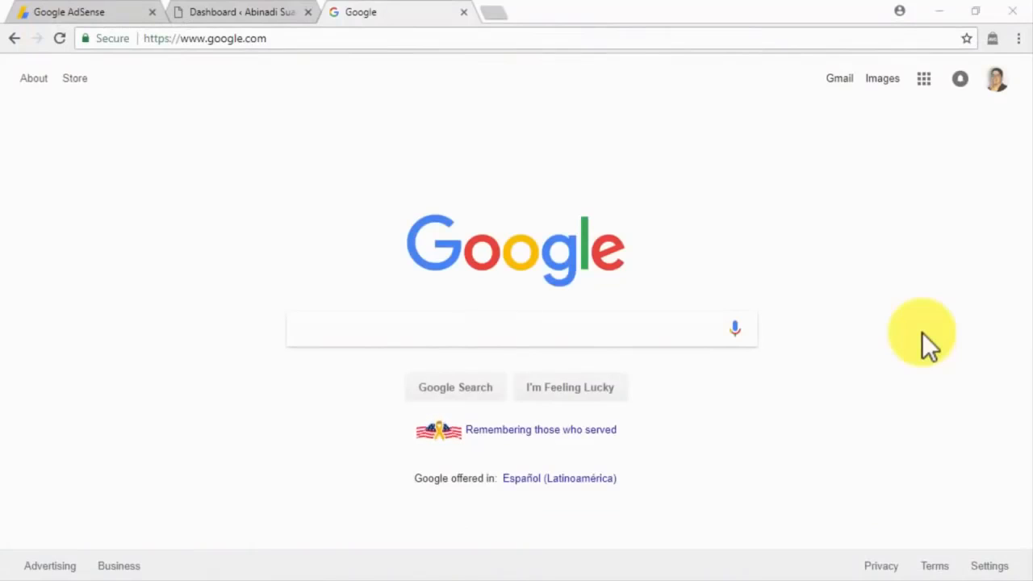
Google 'what is adsense section targeting' and browse the results back to the top snippet.
click(686, 328)
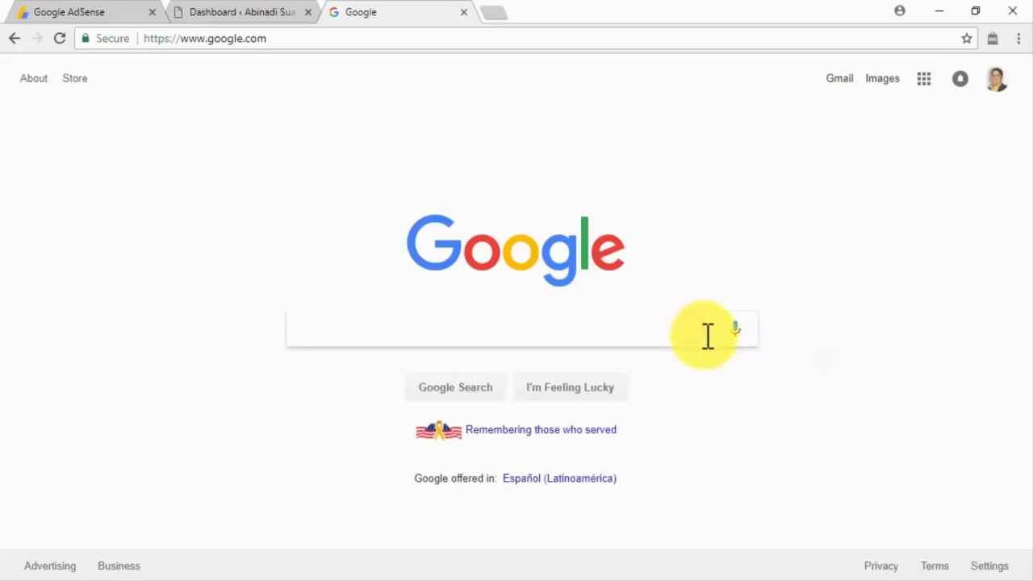
text(what is ad)
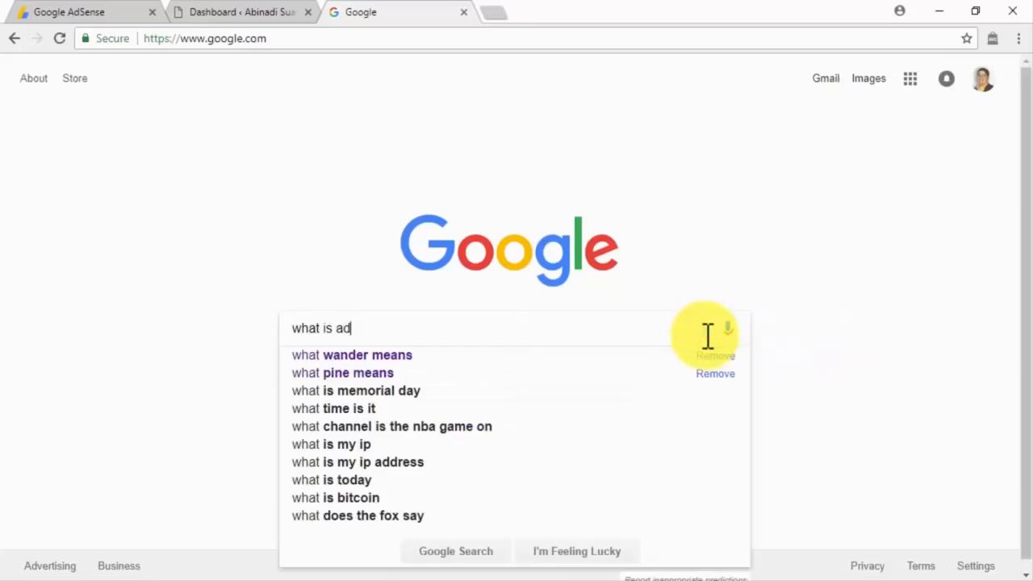
text(sense section targeting)
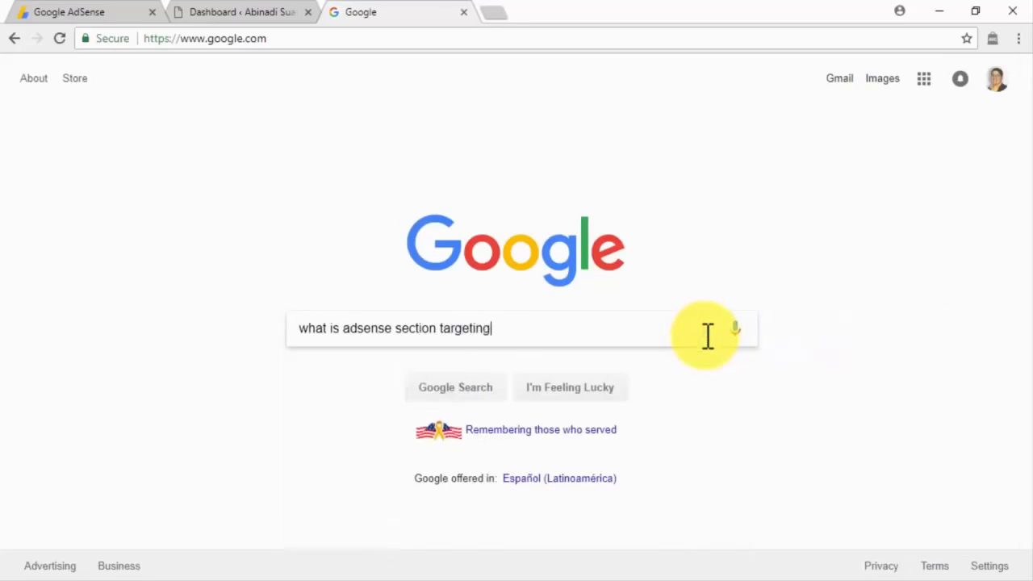
key(Return)
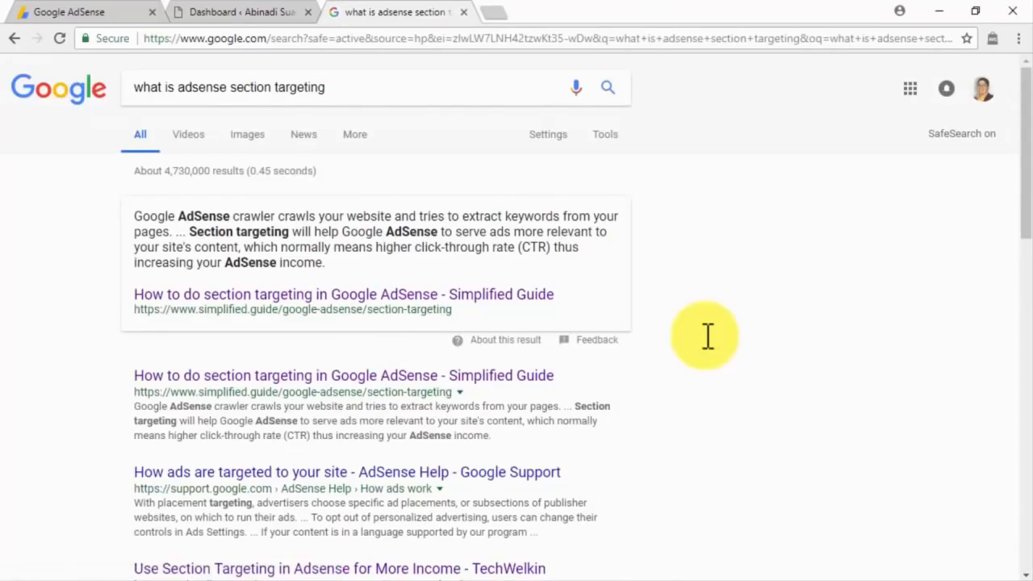
scroll(708, 336, down, 4)
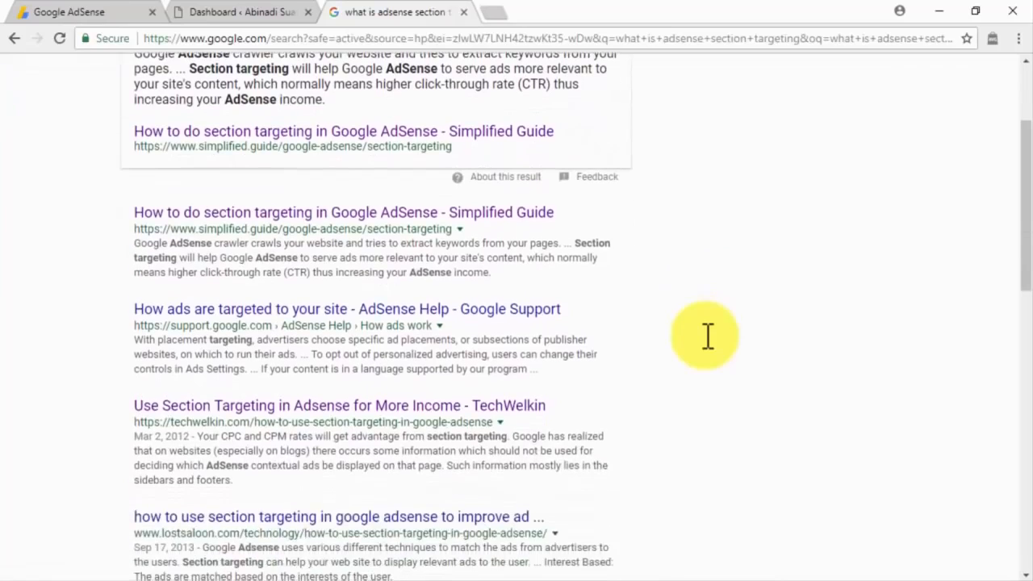
scroll(708, 336, down, 1)
scroll(708, 336, down, 2)
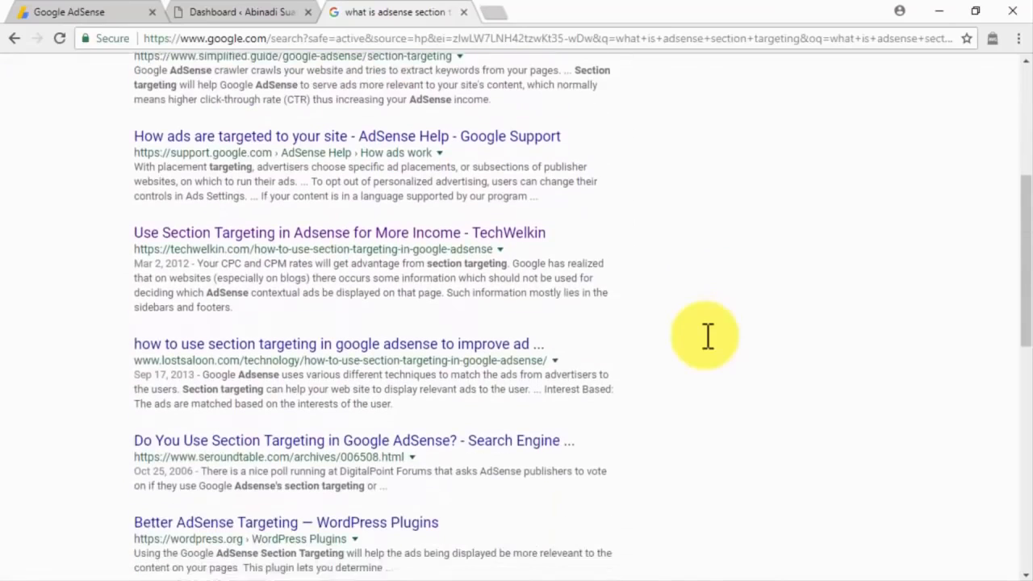
scroll(708, 336, down, 3)
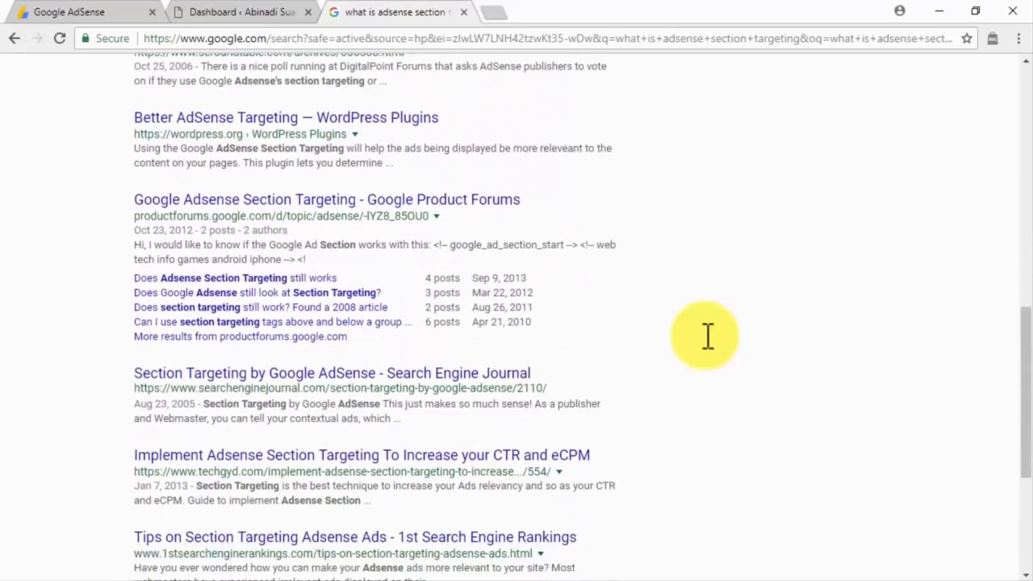
scroll(708, 336, down, 3)
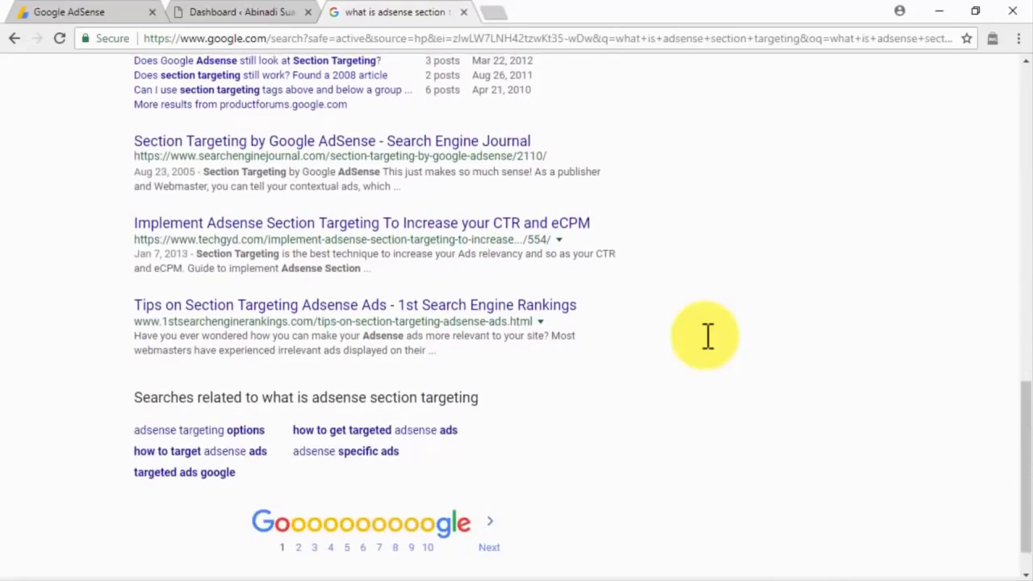
scroll(708, 336, up, 4)
scroll(707, 336, up, 8)
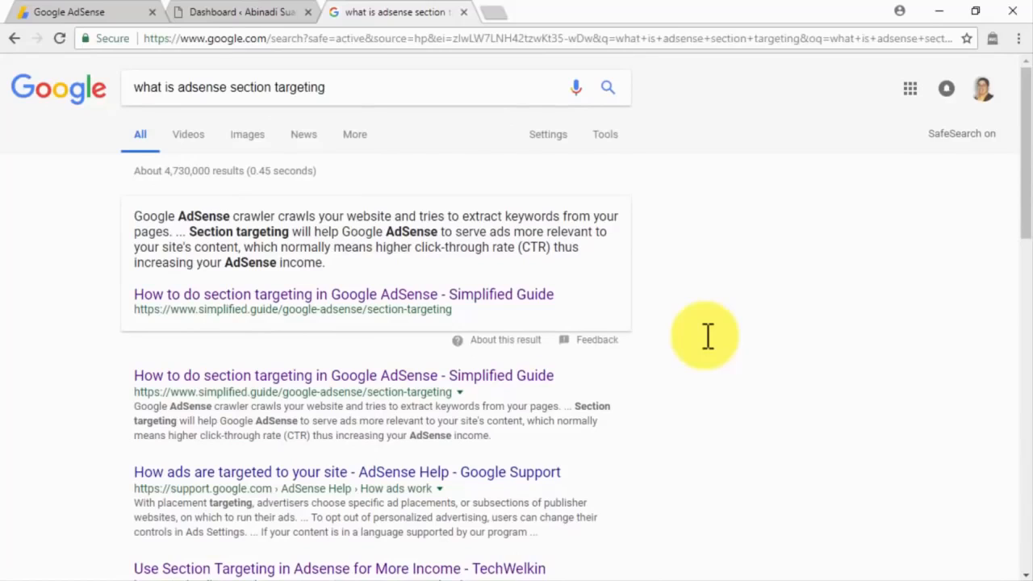
Open the Twenty Fourteen theme's content.php in the WordPress theme editor.
click(292, 18)
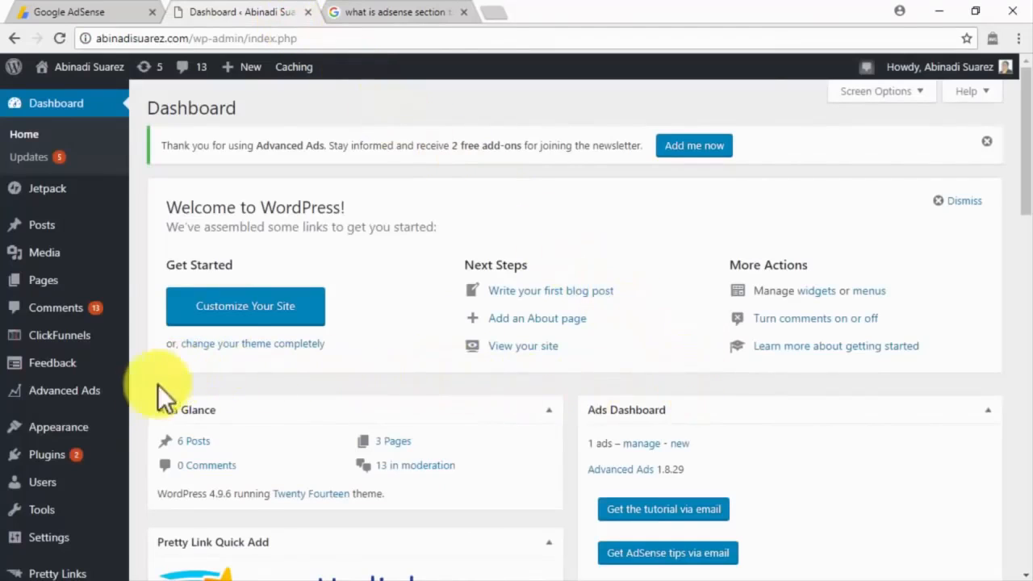
mouse_move(101, 433)
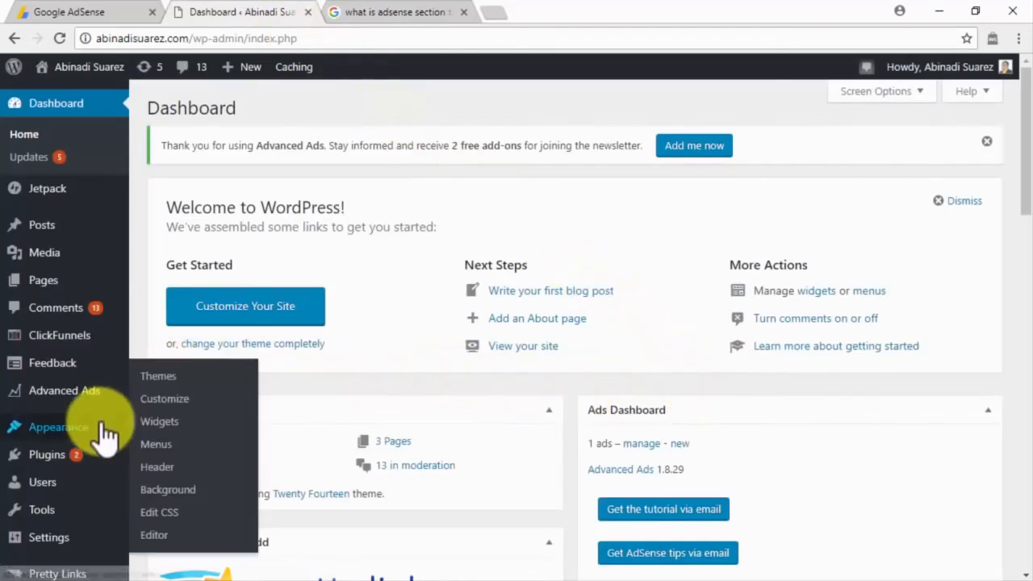
click(160, 535)
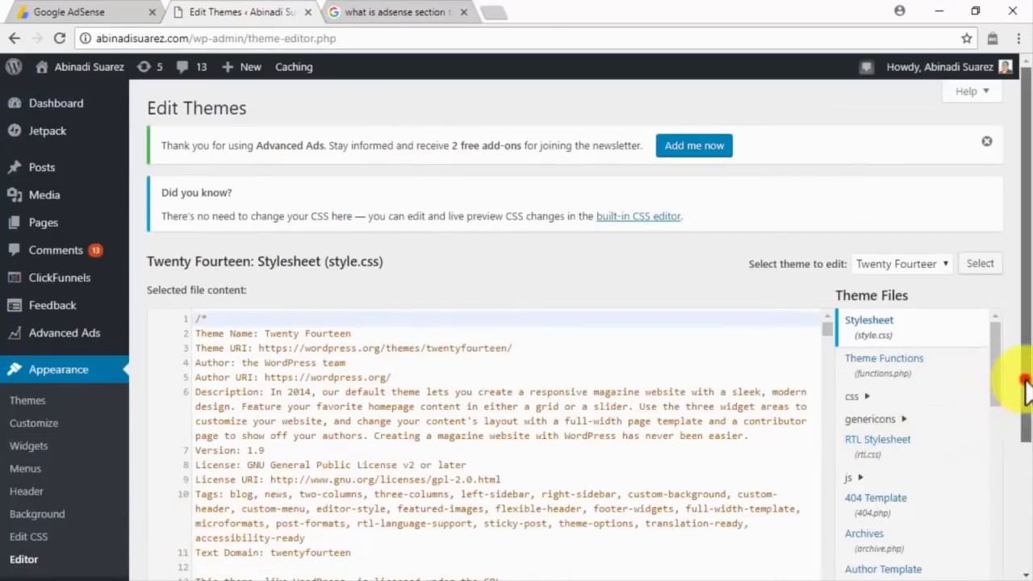
drag(1027, 406, 1025, 457)
scroll(995, 431, down, 4)
scroll(998, 419, down, 2)
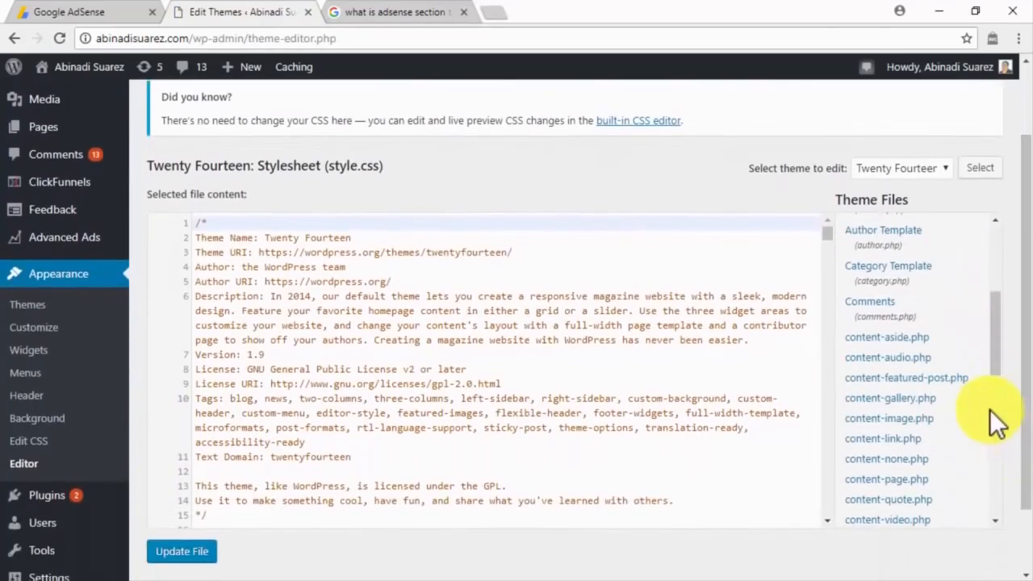
scroll(998, 419, down, 2)
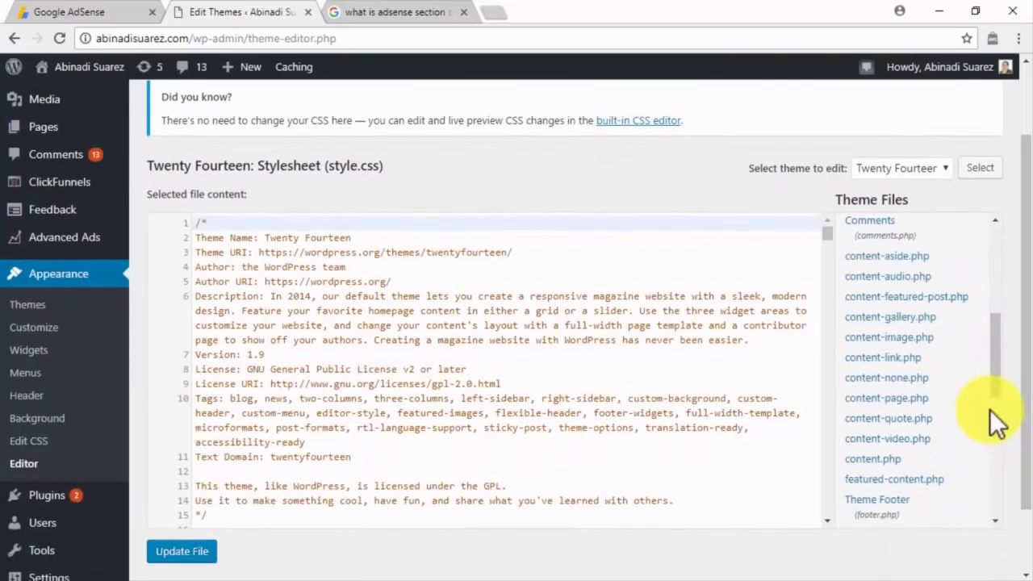
click(888, 460)
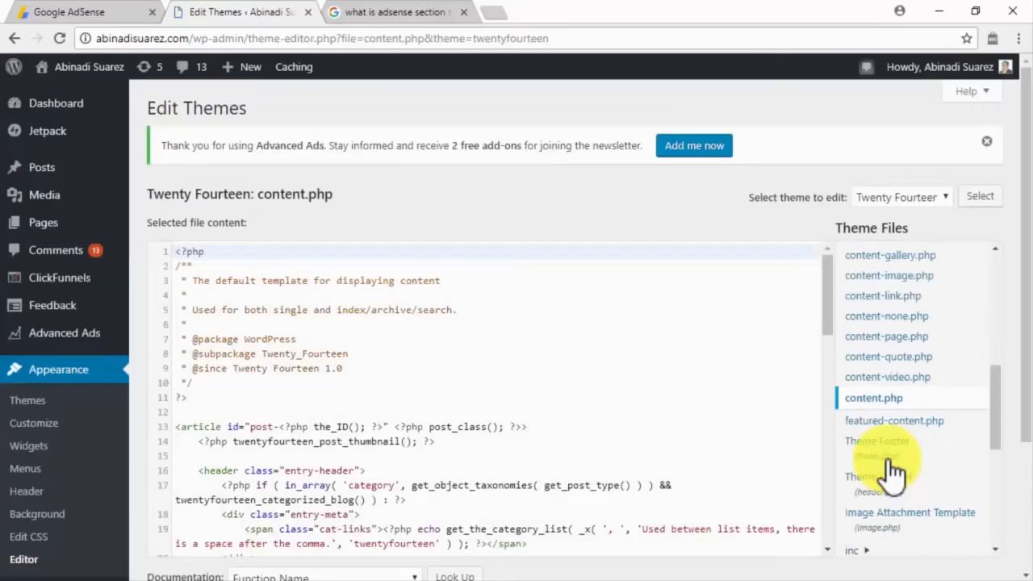
Insert google_ad_section_start after line 51 and google_ad_section_end after entry-content, then update the file.
drag(827, 307, 824, 470)
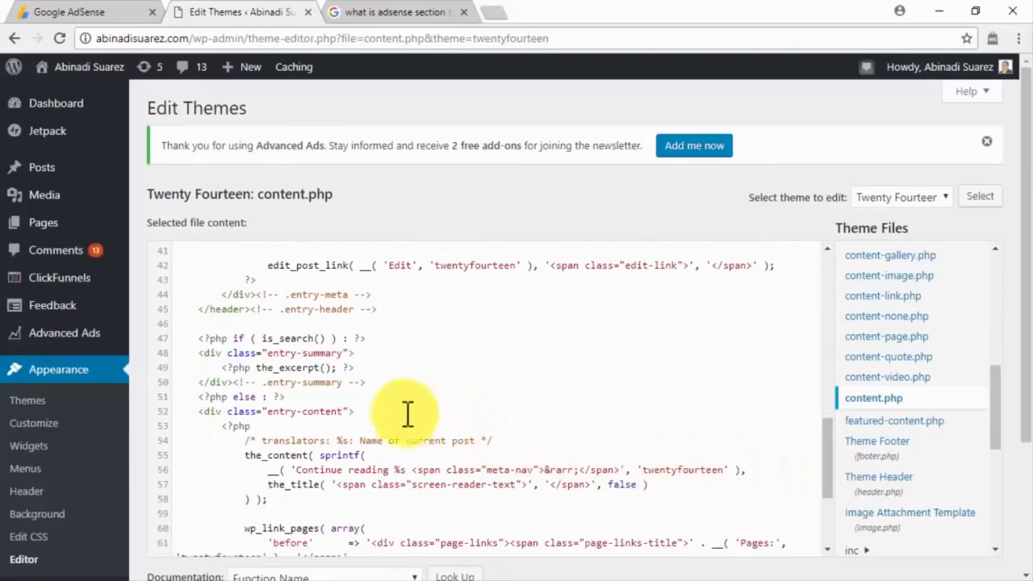
click(317, 398)
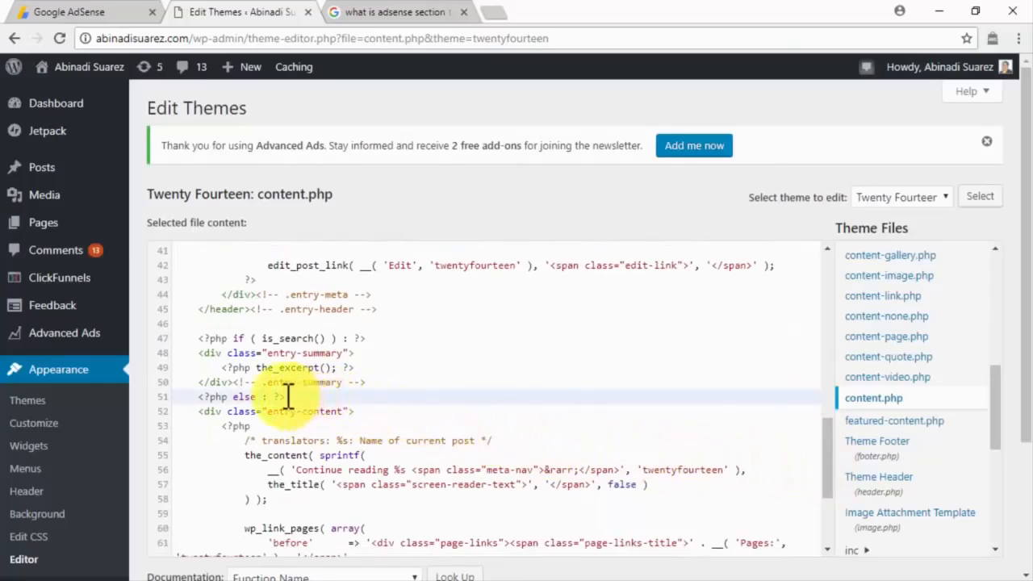
key(Return)
text(<!-- google_ad_section_start -->)
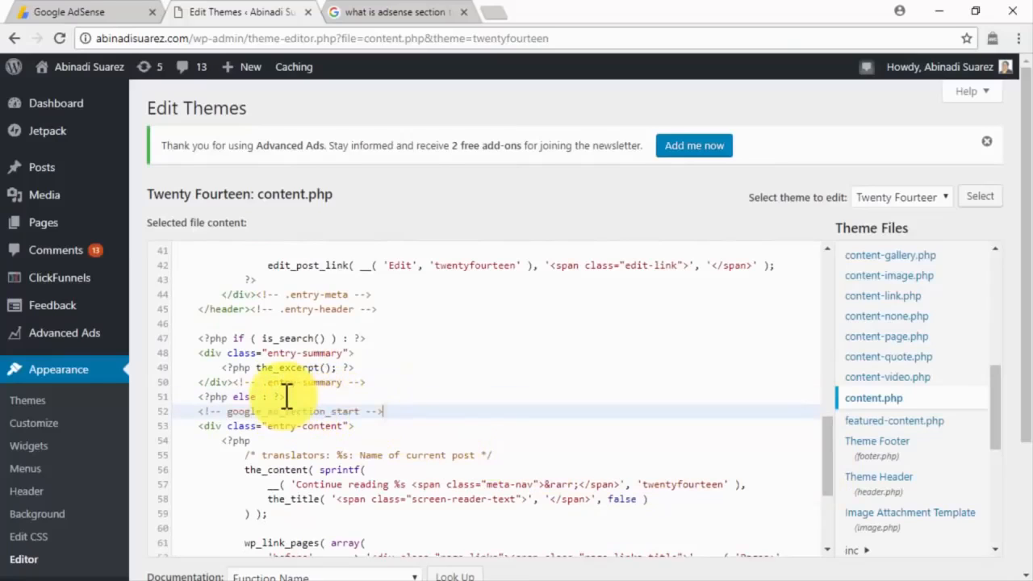
click(379, 425)
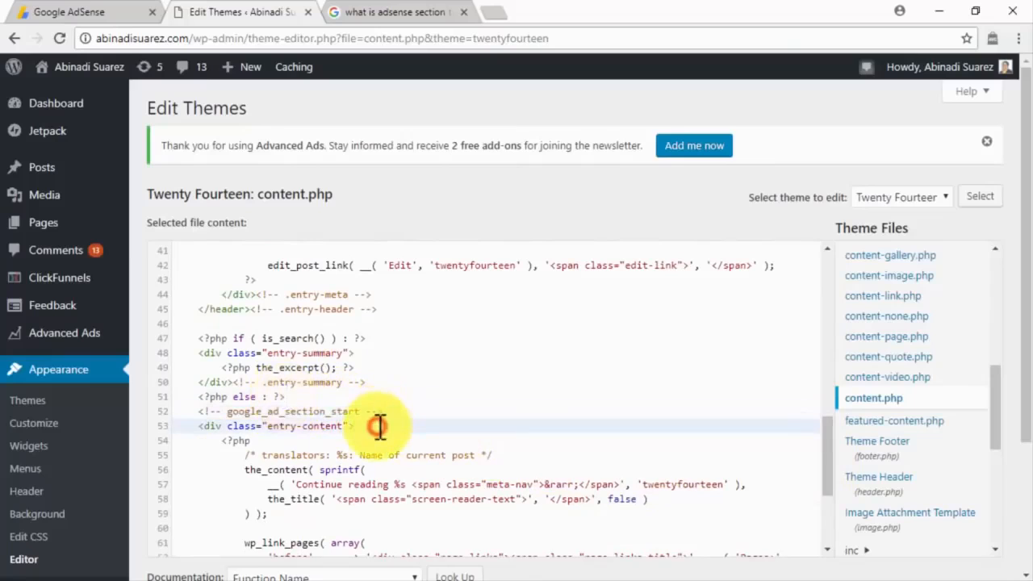
key(Return)
text(<!-- google_ad_section_end -->)
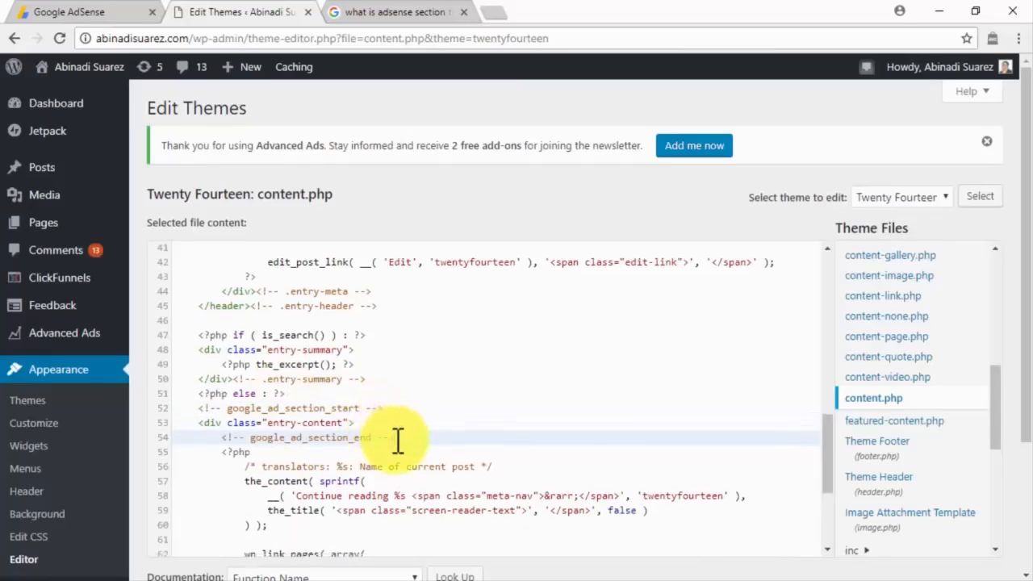
scroll(396, 438, down, 3)
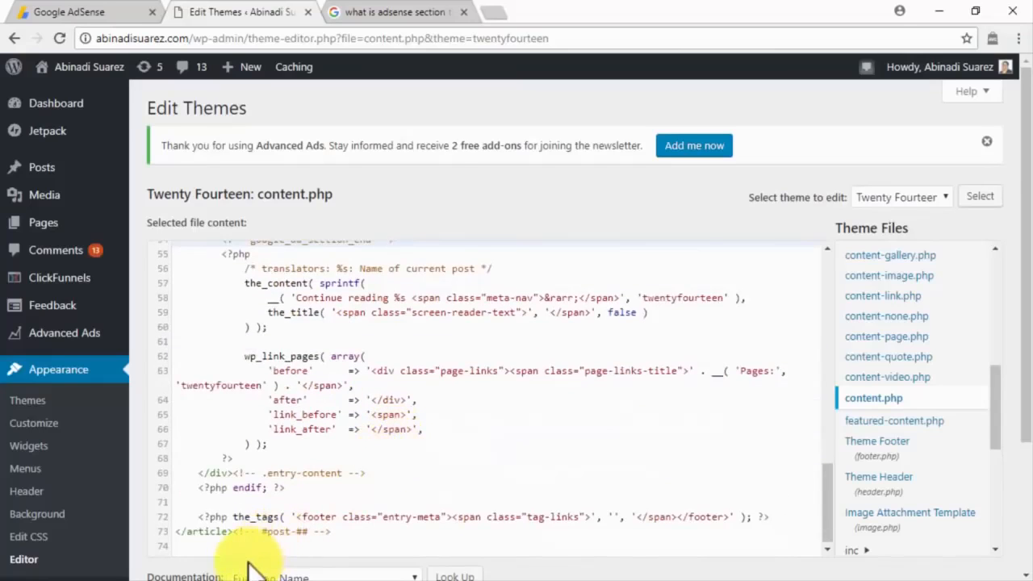
scroll(252, 562, down, 2)
click(208, 456)
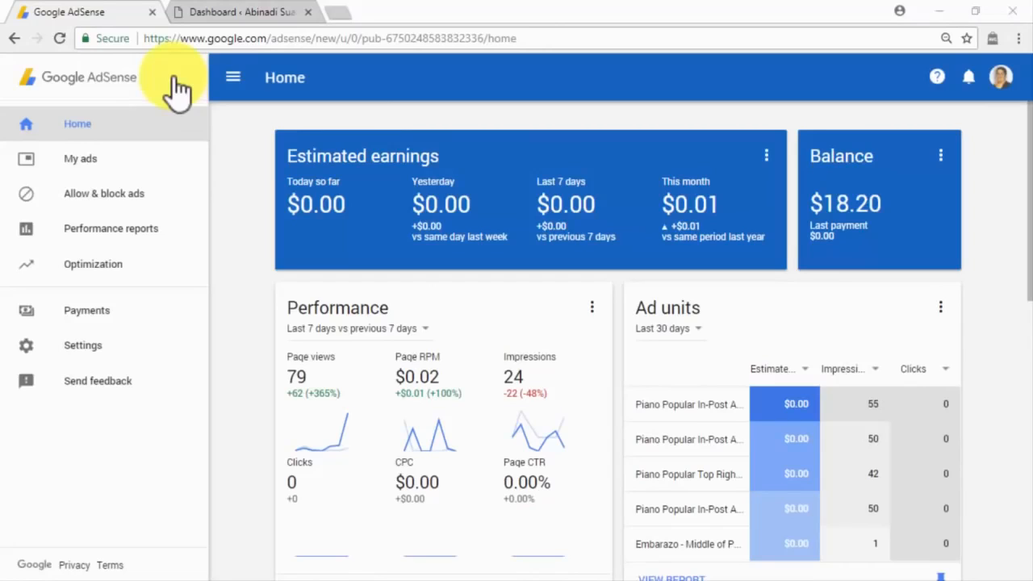
Open the Custom channels list under My ads > Content.
click(169, 162)
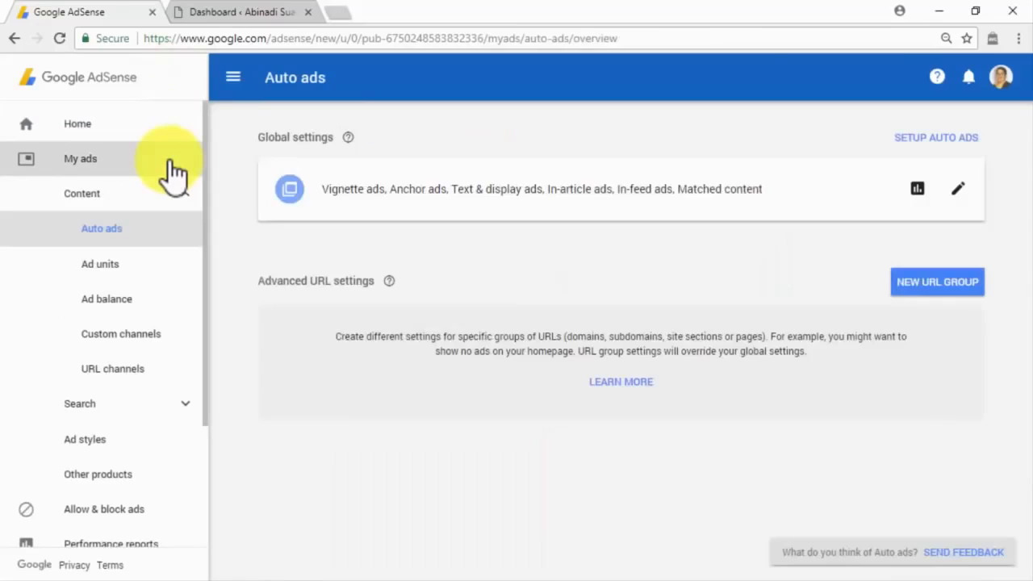
click(171, 338)
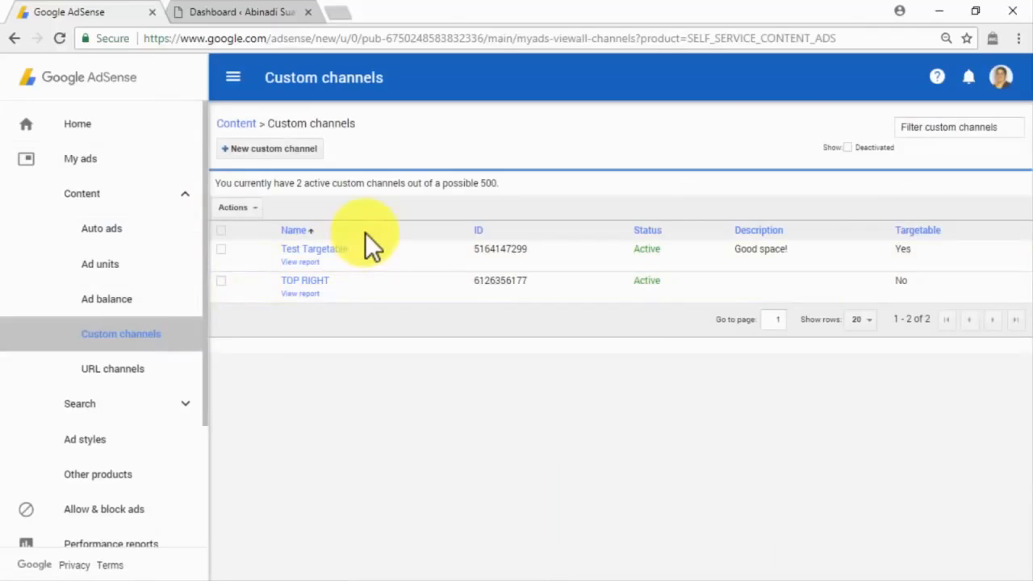
Start a custom channel named Targetable Slot, add the Test In-Article Ad unit, and mark it targetable.
click(308, 150)
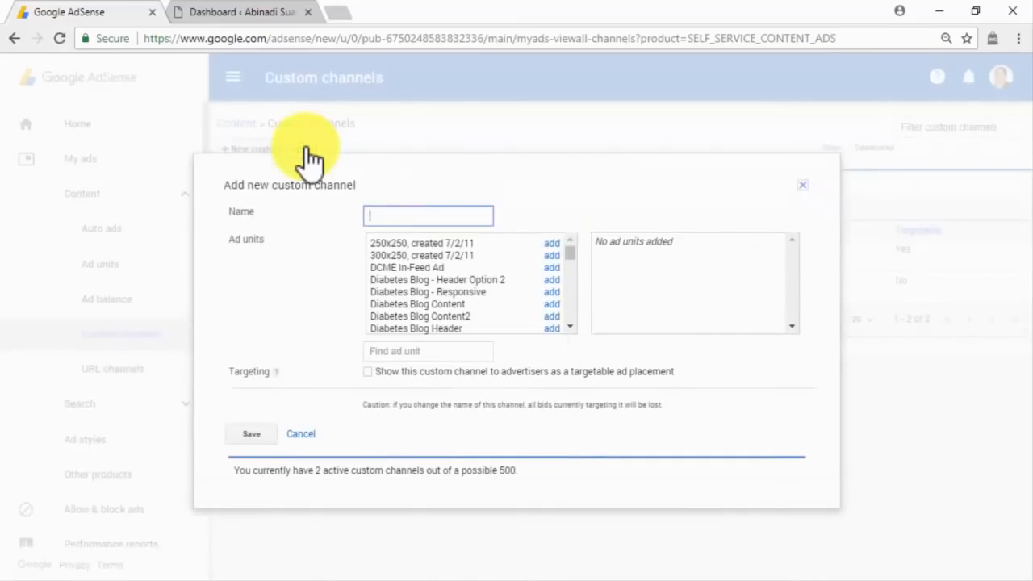
text(Targetable Slot)
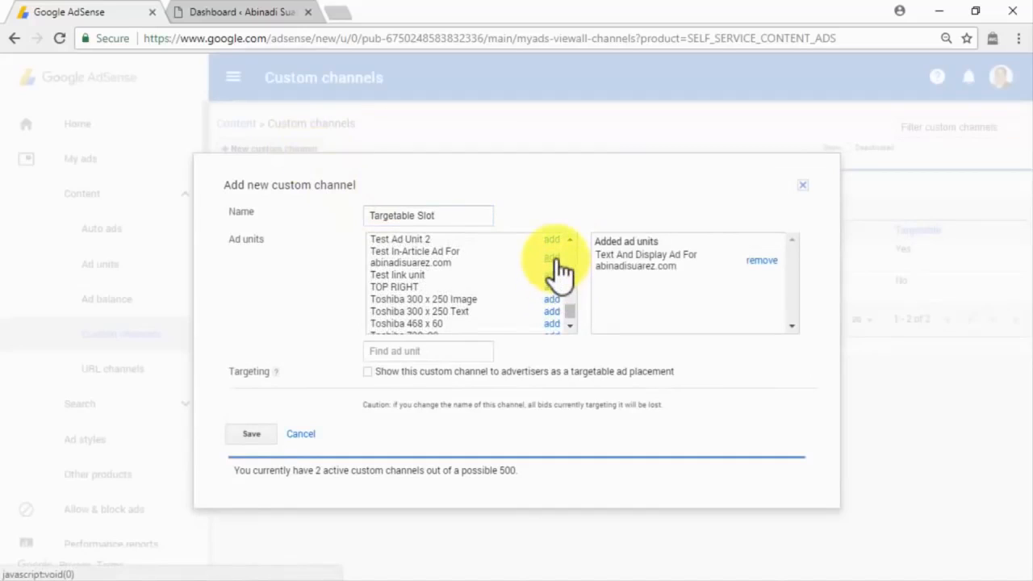
click(555, 258)
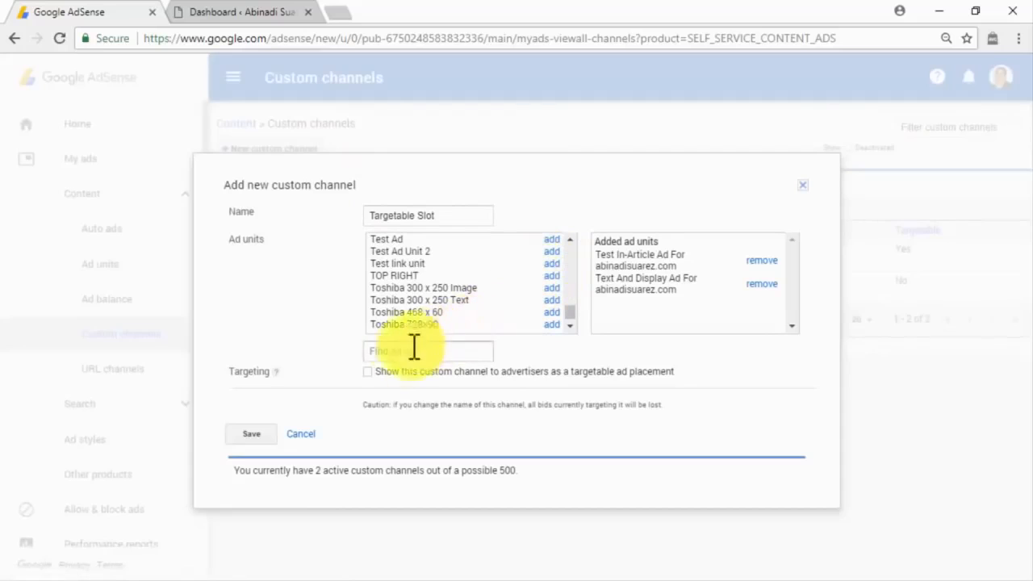
click(368, 371)
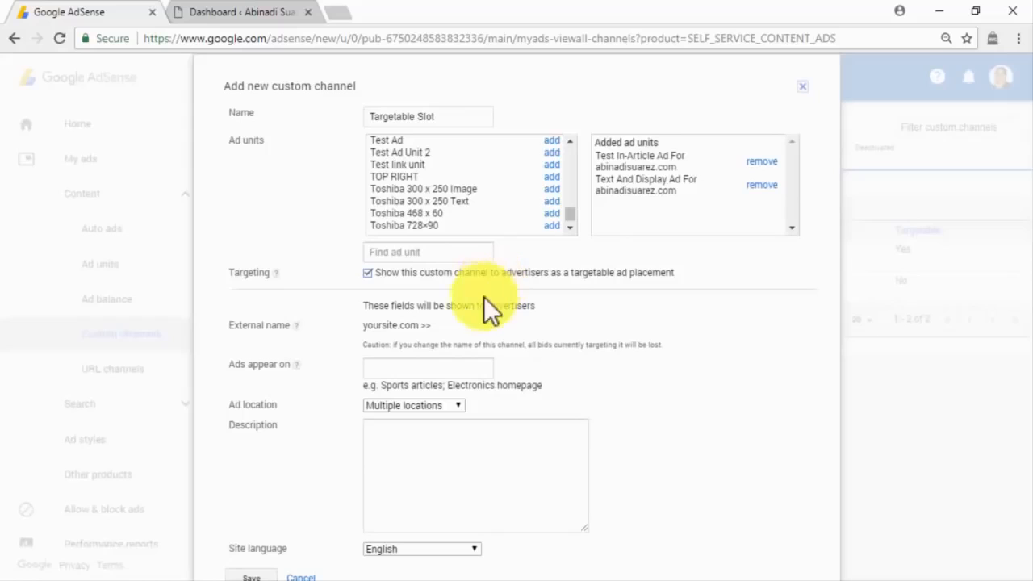
Set the channel's ads to appear on 'online business, blog posts' in Multiple locations.
click(434, 367)
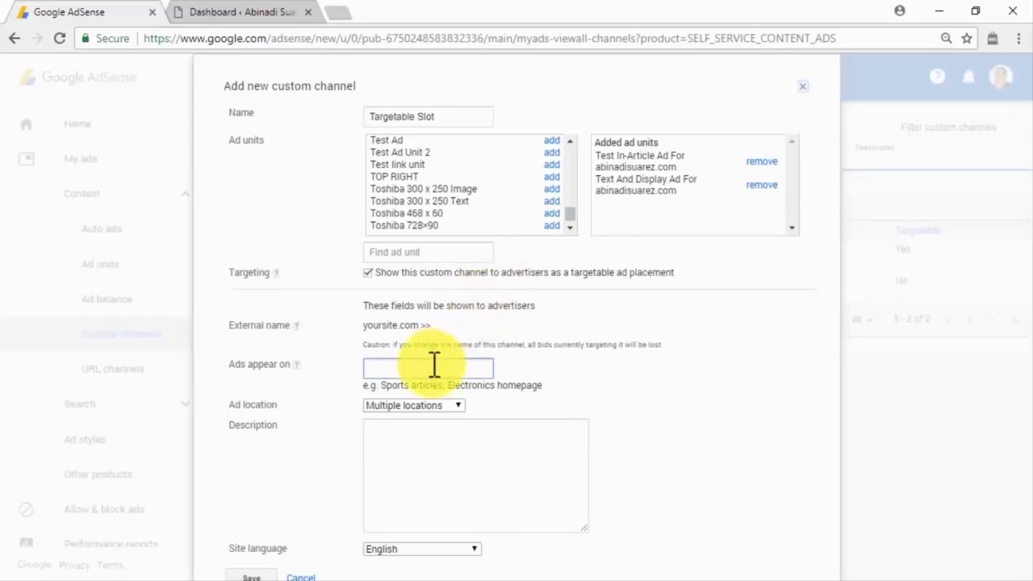
text(online business, blog posts)
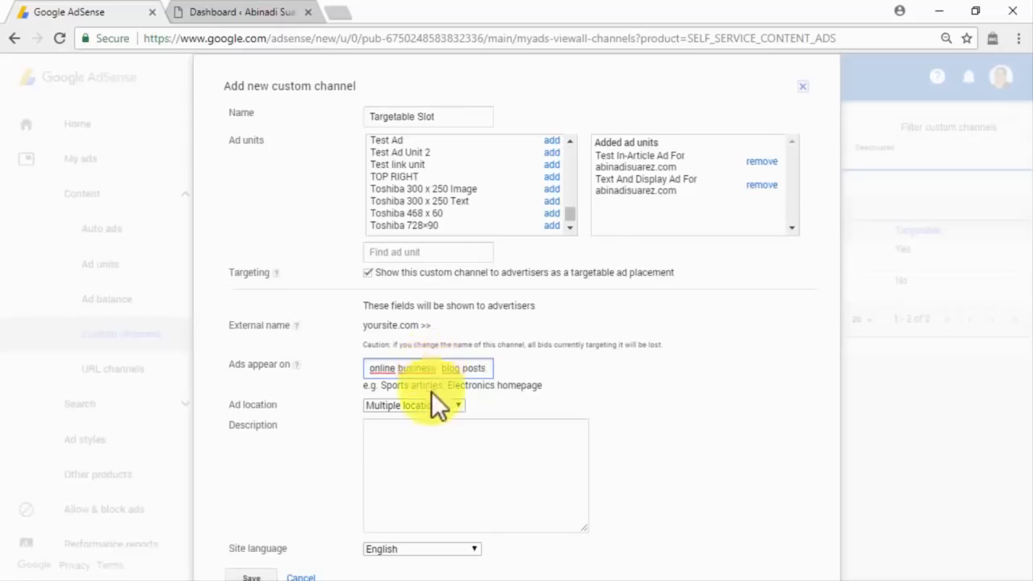
click(456, 408)
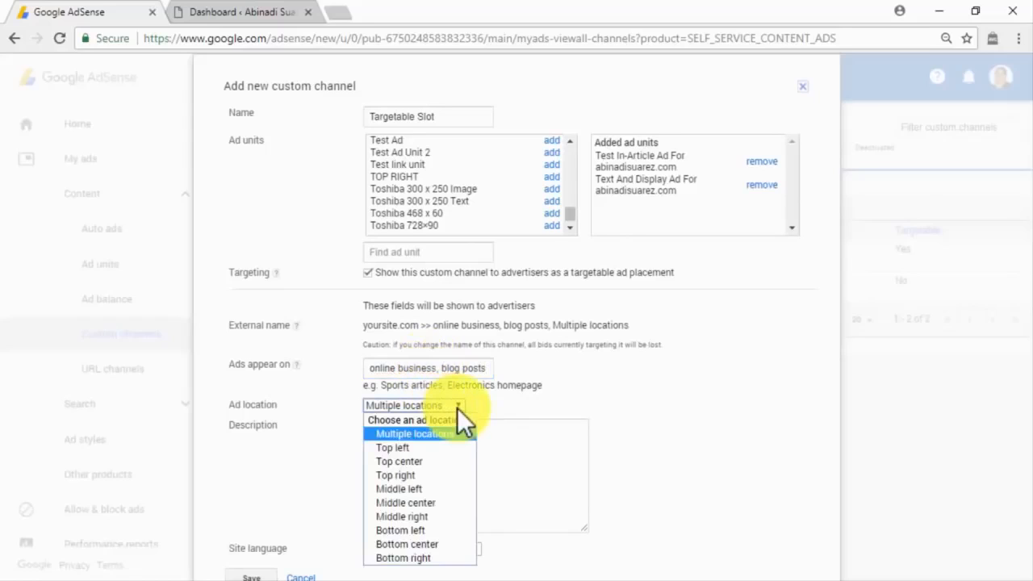
click(450, 435)
Add the description about reaching hard-to-get leads, keep English as the language, and save.
click(455, 437)
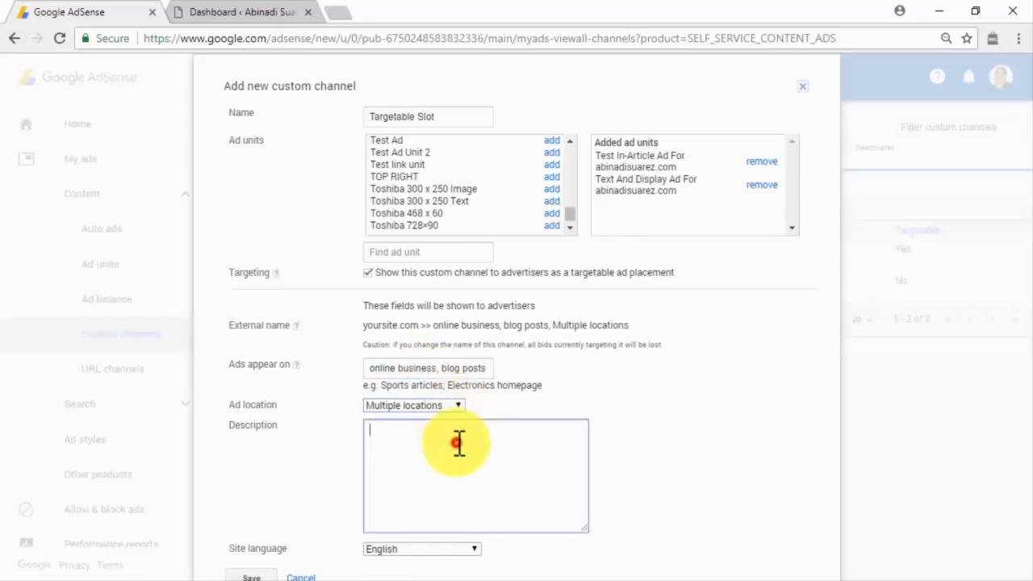
text(Perfect slot to reach out hard to get leads!)
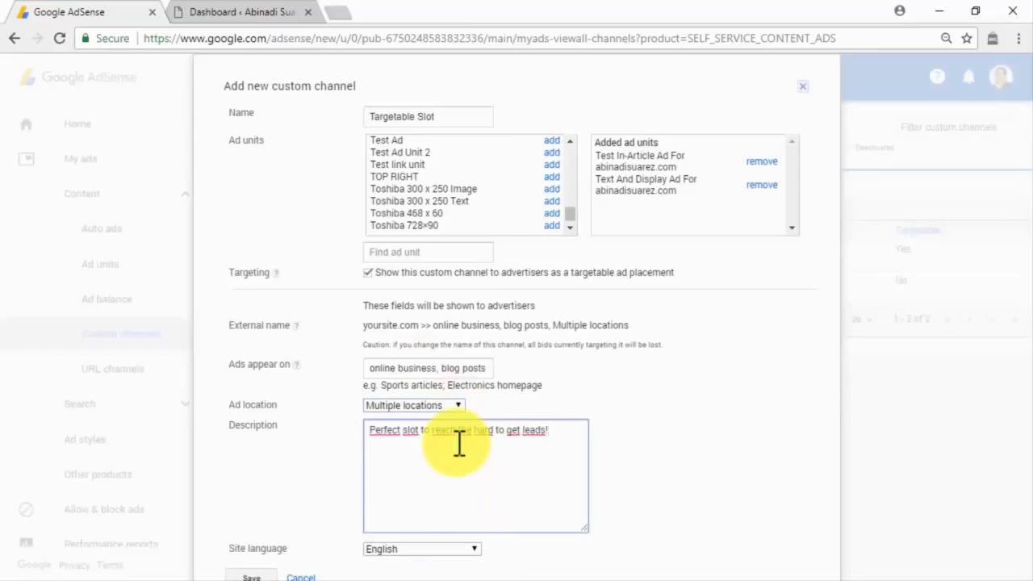
click(476, 550)
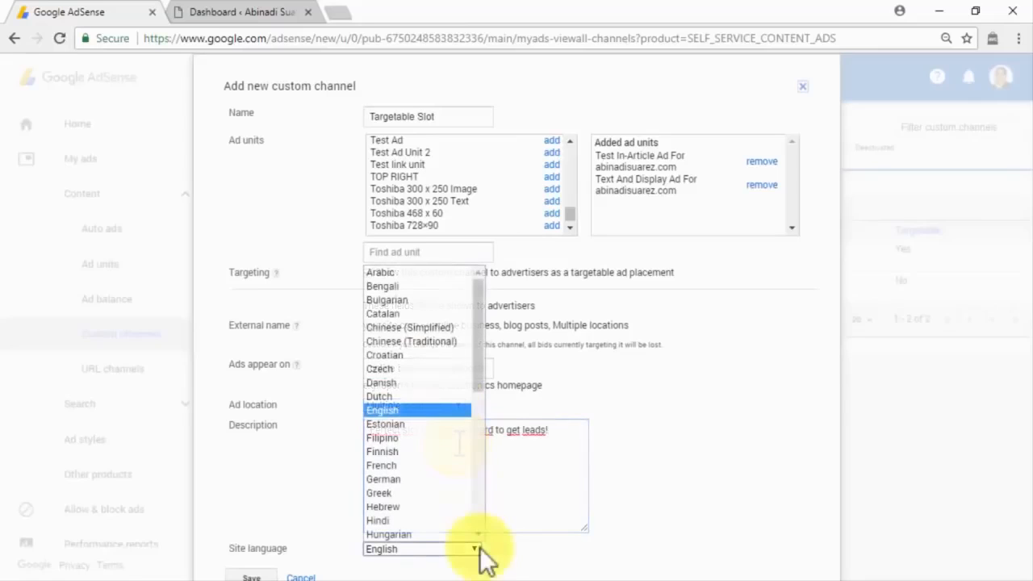
click(419, 410)
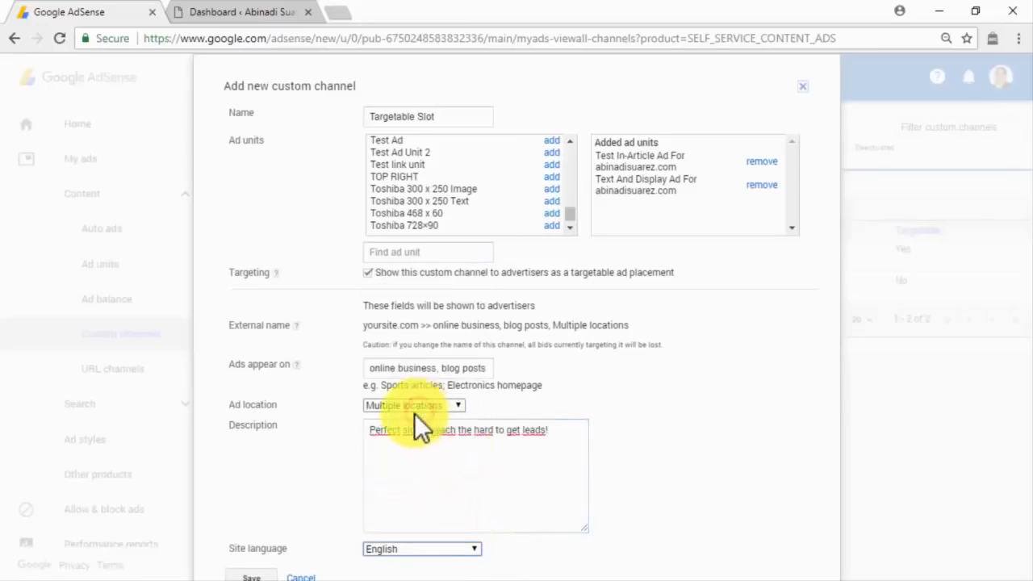
click(266, 575)
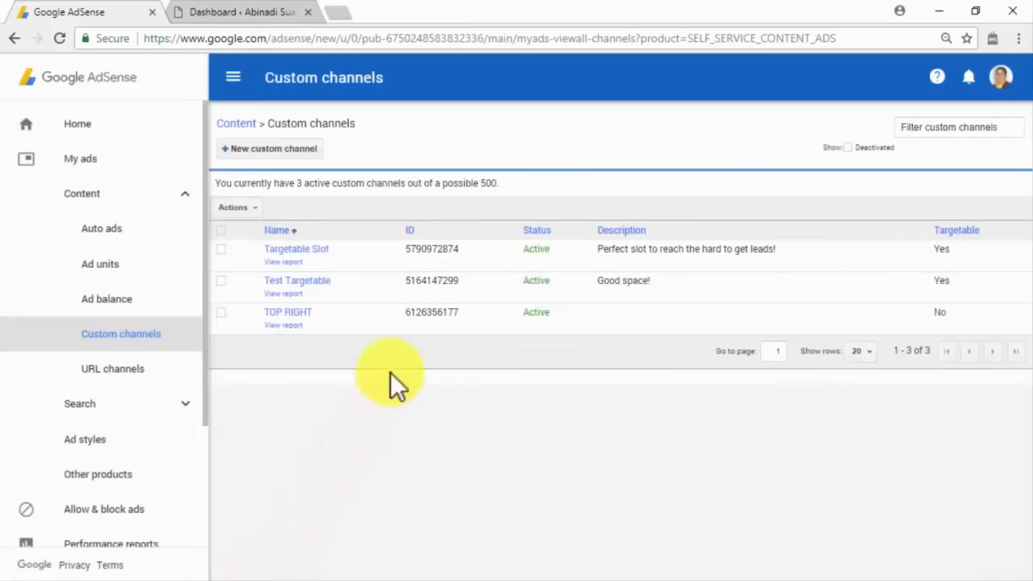